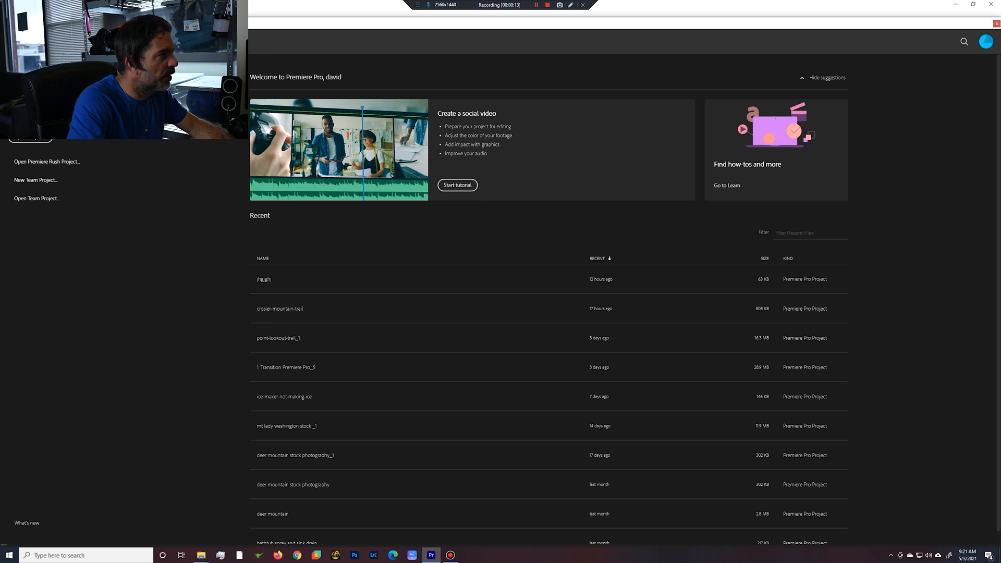
Create a new project named mount-morrison-hike and import the Mount-morrison-hike footage folder from the Videos directory.
left_click(30, 117)
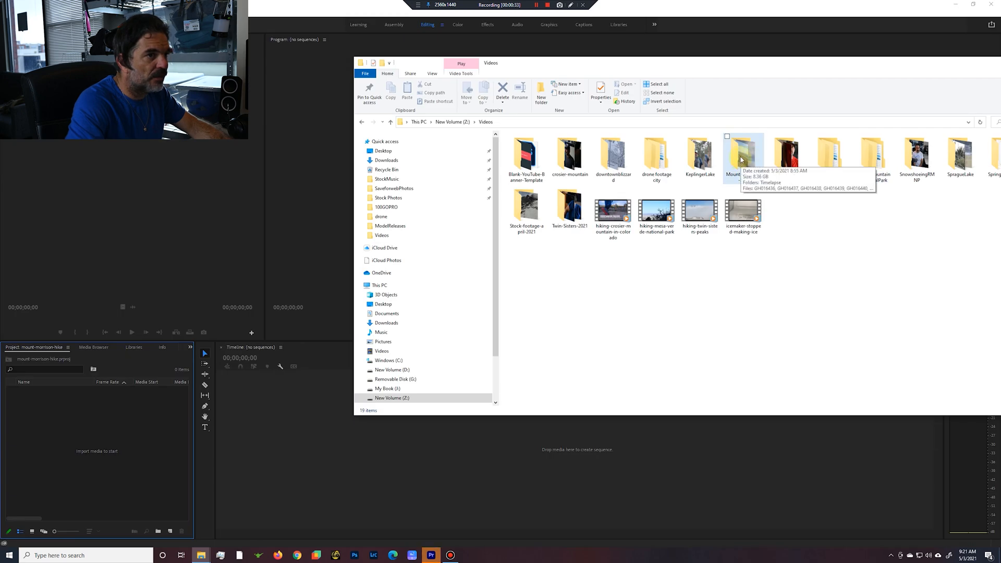
left_click_drag(746, 156, 71, 453)
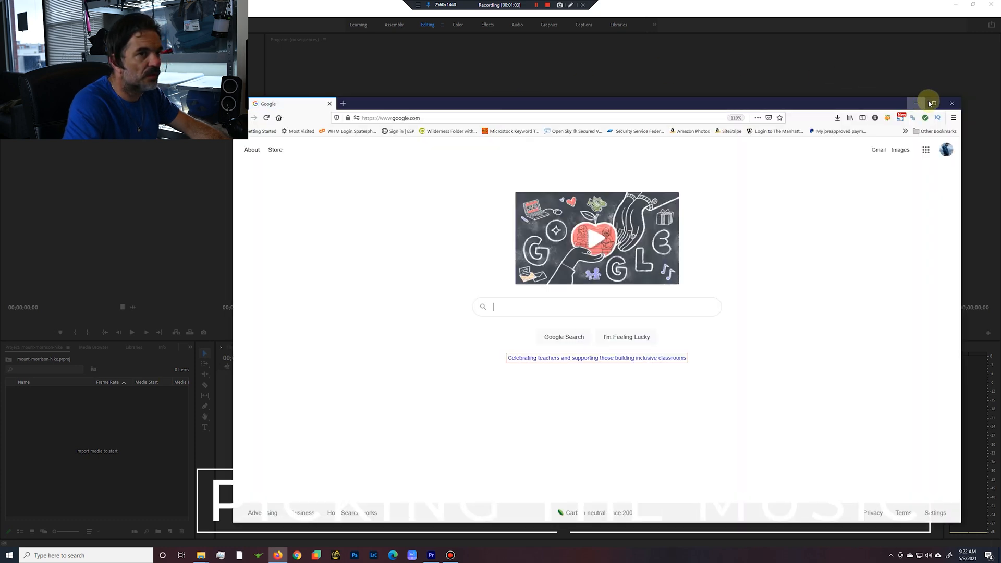
Switch to Firefox and open the Musicbed website.
left_click(936, 105)
left_click(224, 22)
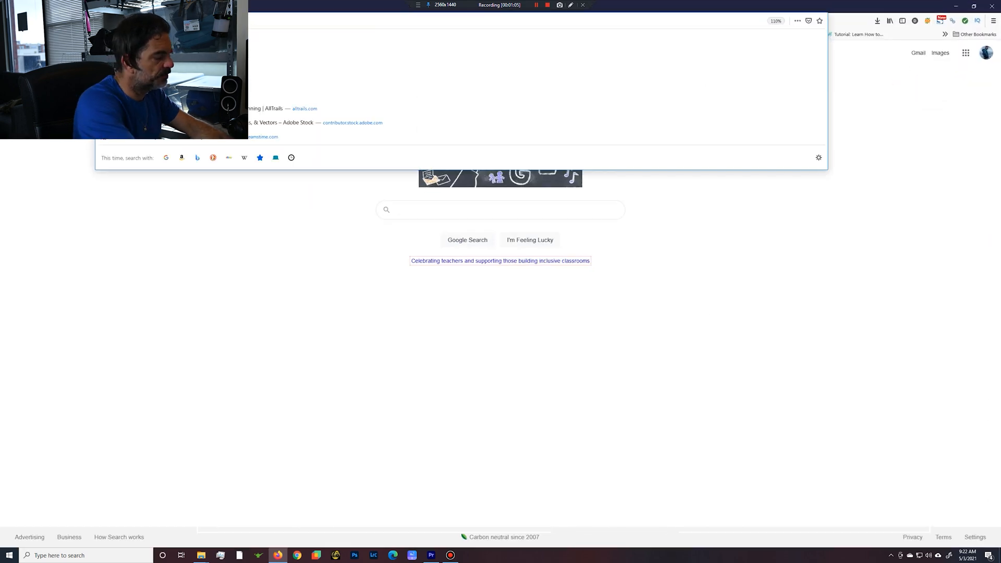
type("mus")
key("Return")
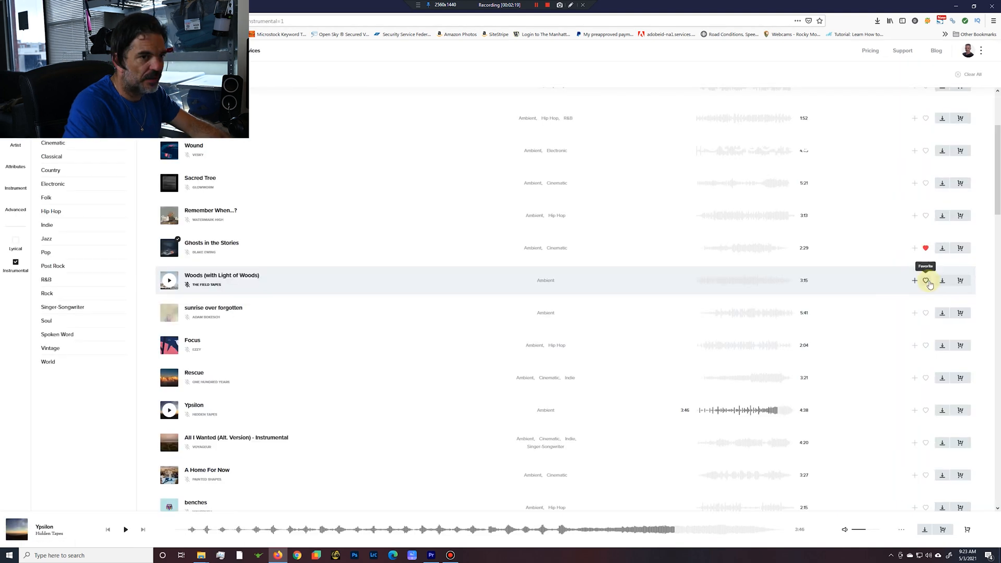
Download the ambient instrumental track "Woods (with Light of Woods)" from Musicbed as a WAV file.
left_click(943, 280)
left_click(552, 267)
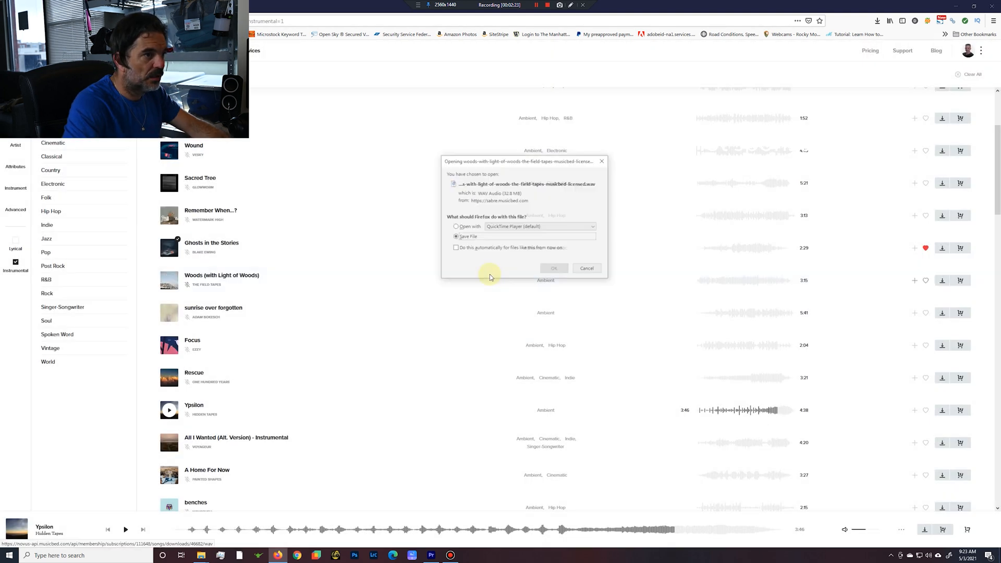
left_click(563, 270)
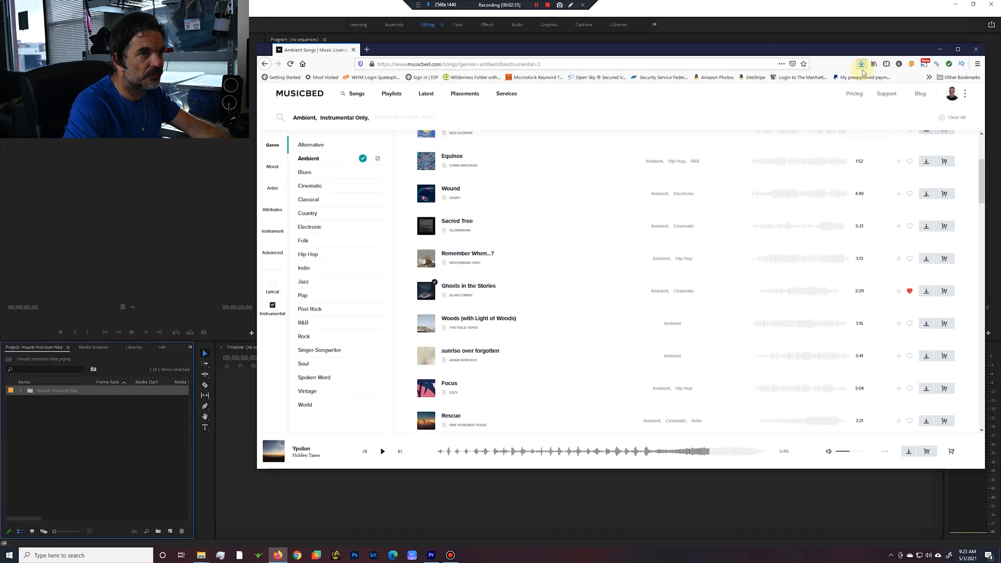
Import the downloaded "Woods (with Light of Woods)" WAV file into the Premiere Pro project and put the browser away.
left_click(861, 63)
left_click_drag(715, 84, 37, 425)
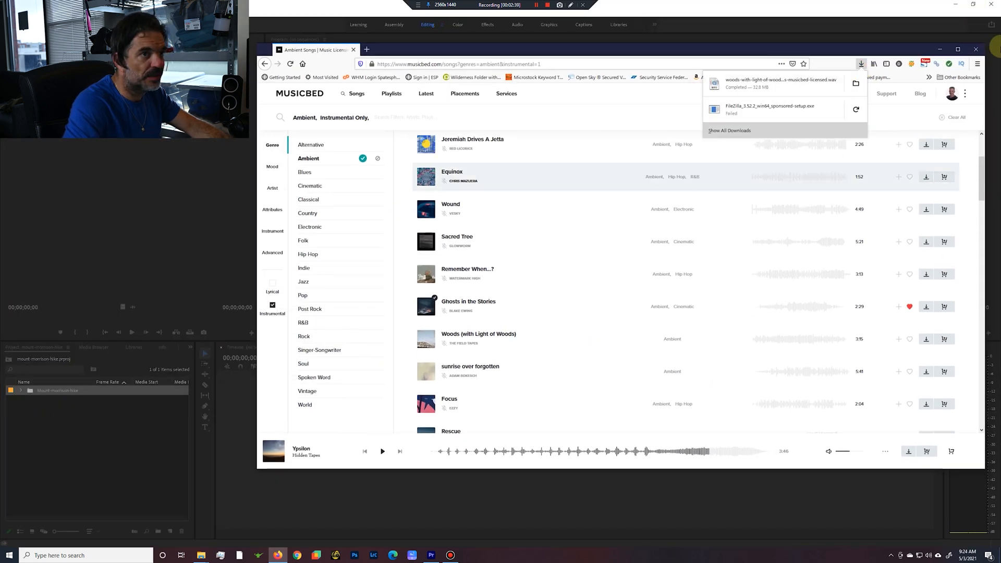
left_click(941, 52)
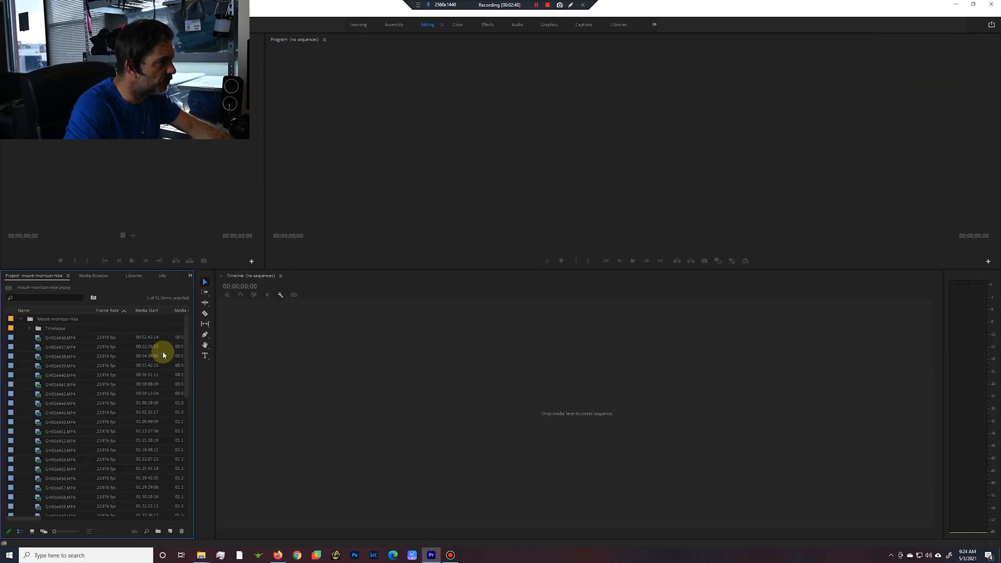
Select all the 23.976 fps MP4 clips in the Mount-morrison-hike bin and create a sequence from them in the timeline.
left_click_drag(186, 338, 179, 475)
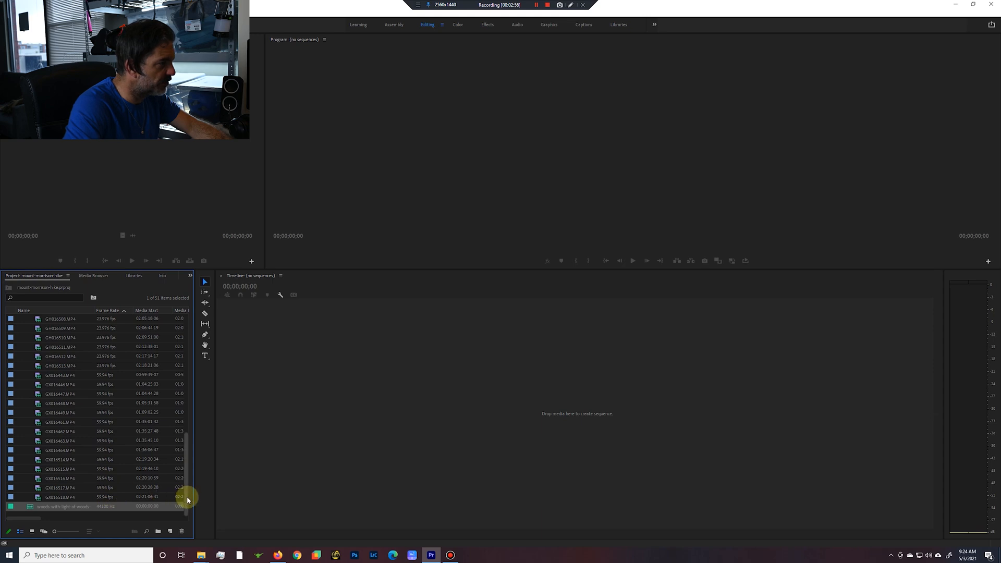
left_click_drag(186, 493, 186, 475)
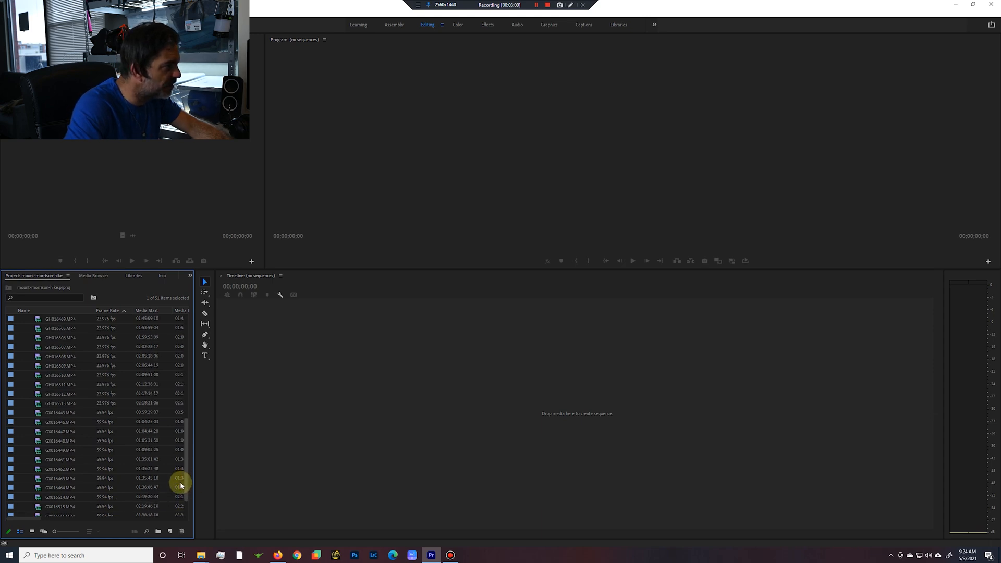
left_click_drag(186, 483, 172, 424)
left_click(38, 338)
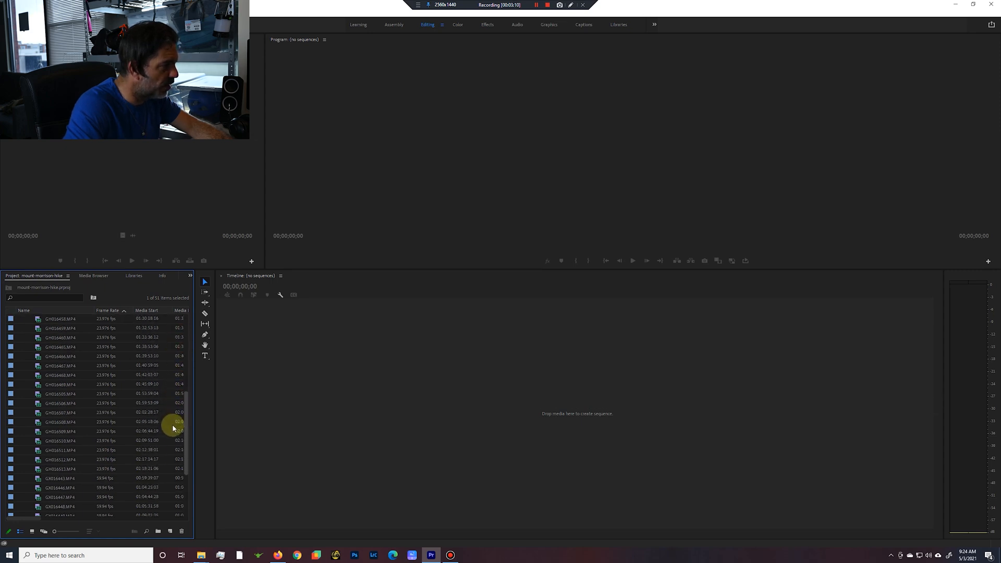
left_click(105, 468, "shift")
left_click_drag(186, 433, 187, 360)
left_click_drag(324, 435, 323, 435)
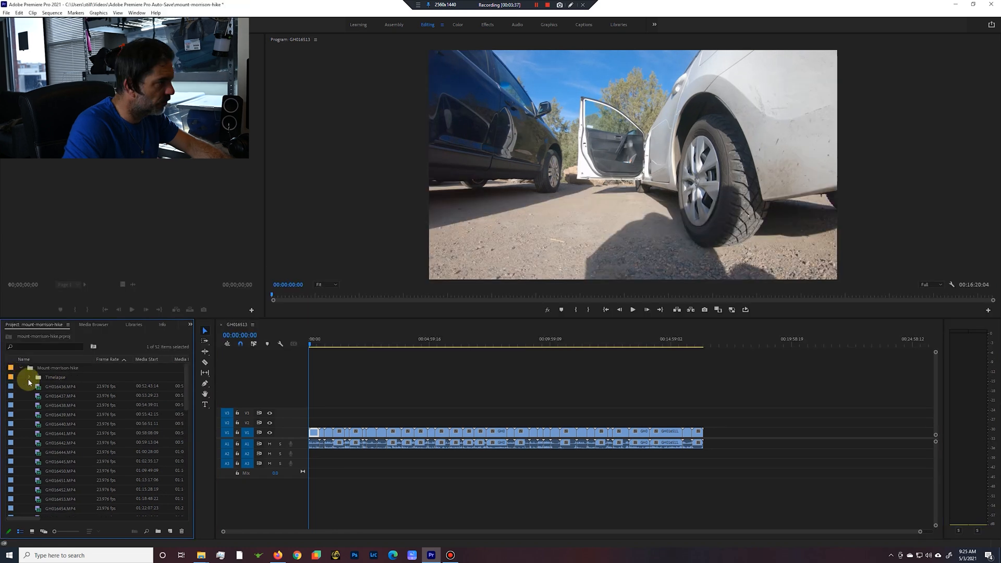
Collapse the Mount-morrison-hike bin and look at its proxy creation options without applying any.
left_click(21, 369)
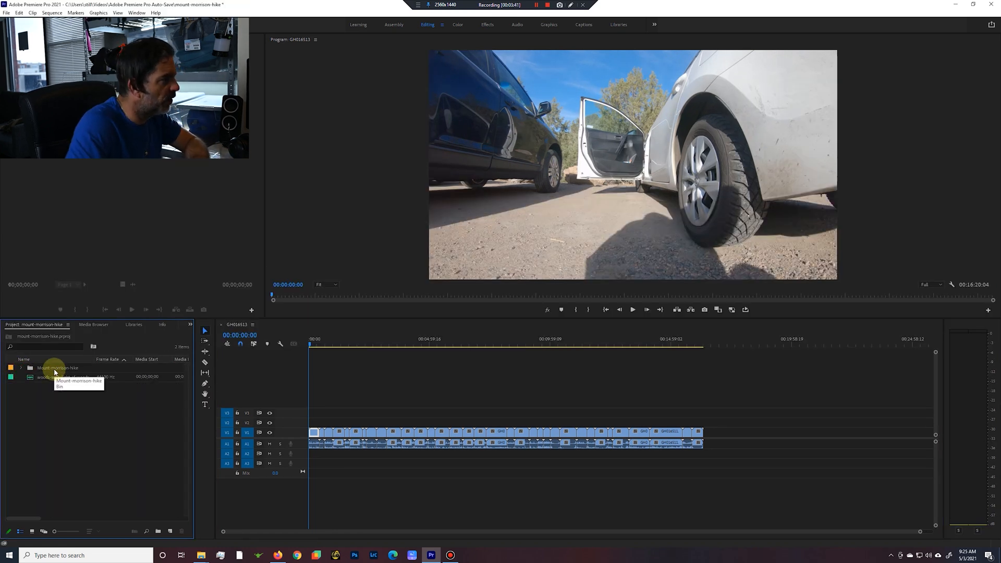
right_click(59, 370)
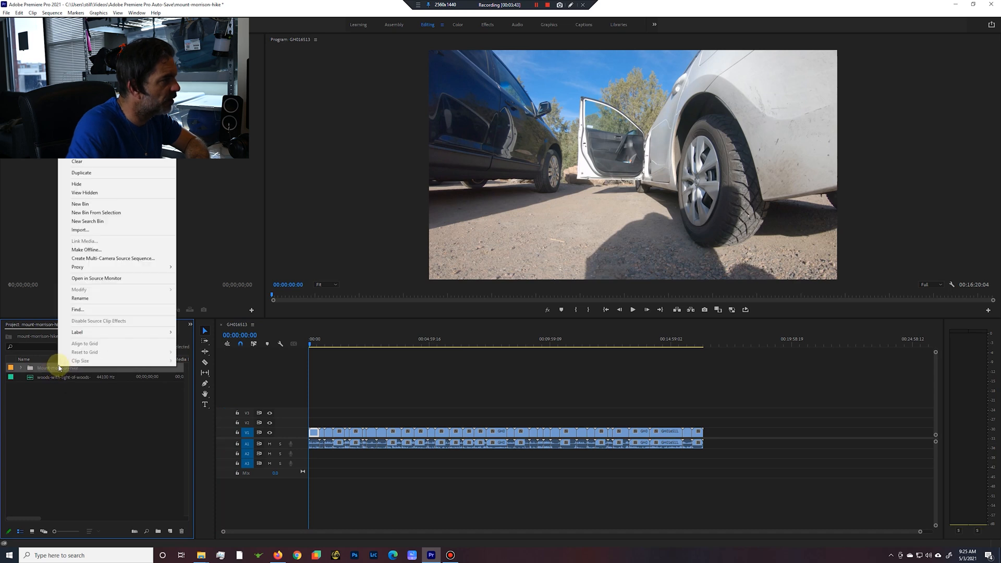
mouse_move(78, 270)
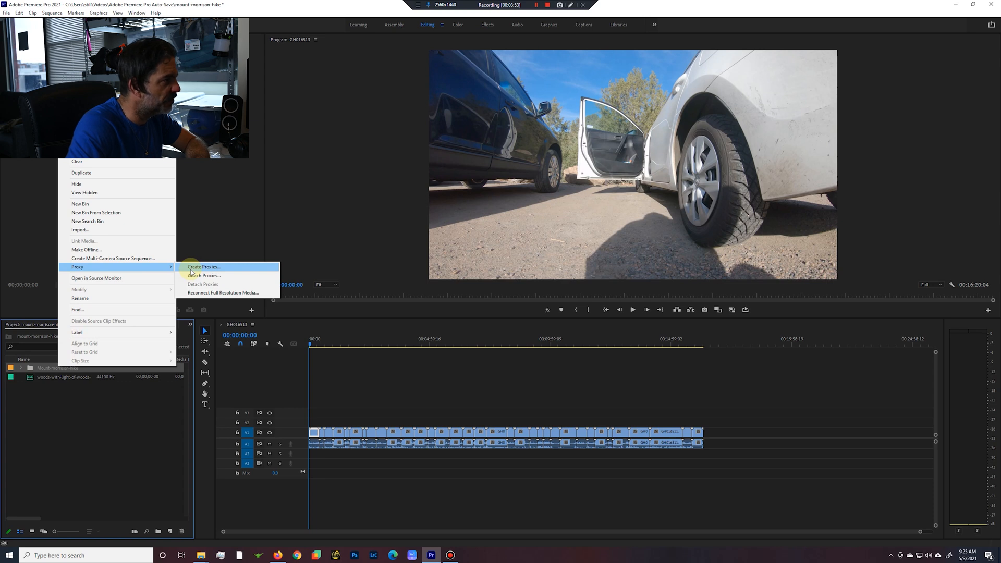
left_click(97, 428)
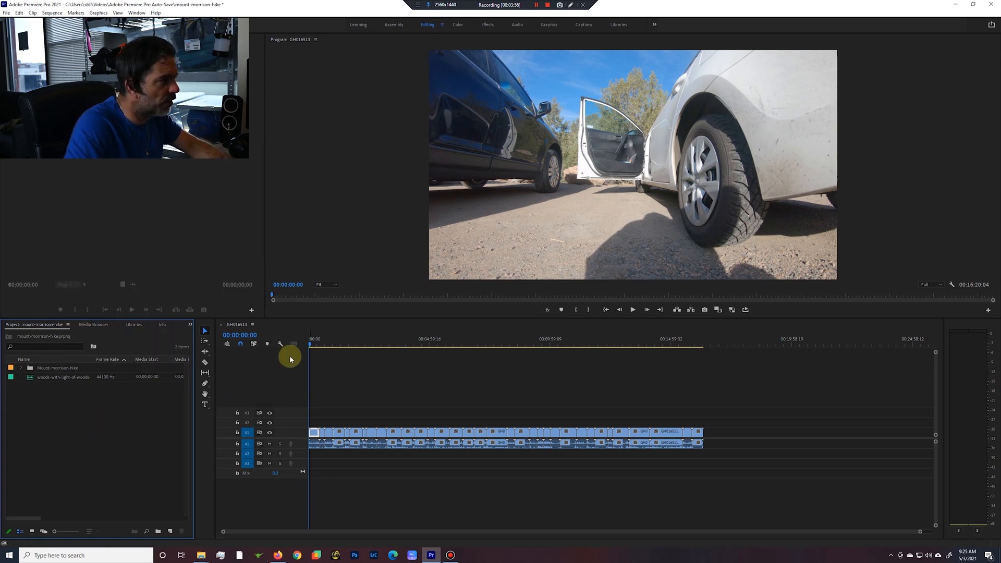
Scrub through the opening clips, practise jumping between clip starts, and set the in point at the sequence start, 00:00:00:00.
left_click(310, 344)
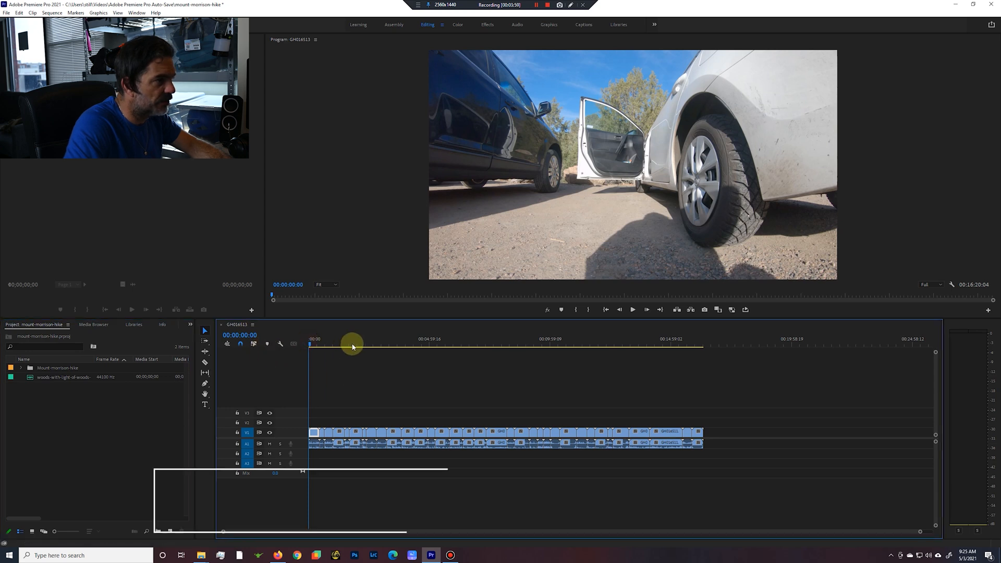
left_click_drag(311, 345, 389, 353)
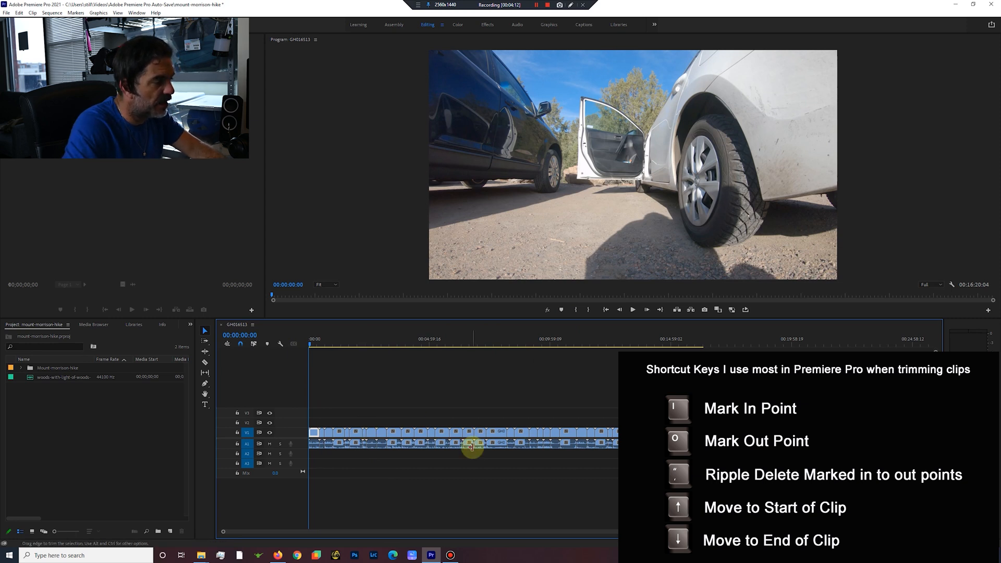
key("i")
left_click_drag(313, 340, 315, 340)
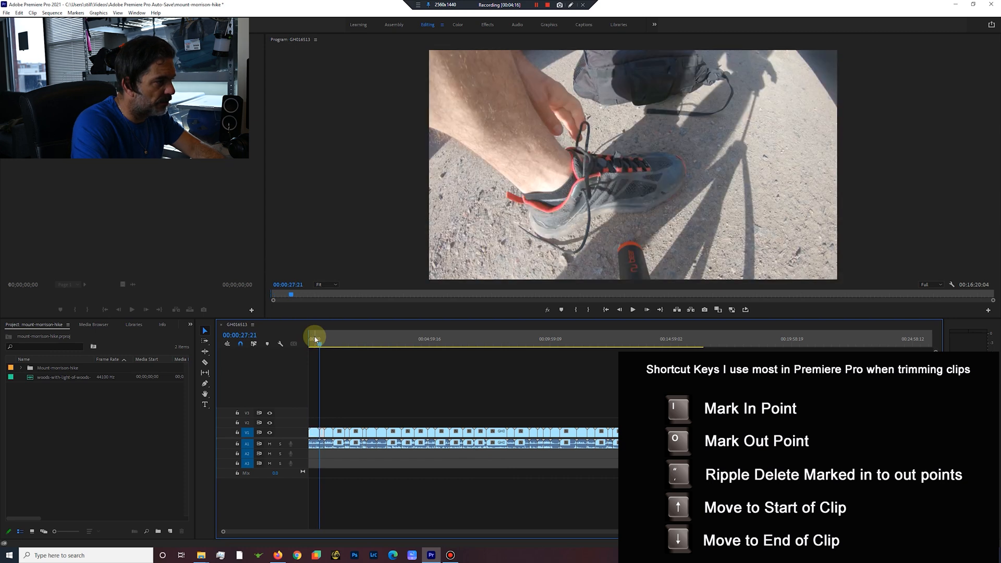
key("Up")
left_click(315, 339)
key("Up")
left_click(315, 340)
key("Up")
left_click(315, 340)
key("Up")
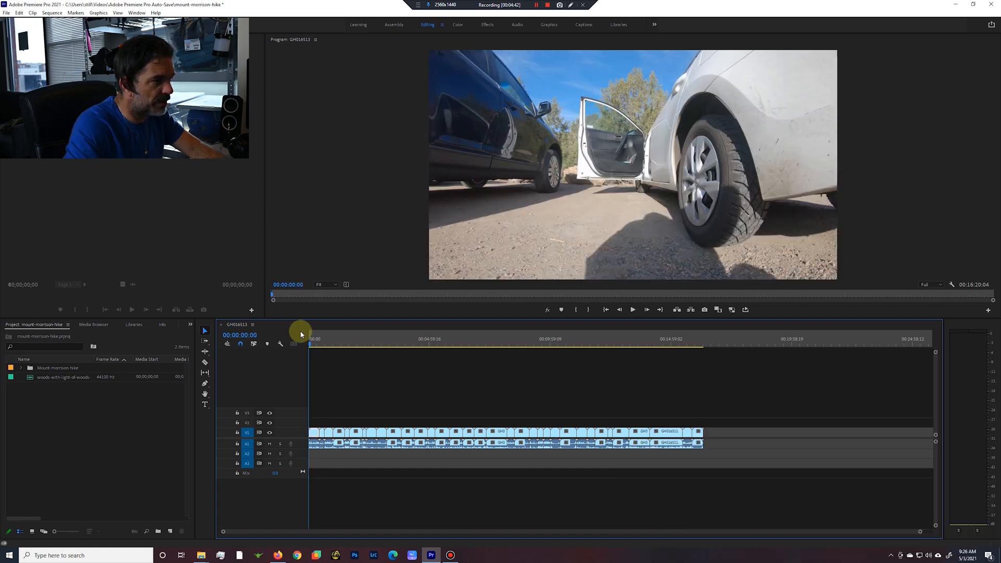
Play the first clip, mark an out point at 00:00:08:15, and ripple delete the marked opening section.
left_click(633, 310)
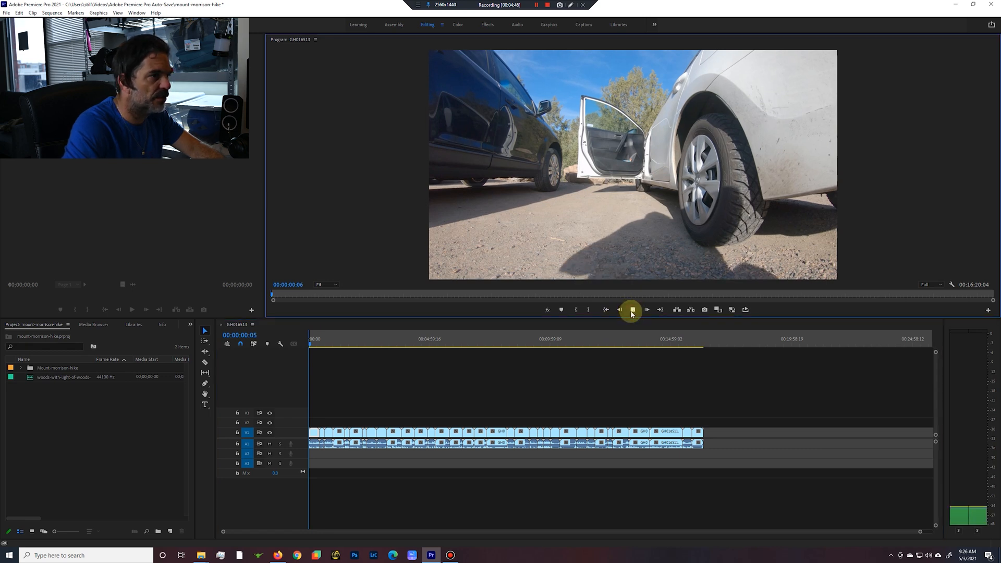
left_click(912, 533)
left_click_drag(912, 534, 741, 545)
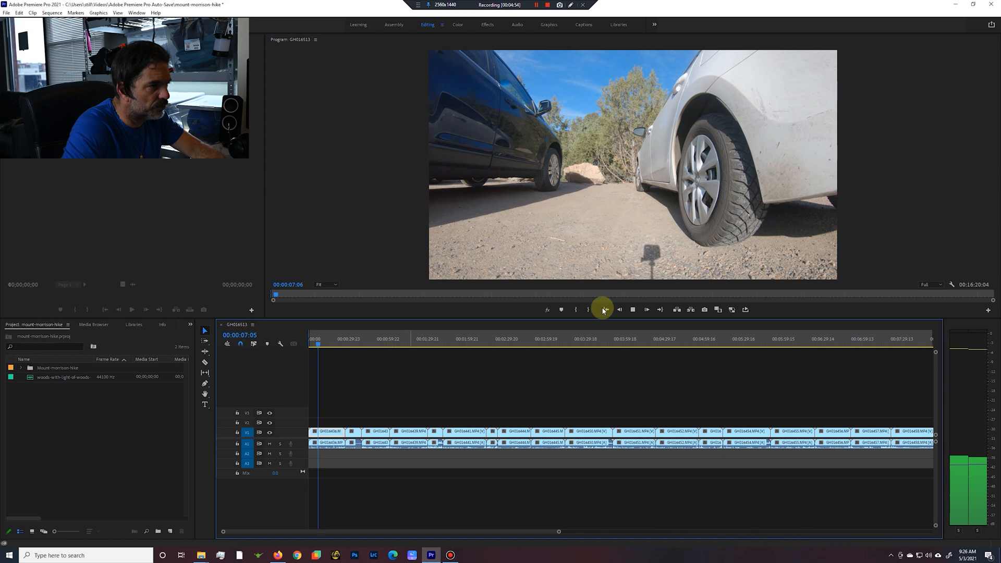
left_click(634, 313)
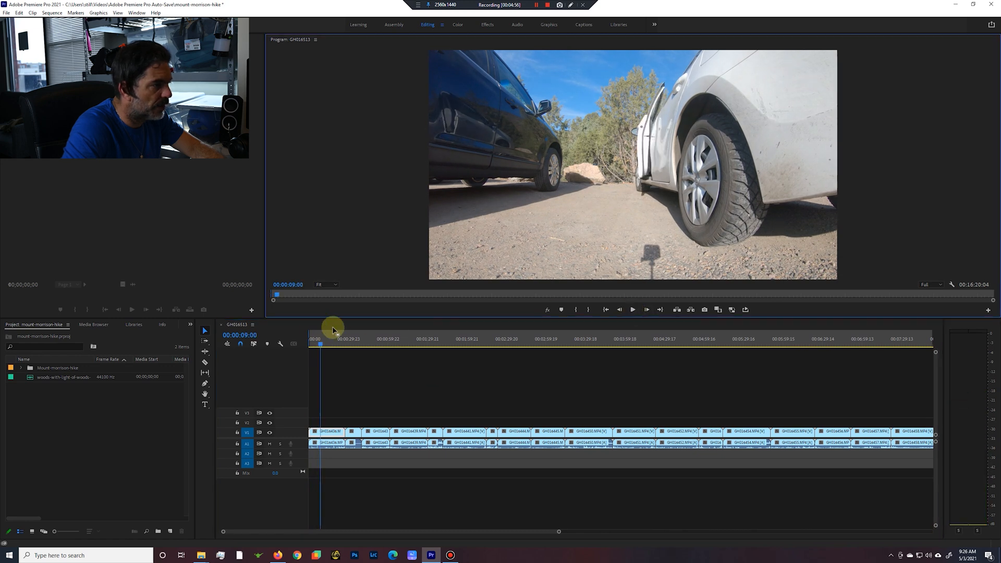
left_click_drag(317, 342, 317, 341)
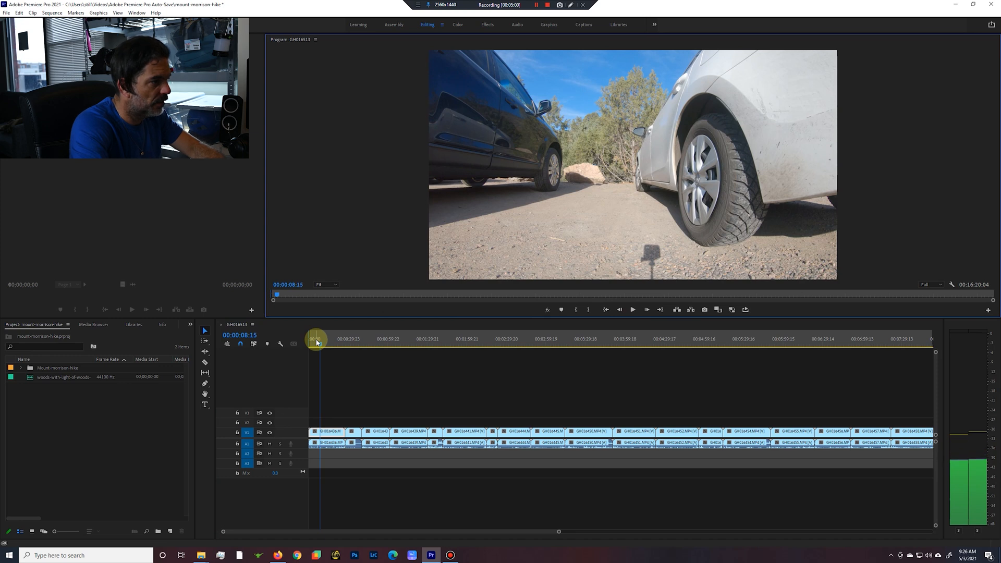
key("o")
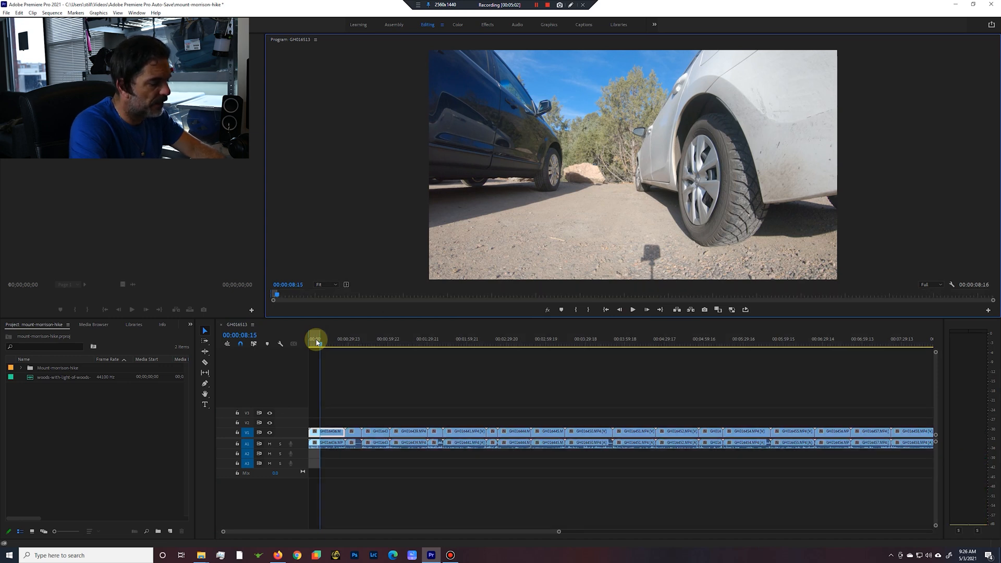
key("apostrophe")
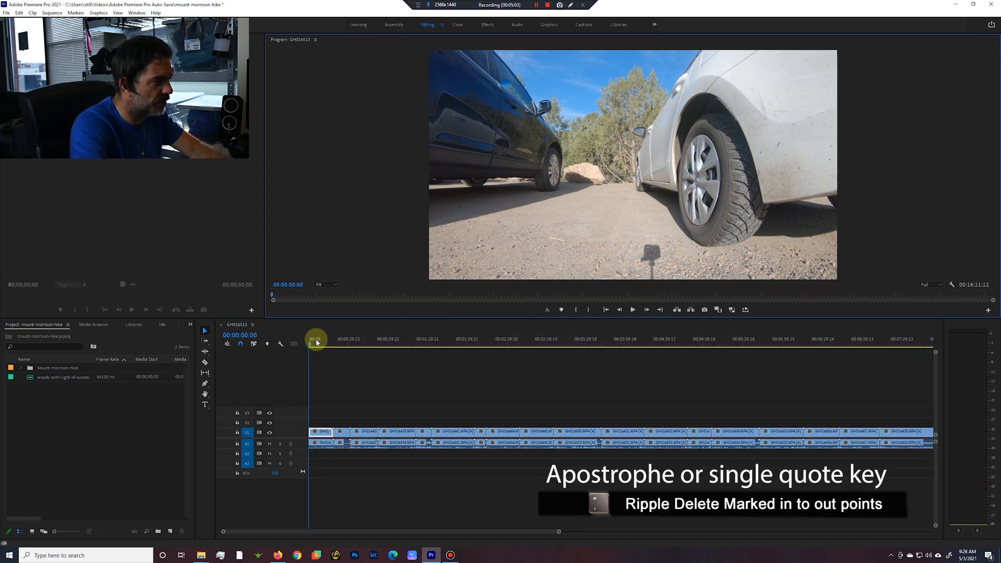
Play the shortened first clip and mark an in point at 00:00:04:00, as the man steps forward with the backpack.
key("i")
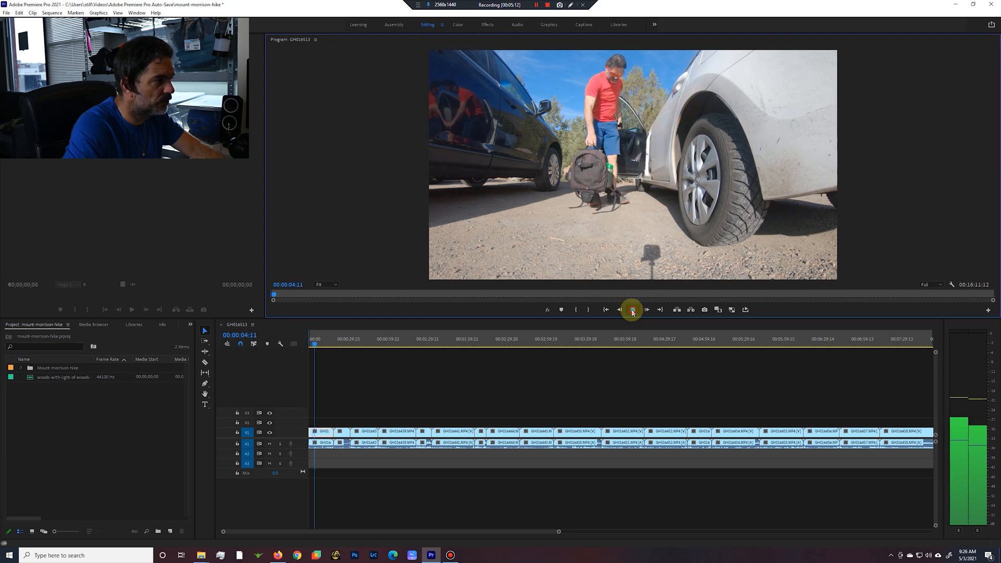
left_click(633, 311)
key("Left")
key("Left")
key("Left")
key("Left")
key("Left")
key("Left")
key("Left")
key("Left")
key("Left")
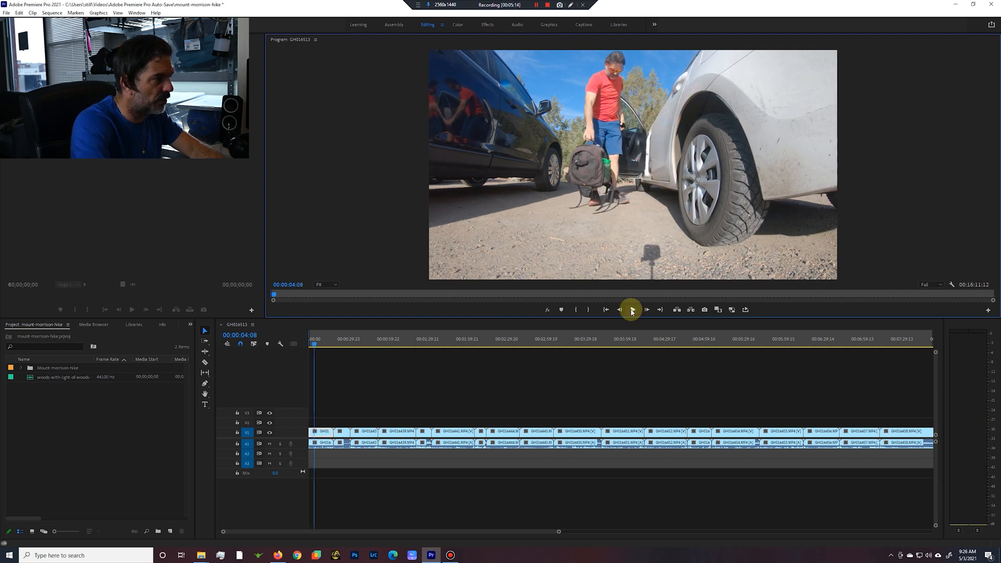
key("Left")
key("Left")
key("Left")
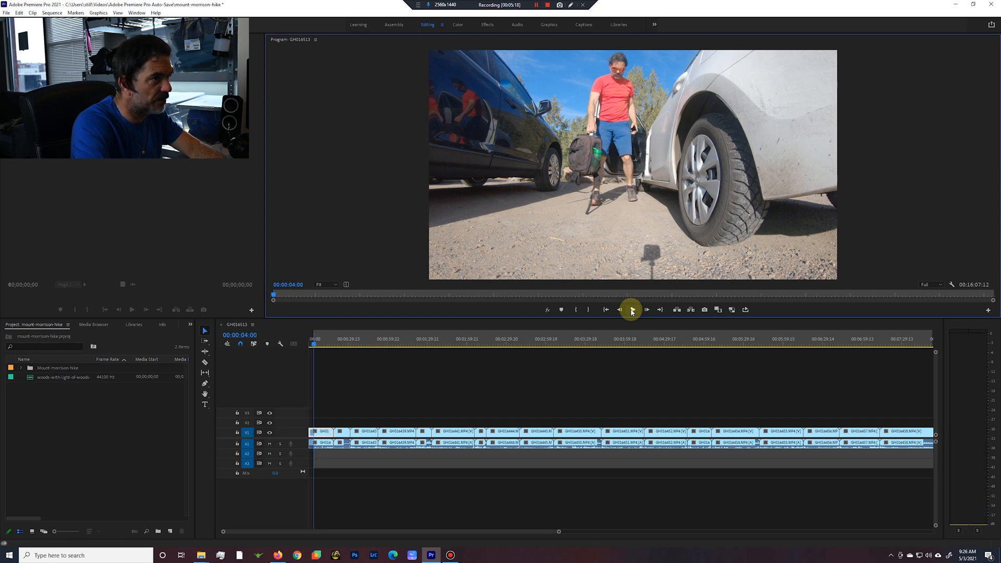
Play on to about 9 seconds, mark an out point there, and ripple delete the marked section of the first clip.
key("Right")
key("Right")
left_click(633, 310)
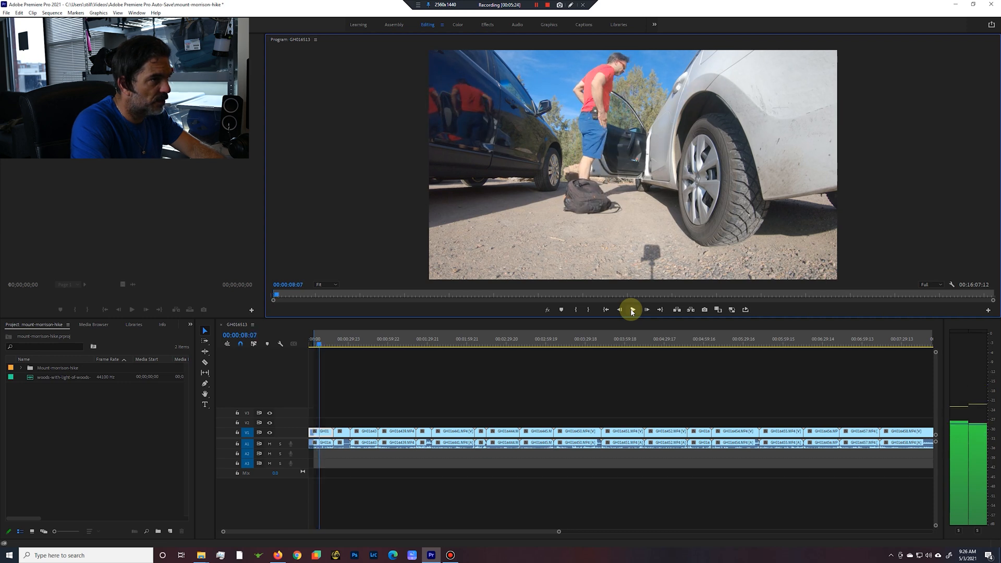
key("Left")
key("Left")
key("Left")
key("Left")
key("Left")
key("Left")
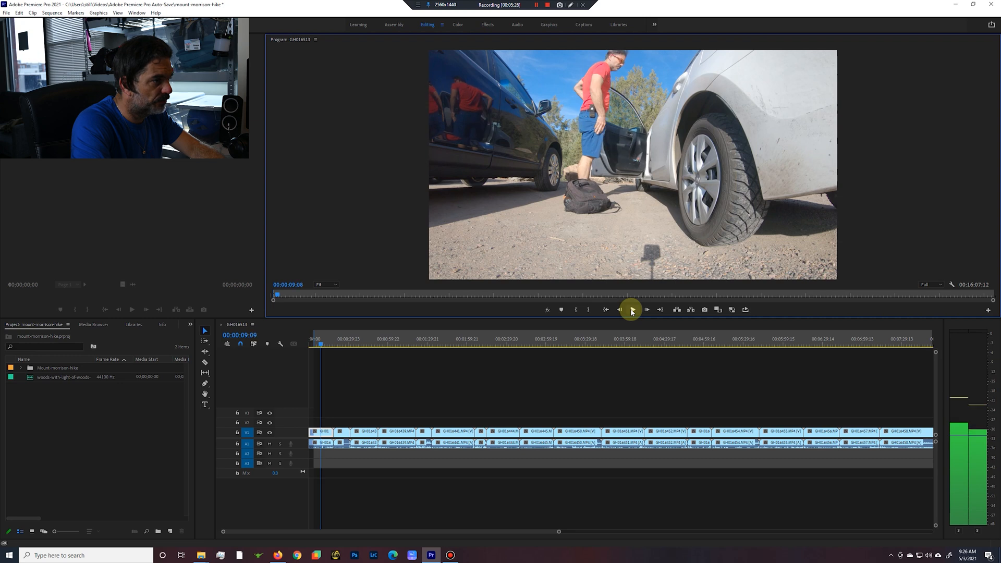
key("o")
key("apostrophe")
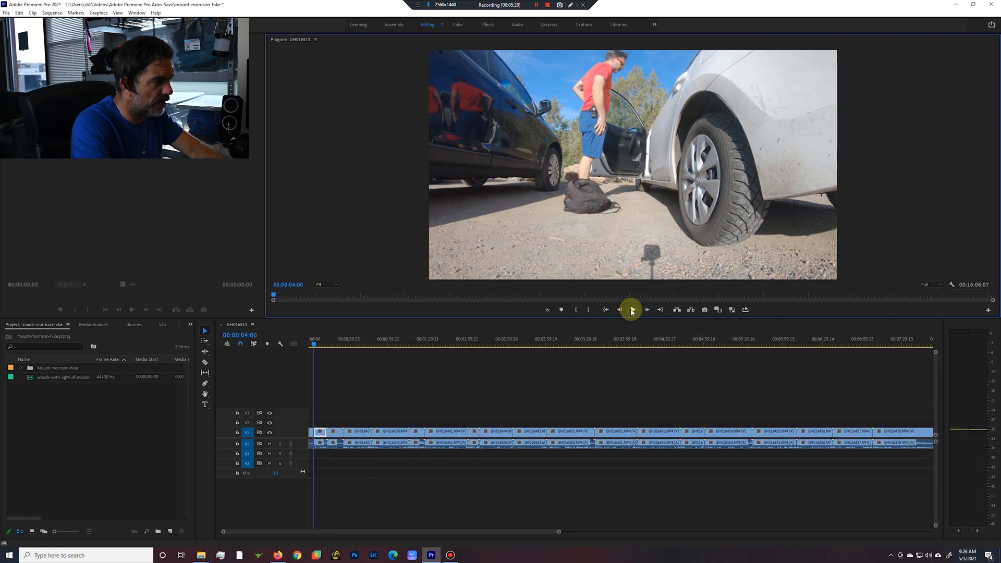
Mark an in point at 00:00:06:02 and an out point at the next clip's start, 00:00:14:00, and ripple delete the first clip's ending.
key("i")
key("space")
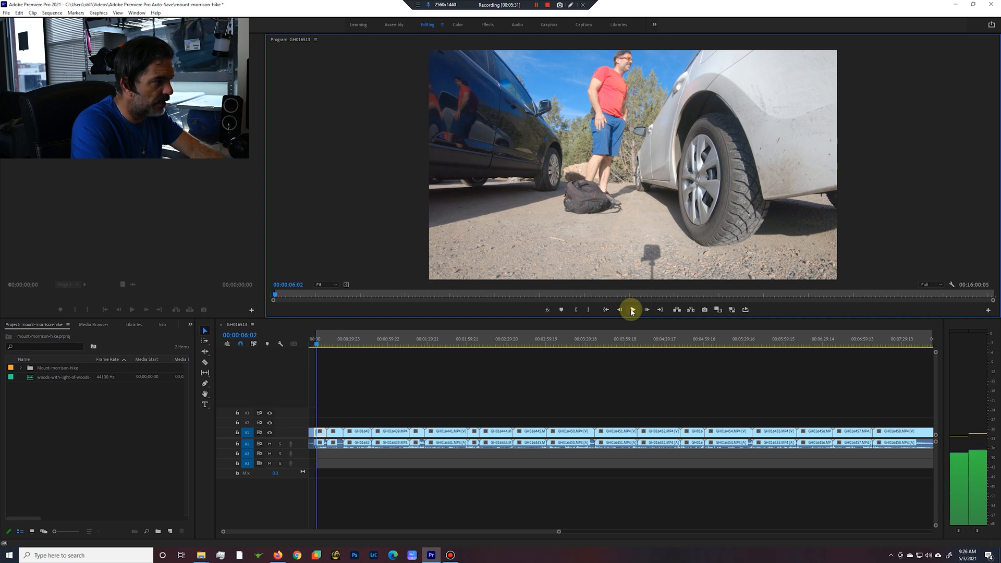
key("Down")
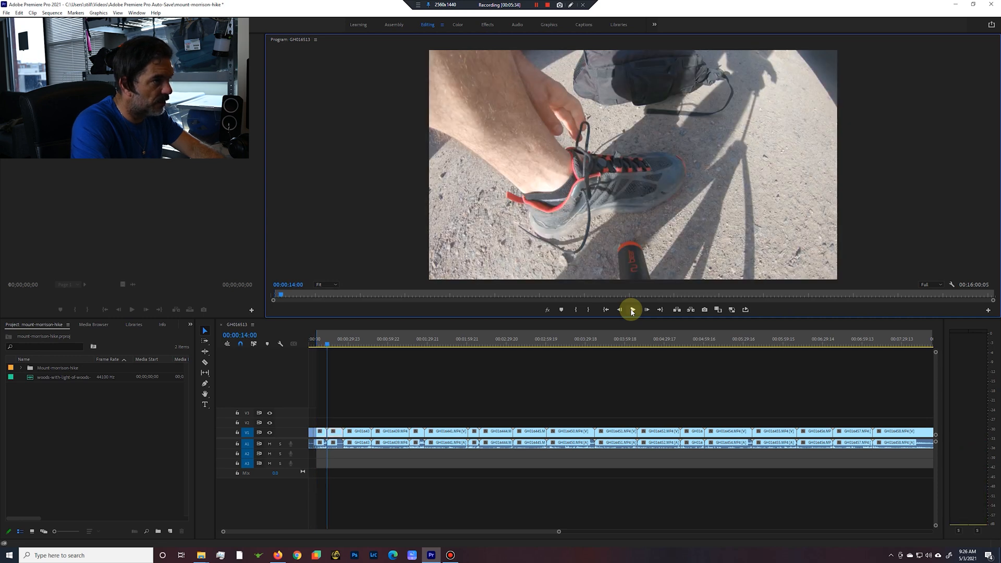
key("o")
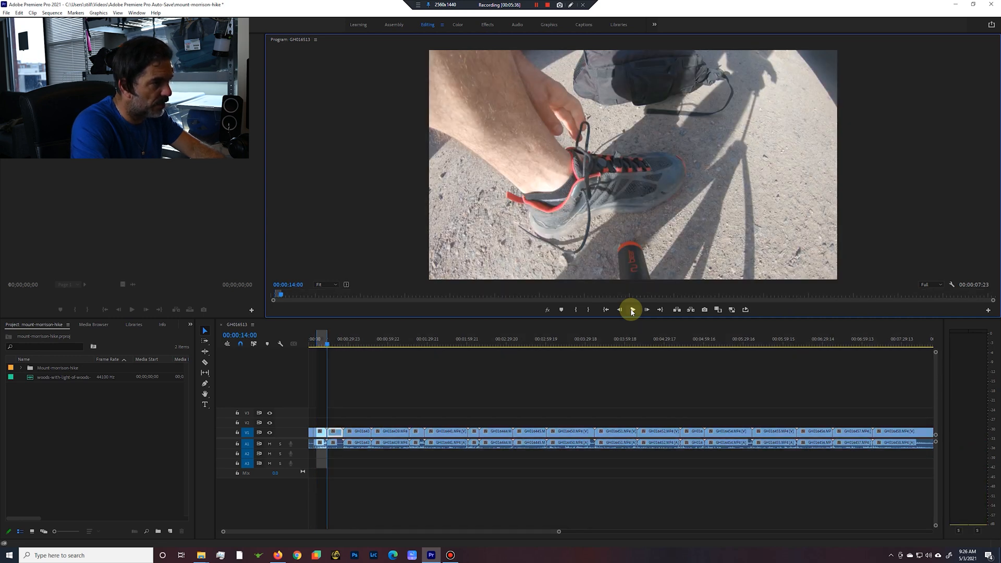
key("apostrophe")
Mark the whole shoe-tying clip from 00:00:06:02 to the gate clip's start at 00:00:18:15 and ripple delete it.
key("i")
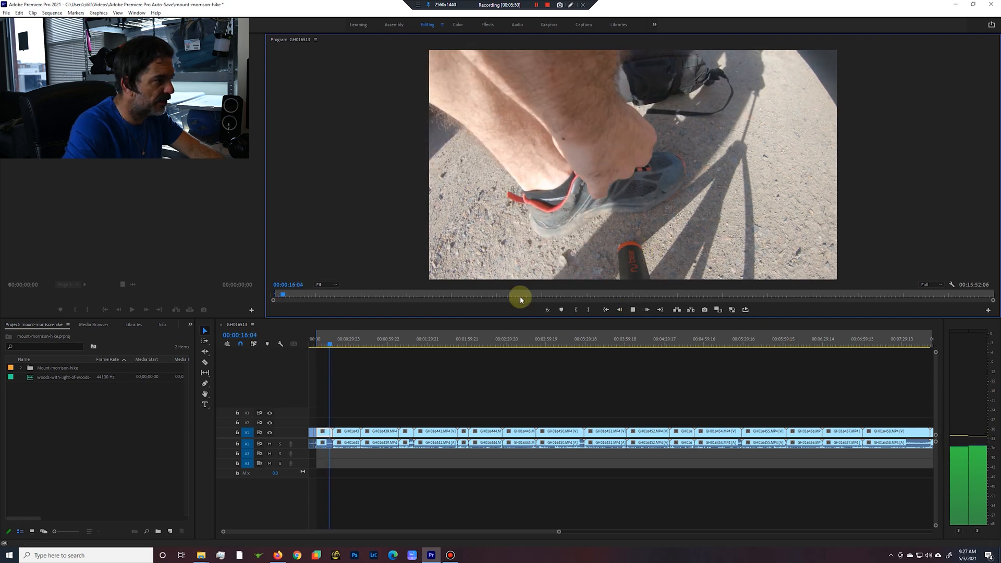
left_click(632, 310)
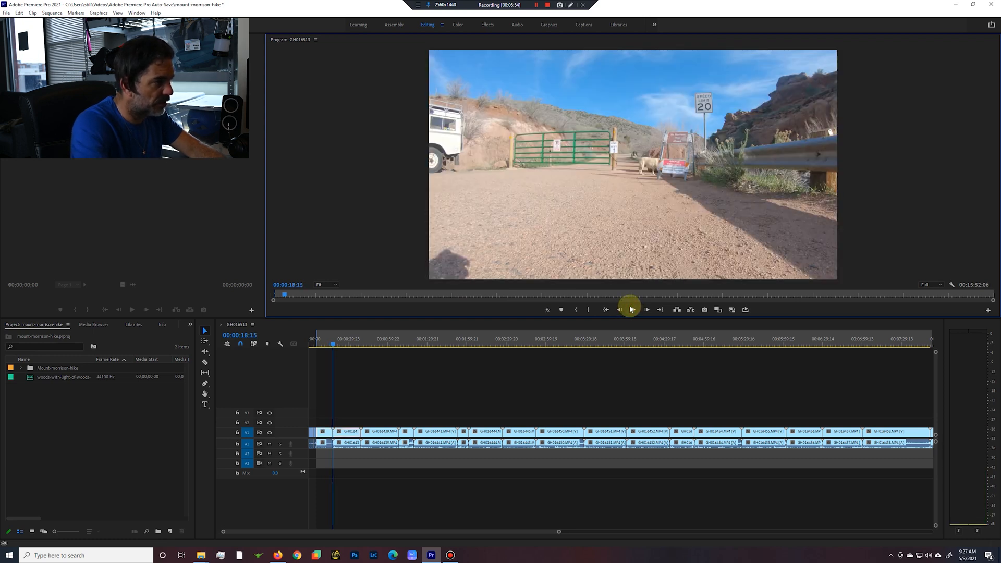
key("x")
key("apostrophe")
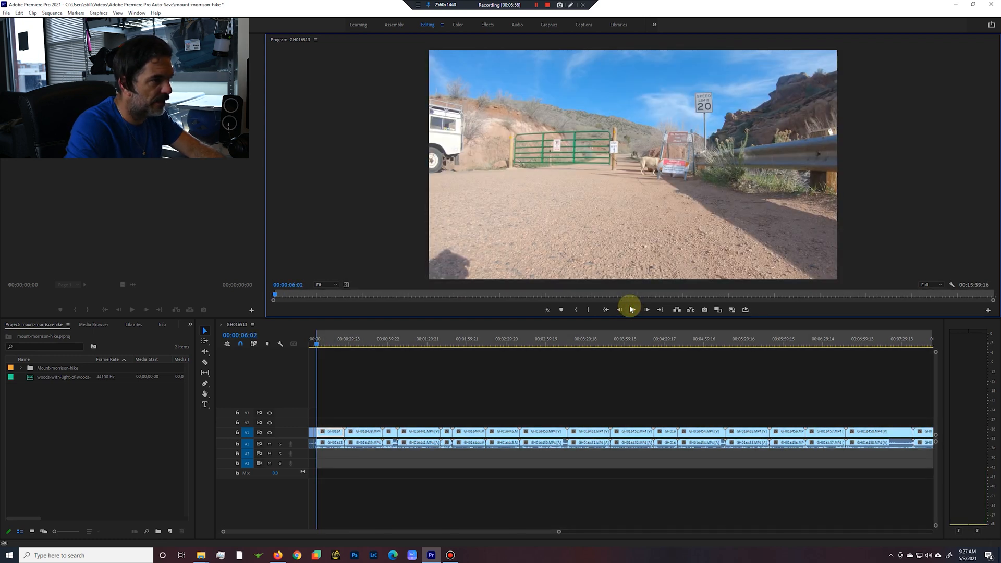
Trim the gate clip by ripple deleting its opening up to 00:00:07:13 and its ending from 00:00:14:06 to the next clip's start.
left_click(633, 311)
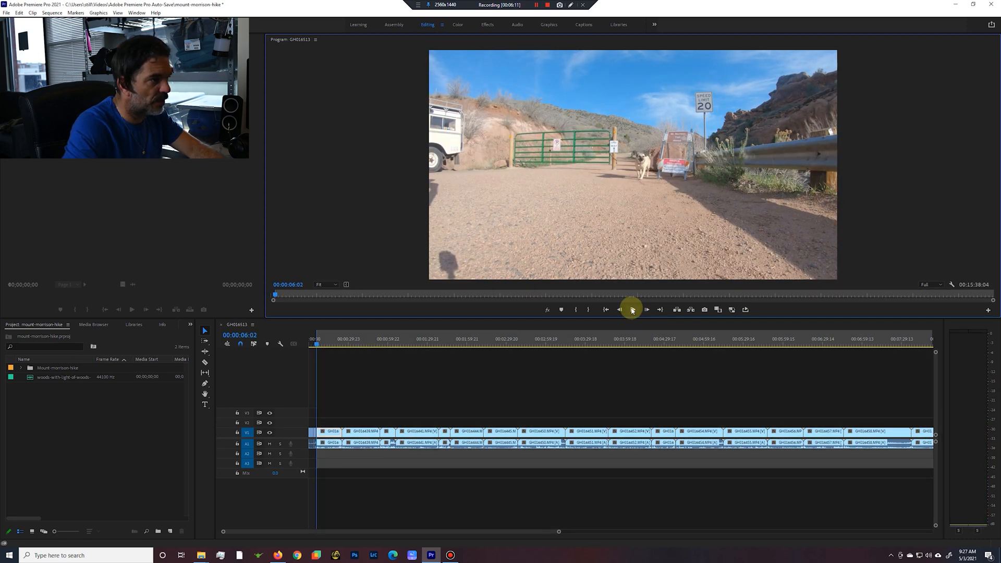
left_click(633, 311)
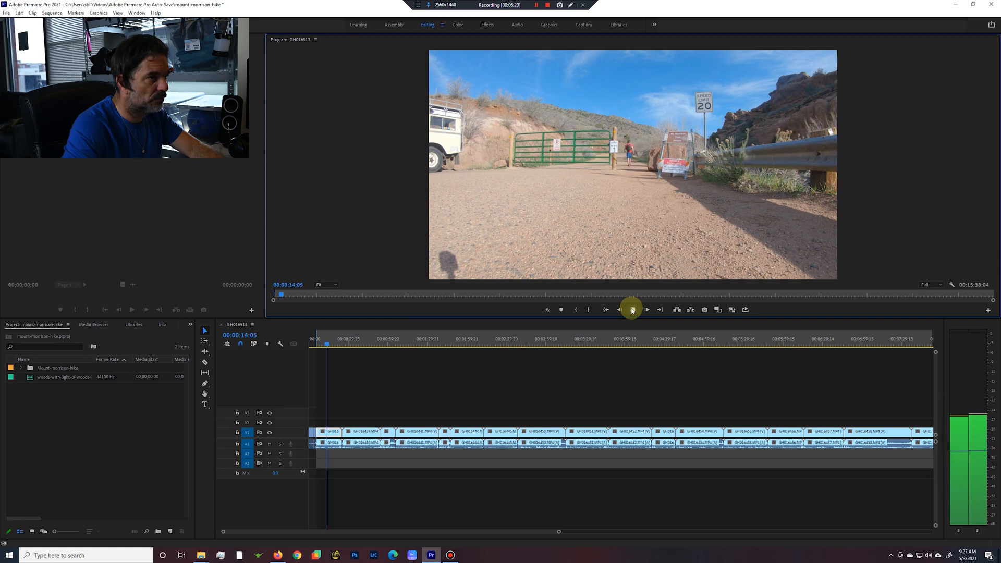
left_click(633, 311)
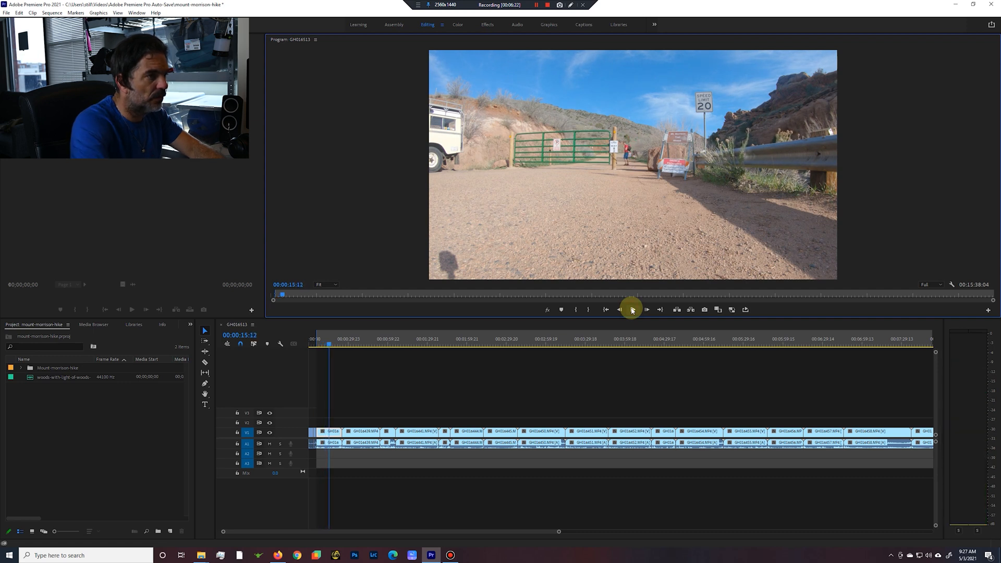
left_click(632, 311)
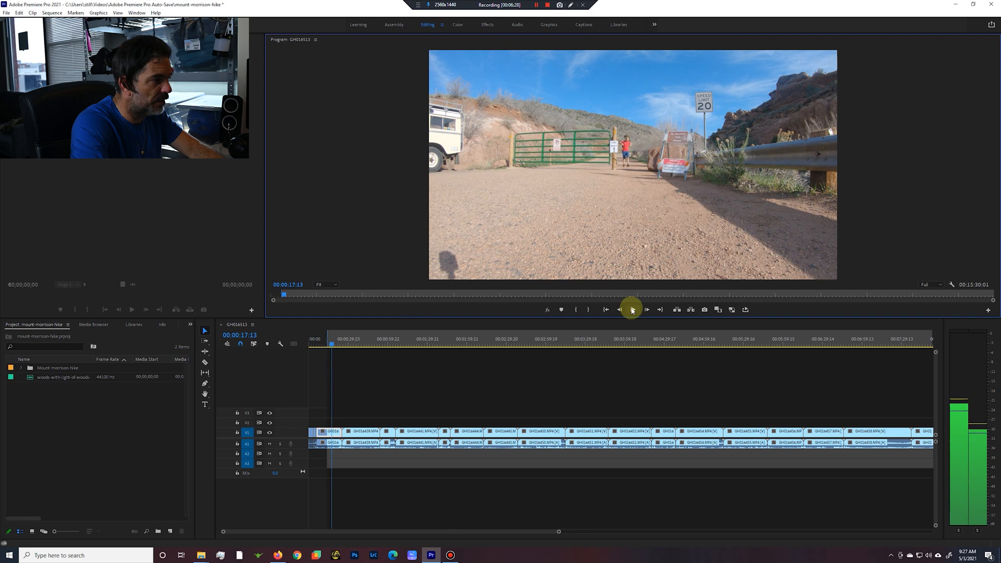
key("Down")
key("o")
key("apostrophe")
Mark about the first second of the trail sign clip, starting at 00:00:14:06, and ripple delete it.
key("i")
left_click(633, 311)
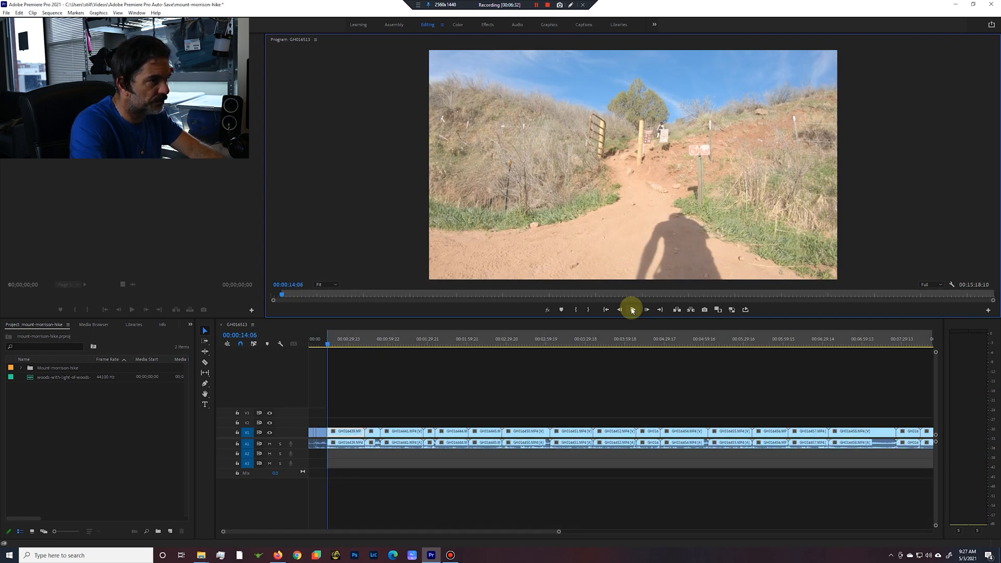
left_click(632, 311)
key("Left")
key("Left")
key("Left")
key("Left")
key("Left")
key("Left")
key("Left")
key("Left")
key("o")
key("apostrophe")
Play the shortened trail sign clip and mark an in point at about 25 seconds, once the trail is empty.
key("i")
left_click(632, 311)
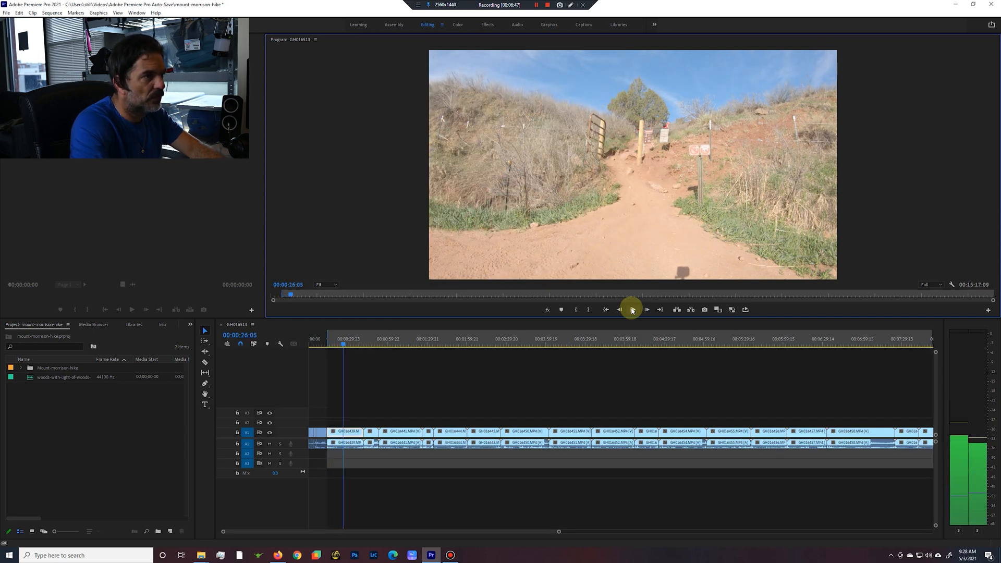
key("i")
left_click(633, 311)
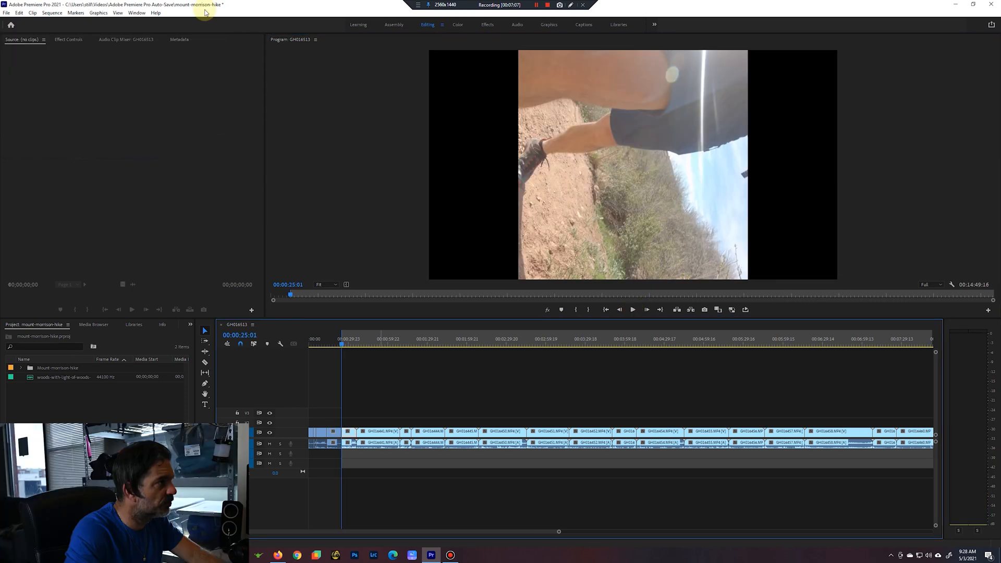
Try a rotation of 90° on the sideways clip GH016440.MP4, and correct it to -90°.
left_click(68, 40)
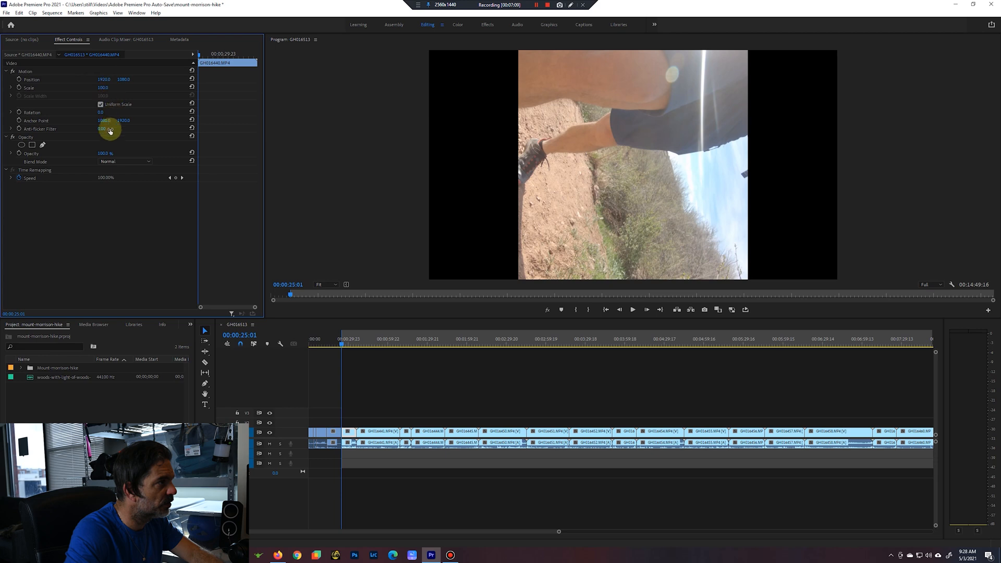
left_click(100, 112)
type("90")
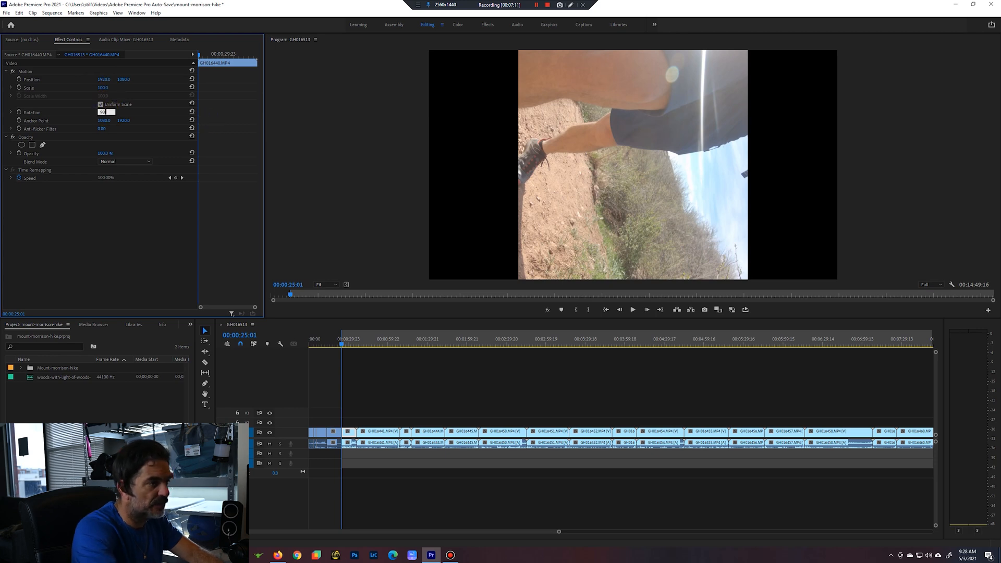
key("Return")
left_click(102, 111)
type("-90")
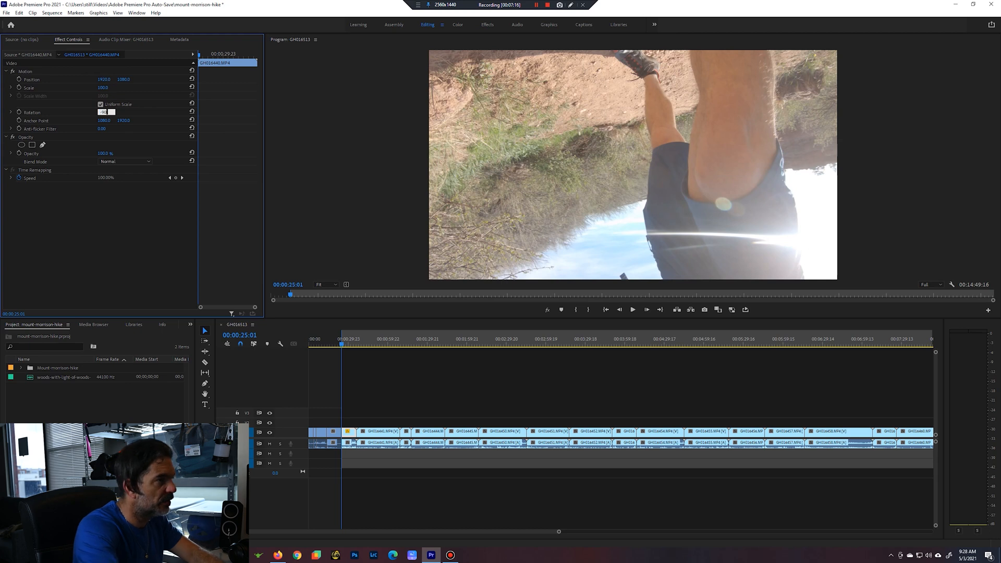
key("Return")
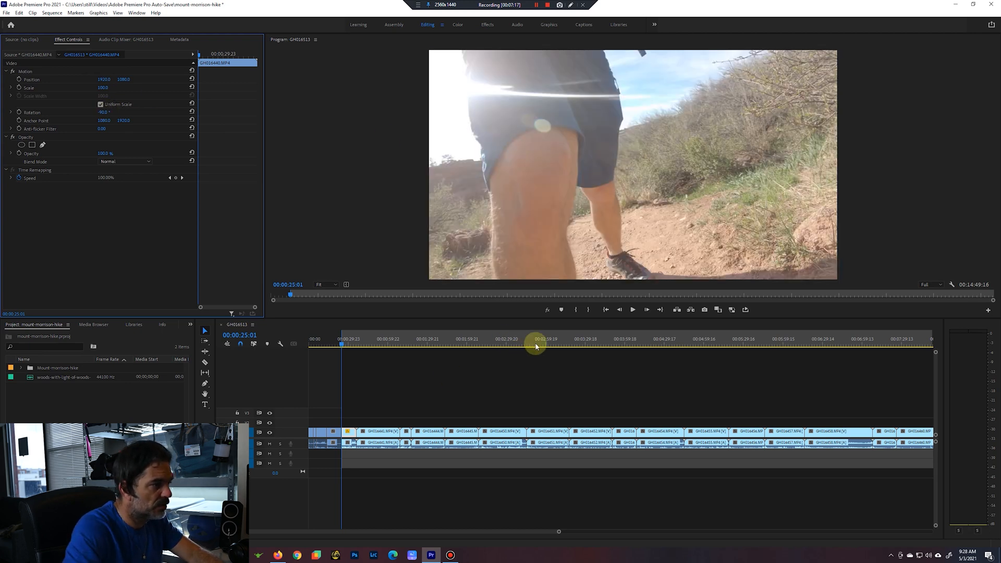
Mark the rotated clip's ending from 00:00:32:02 to the next clip's start at 00:00:35:11 and ripple delete it.
left_click(633, 309)
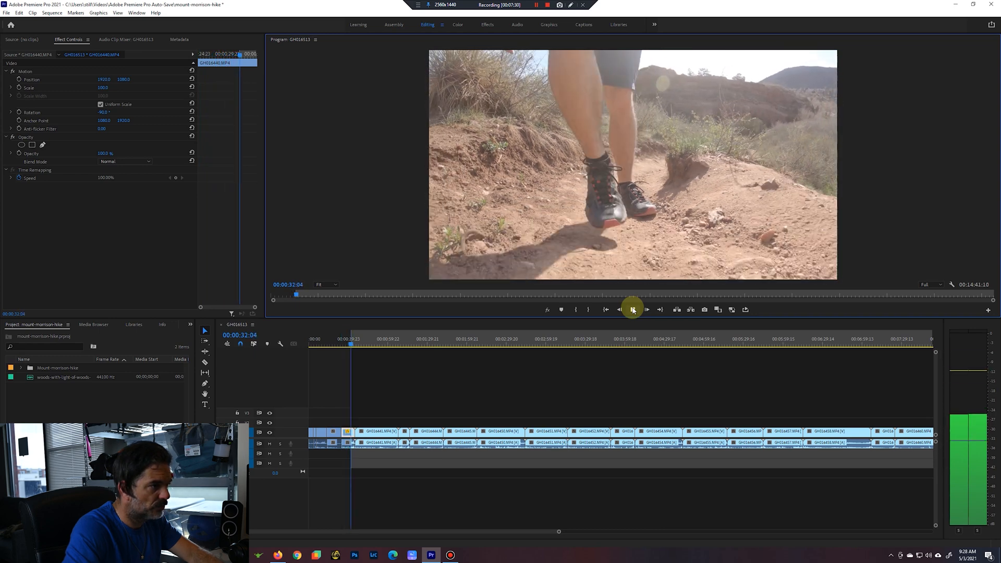
key("Down")
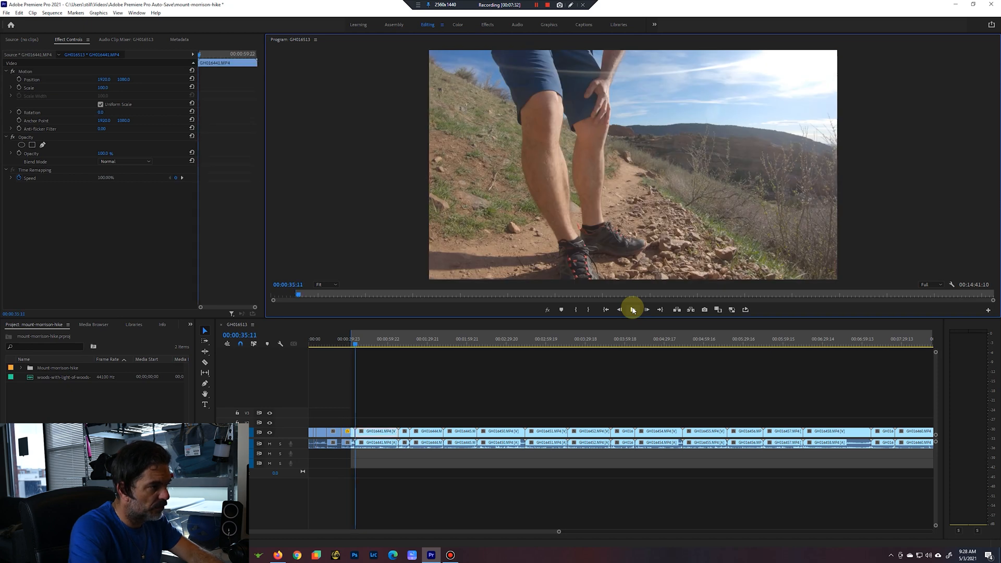
key("x")
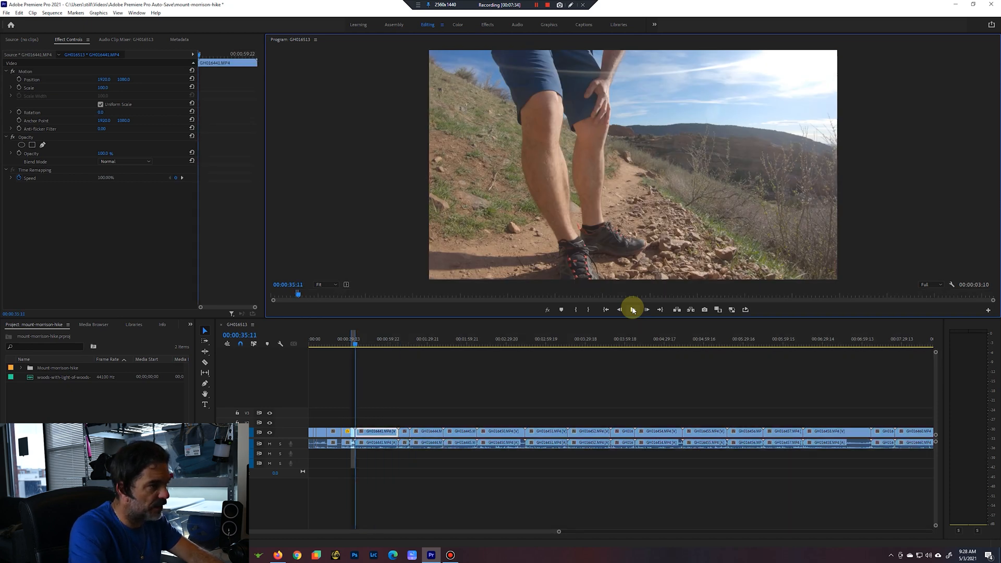
key("apostrophe")
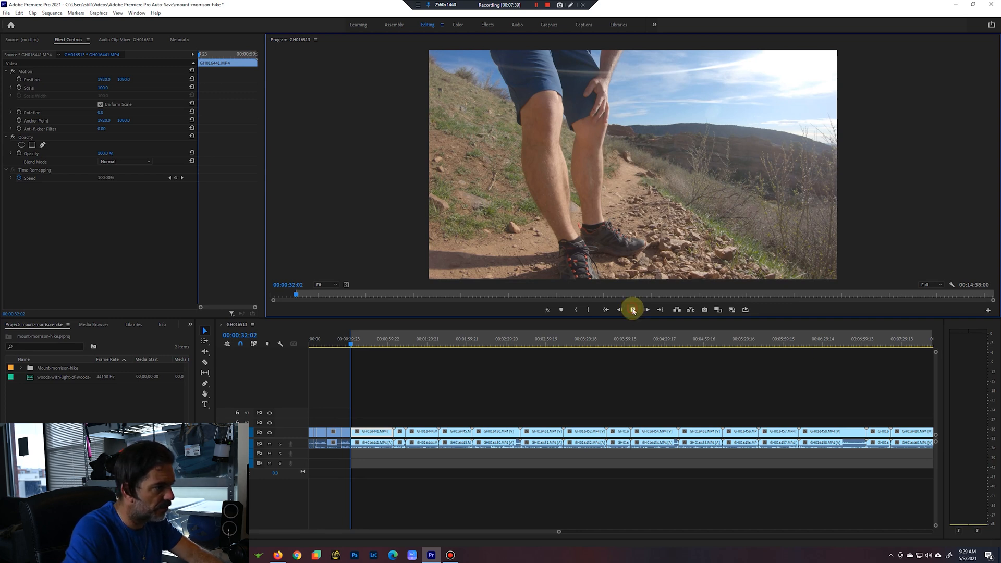
Play through clip GH016441.MP4 and mark its opening section from 00:00:32:02 to 00:00:54:06.
left_click(634, 310)
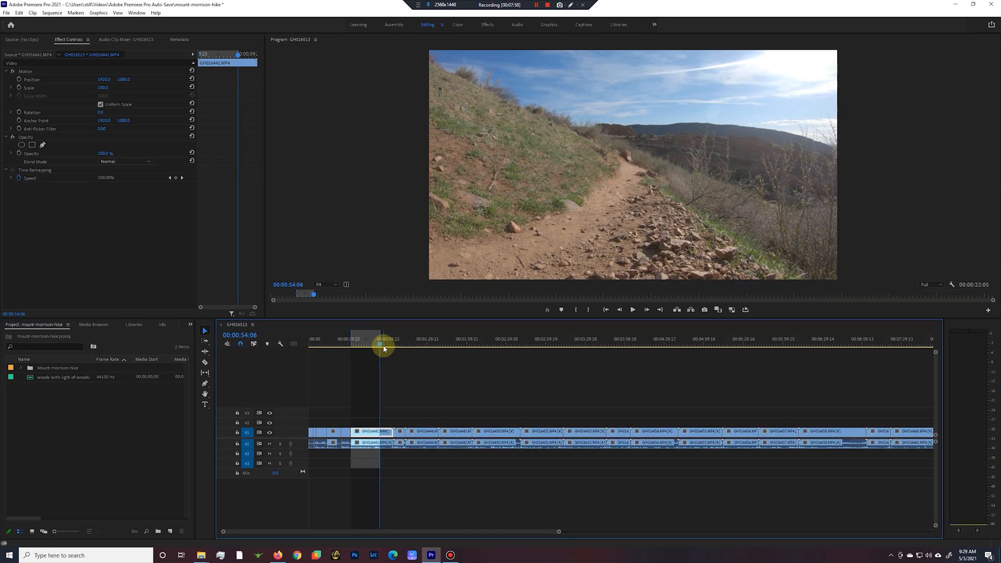
left_click(634, 311)
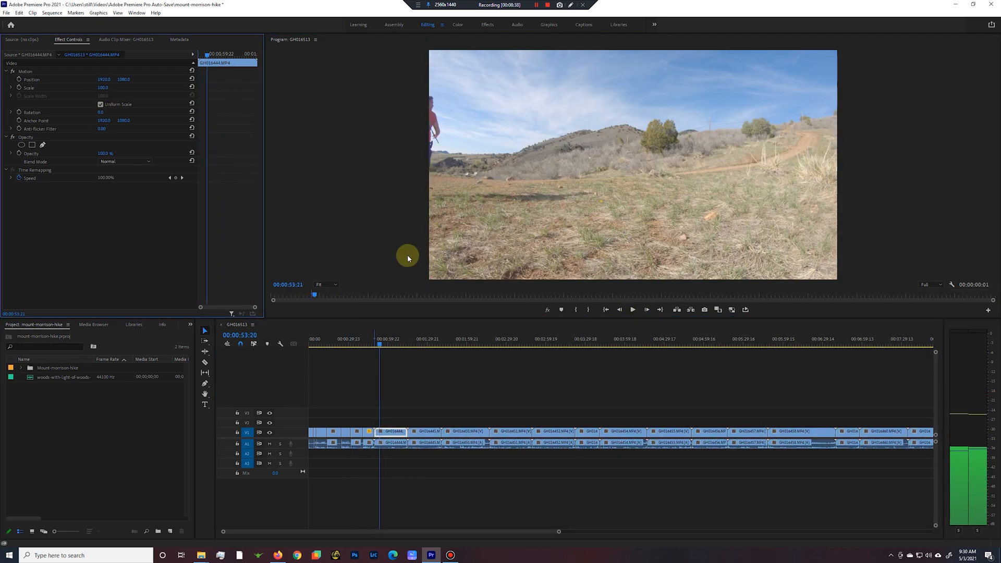
left_click(414, 319)
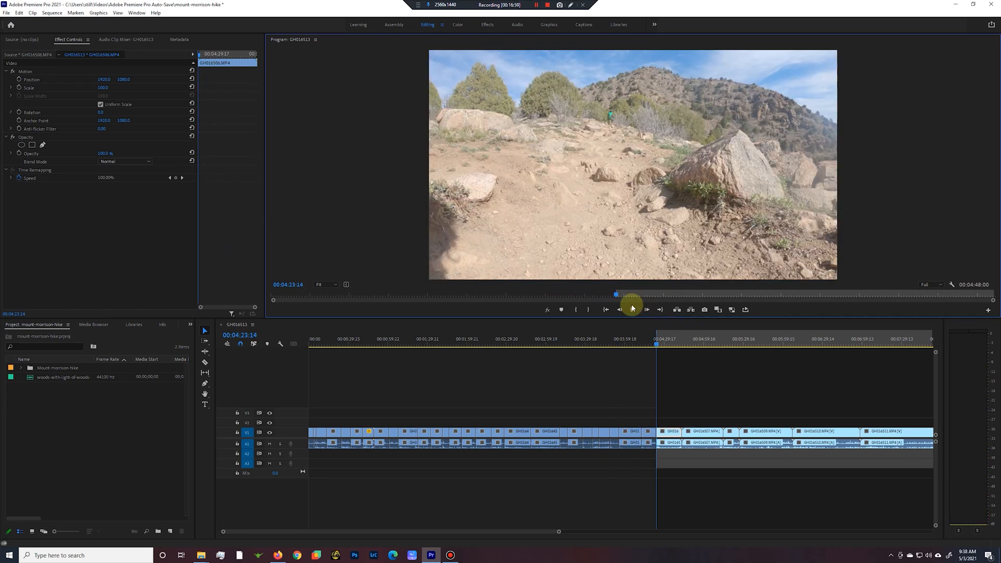
Play clip GH016506.MP4 from the in point at 00:04:23:14, mark an out point, and ripple delete the marked section.
left_click(634, 311)
key("o")
key("apostrophe")
Play clip GH016508.MP4 from its start at 00:04:37:22 and mark in and out points around a section of it.
key("i")
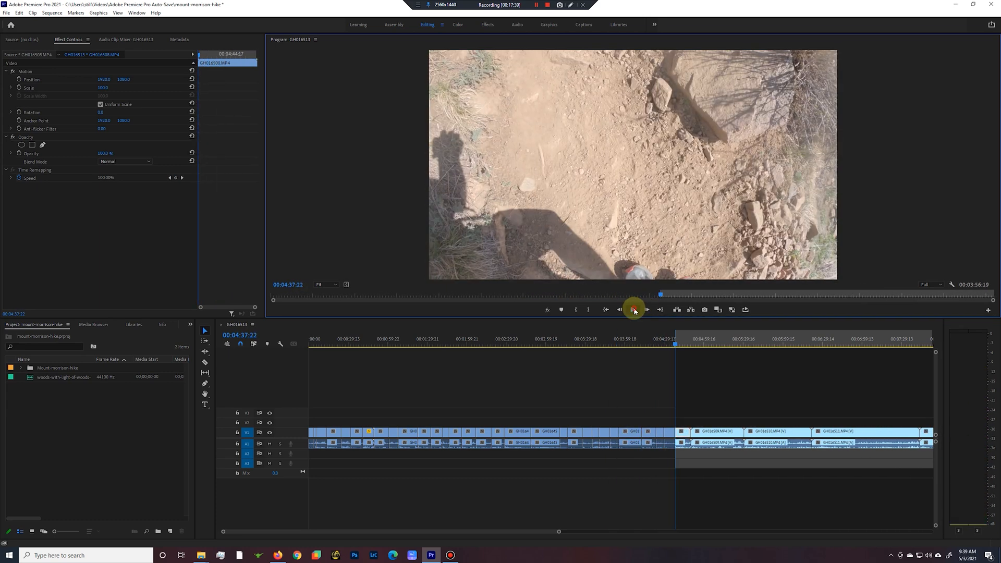
left_click(635, 311)
key("i")
left_click(634, 311)
key("o")
left_click(634, 310)
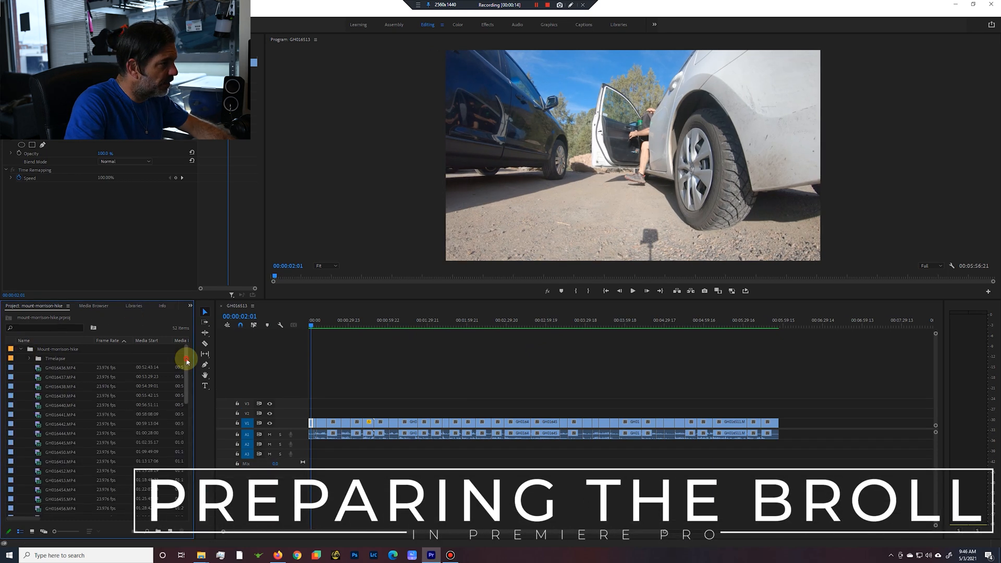
Select all the 59.94 fps clips in the Mount-morrison-hike bin and cut them out of it.
left_click_drag(184, 406, 190, 448)
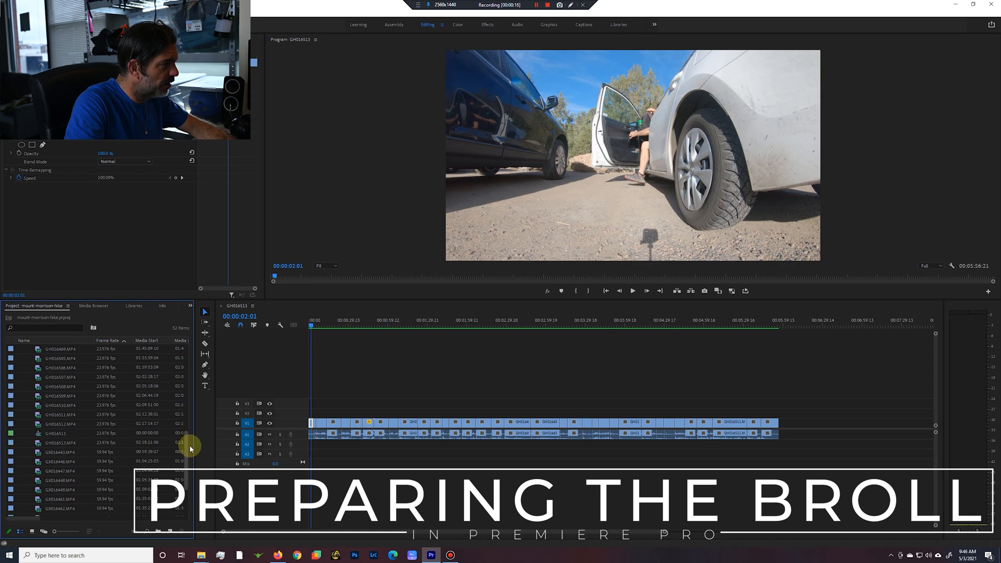
left_click(100, 434)
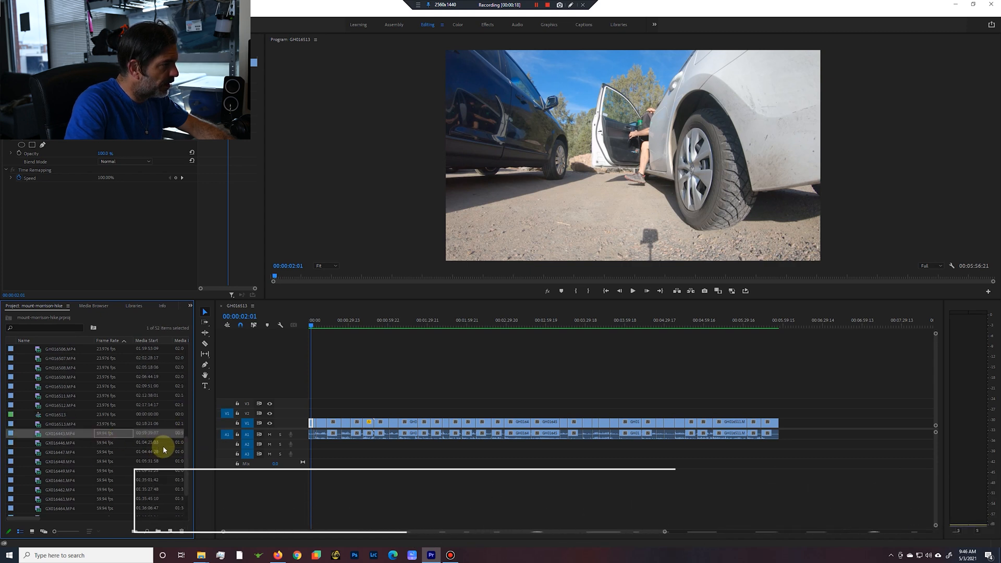
left_click_drag(185, 461, 185, 471)
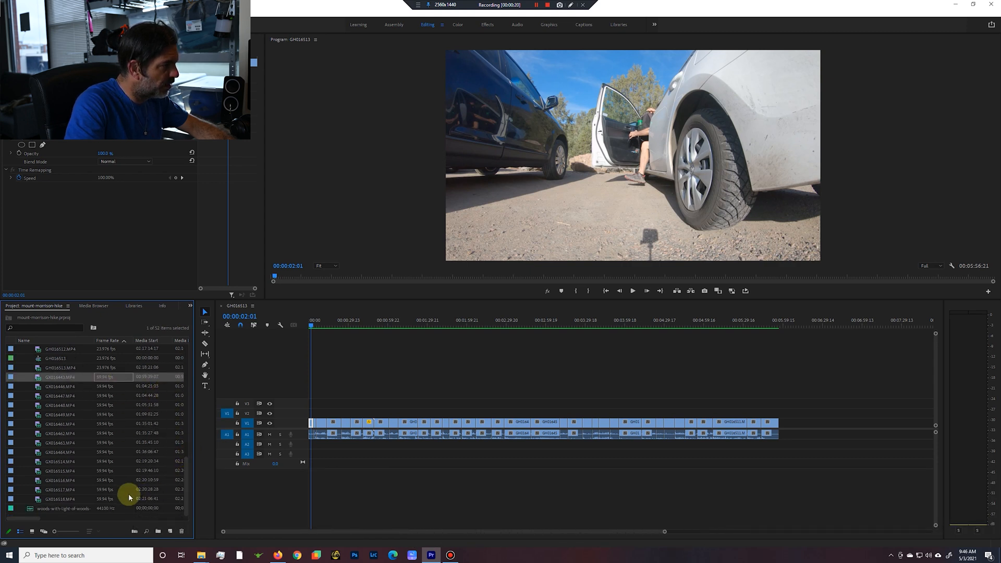
left_click(107, 500, "shift")
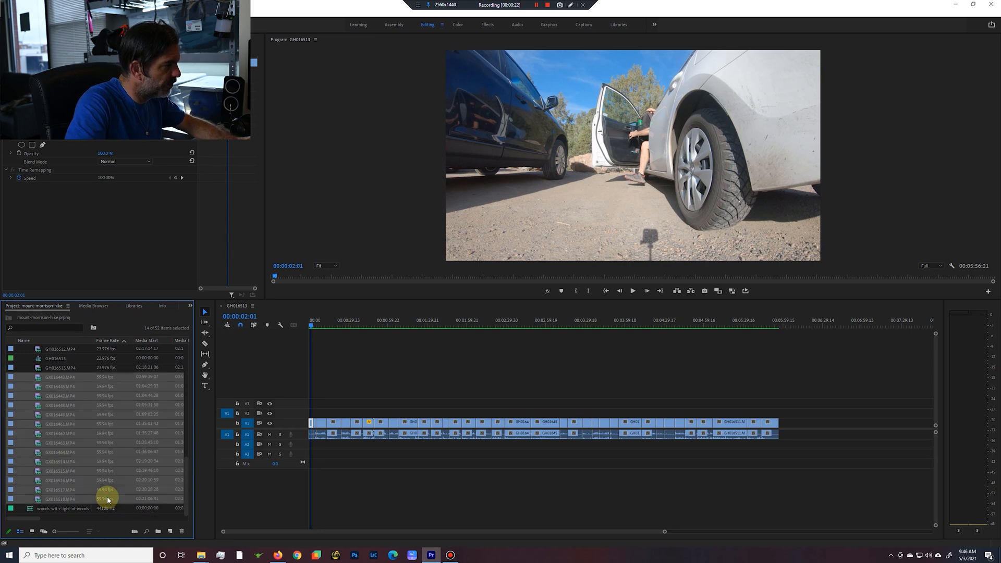
right_click(87, 441)
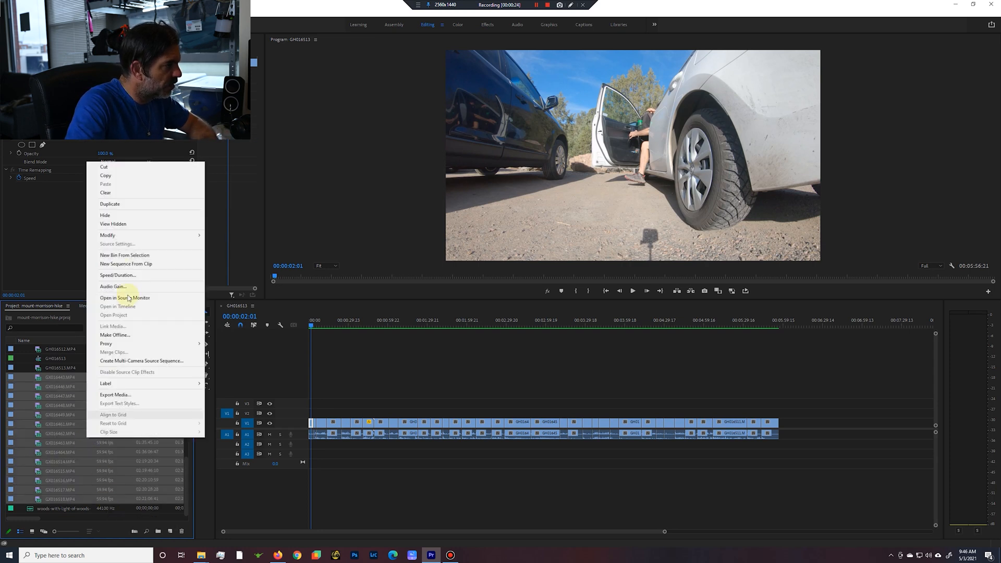
left_click(111, 168)
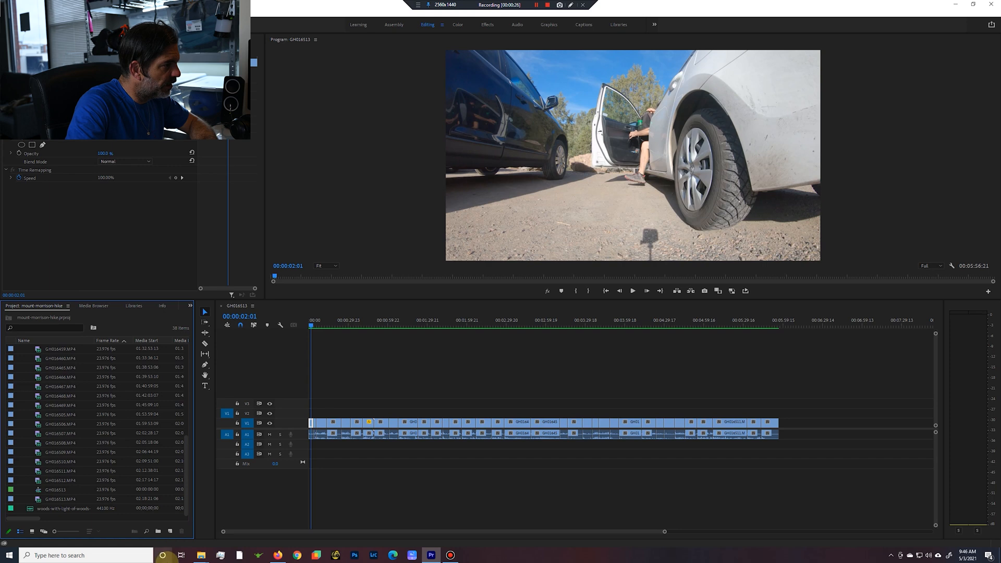
Create a new bin named broll at the project's root and paste the cut 59.94 fps clips into it.
left_click(170, 533)
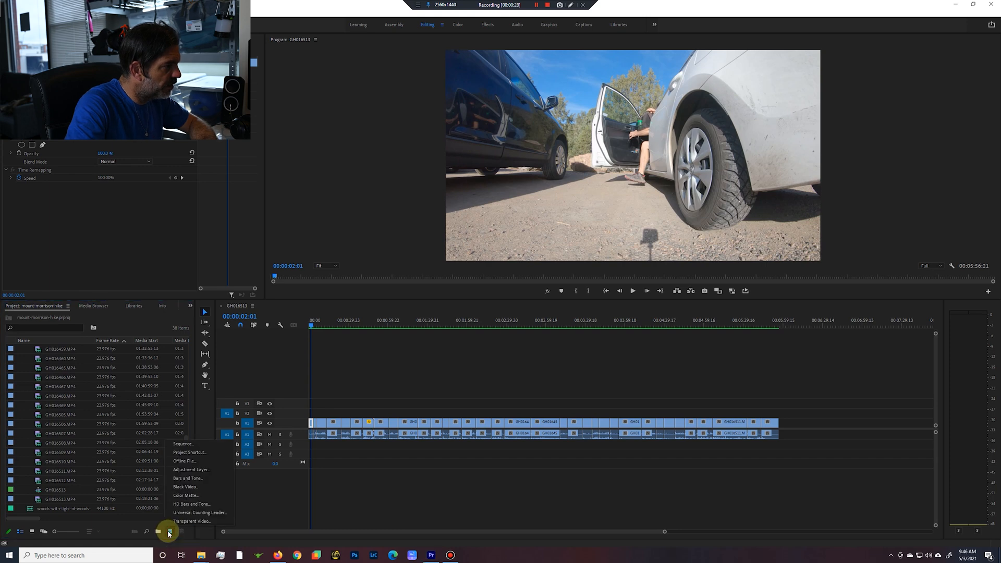
left_click(158, 532)
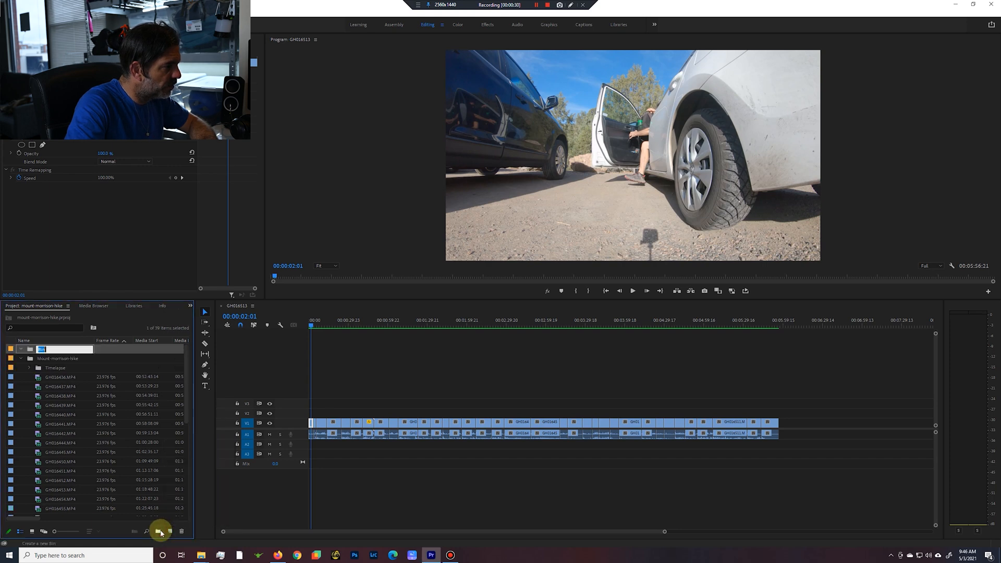
type("broll")
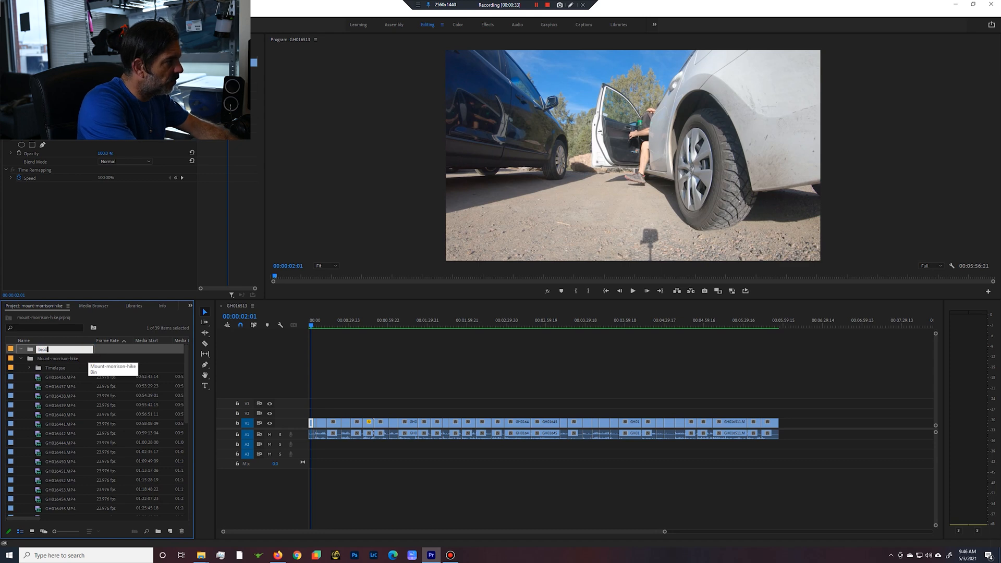
key("Return")
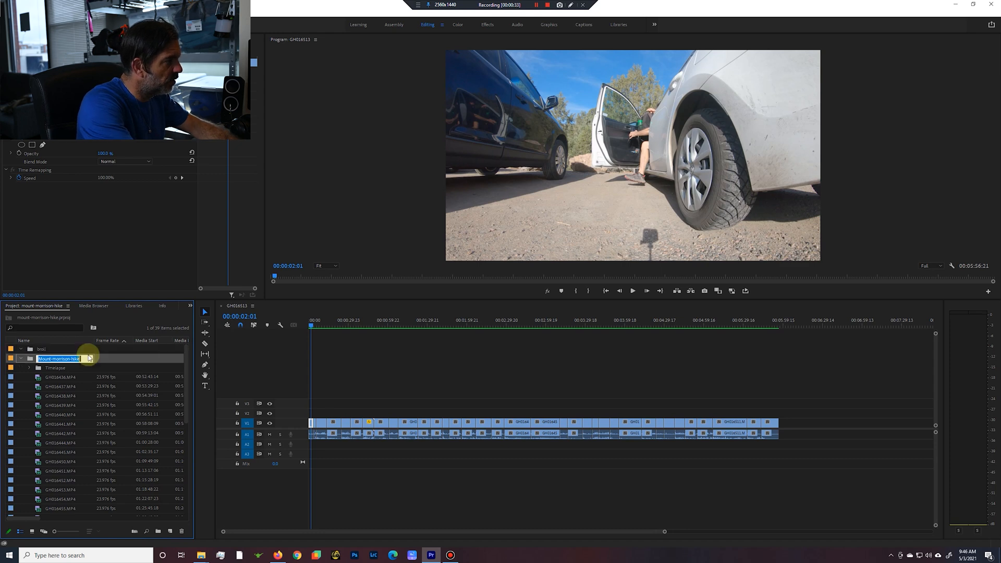
left_click(35, 350)
right_click(35, 349)
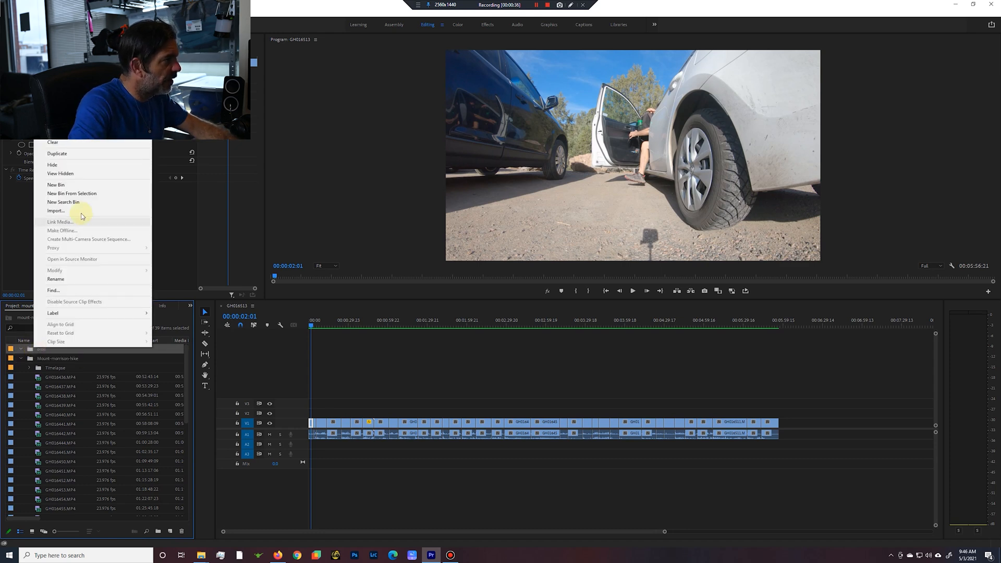
left_click(59, 139)
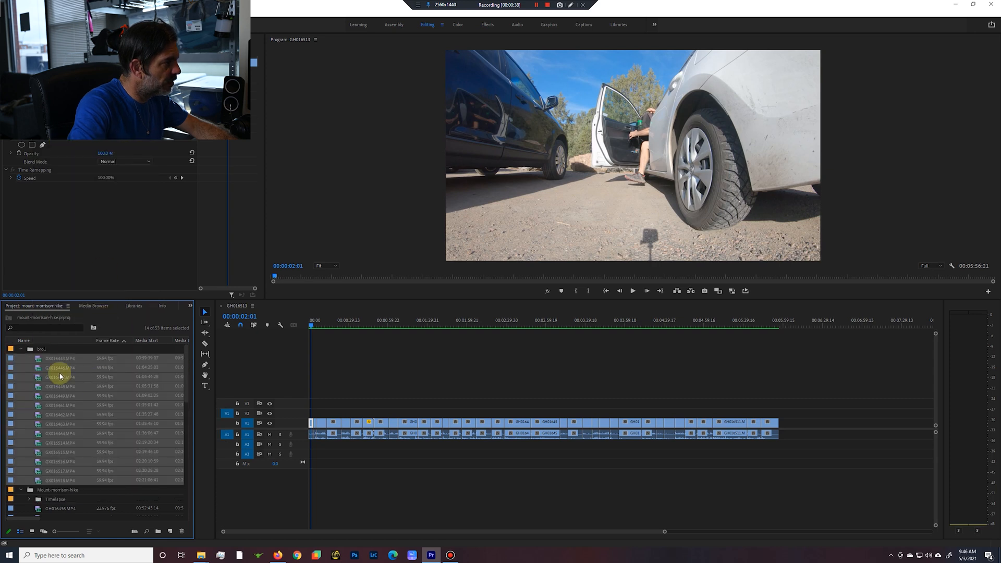
Set the label colour of the broll bin to Green.
left_click(33, 349)
right_click(34, 351)
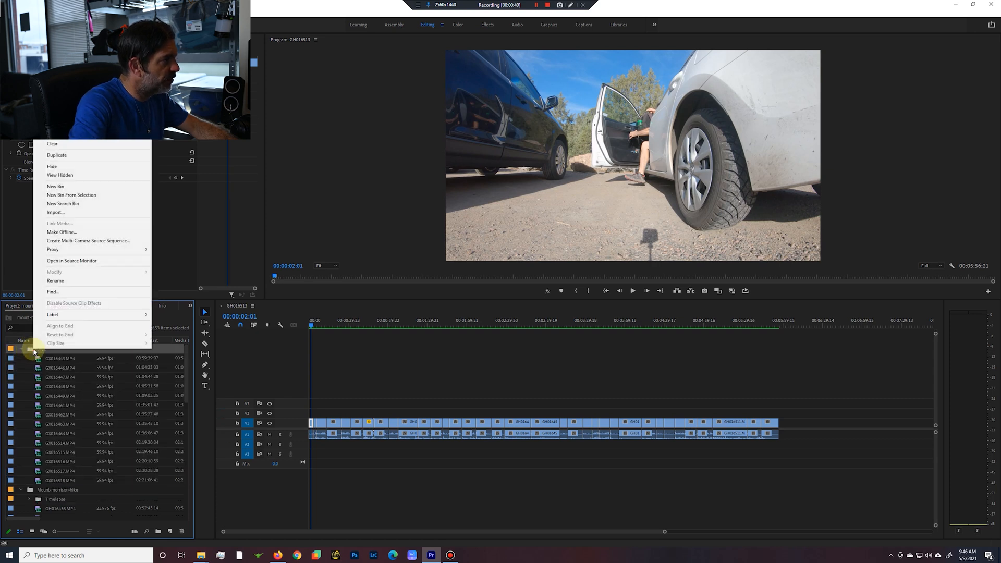
mouse_move(65, 316)
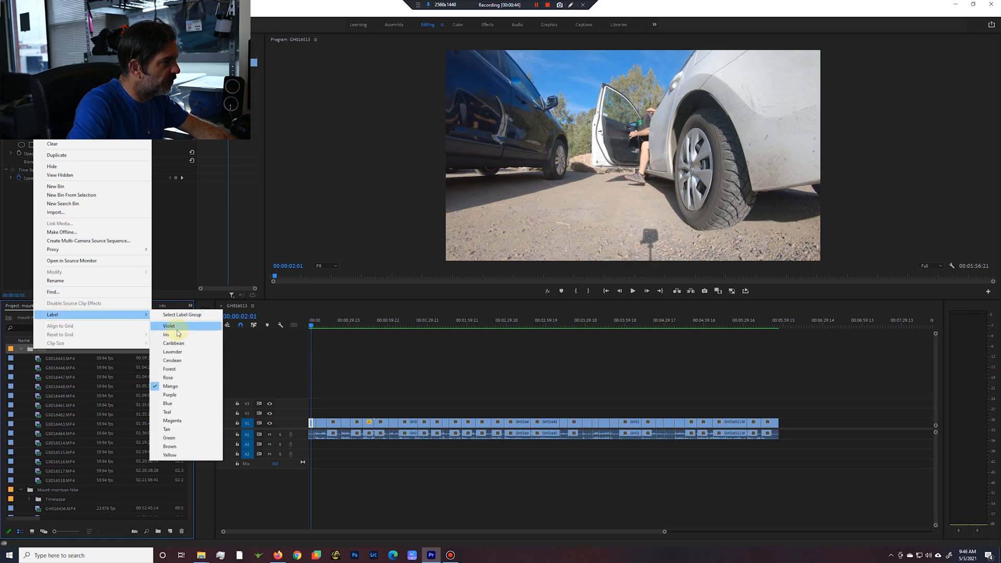
left_click(175, 440)
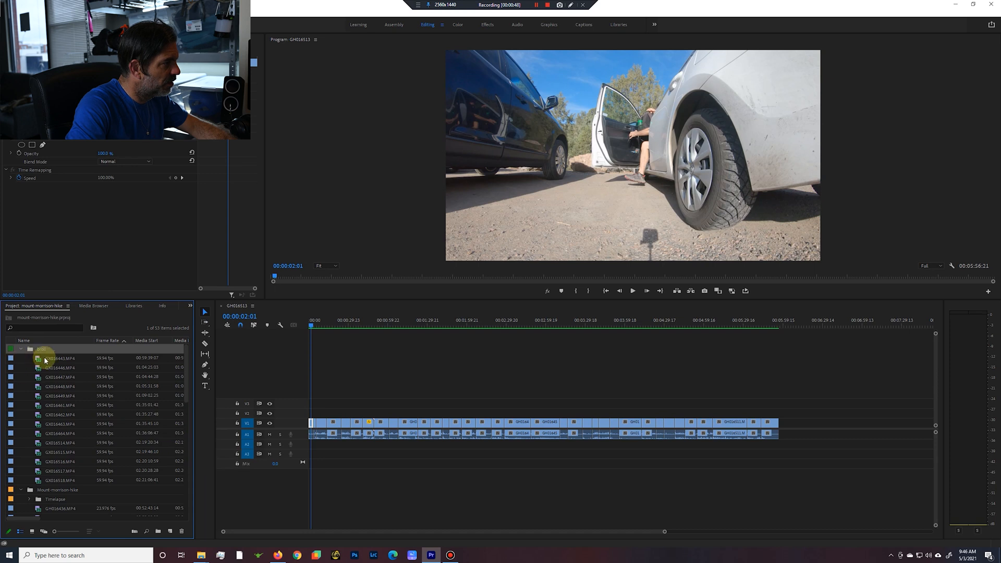
left_click(22, 350)
left_click(22, 350)
Select all the clips inside the broll bin and give them the Green label.
left_click(45, 360)
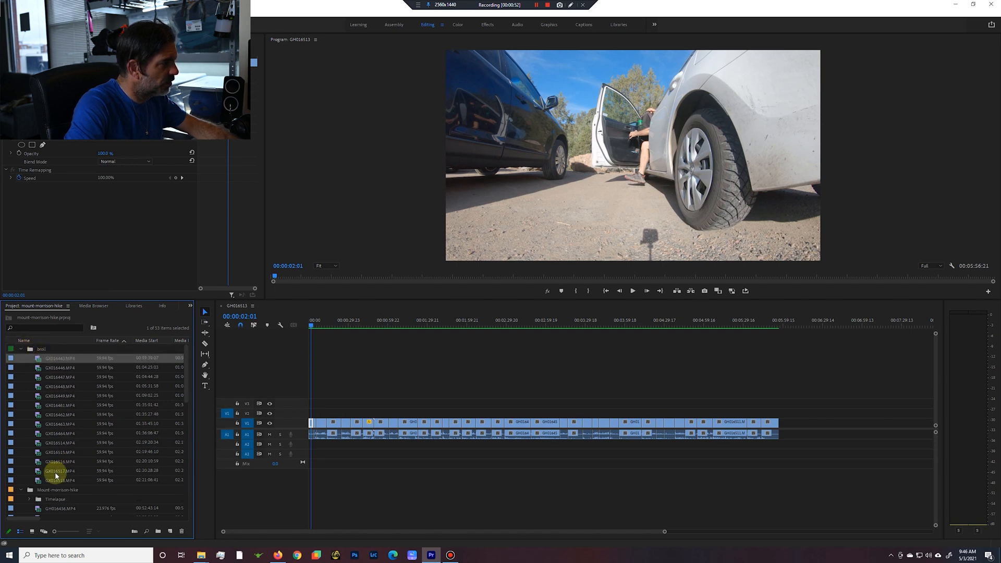
left_click(54, 480, "shift")
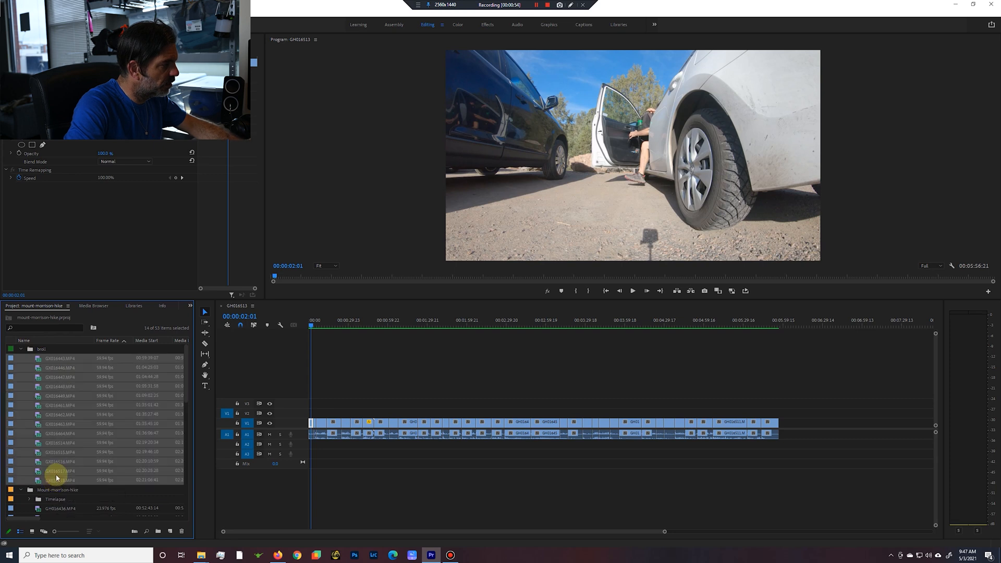
right_click(52, 360)
mouse_move(94, 305)
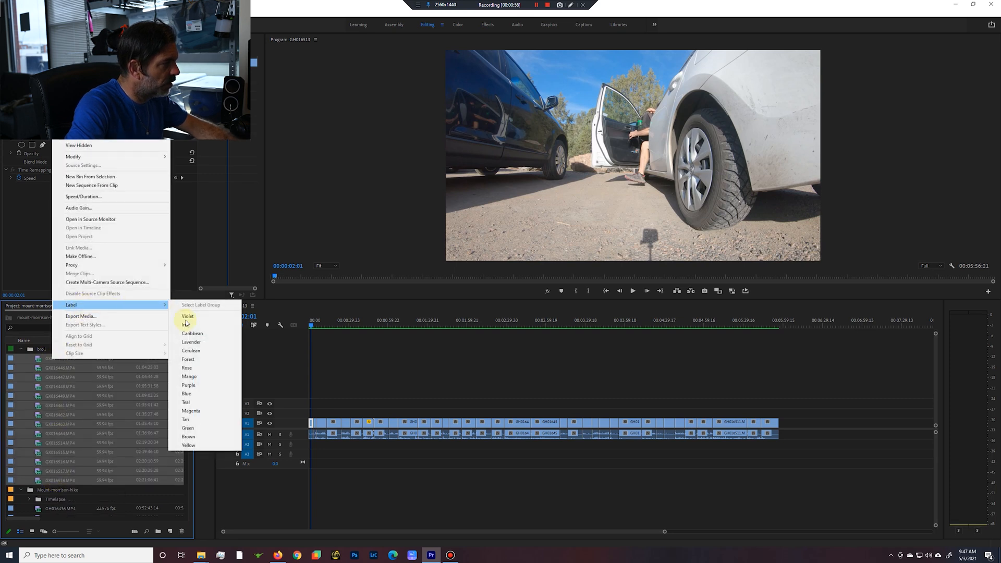
left_click(191, 429)
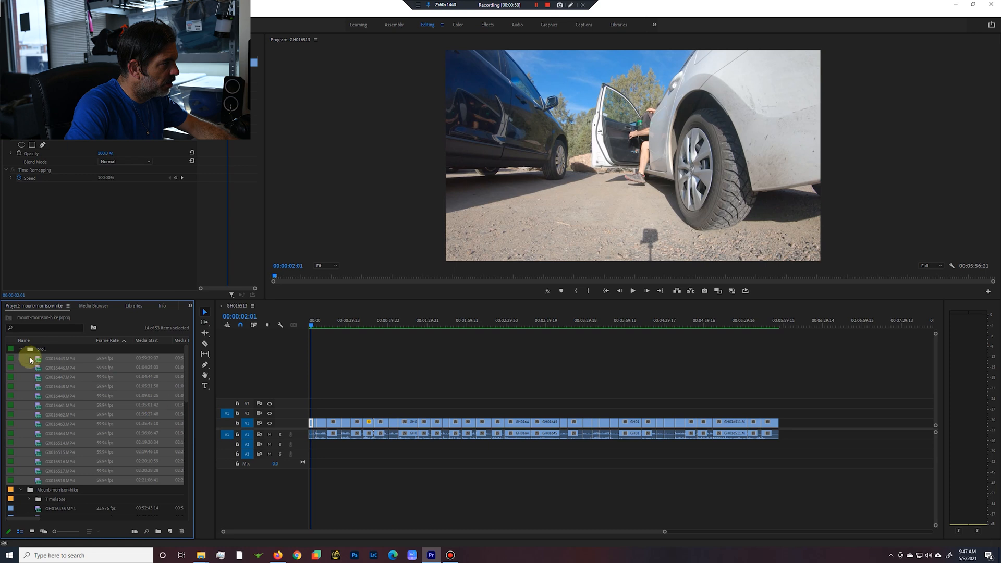
Interpret the selected broll clips at an assumed frame rate of 23.97 fps.
right_click(48, 360)
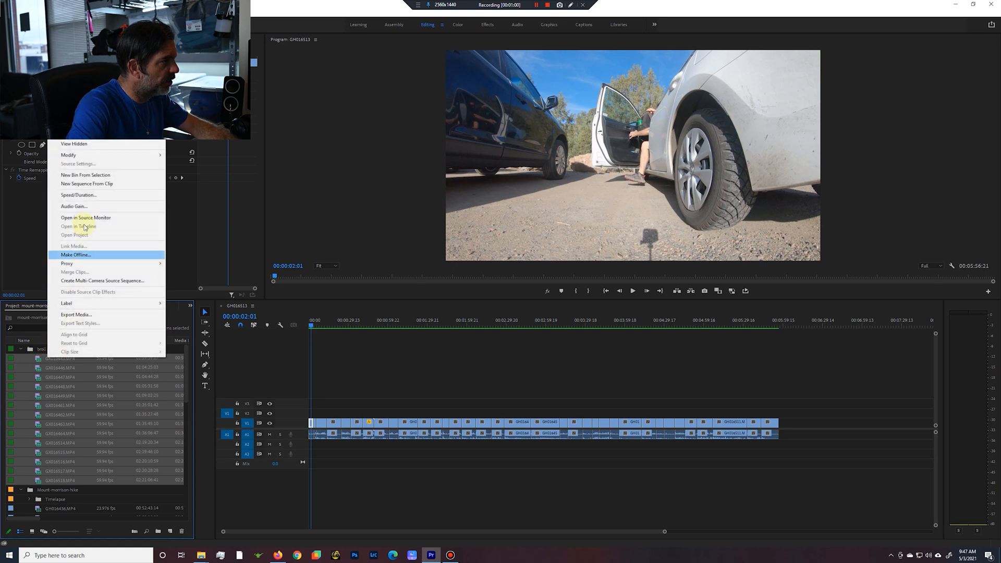
mouse_move(73, 155)
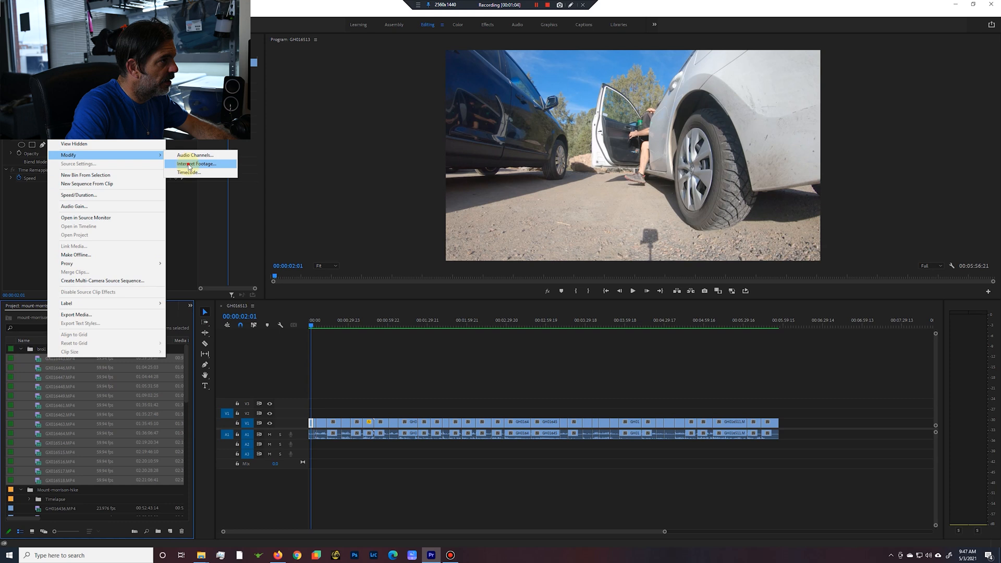
left_click(189, 165)
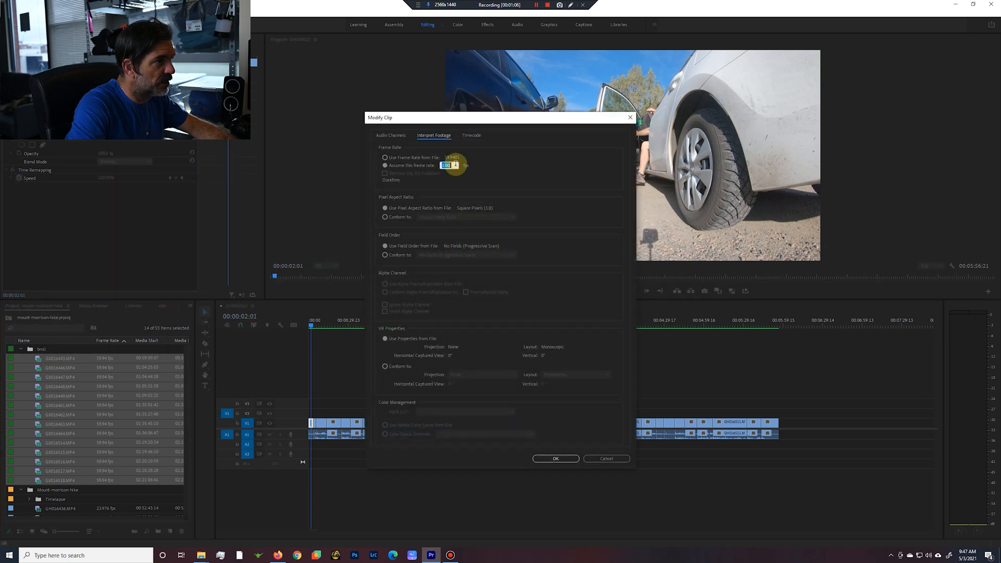
type("25")
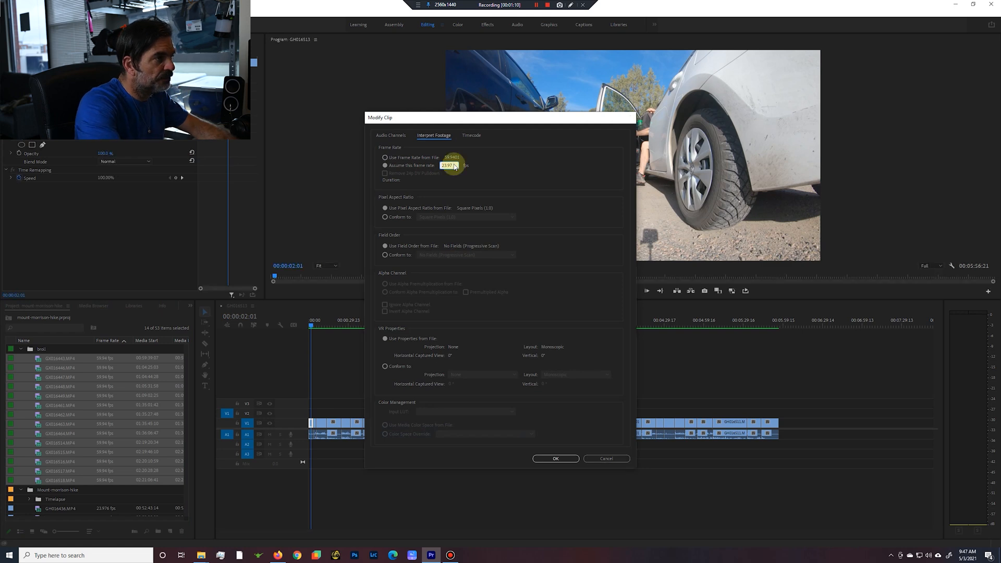
key("Return")
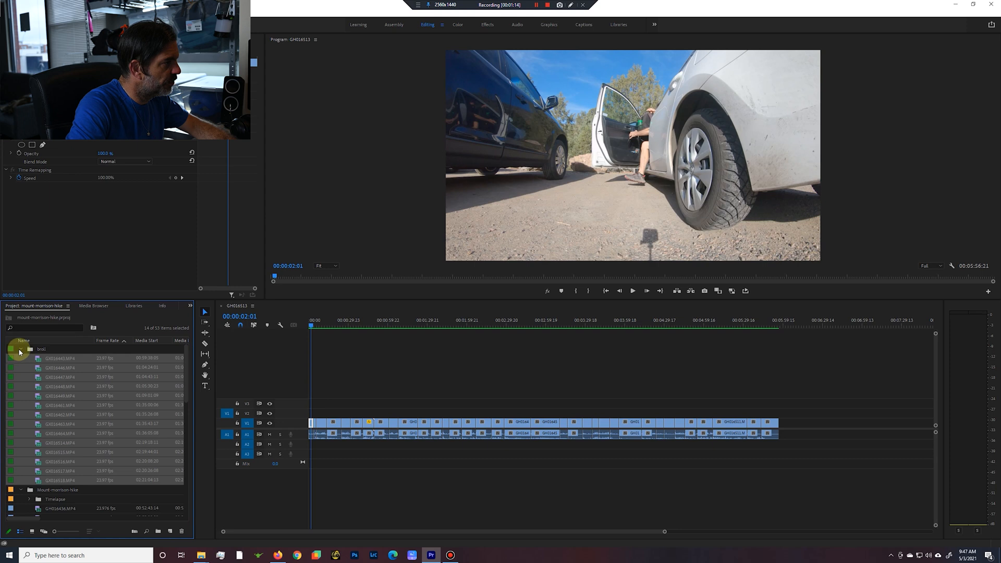
Collapse both bins, place the woods-with-light-of-woods music on audio track A3 at the sequence start, and lock A3.
left_click(21, 350)
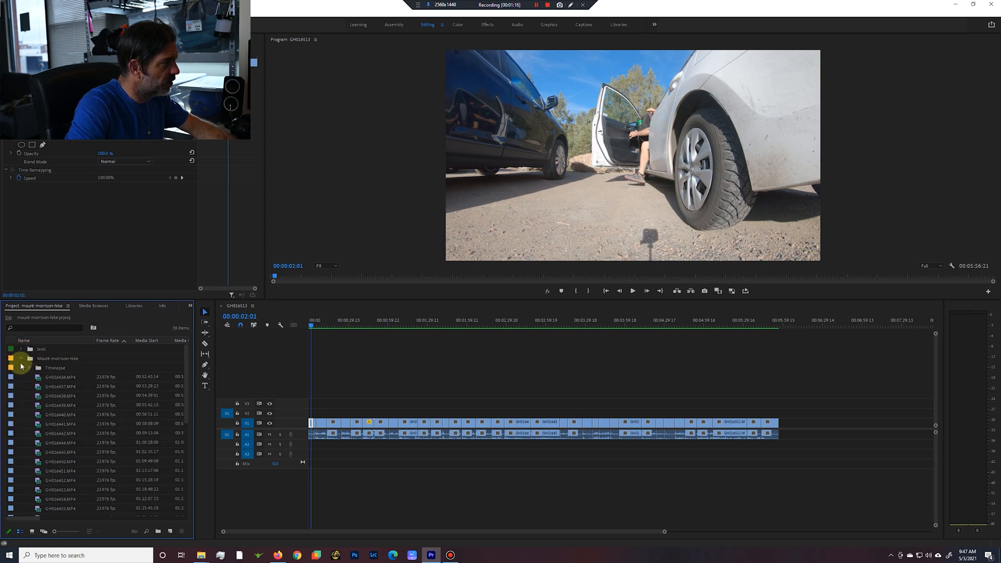
left_click(21, 359)
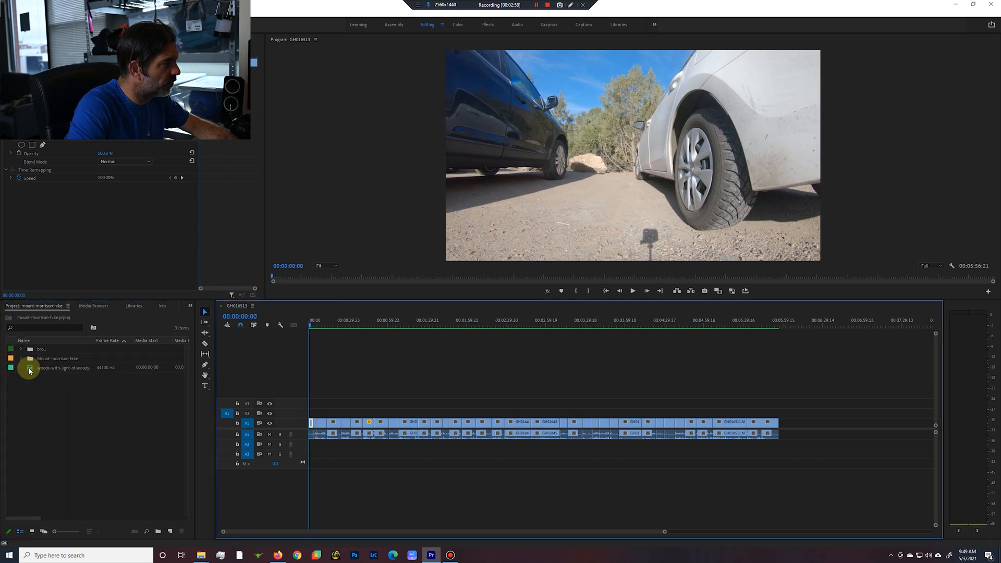
left_click_drag(29, 370, 317, 459)
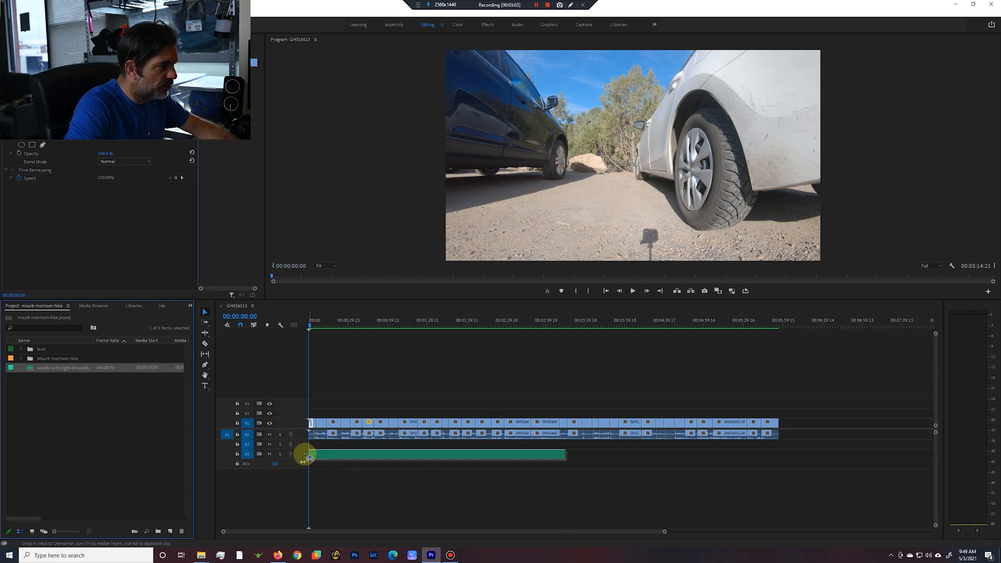
left_click_drag(309, 458, 308, 456)
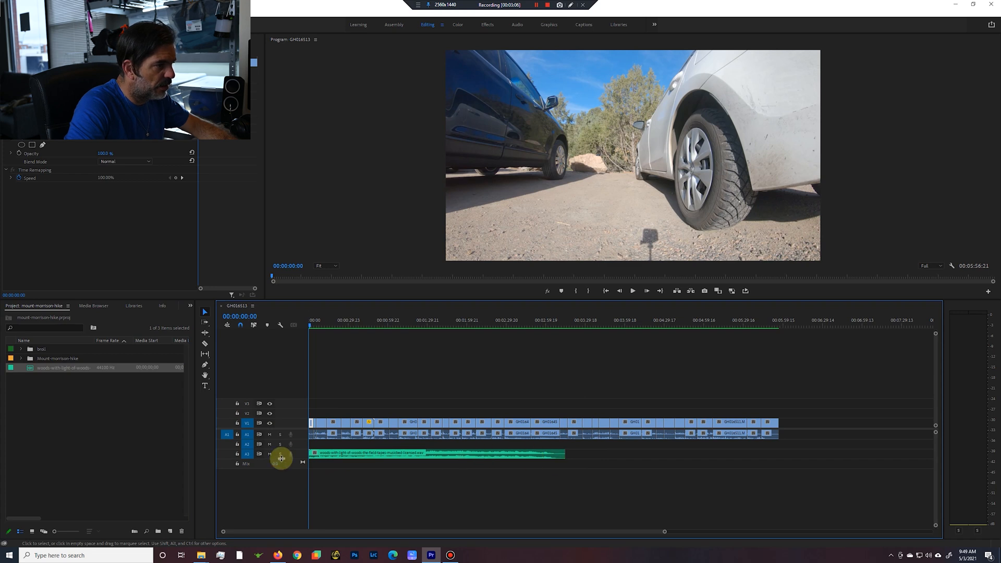
left_click(346, 456)
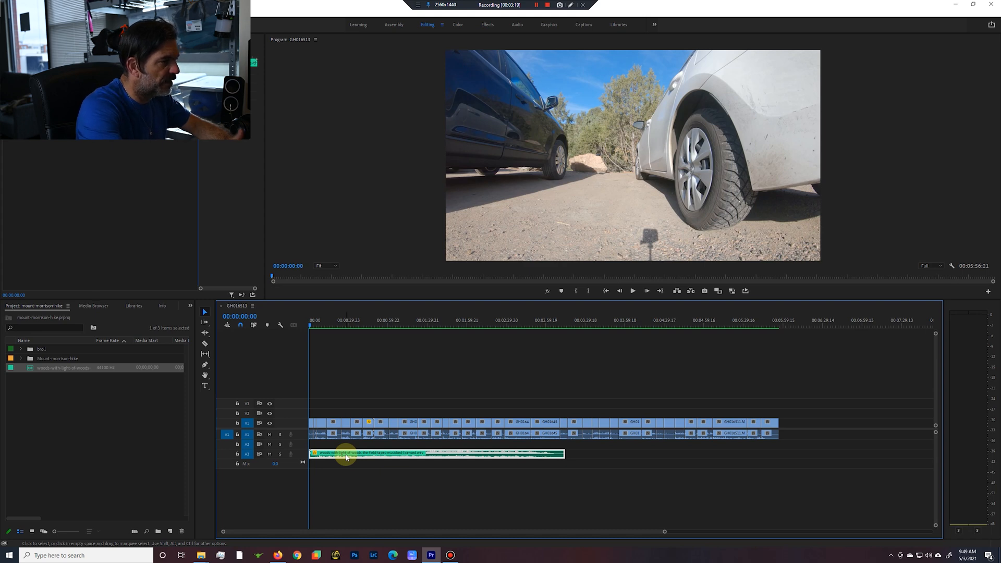
left_click(238, 455)
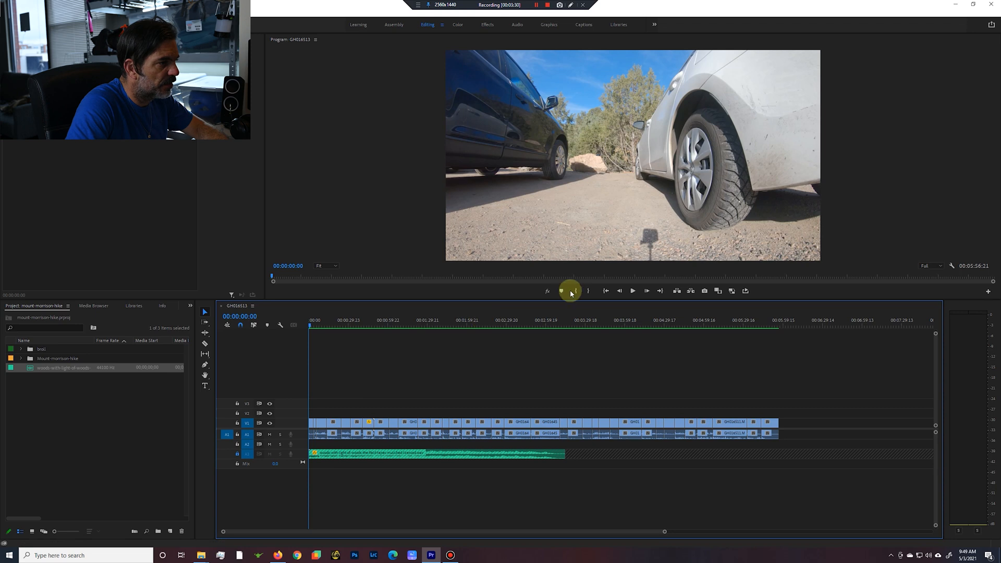
Play the opening with the music, mark the section from 00:00:08:12 to 00:00:16:14, and ripple delete it.
left_click(633, 292)
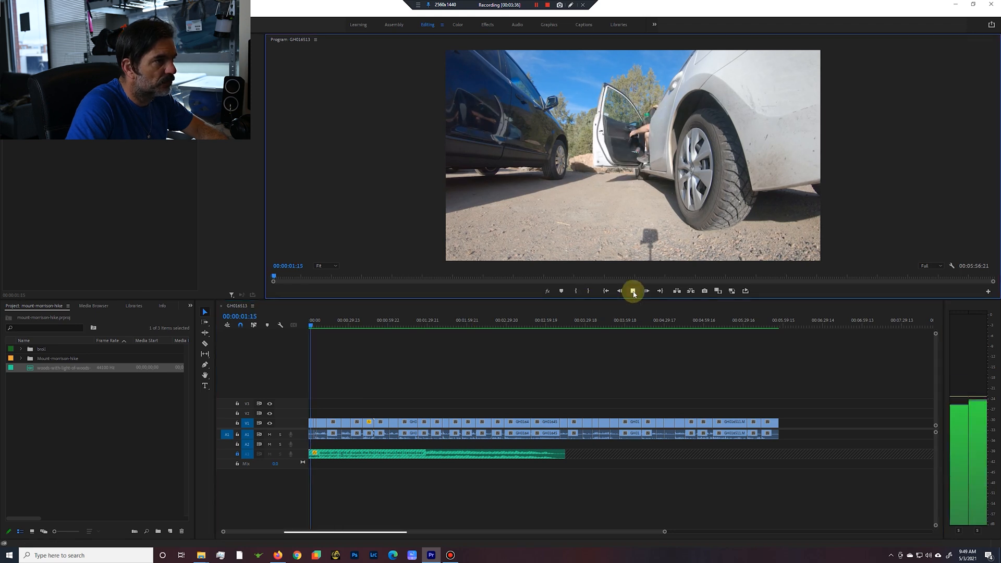
left_click(634, 291)
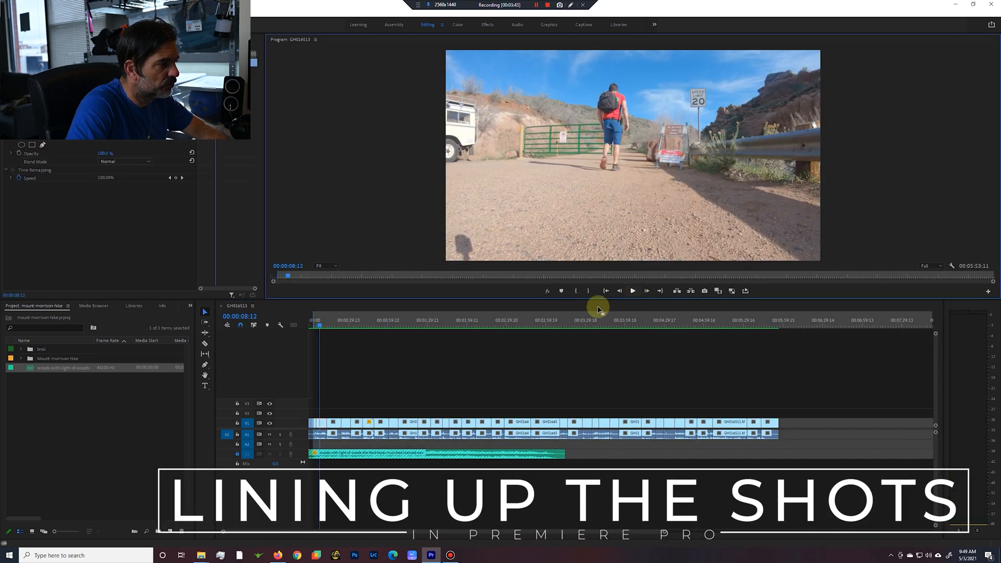
left_click(329, 325)
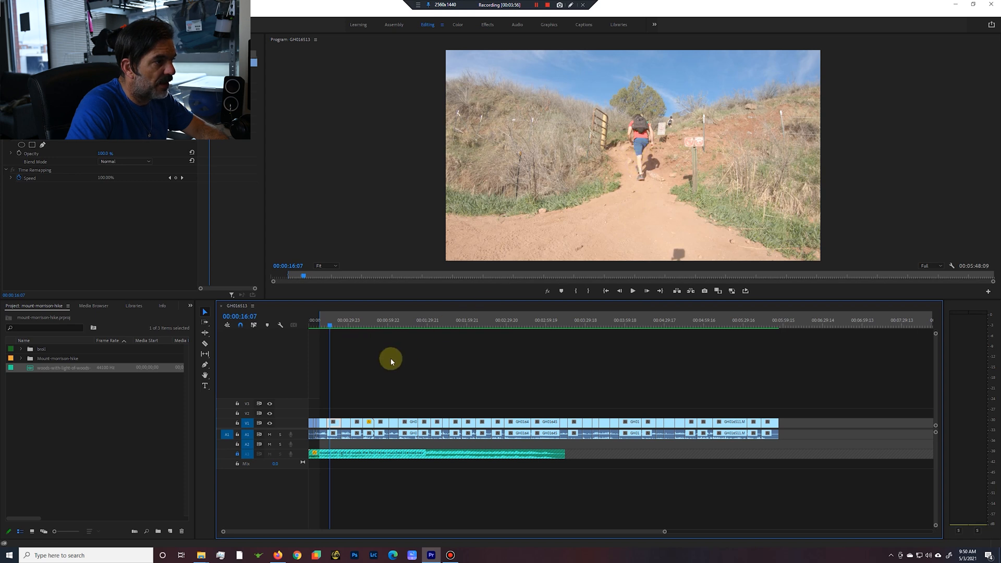
left_click(322, 325)
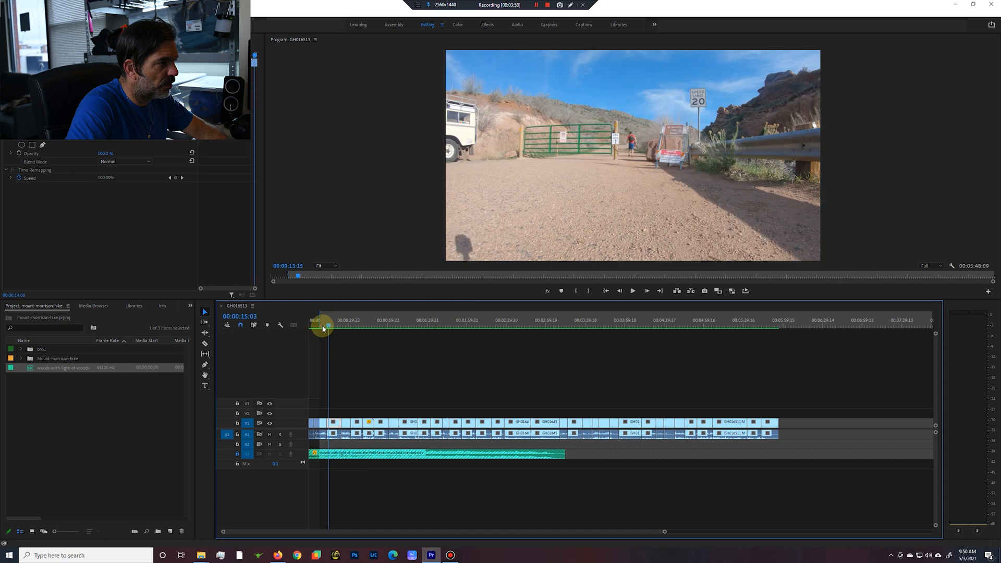
key("space")
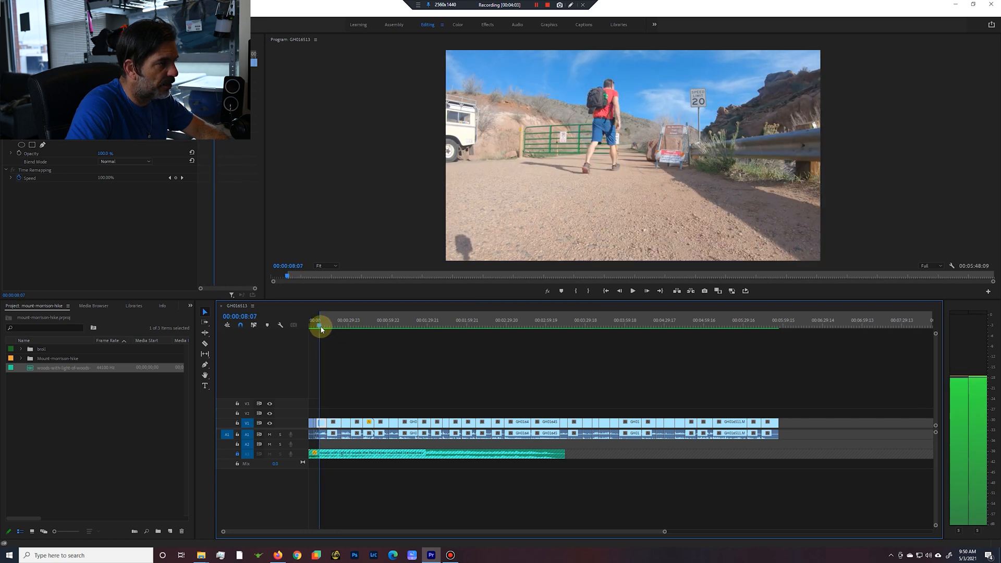
left_click_drag(321, 328, 333, 335)
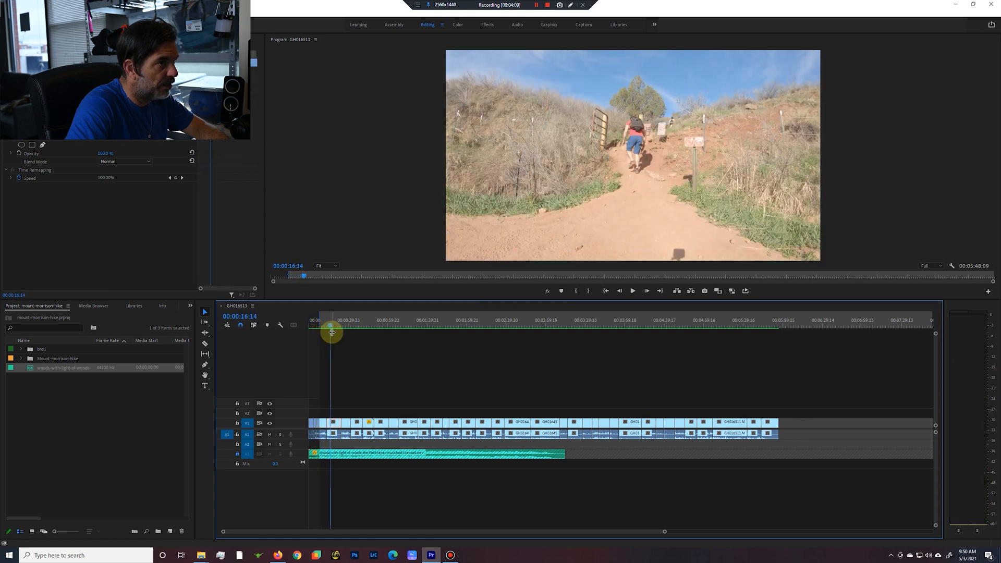
left_click(354, 350)
key("apostrophe")
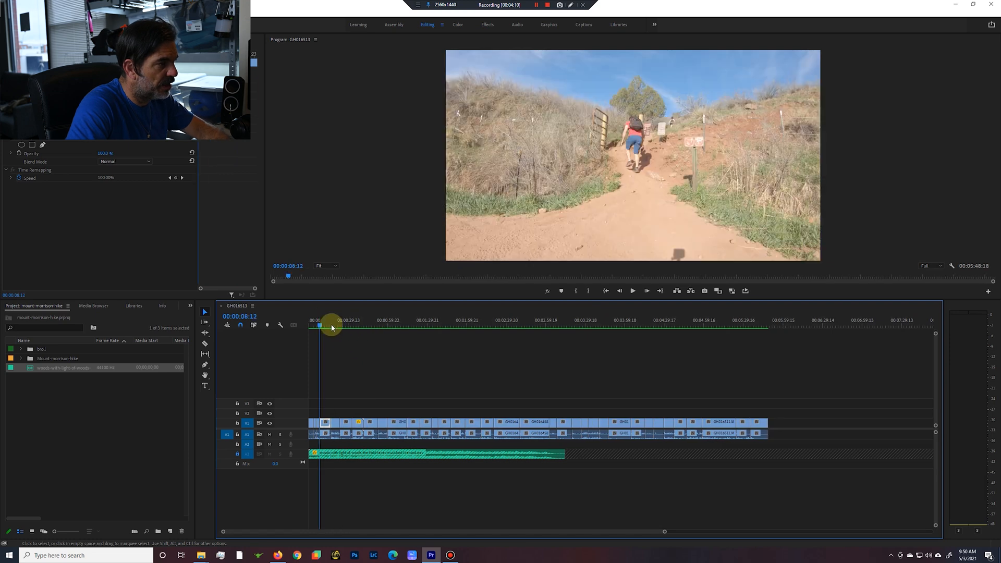
Play back the cut around 00:00:08:12 from the gate shot to check its timing against the music.
left_click(318, 326)
key("space")
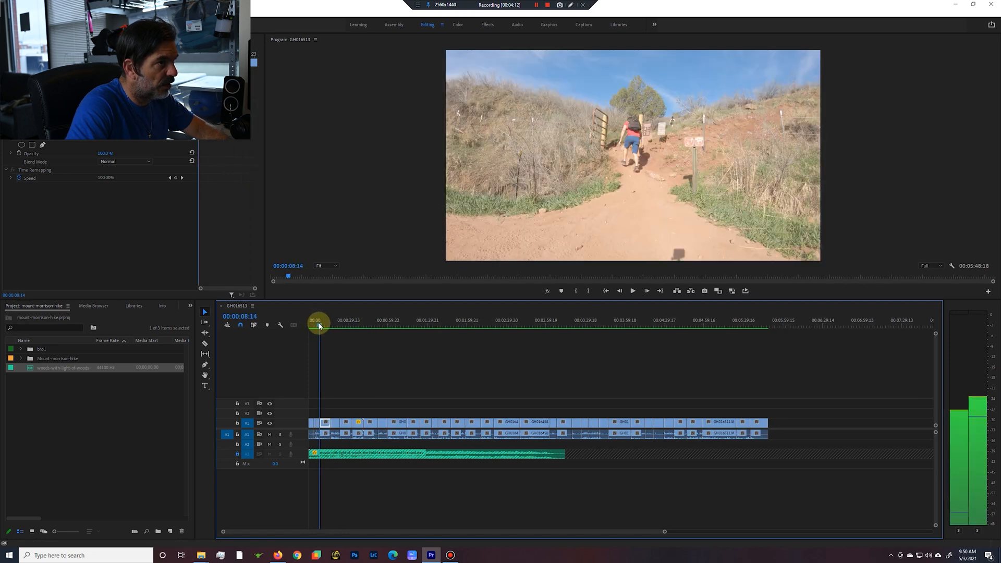
left_click_drag(320, 326, 320, 326)
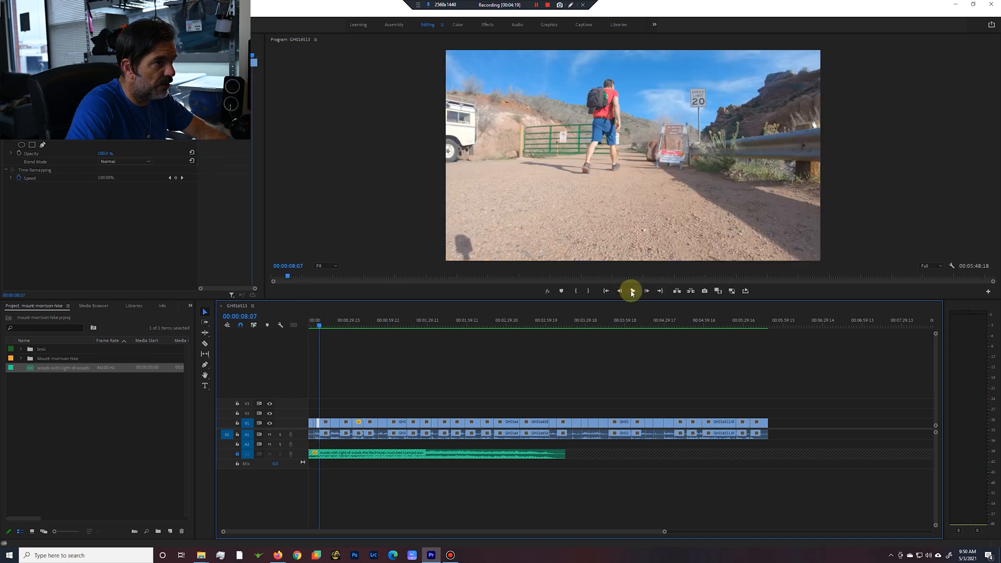
left_click_drag(320, 326, 318, 327)
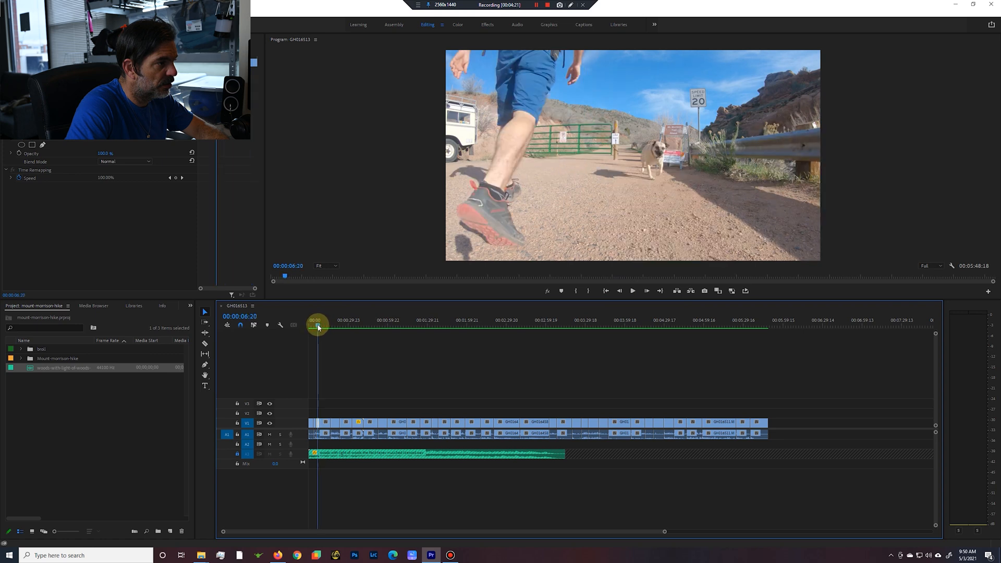
left_click(634, 292)
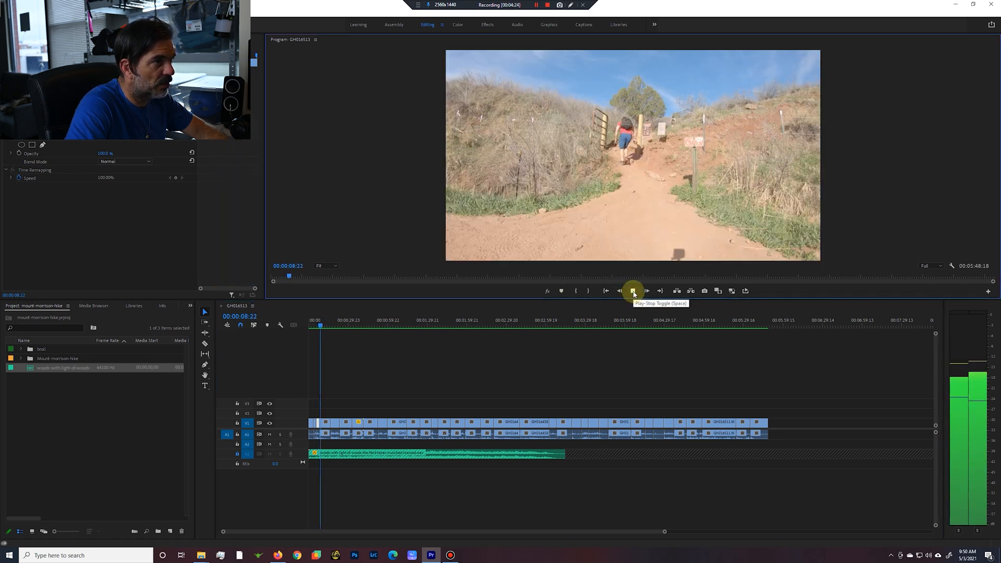
Stop at 00:00:10:20 in the gate shot, mark the section up to 00:00:17:05, and ripple delete it.
left_click(634, 293)
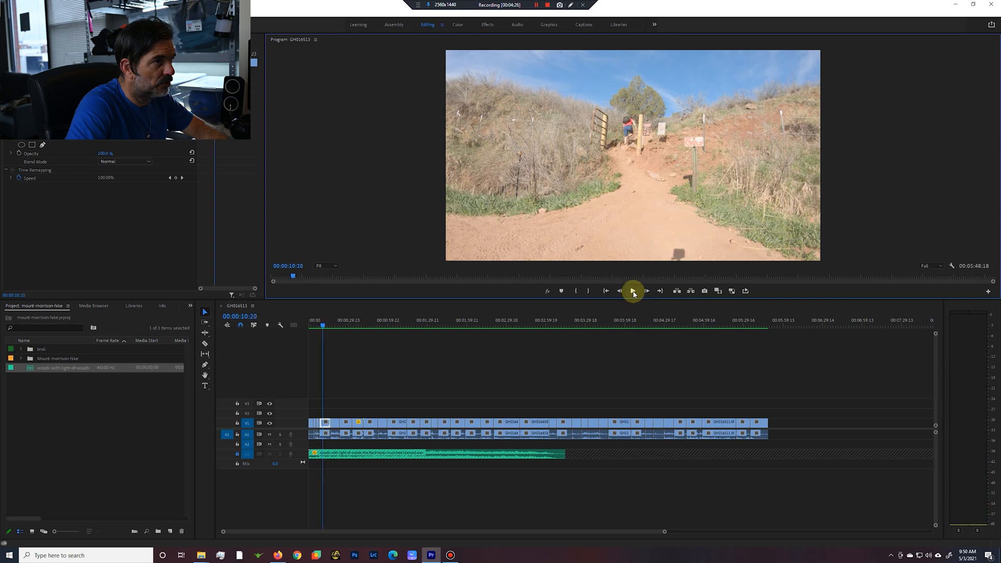
key("i")
left_click_drag(323, 326, 332, 328)
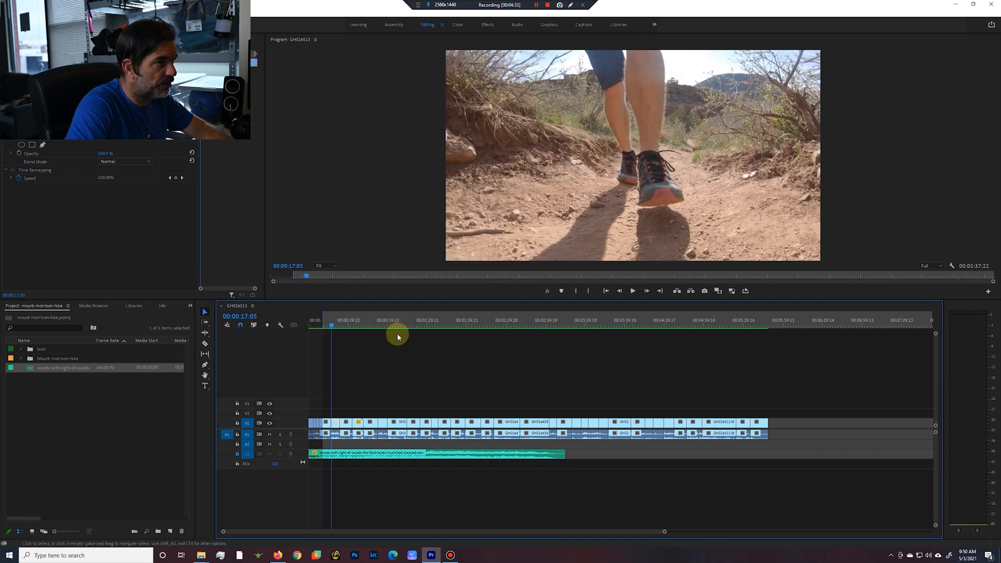
key("q")
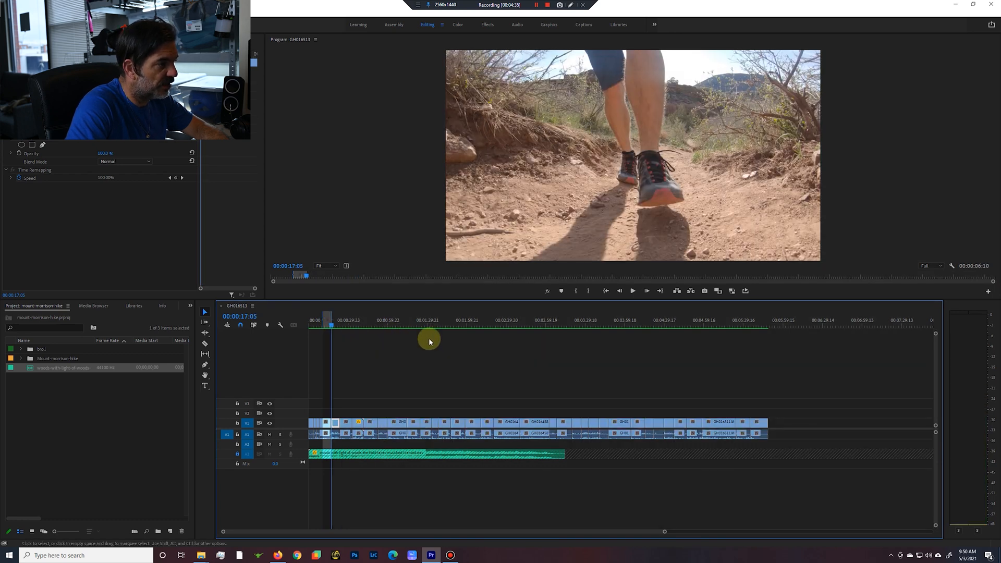
key("i")
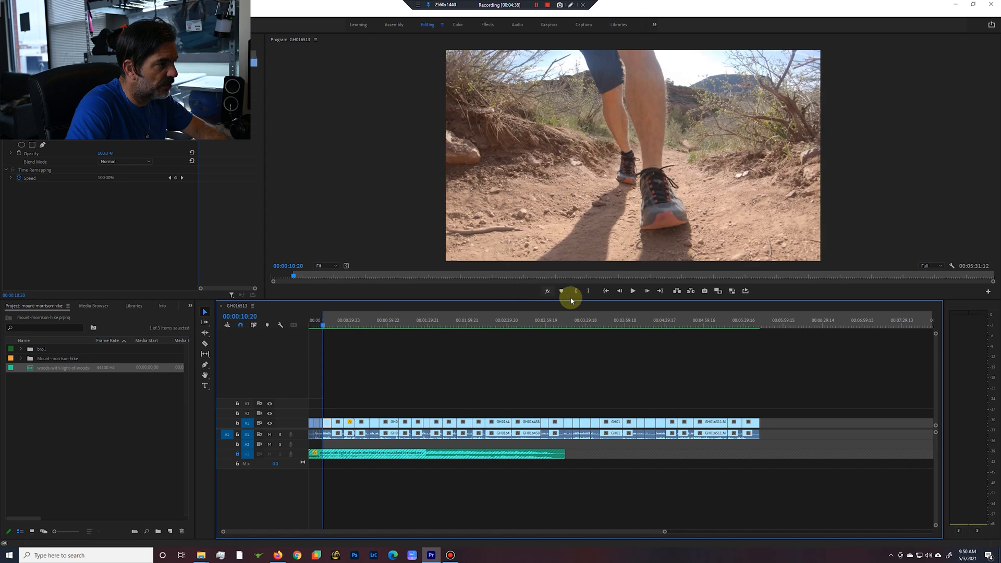
Play the walking-feet shot, mark the 00:00:11:03 section ending at 00:00:23:23 in the ridge trail shot, and ripple delete it.
left_click(633, 291)
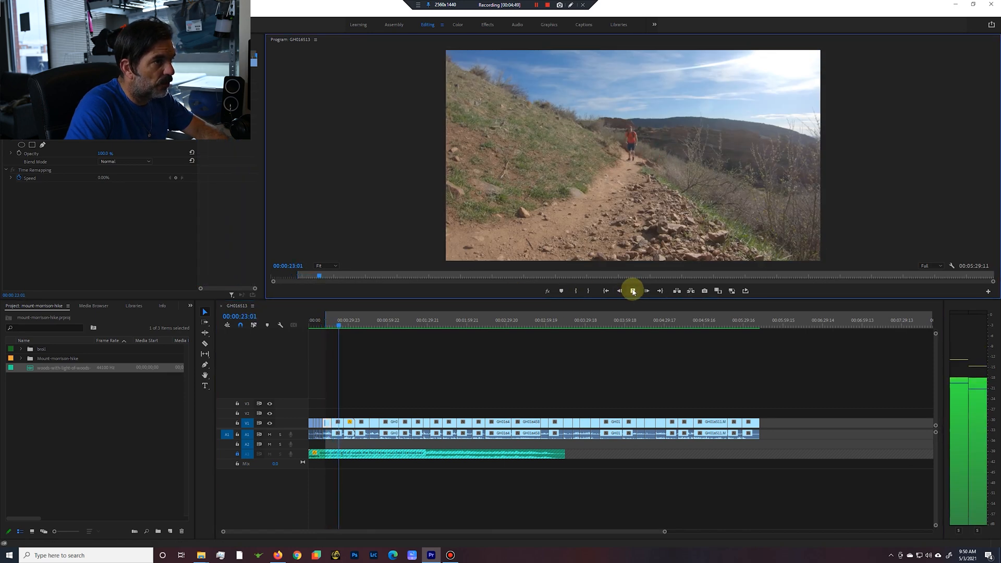
left_click(633, 291)
key("o")
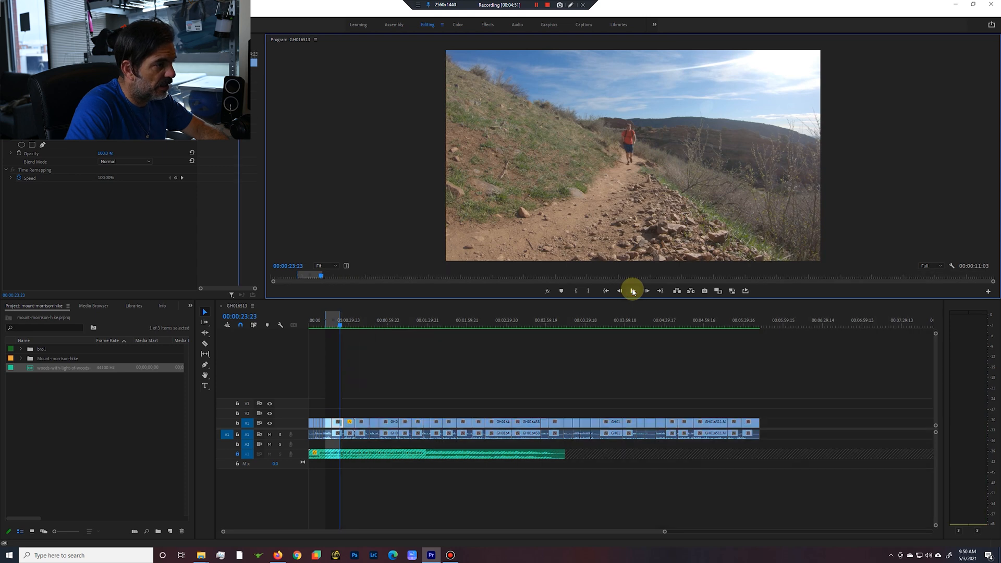
key("'")
Play on from the new cut, mark the section ending at 00:00:24:09 in the open-field shot, and ripple delete it.
left_click(633, 291)
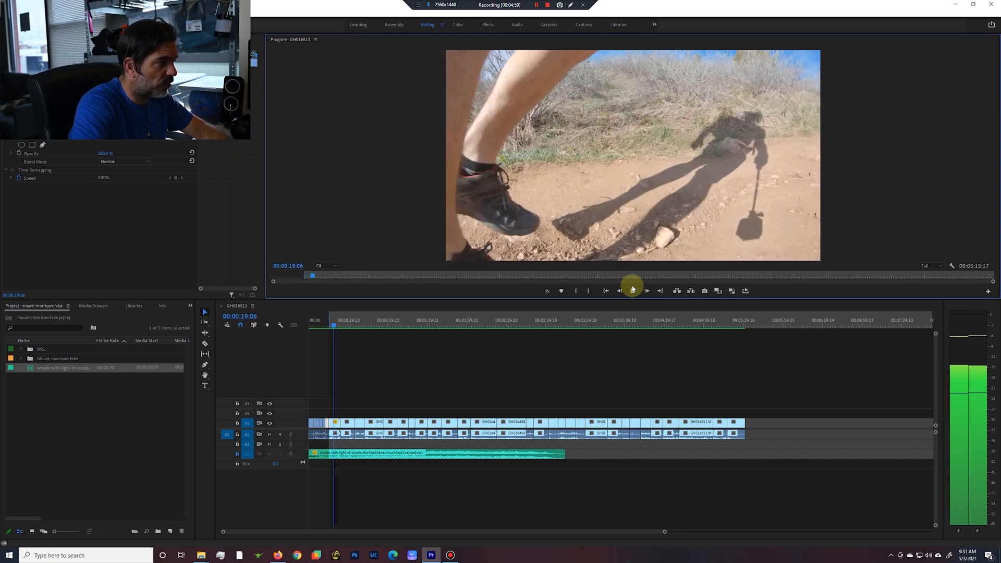
left_click(634, 290)
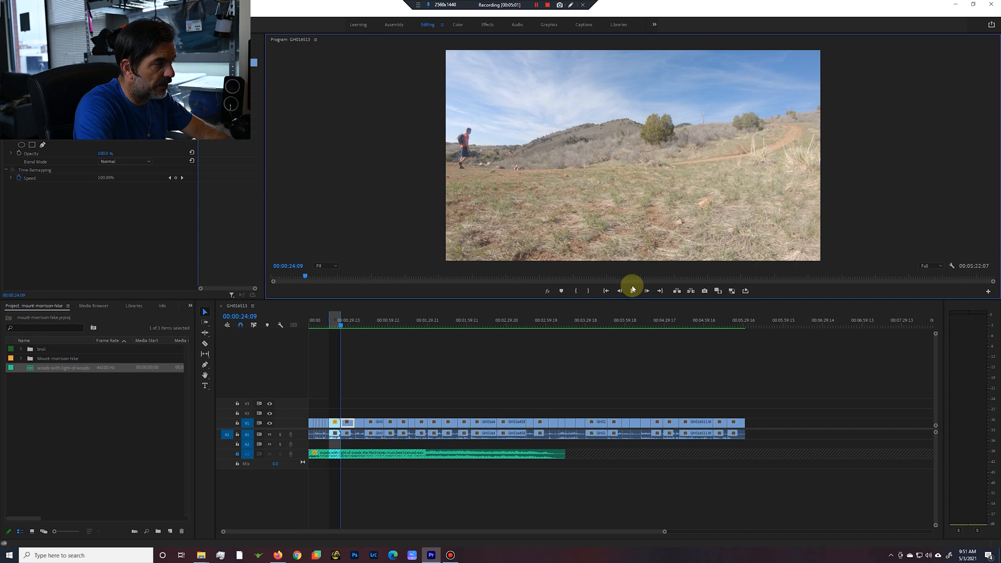
key("q")
Play the open-field shot, mark the 00:00:06:11 section ending at 00:00:27:07 in the cactus hillside shot, and ripple delete it.
left_click(634, 291)
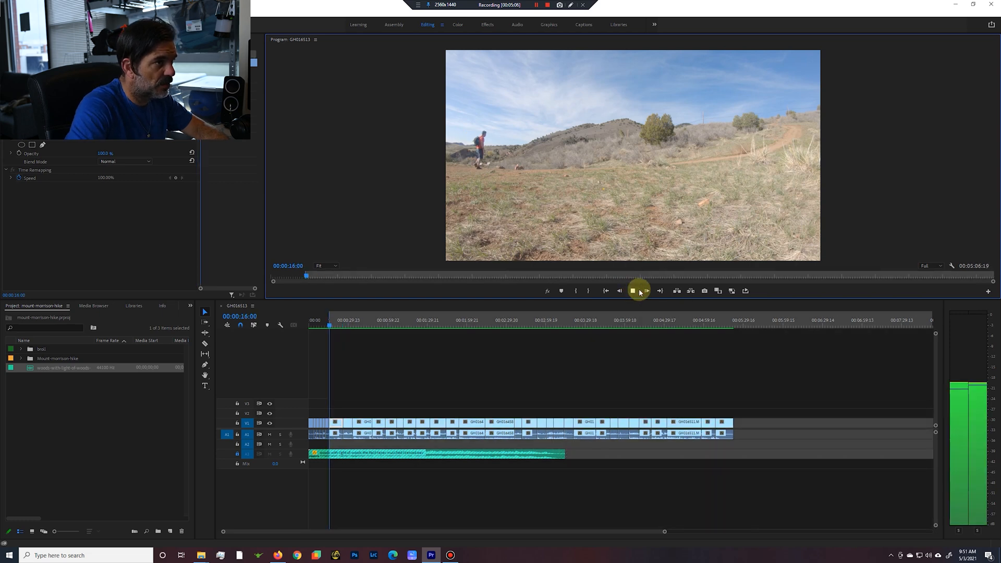
left_click(337, 326)
left_click_drag(337, 326, 346, 325)
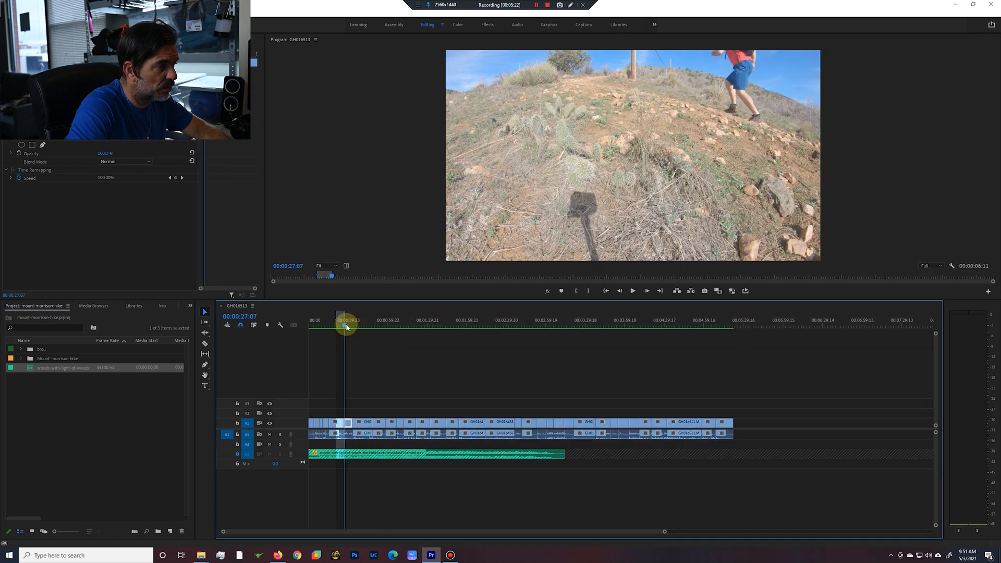
key("q")
Play the cactus hillside shot, mark the 00:00:12:19 section from 00:00:22:13 into the steep climb shot, and ripple delete it.
left_click(631, 291)
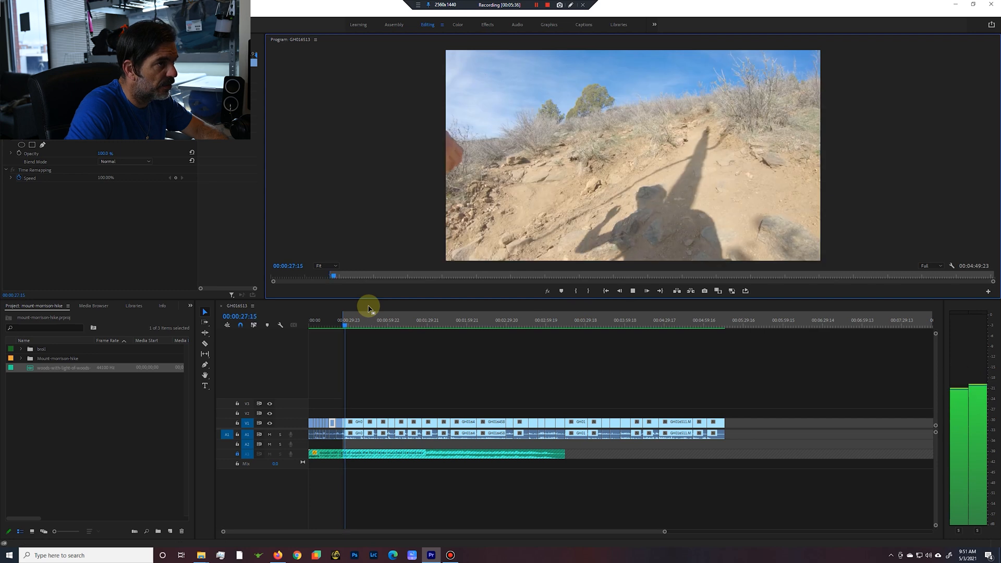
left_click(635, 293)
left_click_drag(351, 321, 338, 327)
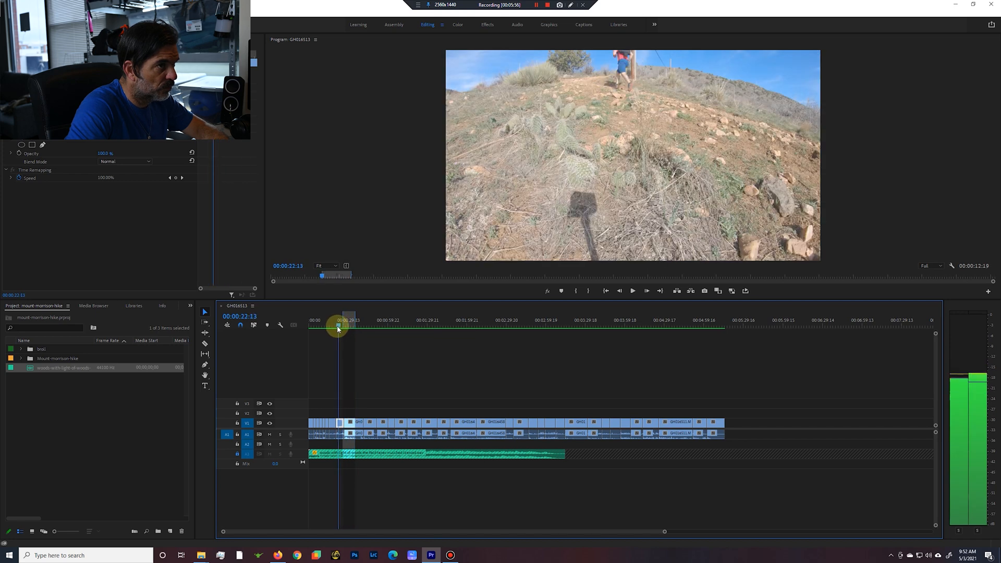
key("'")
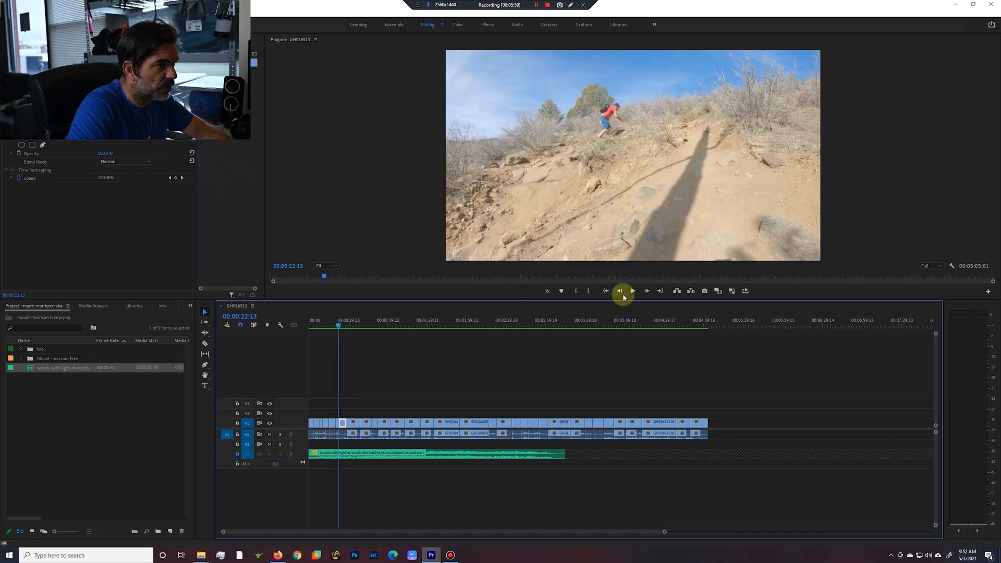
Undo the ripple delete at 00:00:22:13 and apply it again to the same marked section.
left_click(633, 291)
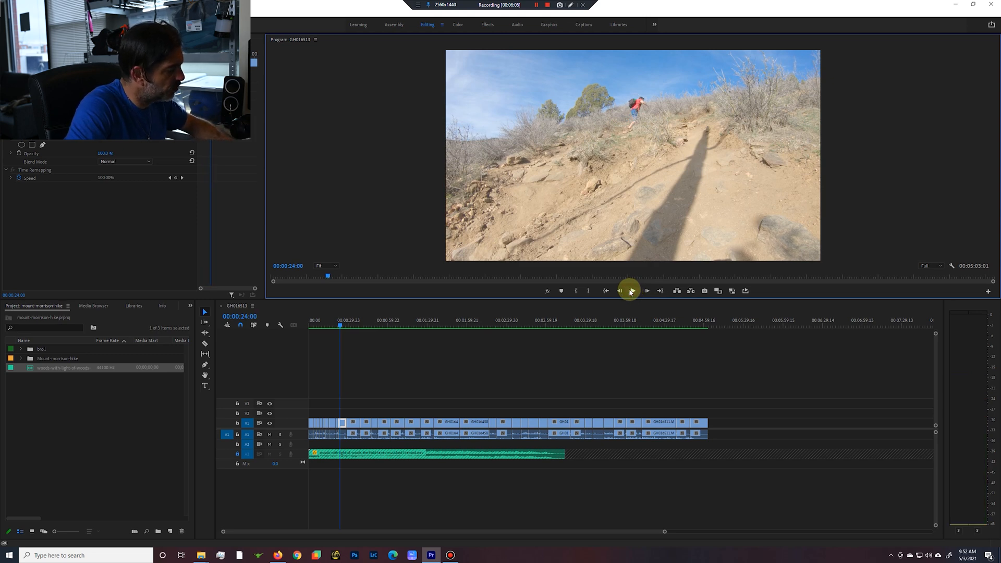
key("ctrl+z")
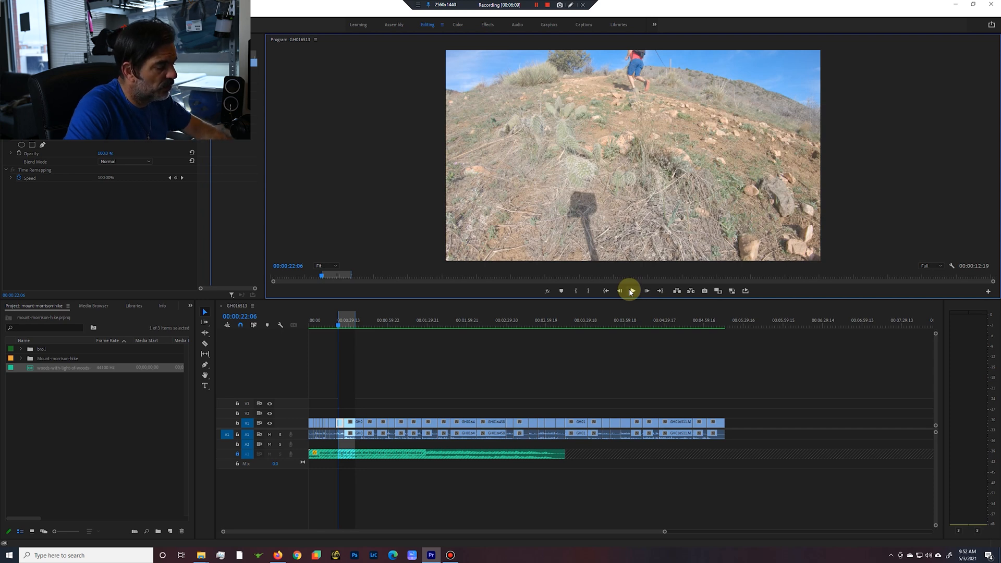
key("comma")
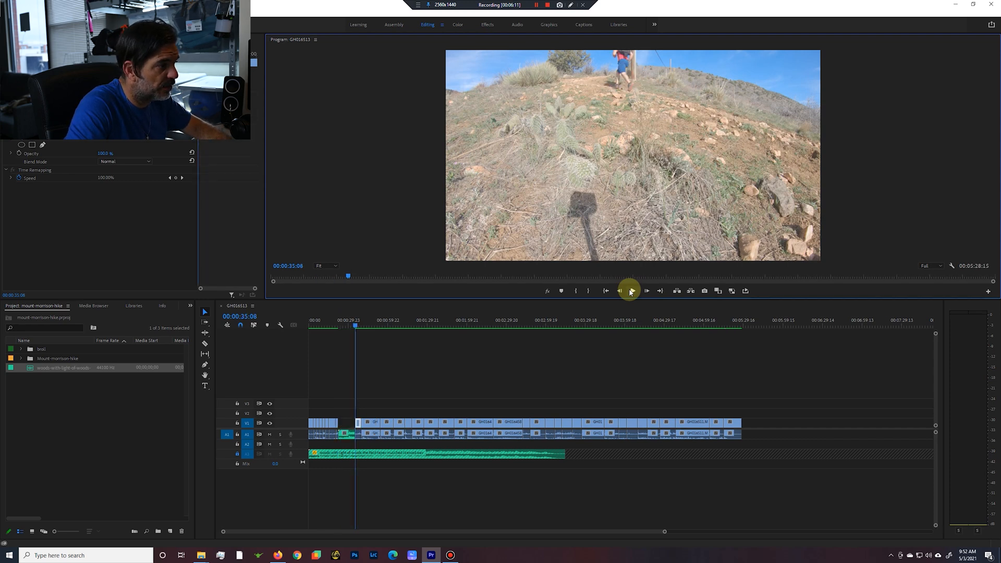
key("ctrl+z")
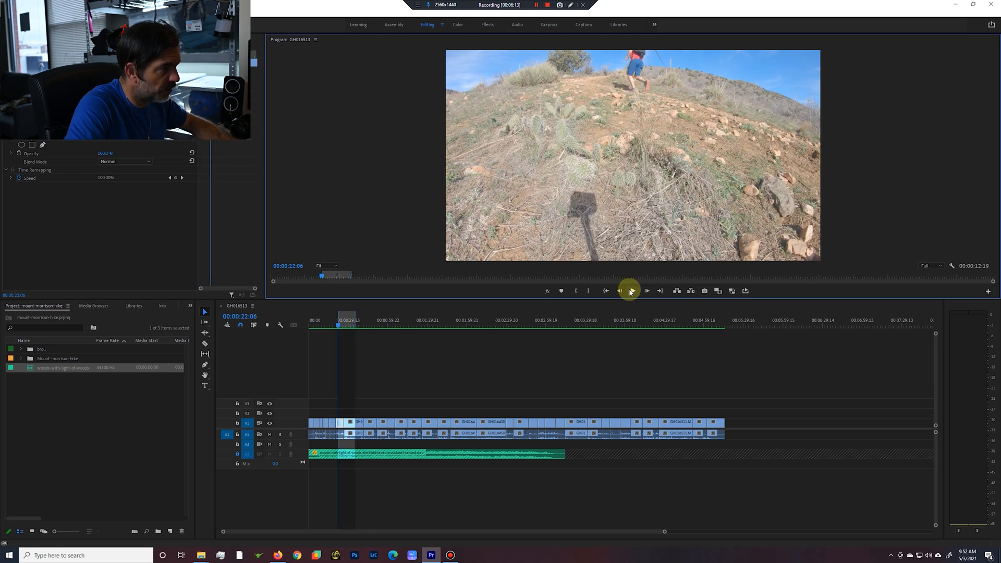
key("apostrophe")
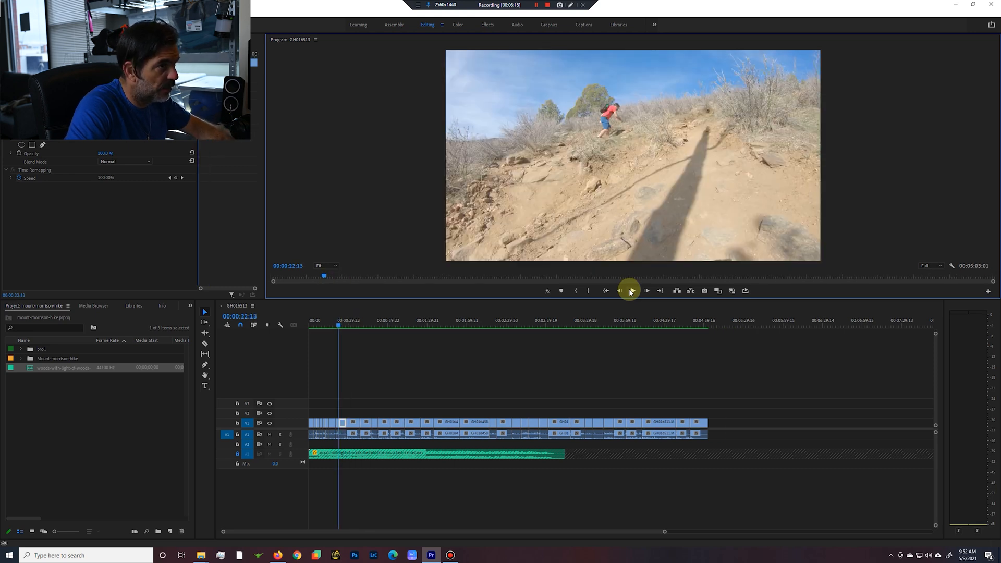
Play on from 00:00:22:13 through the steep climb shot, mark the excess section after it, and ripple delete it.
left_click(634, 291)
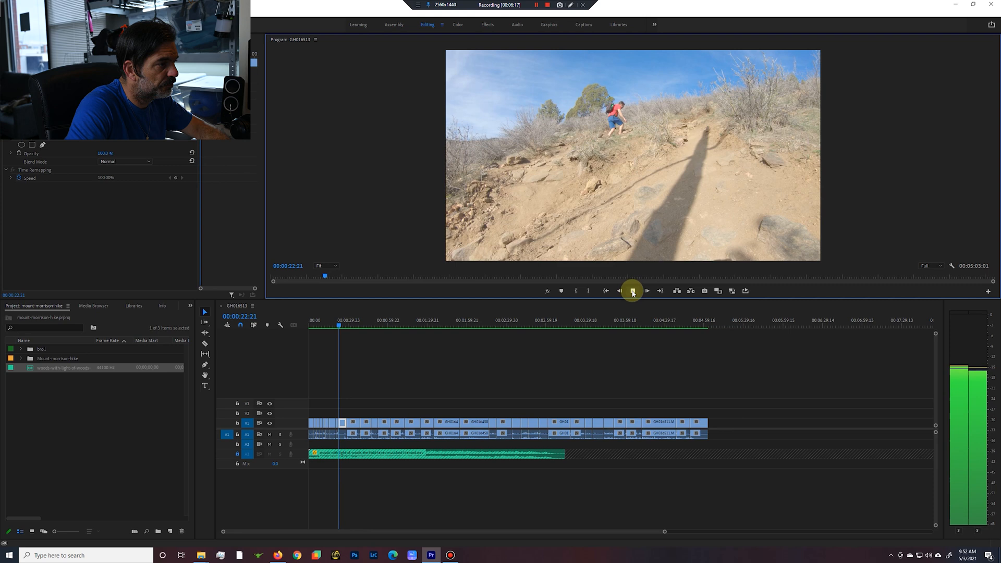
left_click(347, 328)
left_click(633, 291)
key("o")
key("apostrophe")
Mark the 00:00:10:17 section ending at 00:00:40:15 in the rocky ascent shot and ripple delete it.
key("i")
left_click(633, 291)
left_click_drag(331, 328, 364, 328)
key("o")
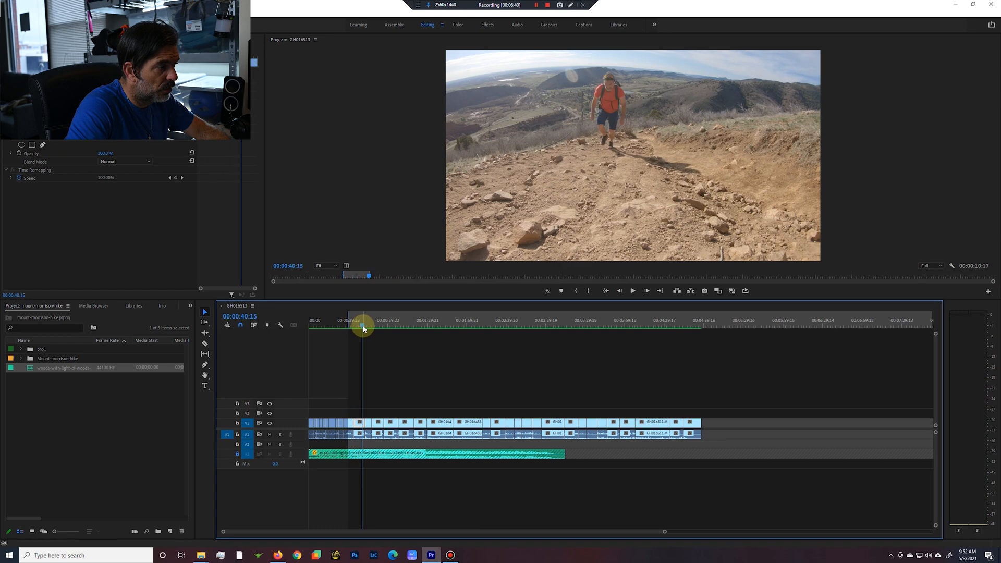
key("apostrophe")
Play the rocky ascent shot, mark from 00:00:38:21 to 00:00:44:16 where the hiker enters the cactus meadow, and ripple delete that section.
left_click(633, 291)
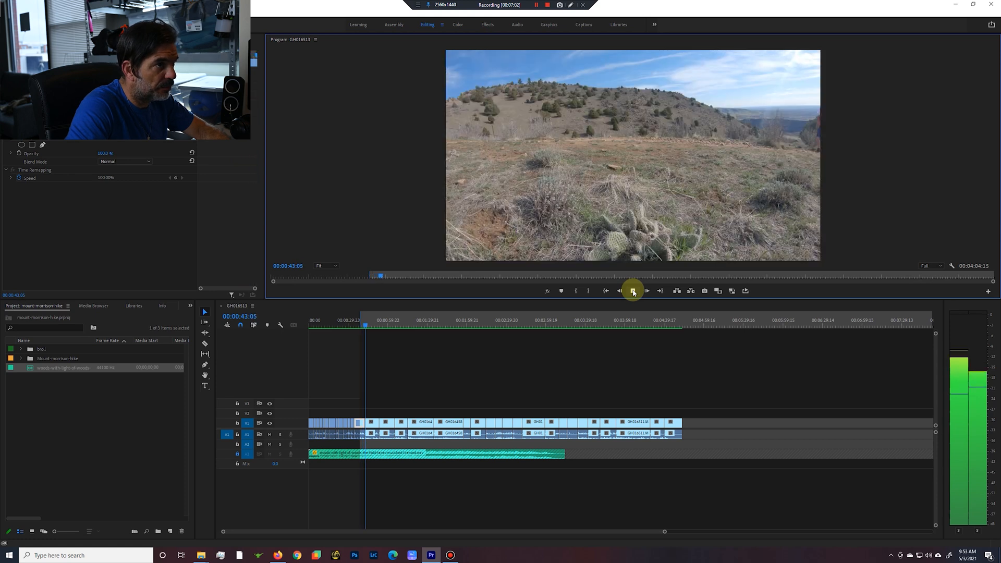
left_click(634, 291)
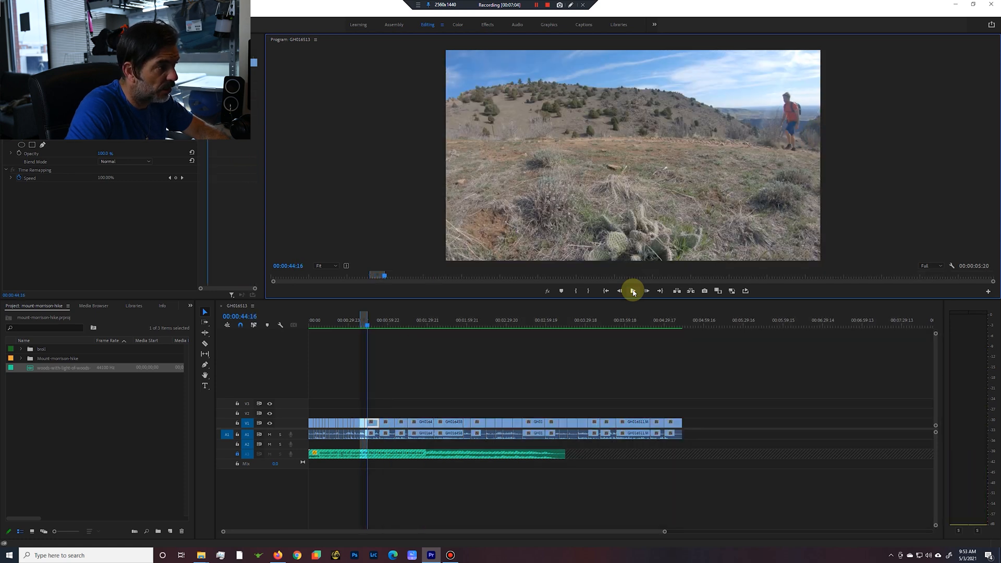
key("apostrophe")
Play the cactus meadow shot, mark from 00:00:42:06 to 00:00:53:02 in the sunlit slope shot, and ripple delete that section.
key("i")
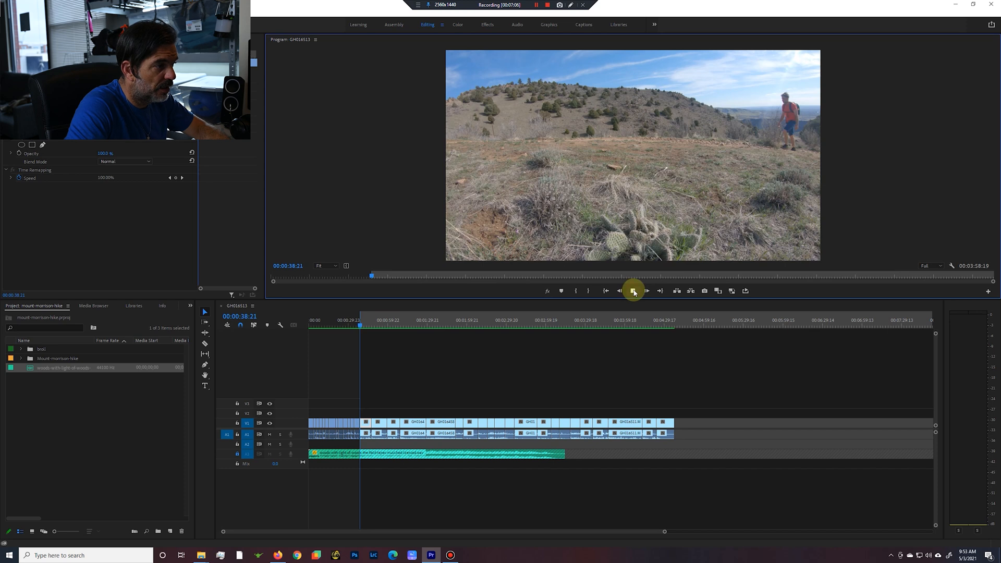
left_click(634, 291)
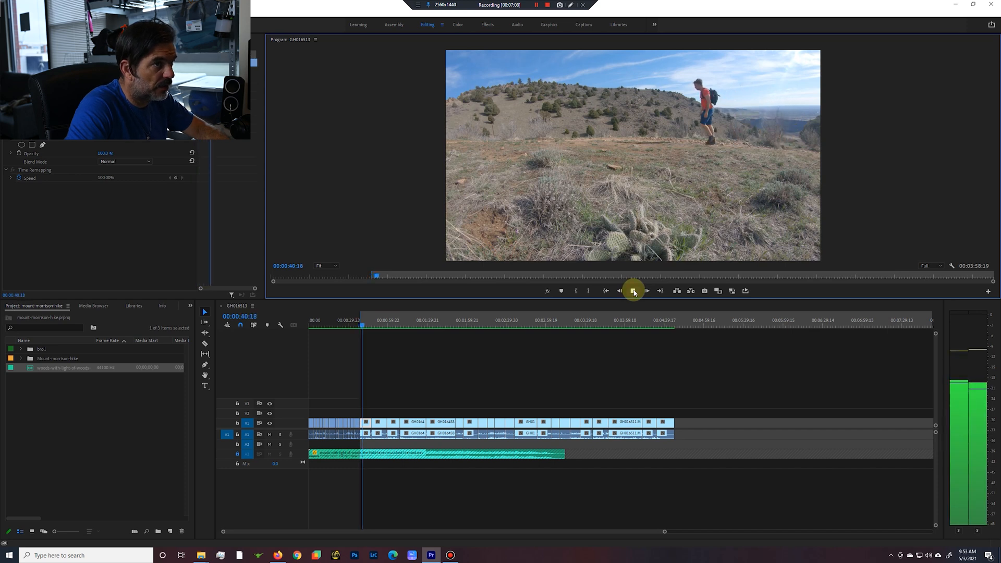
left_click(633, 291)
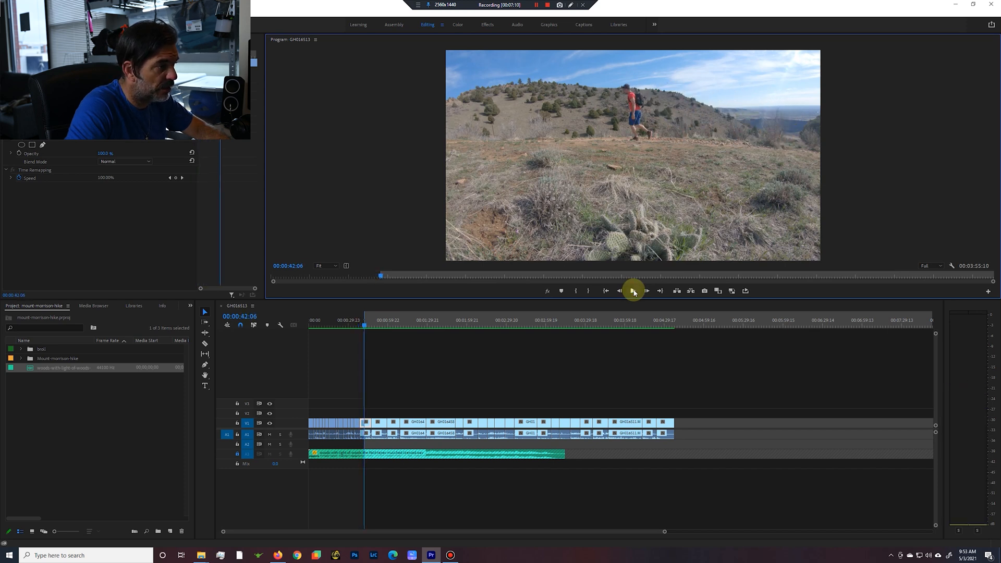
left_click_drag(364, 328, 380, 330)
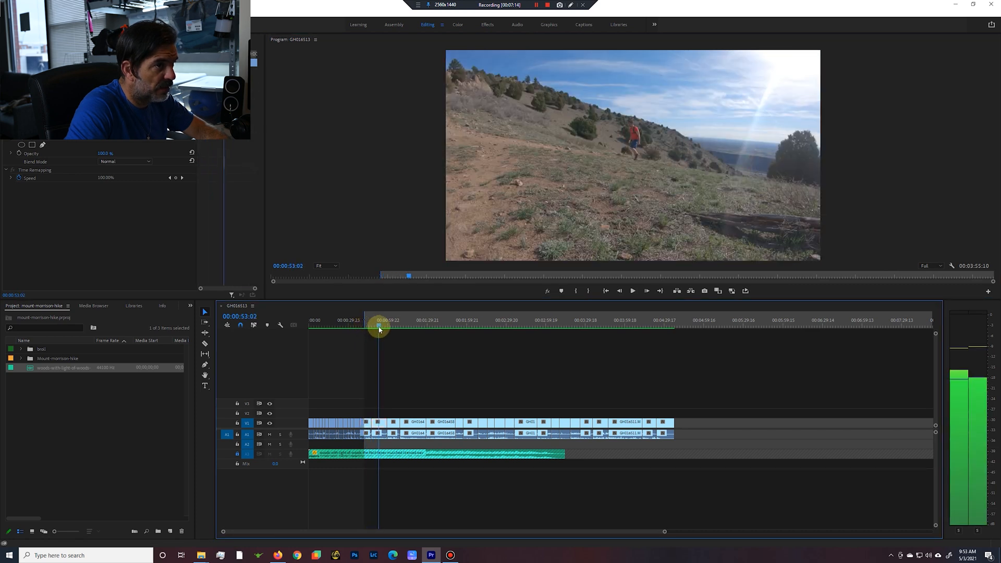
key("o")
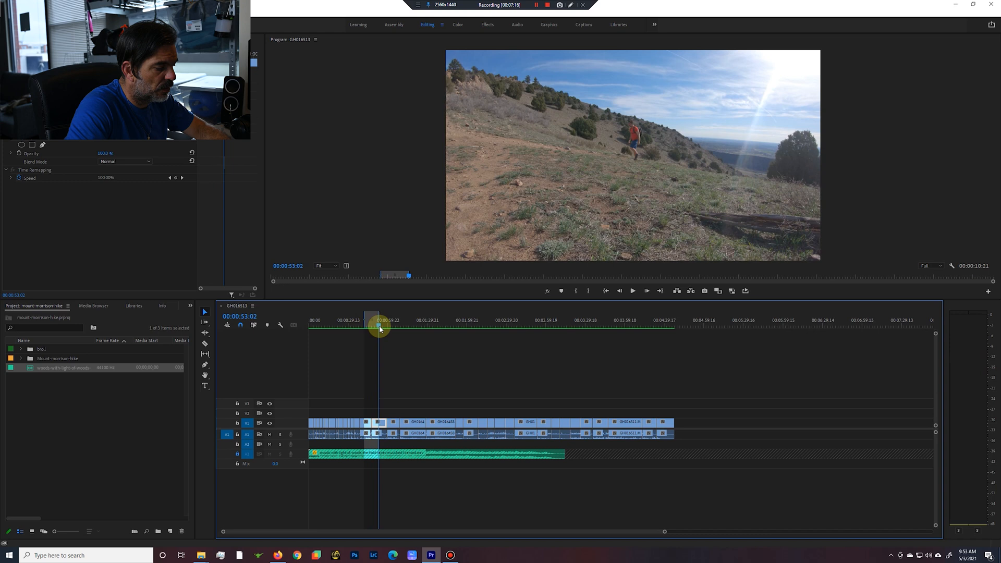
key("apostrophe")
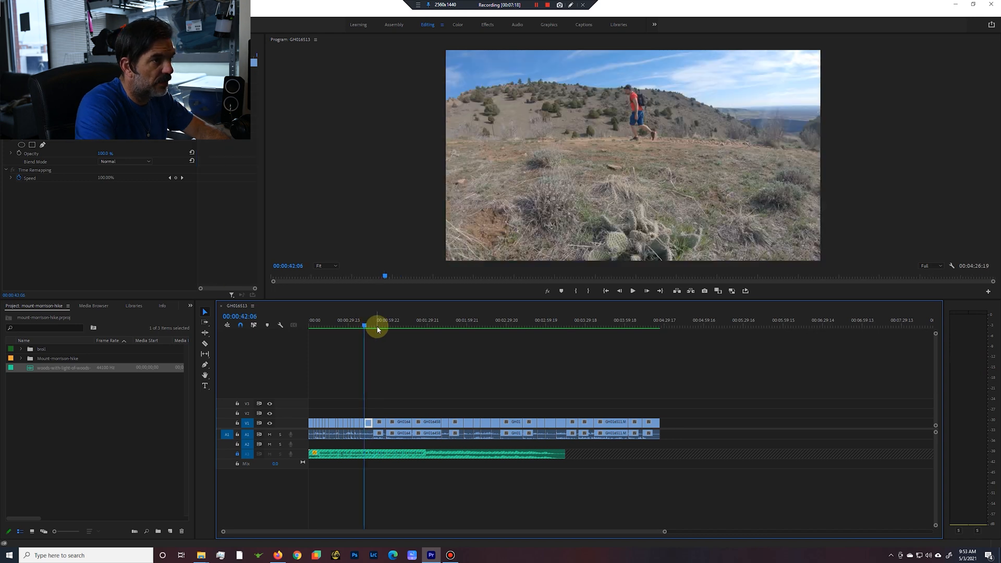
Play the sunlit slope shot, mark from 00:00:44:11 to 00:00:54:20 in the leaning-pole shot, and ripple delete that section.
key("Left")
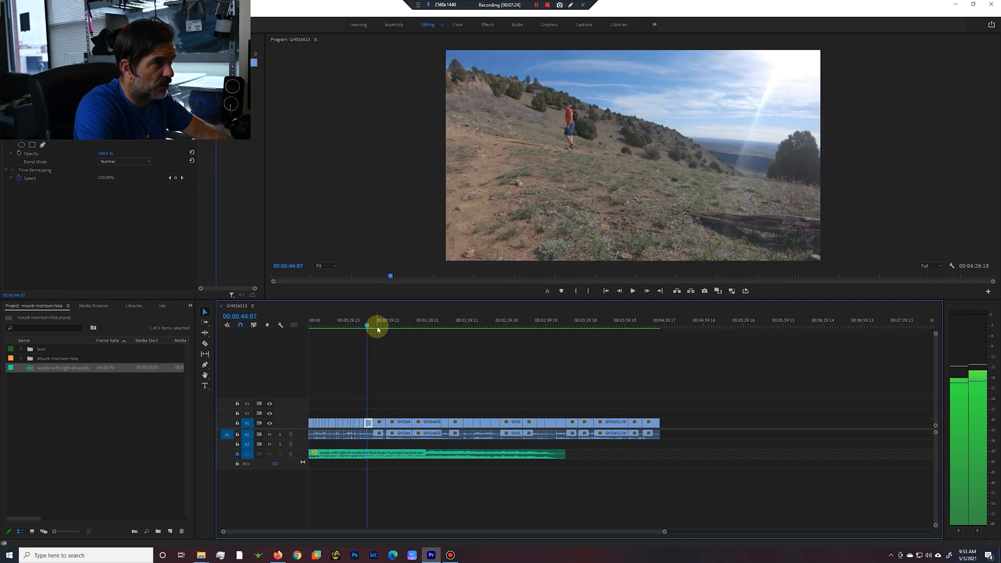
key("i")
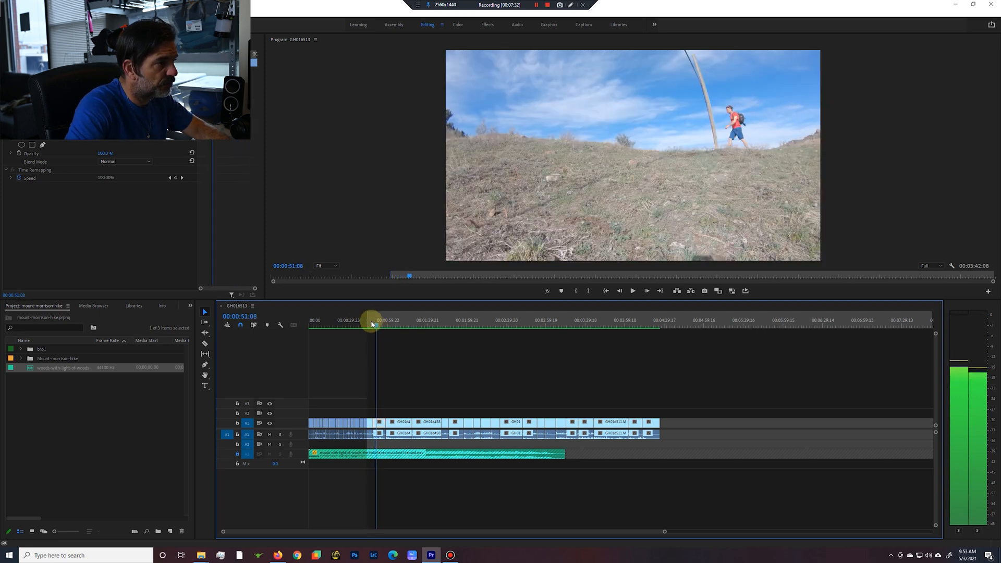
left_click_drag(377, 327, 380, 326)
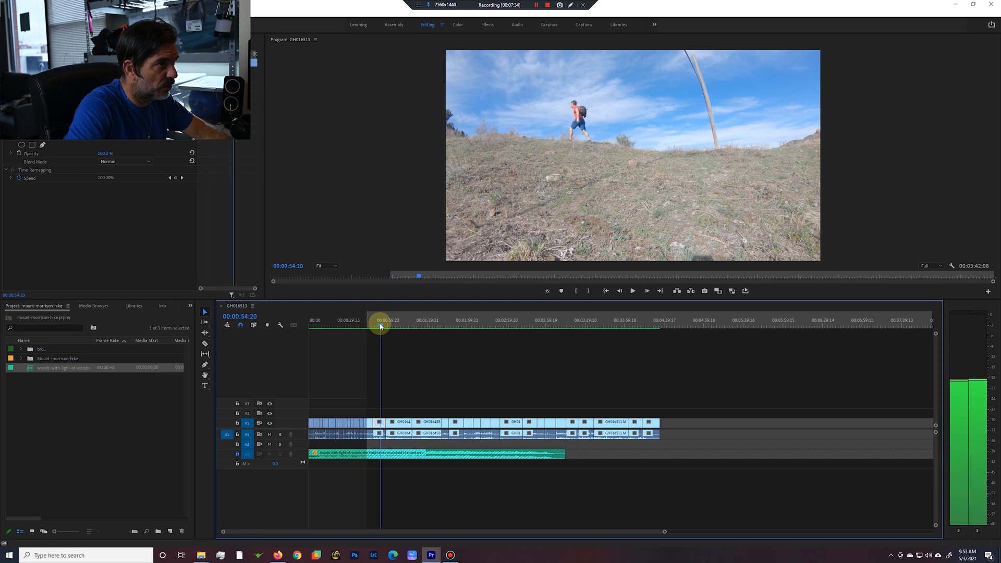
key("o")
key("apostrophe")
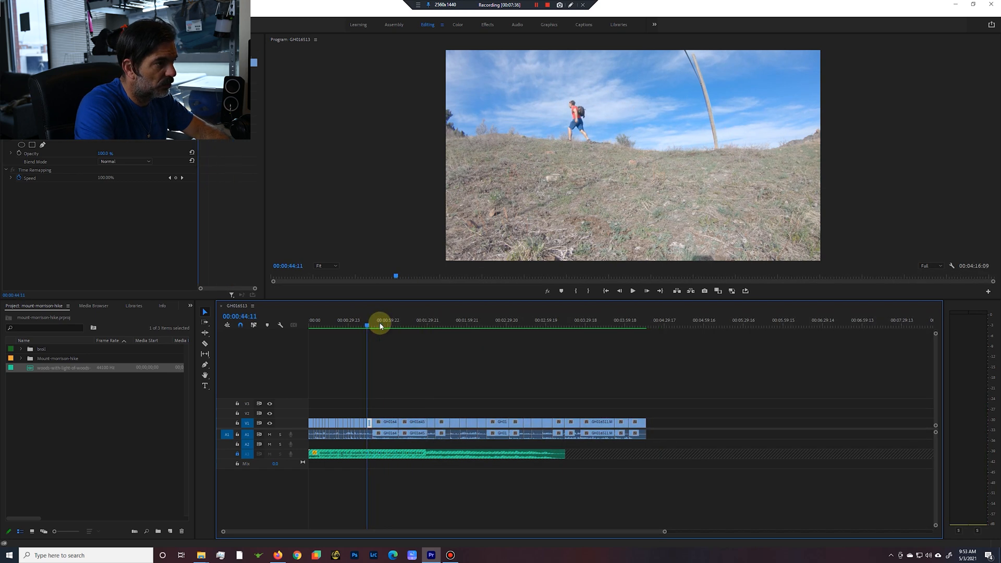
Check the cut at 00:00:44:11 frame by frame and return to the start of the cactus meadow shot at 00:00:38:21.
key("Left")
key("Right")
key("Left")
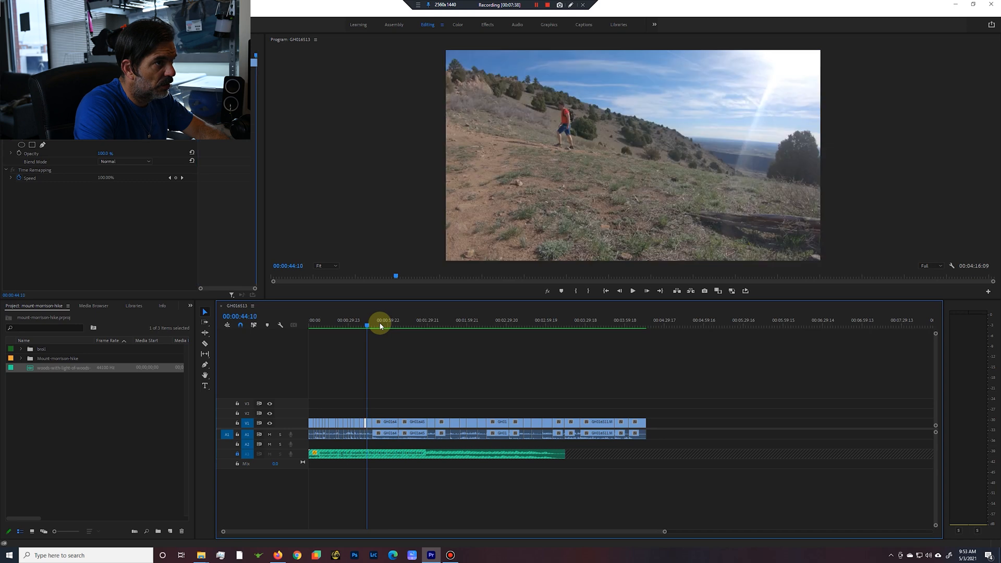
key("Right")
key("Left")
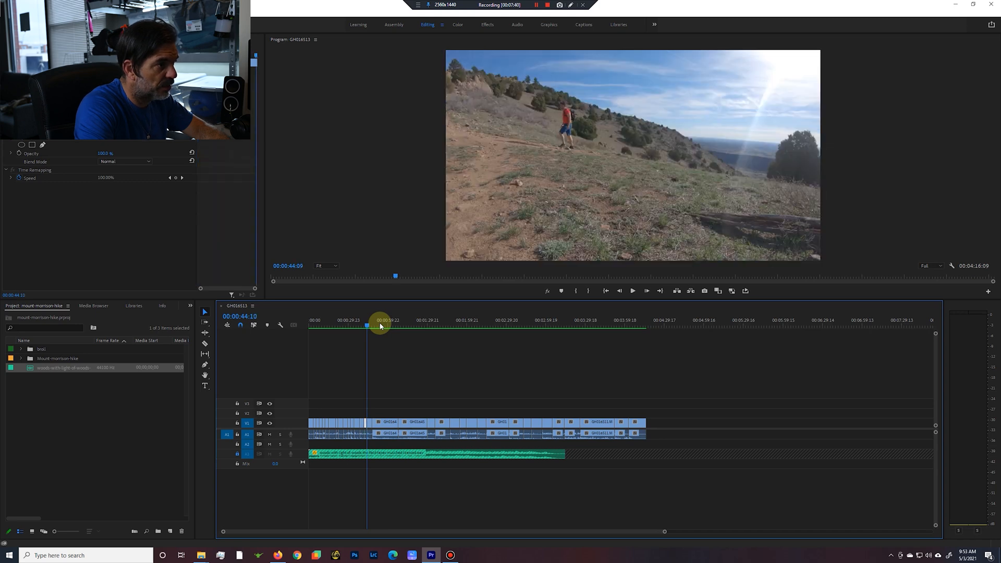
key("Left")
key("Up")
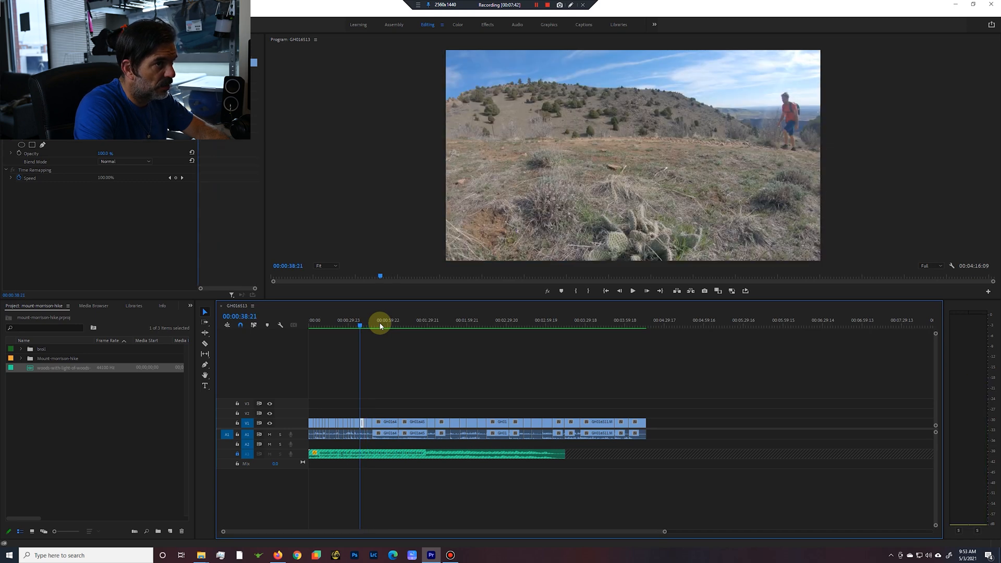
Play on to the uphill trail shot, mark from 00:00:47:07 to 00:00:48:08 on the empty trail, and ripple delete that section.
left_click(634, 291)
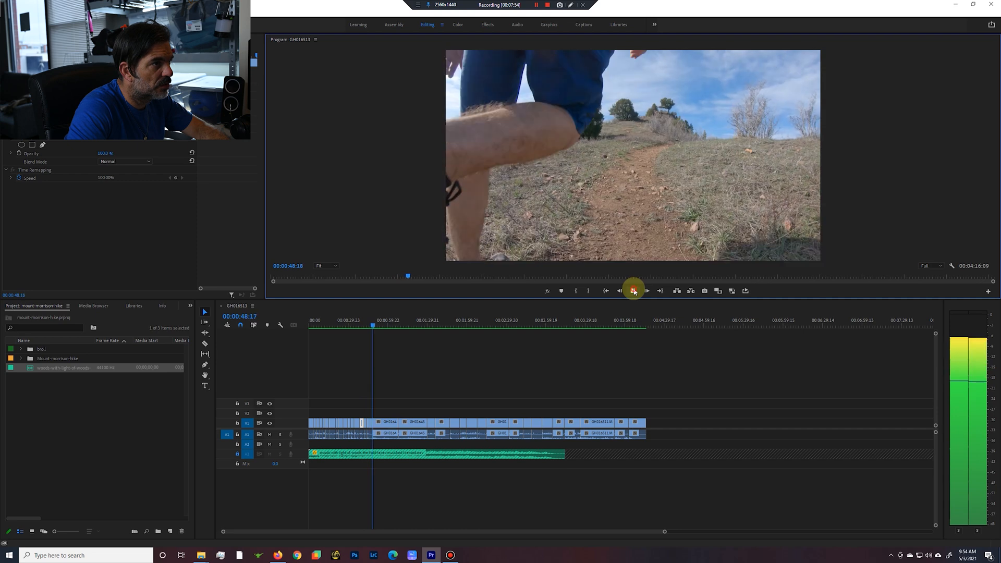
key("Left")
key("Left")
key("Left")
key("Left")
key("Left")
key("Left")
key("Left")
key("Left")
key("Left")
key("Left")
key("Left")
key("Left")
key("Left")
key("Left")
key("Left")
key("Left")
key("Left")
key("Left")
key("Left")
key("Left")
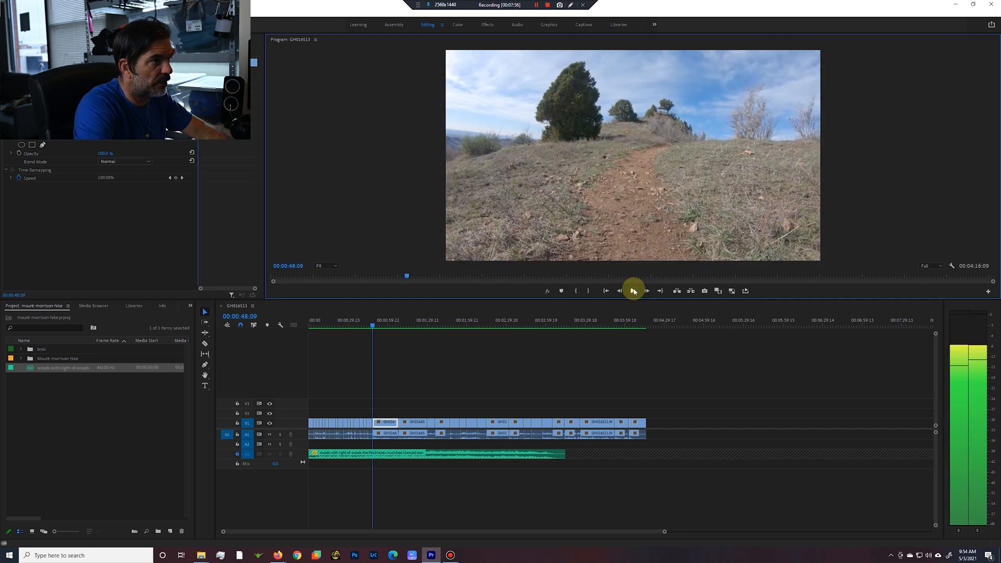
key("i")
key("Down")
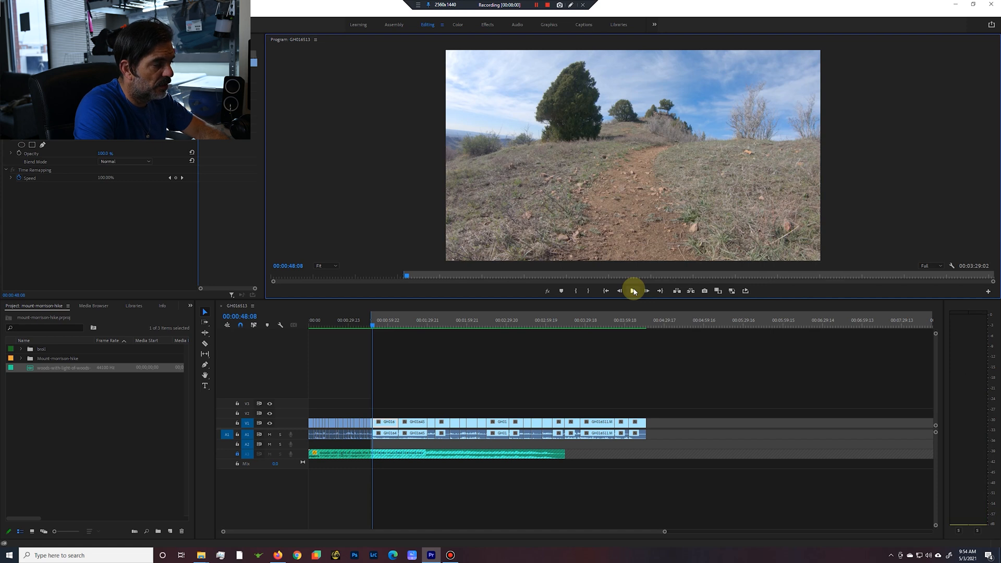
key("o")
key("apostrophe")
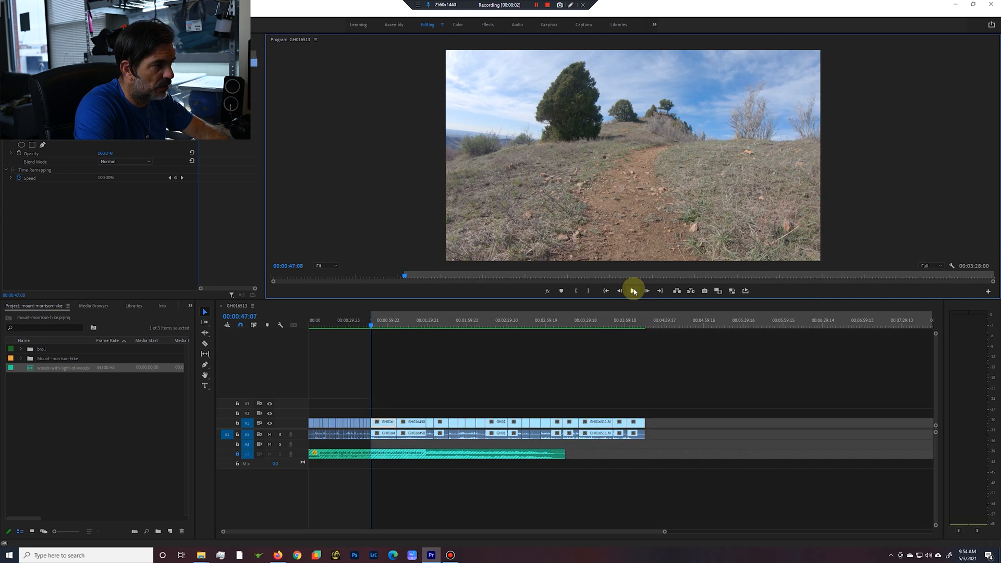
Play the start of the uphill trail shot, mark from 00:00:47:07 to 00:00:48:00 where the hiker fills the foreground, and ripple delete it.
left_click(635, 292)
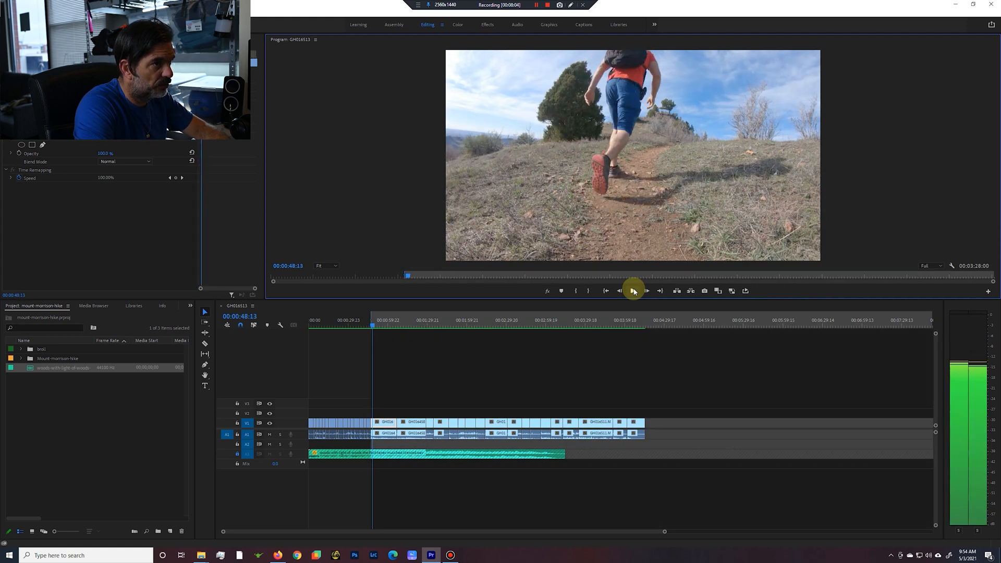
key("j")
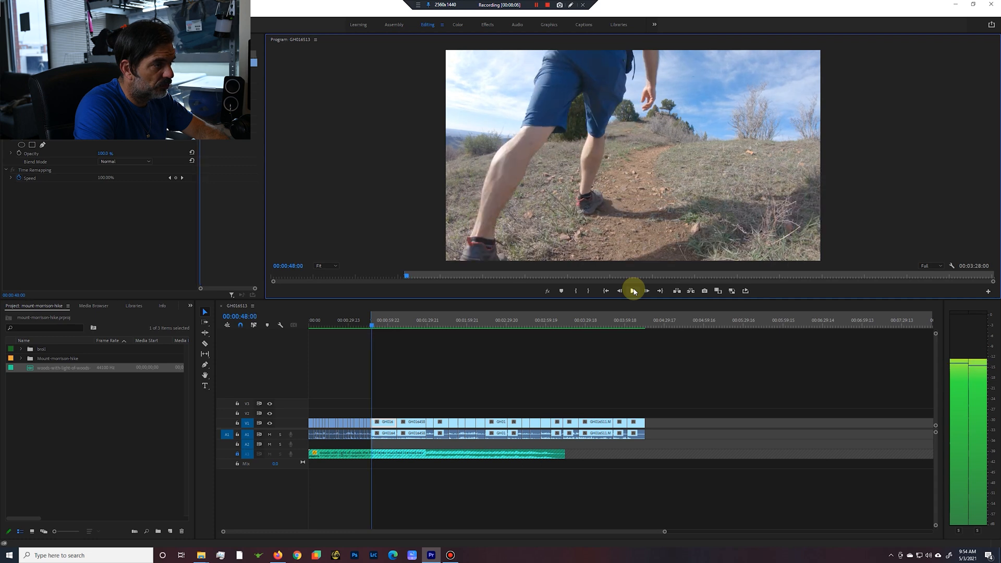
key("o")
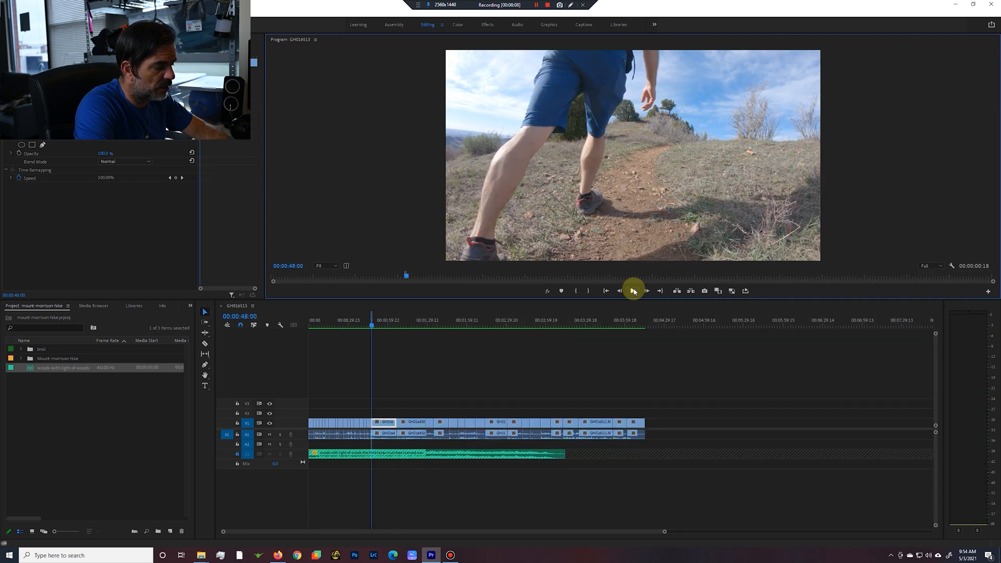
key("apostrophe")
Play the uphill trail shot until the hiker is far away and ripple trim the rest of it from 00:00:53:15.
key("space")
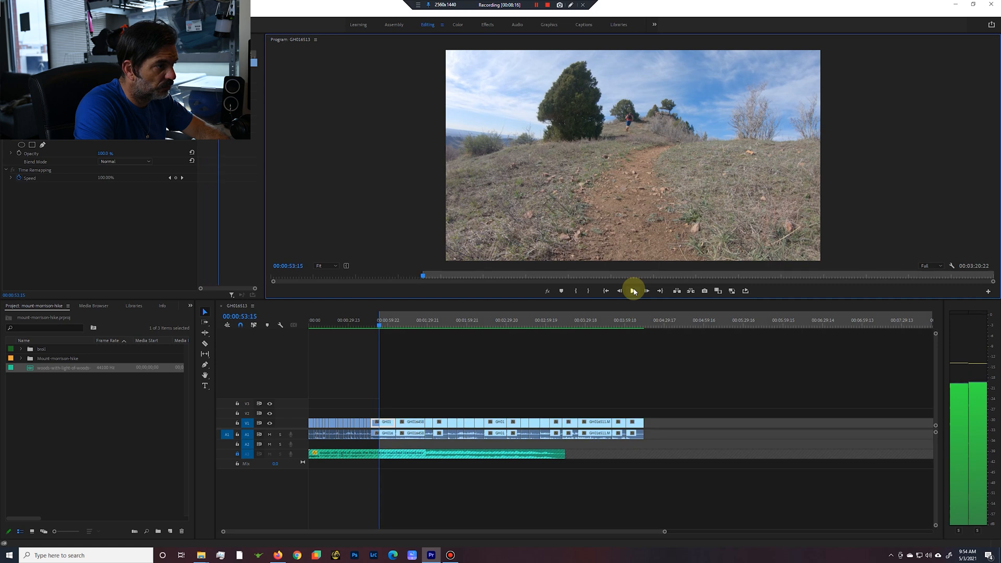
key("w")
left_click(634, 290)
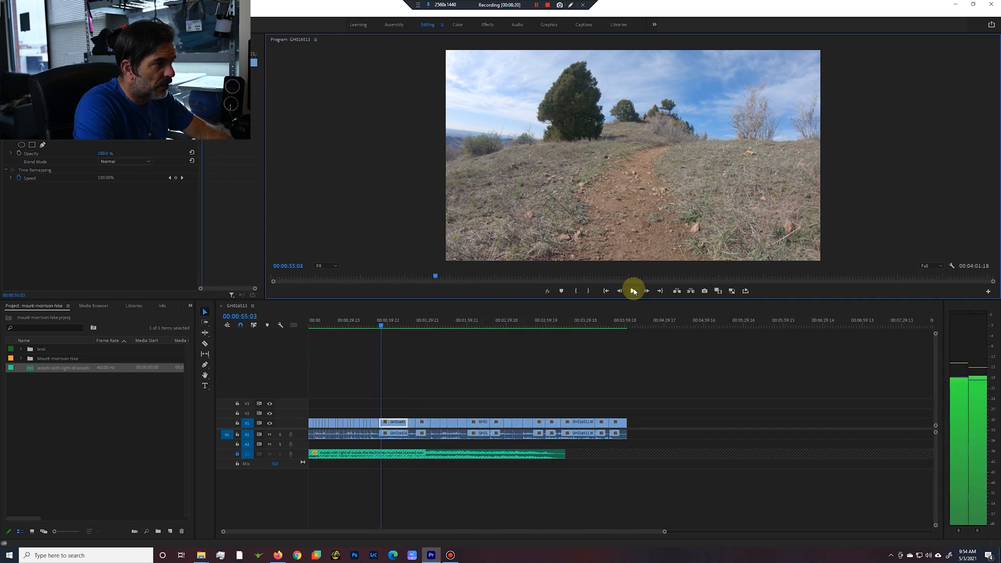
left_click(395, 417)
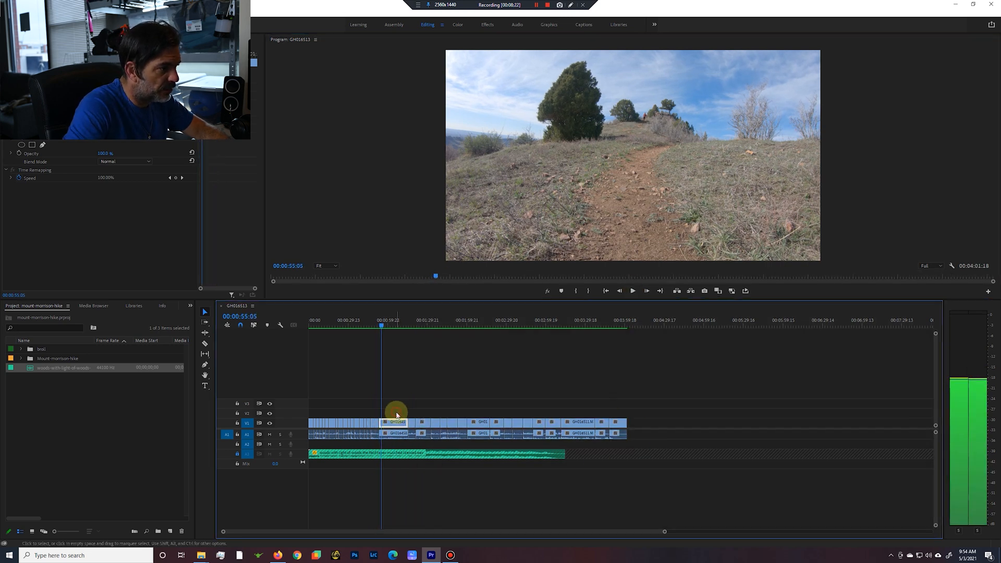
left_click(405, 422)
mouse_move(401, 425)
left_mouse_down()
mouse_move(404, 414)
mouse_move(450, 417)
mouse_move(394, 421)
left_mouse_up()
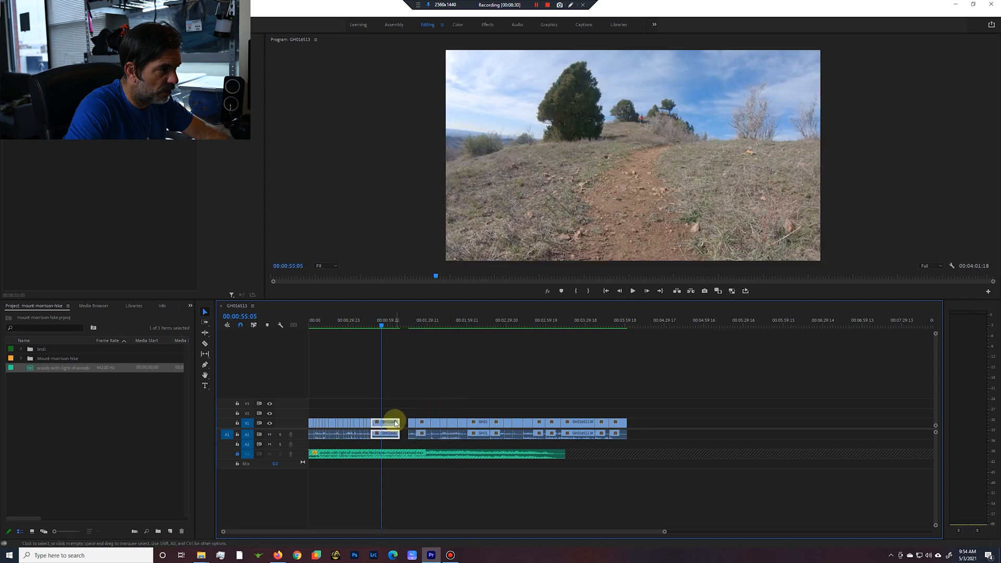
key("ctrl+z")
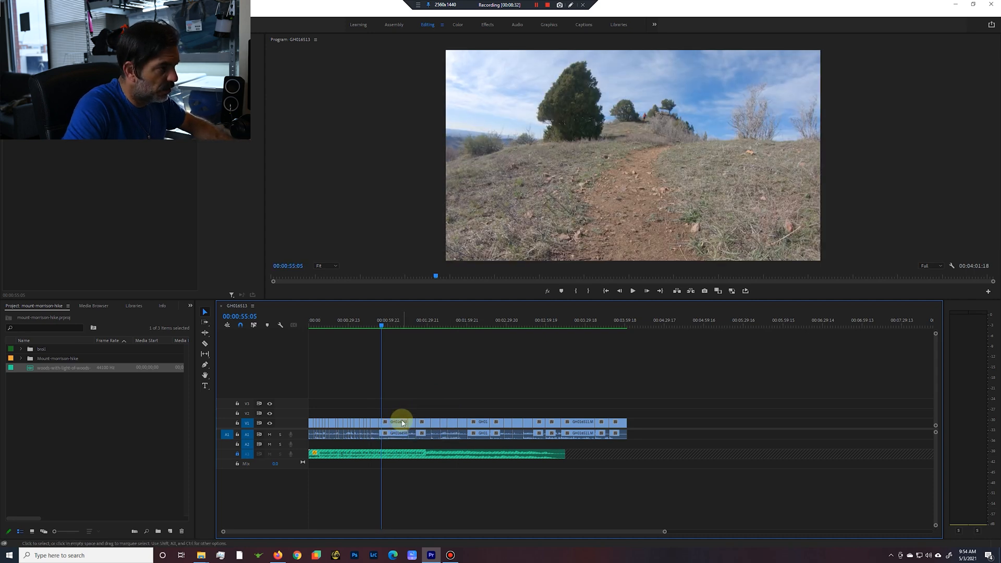
Move the second uphill trail clip and its audio farther along onto V2 and A2, and ripple delete the gap left behind.
left_click_drag(403, 419, 452, 413)
left_click_drag(414, 445, 445, 444)
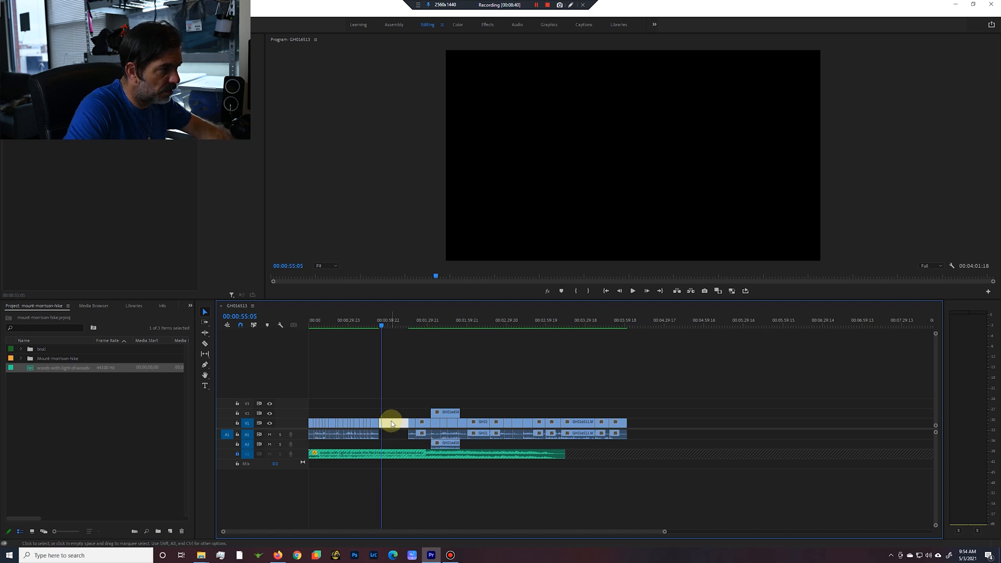
left_click(416, 427)
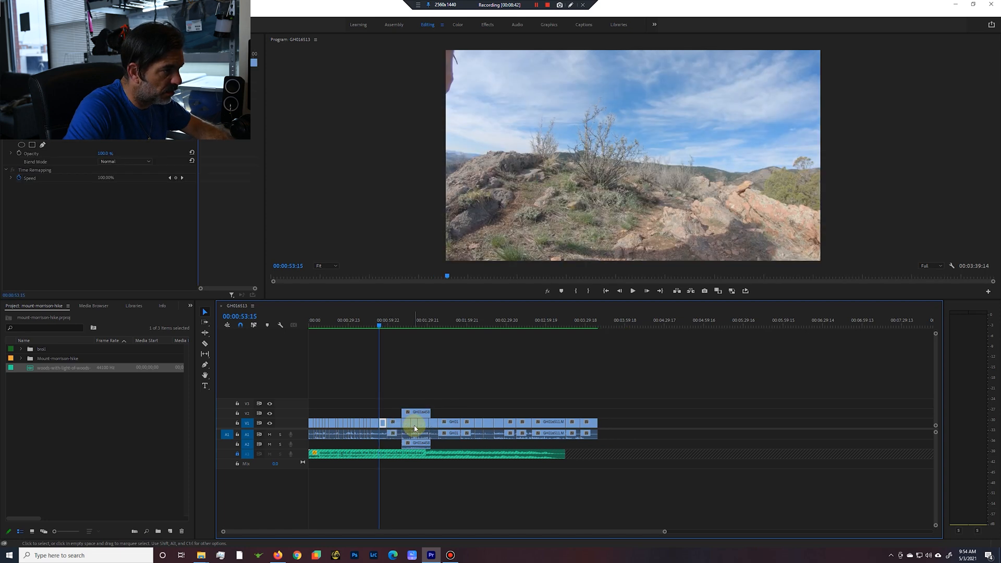
Play from 00:00:53:15 into the shot of the hiker on the rock outcrop and ripple delete the marked section at its start.
left_click(632, 291)
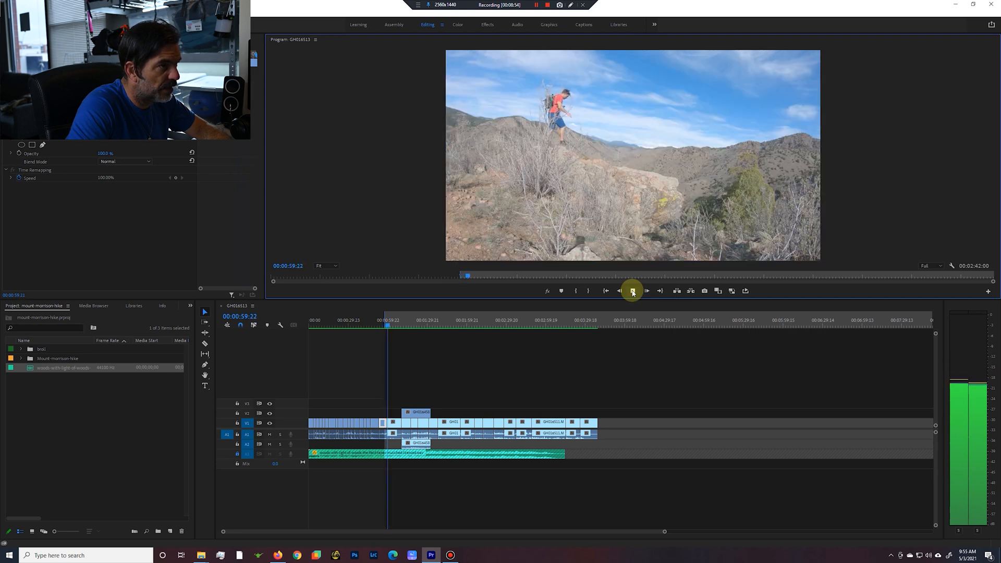
left_click(633, 291)
key("apostrophe")
Ripple delete 00:01:01:21 to 00:01:07:14 of the rock outcrop shot and insert the uphill trail clip from V2 into V1 at that cut.
key("i")
left_click(633, 293)
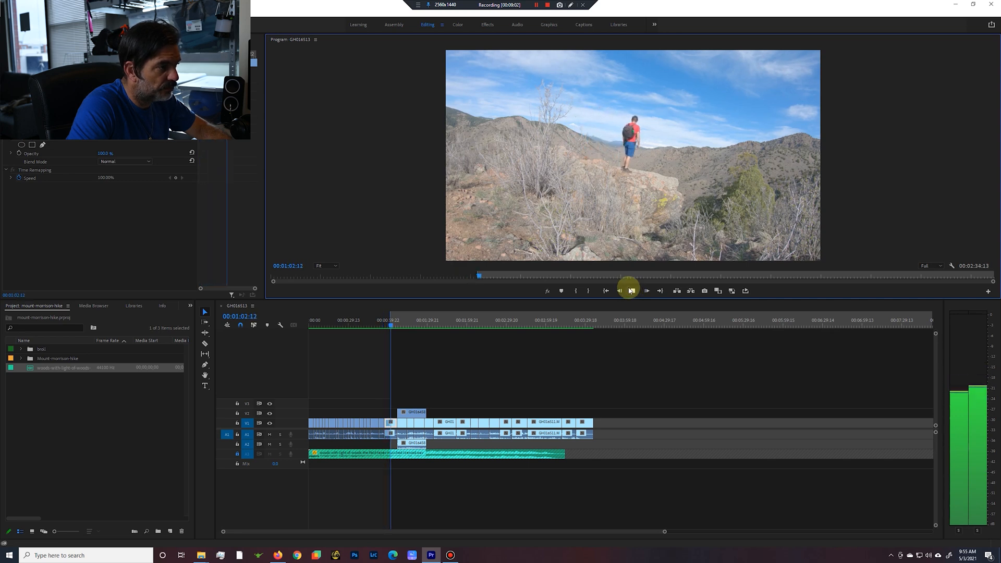
key("Down")
key("o")
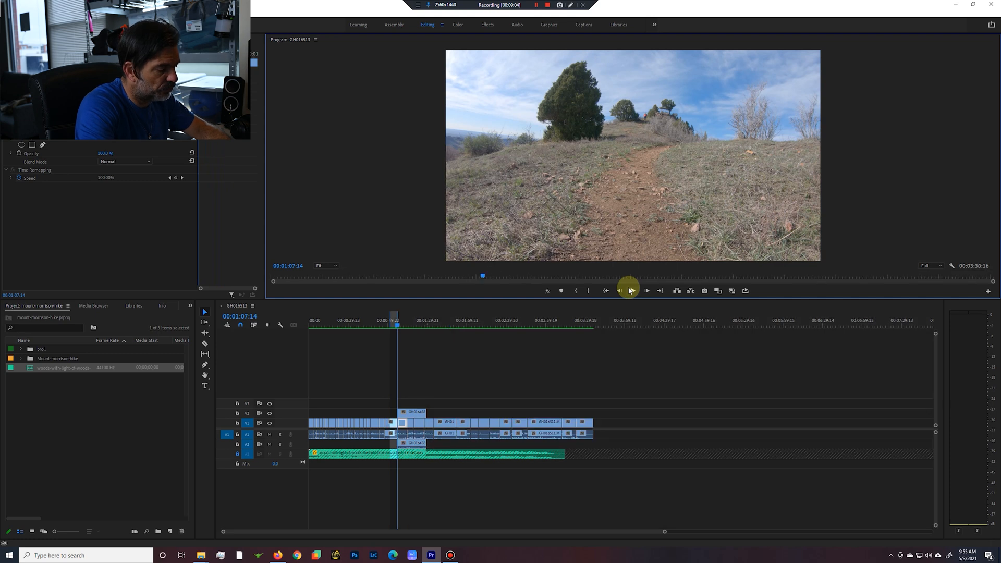
key("apostrophe")
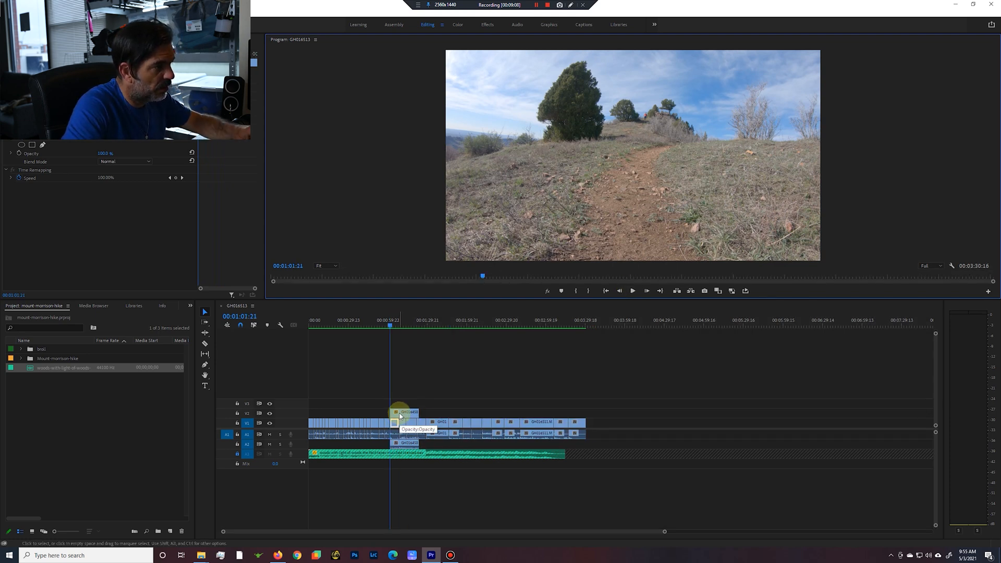
left_click_drag(400, 416, 409, 434)
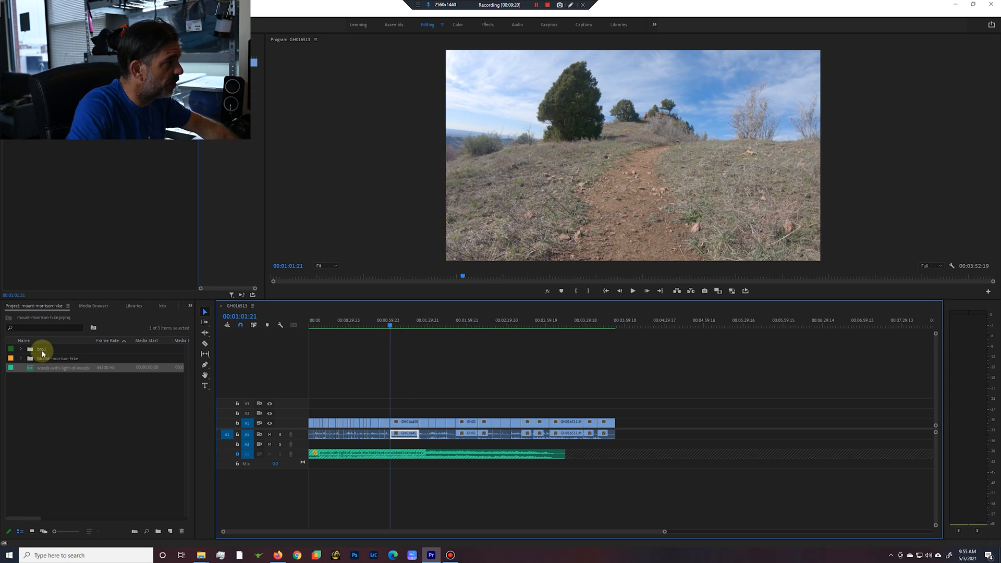
Expand the B-roll bin and preview the source clips GX016443.MP4, GX016446.MP4 and GX016447.MP4.
left_click(21, 349)
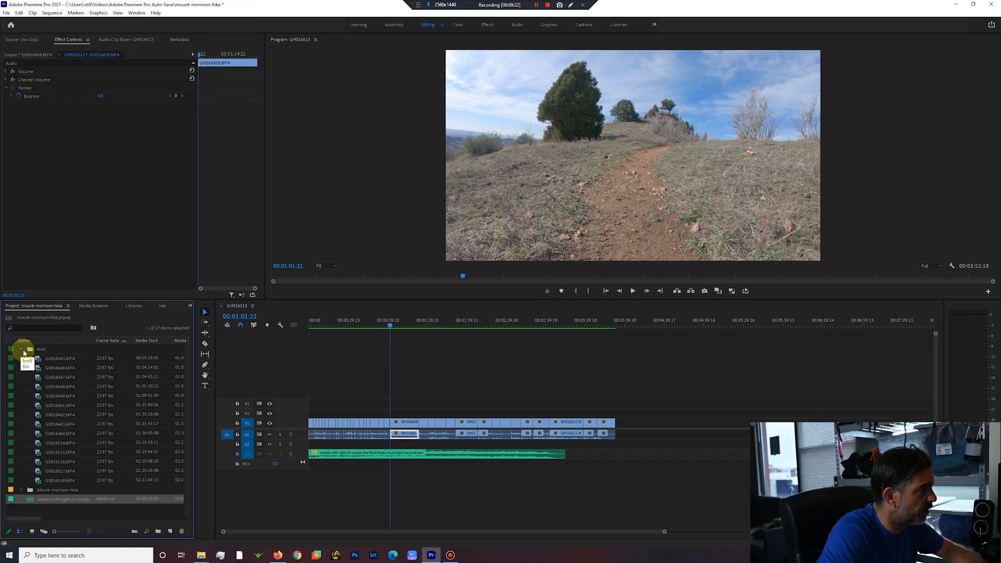
double_click(57, 359)
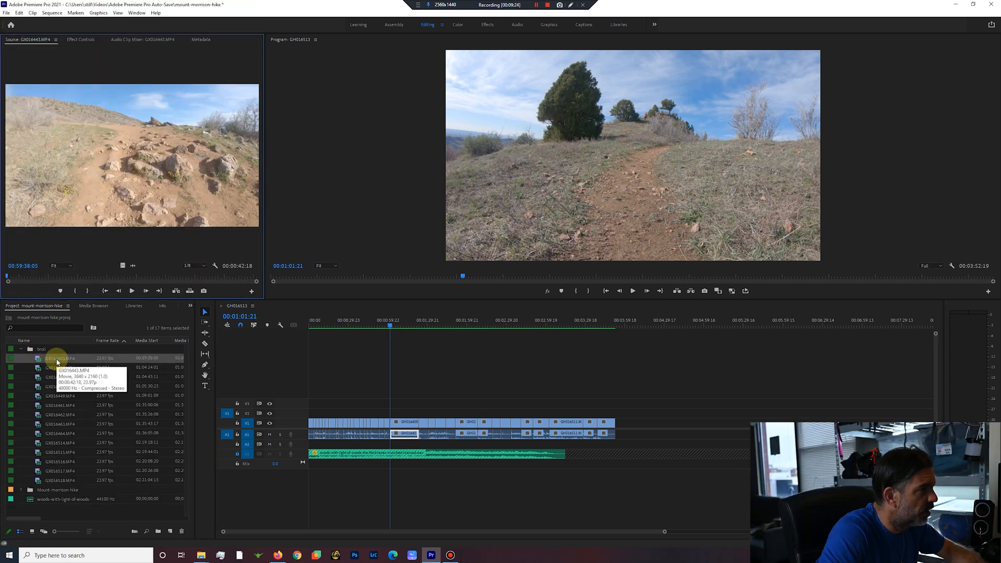
left_click(634, 291)
left_click(634, 291)
left_click(132, 291)
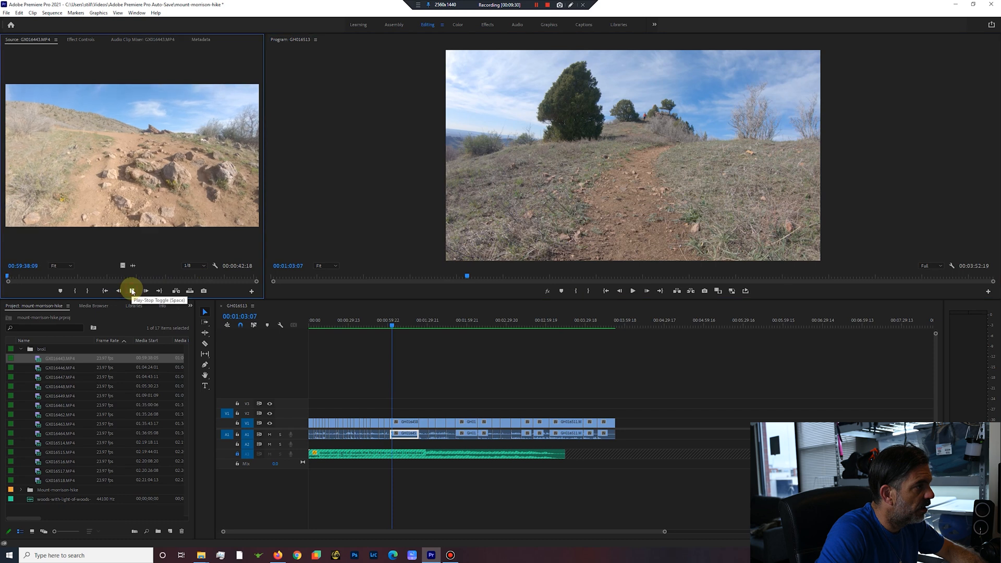
double_click(39, 368)
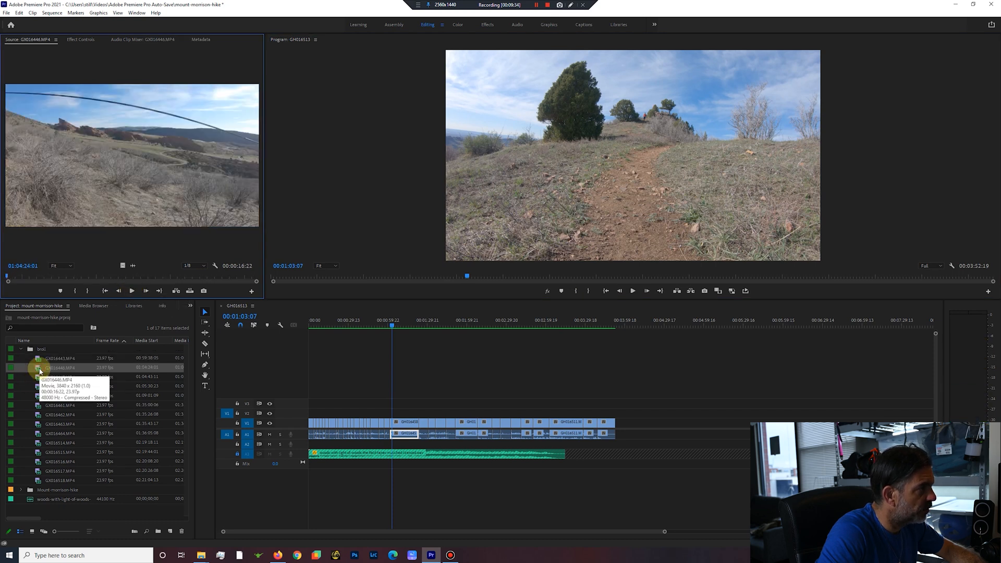
double_click(37, 378)
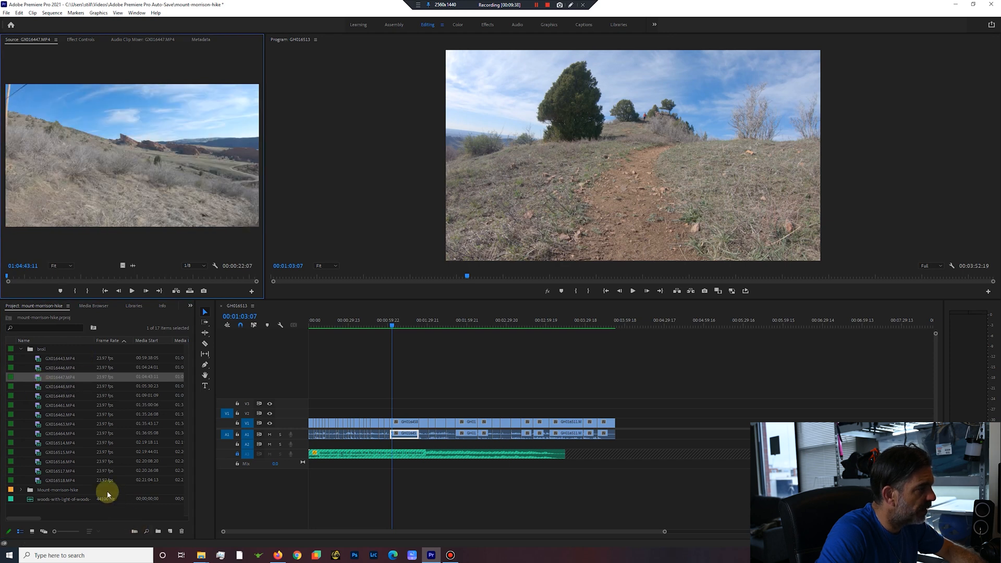
left_click(133, 292)
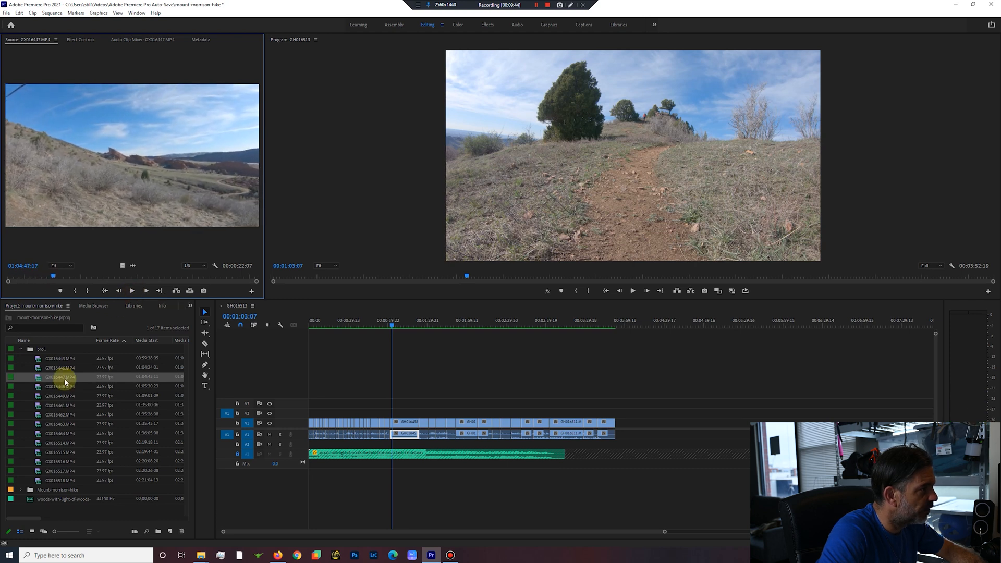
Preview the source clips GX016448.MP4 and GX016449.MP4 from the B-roll bin.
double_click(39, 388)
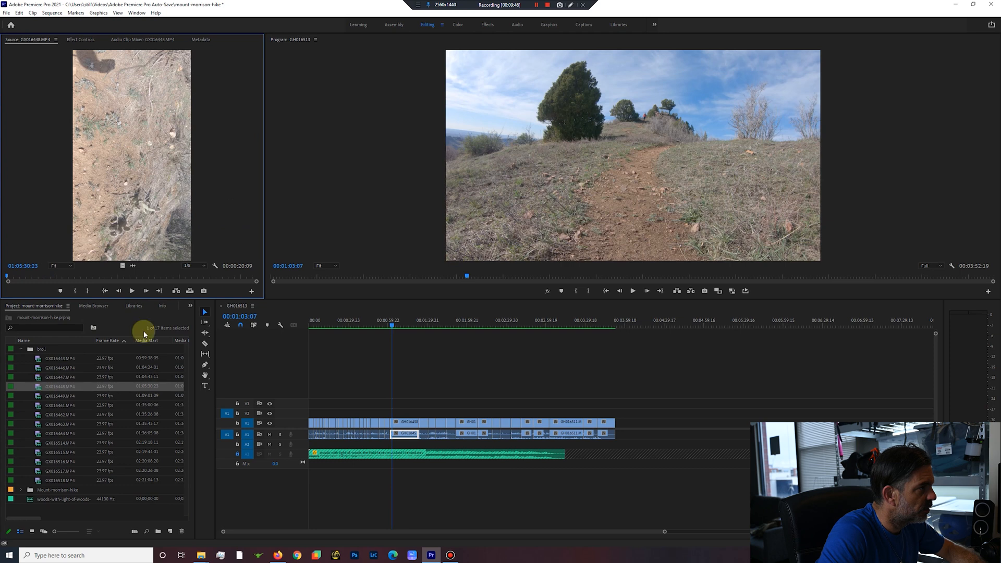
left_click(132, 291)
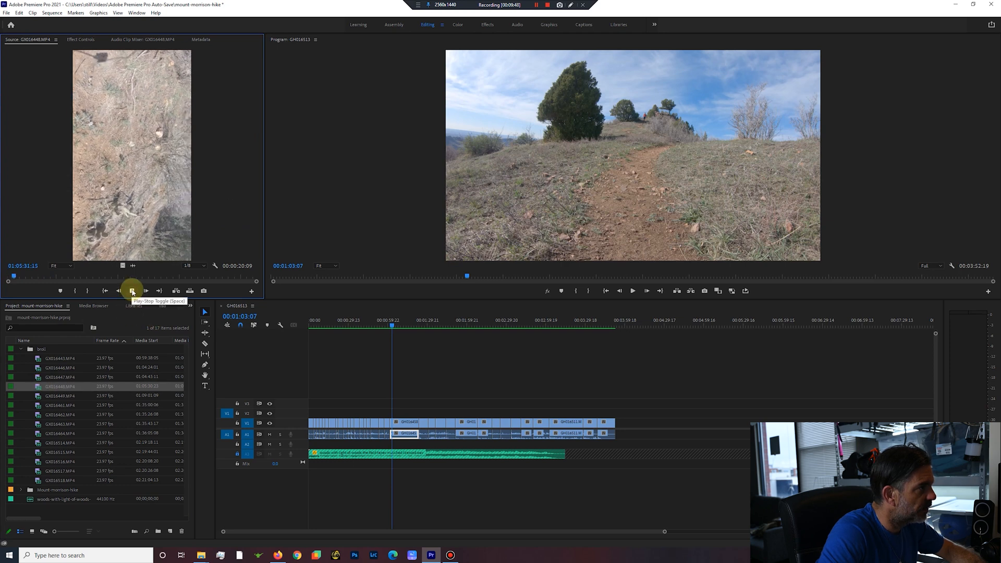
left_click(132, 291)
double_click(37, 397)
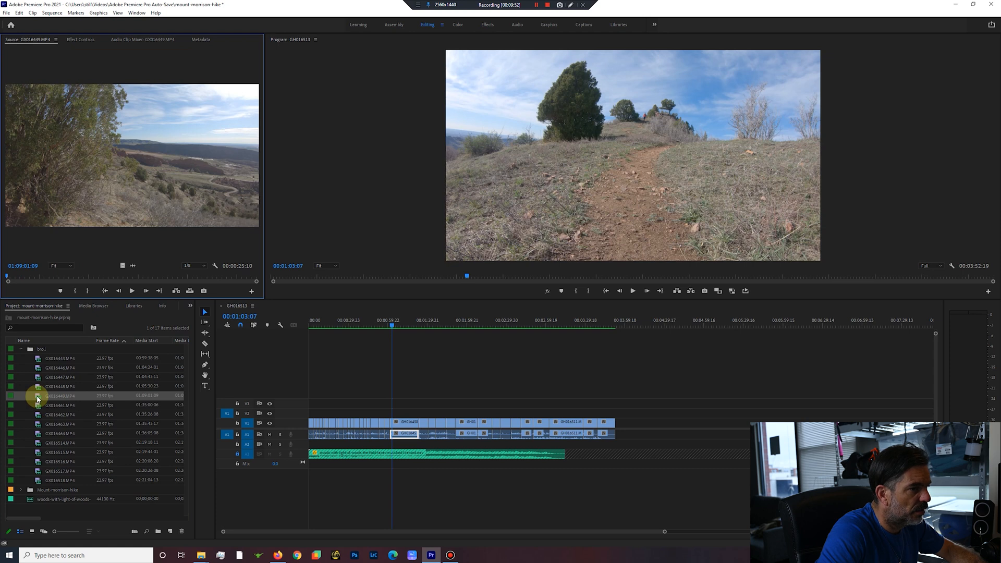
left_click(131, 293)
Preview GX016461.MP4 with the mountain panorama and insert it on V1 and A1 directly before the uphill trail clip.
double_click(39, 407)
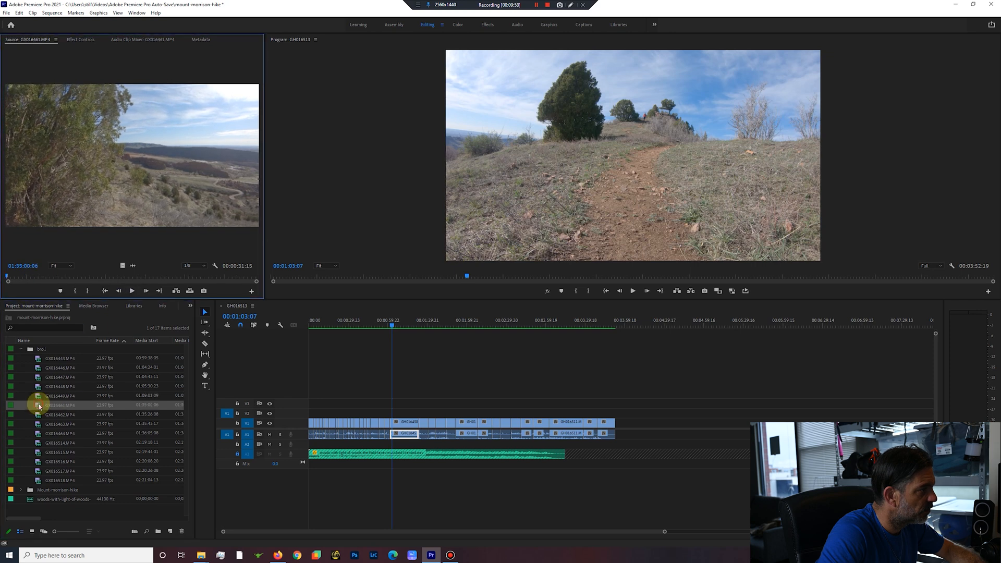
left_click(133, 292)
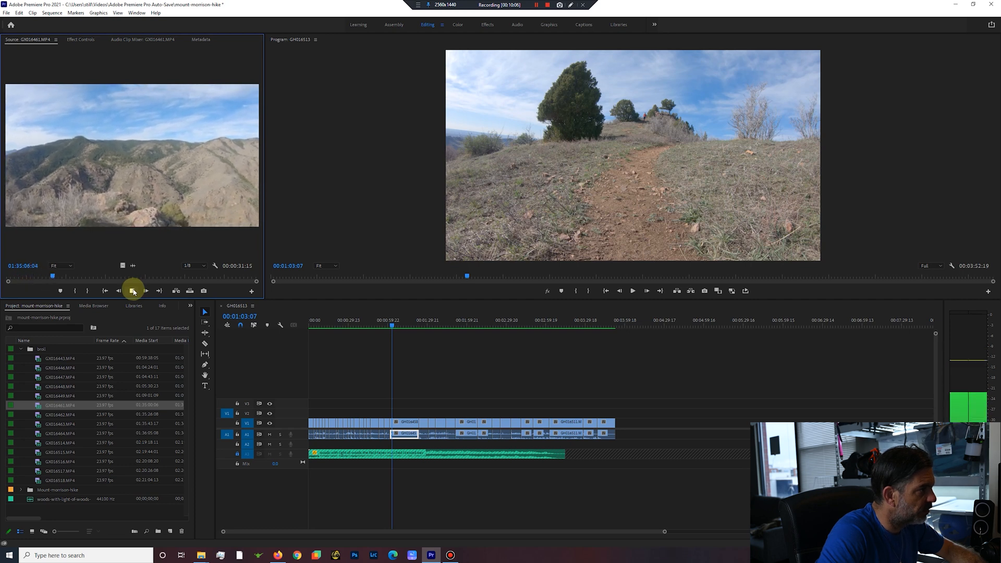
left_click(133, 291)
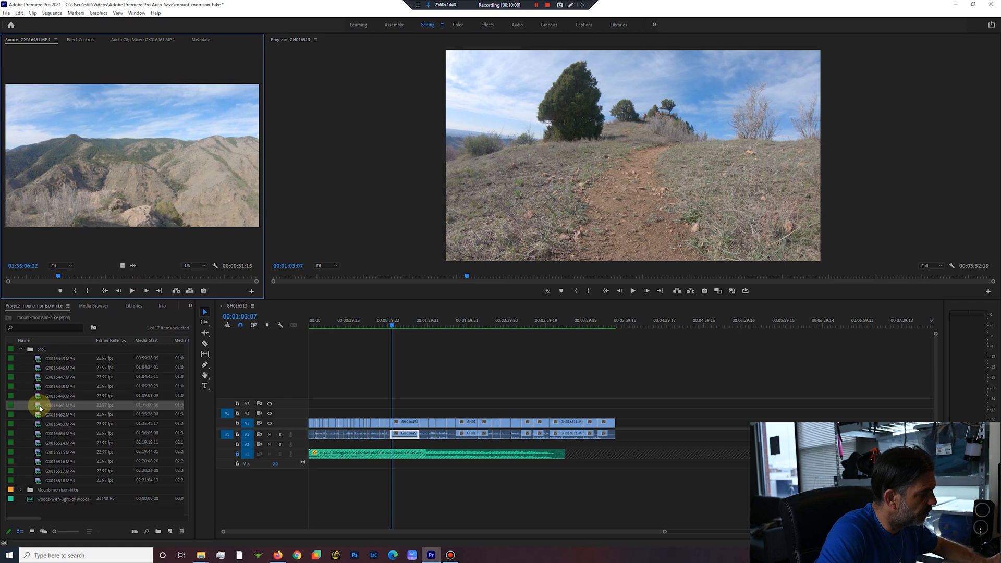
left_click_drag(40, 409, 391, 423)
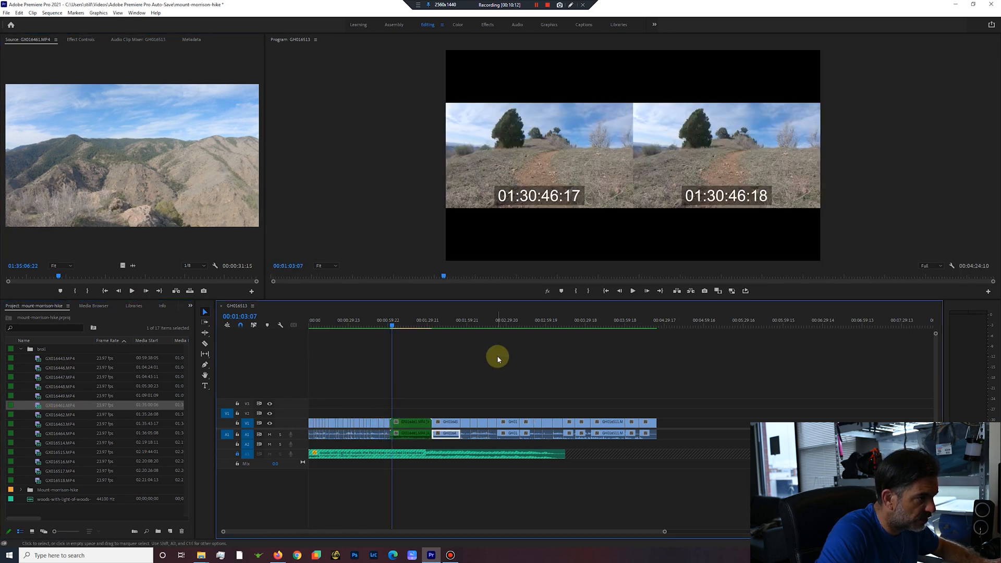
Preview the selfie clip GX016462.MP4 and insert it on V1 and A1 directly after GX016461.MP4.
double_click(36, 415)
left_click_drag(37, 414, 300, 411)
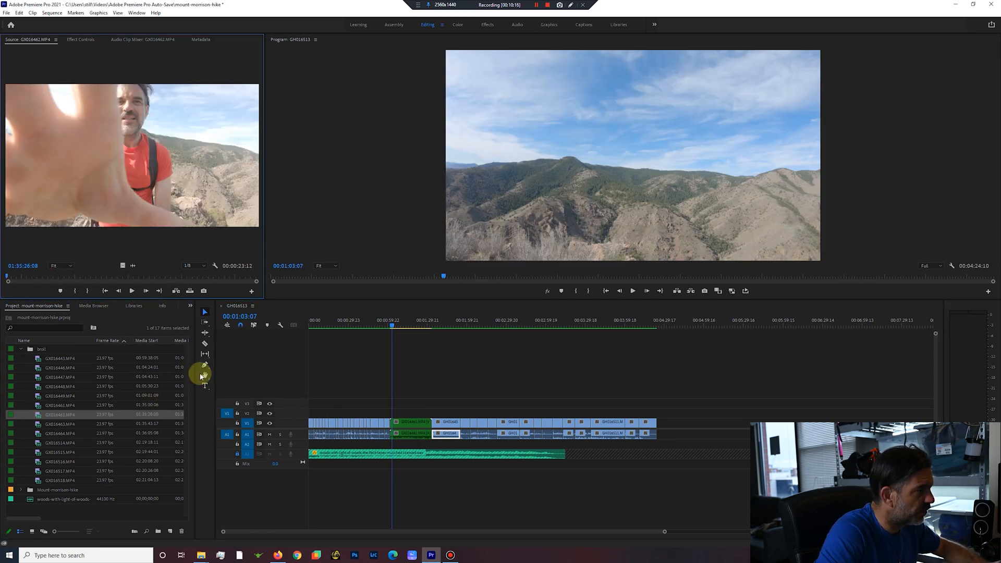
left_click(133, 291)
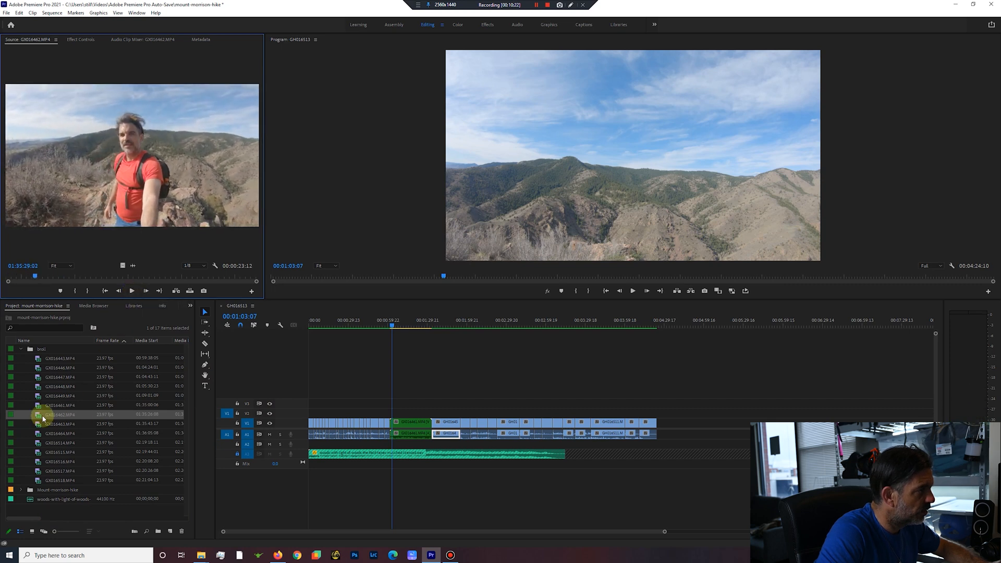
left_click_drag(41, 418, 433, 427)
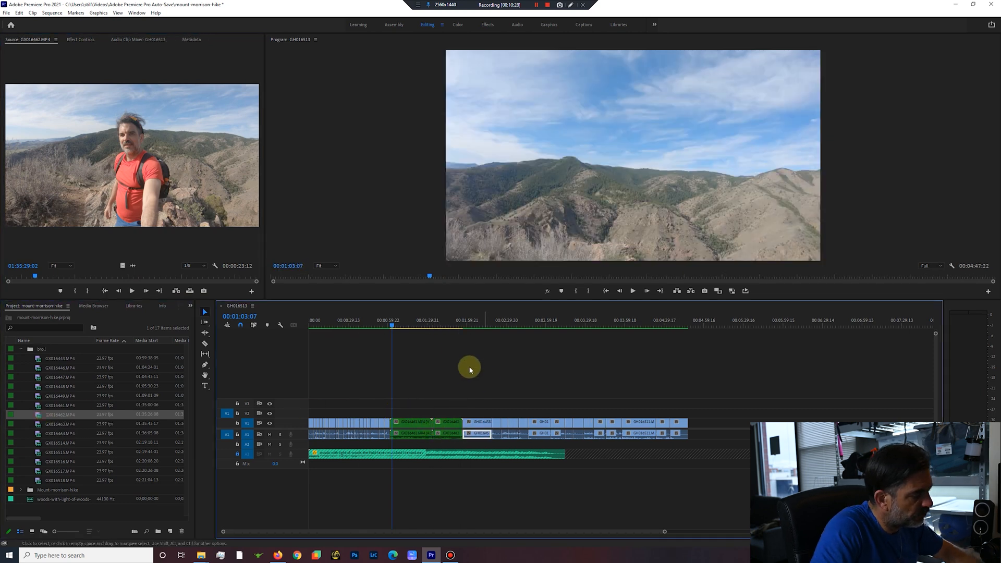
Ripple out the opening of the panorama clip GX016461.MP4 from 00:01:01:21 to 00:01:12:01 and a middle section starting at 00:01:04:04.
key("Up")
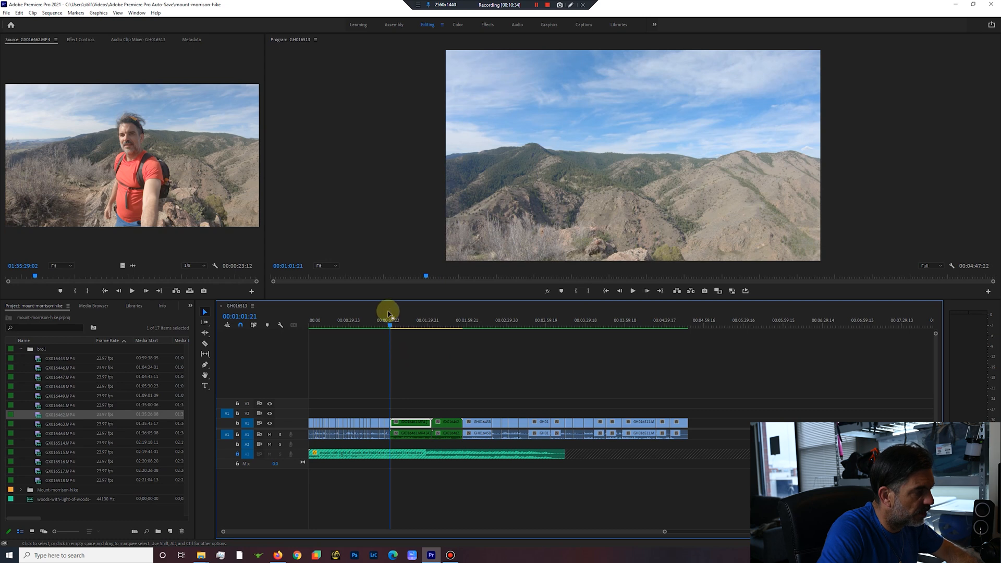
key("i")
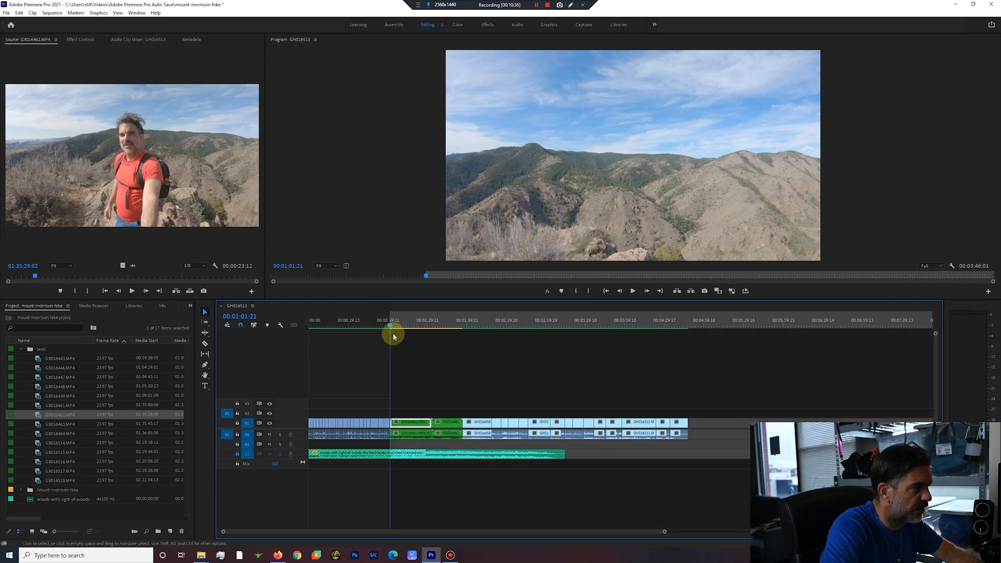
left_click(633, 291)
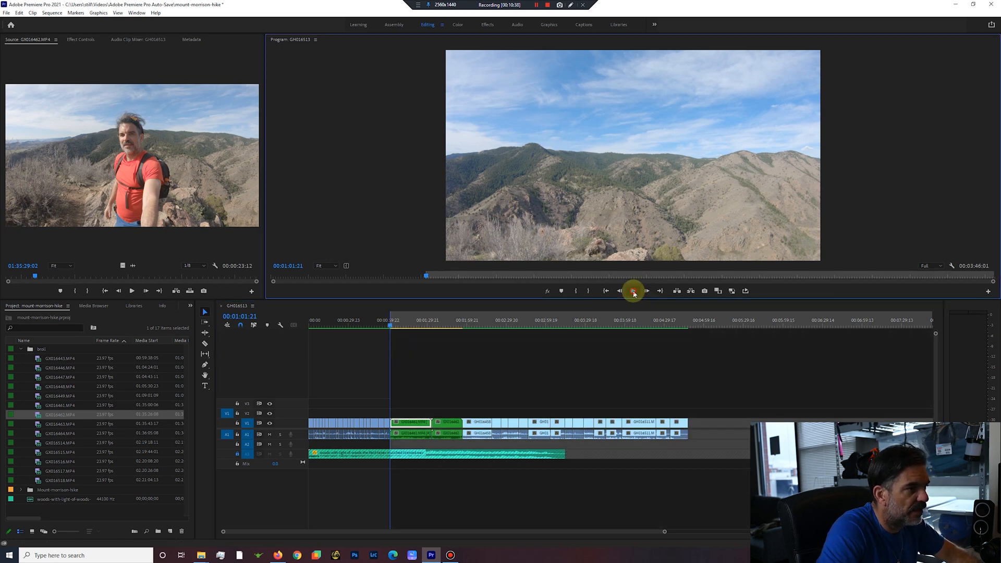
left_click(393, 323)
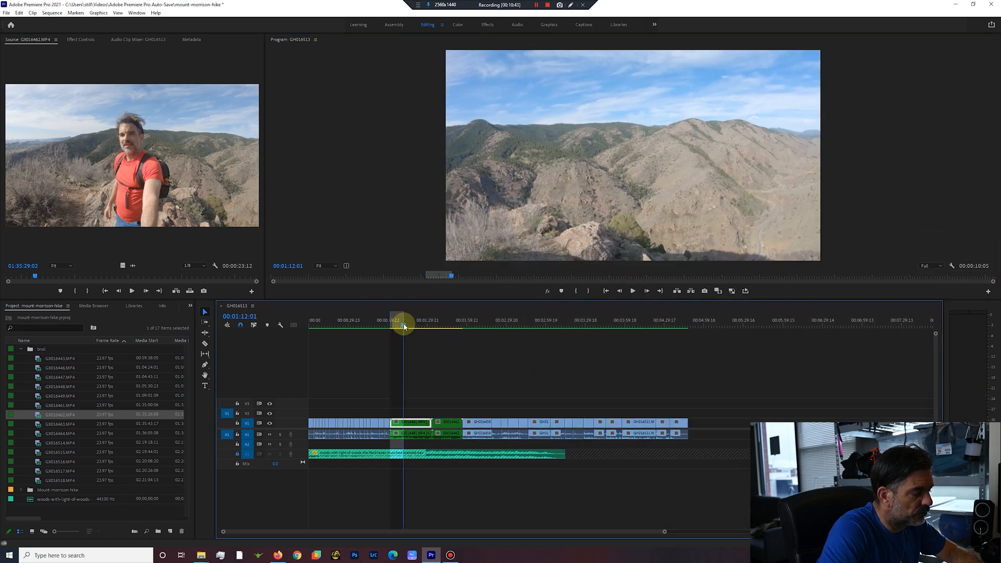
left_click(633, 291)
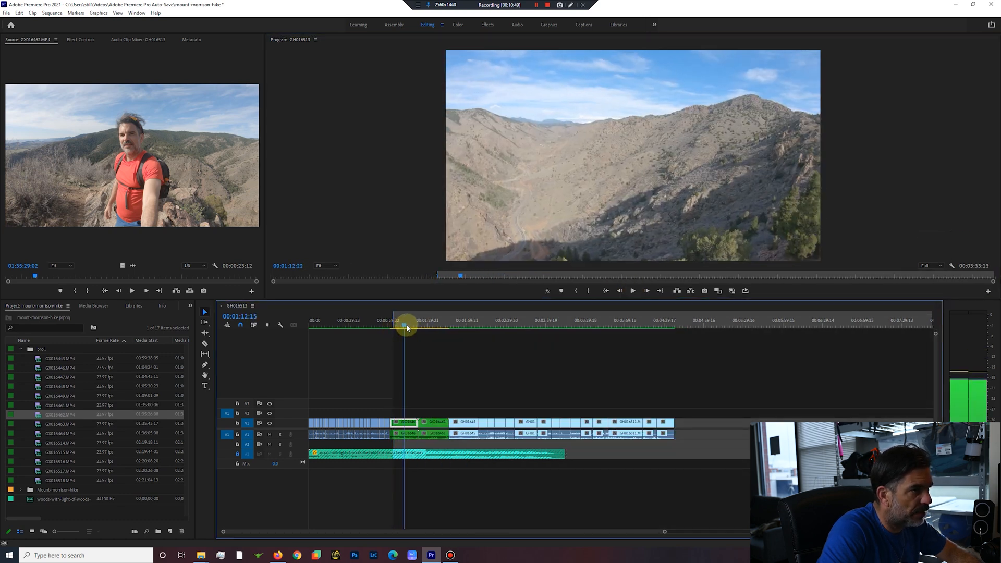
key("space")
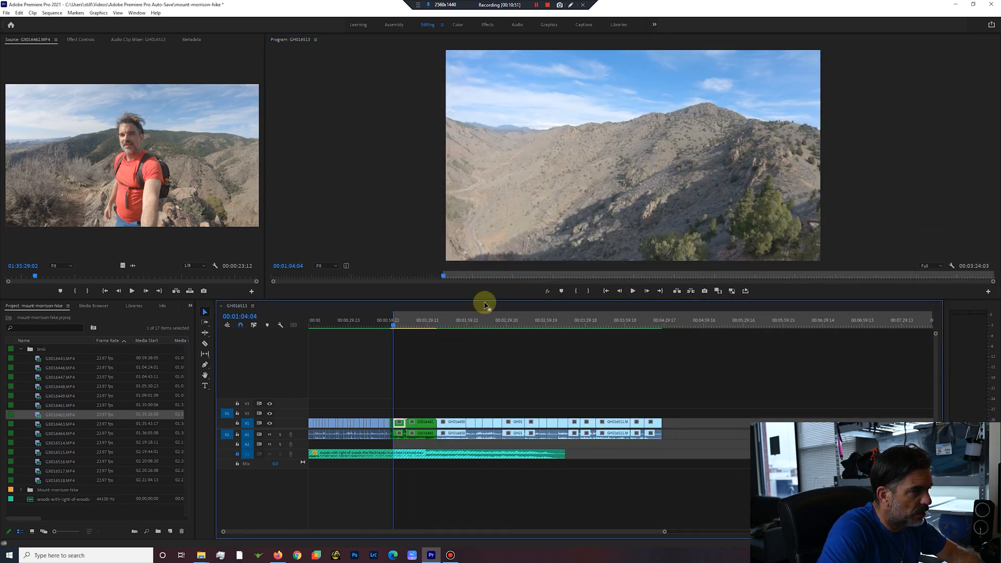
Ripple-trim the tail of the panorama clip GX016461.MP4 from 00:01:06:16 up to the selfie clip.
left_click(633, 291)
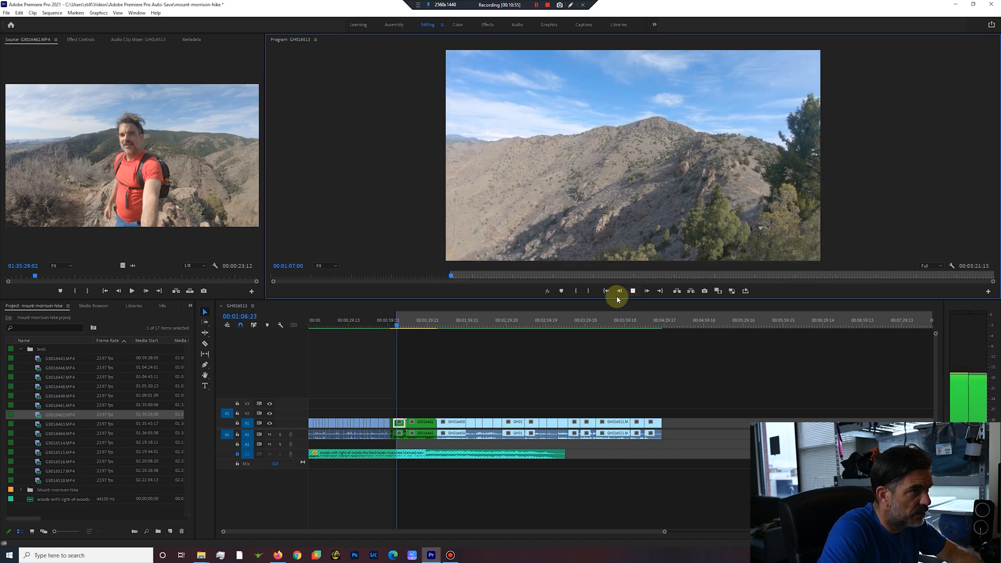
key("space")
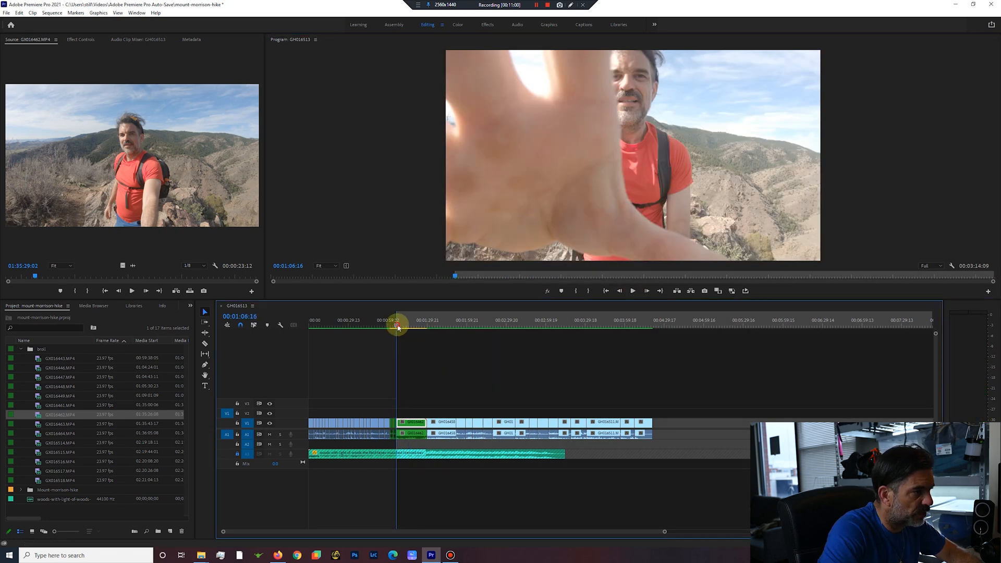
left_click(401, 326)
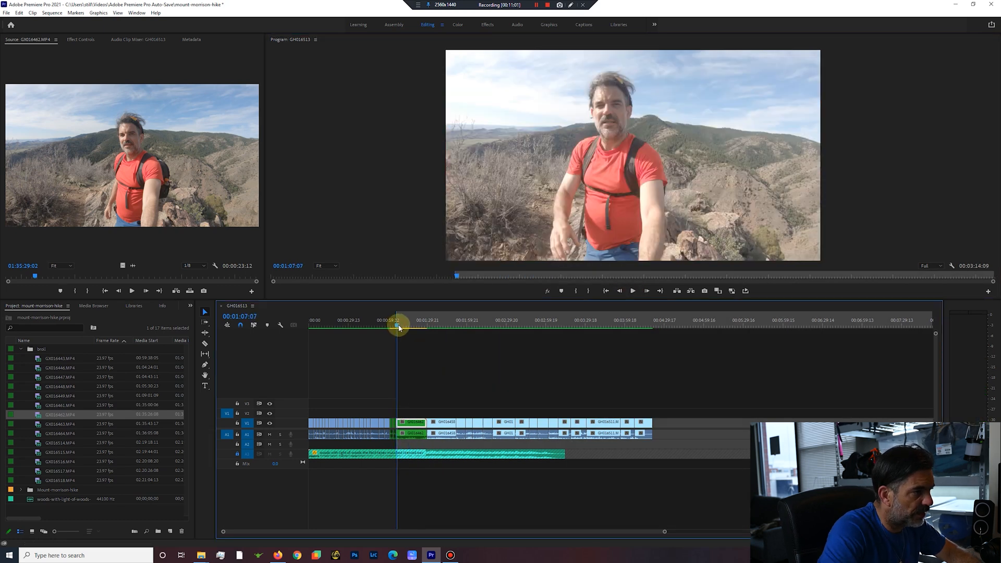
Ripple-trim the selfie clip GX016462.MP4, removing its opening from 00:01:06:16 to 00:01:10:06 and its ending from 00:01:20:08.
key("space")
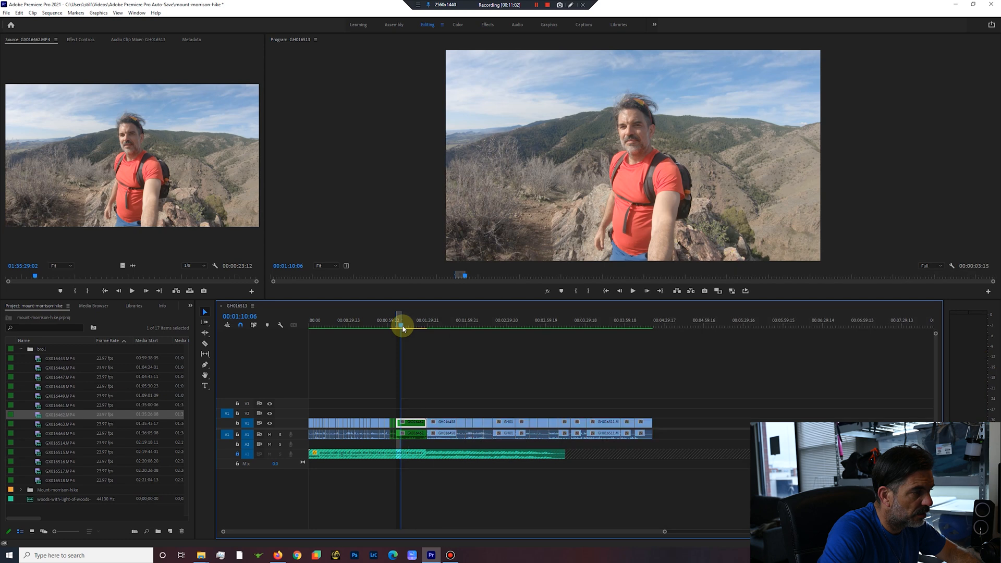
key("q")
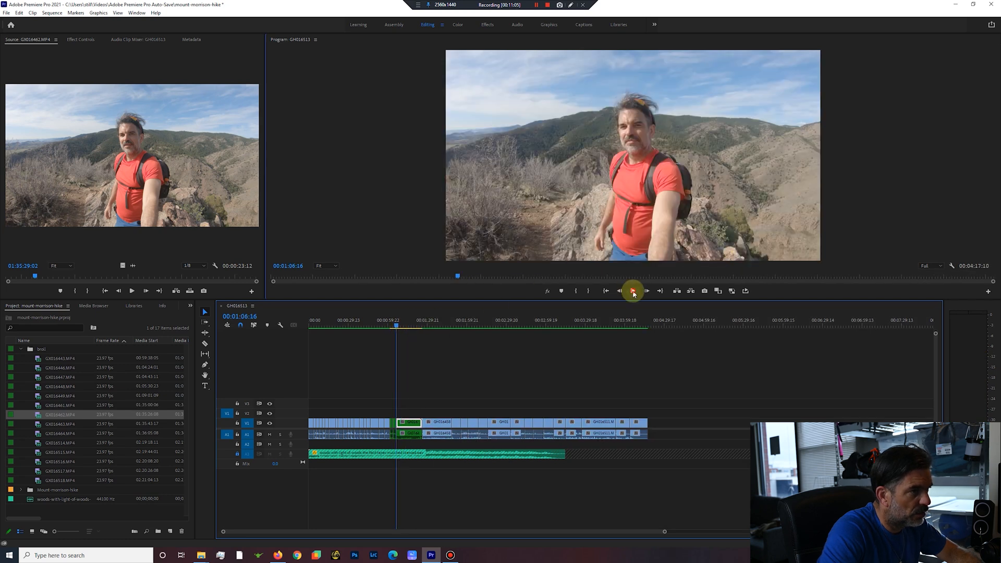
left_click(633, 291)
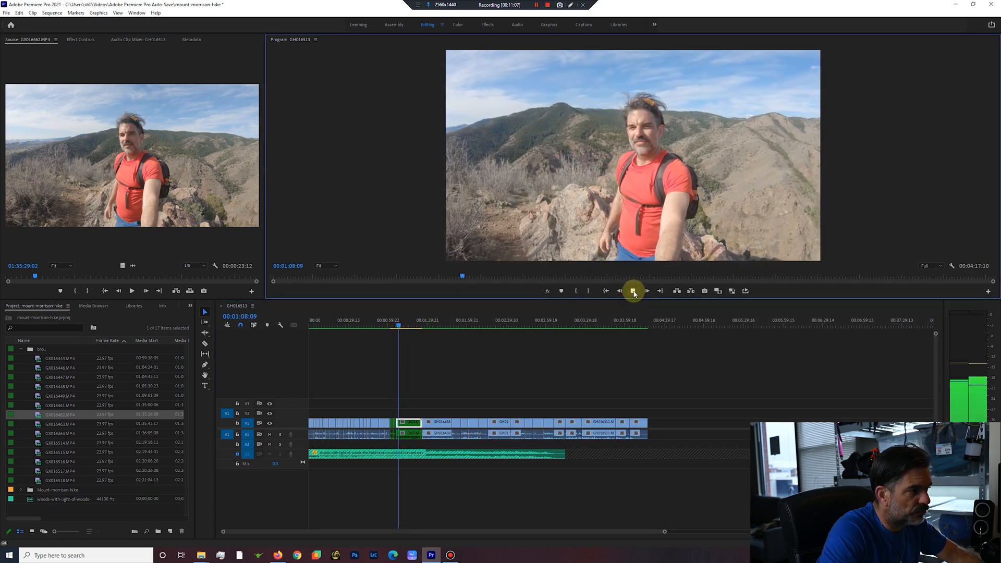
left_click(407, 325)
left_click_drag(410, 328, 415, 330)
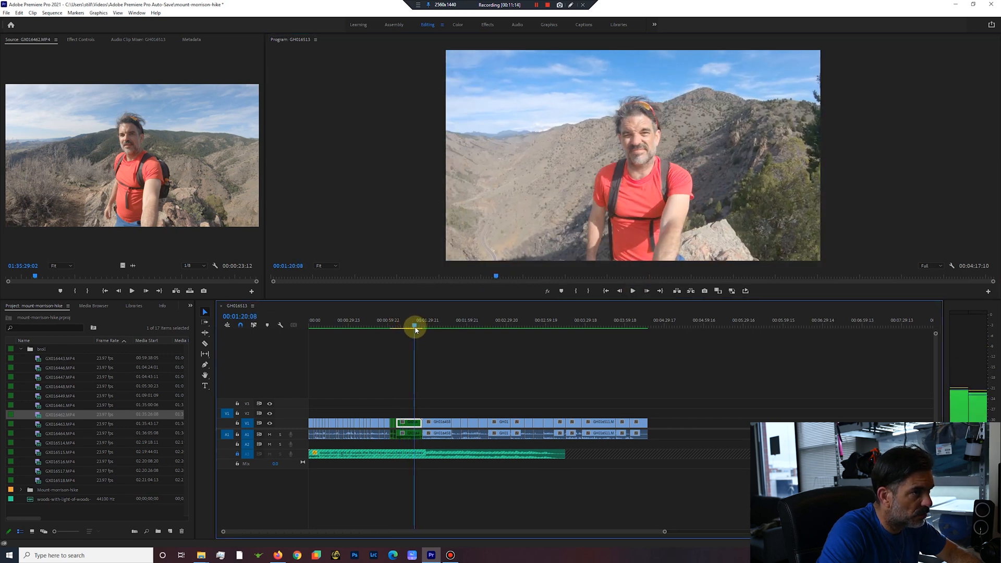
key("i")
key("Down")
key("o")
key("apostrophe")
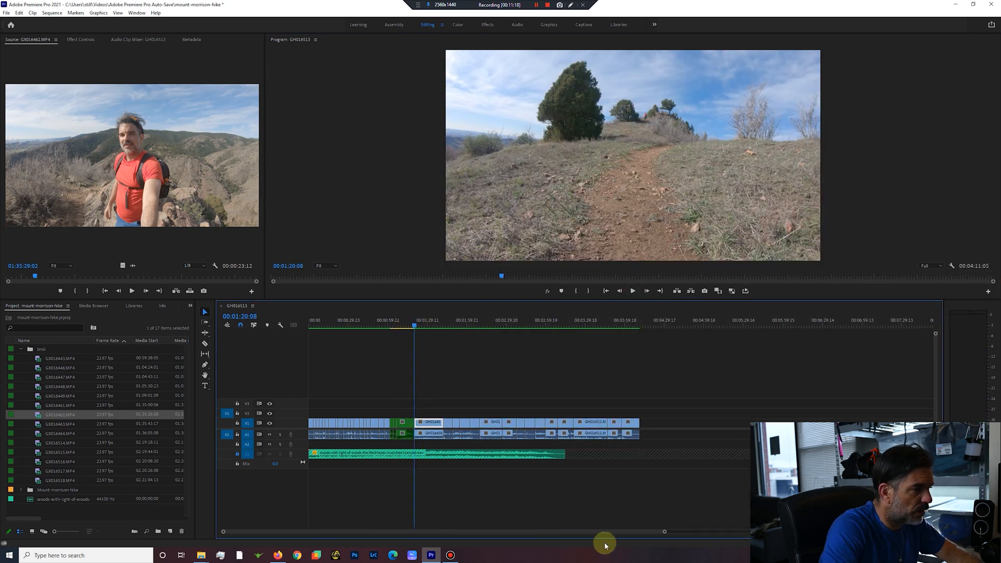
Show the Time Remapping speed line on the selfie clip GX016462.MP4 in an enlarged V1 track.
left_click_drag(667, 533, 483, 547)
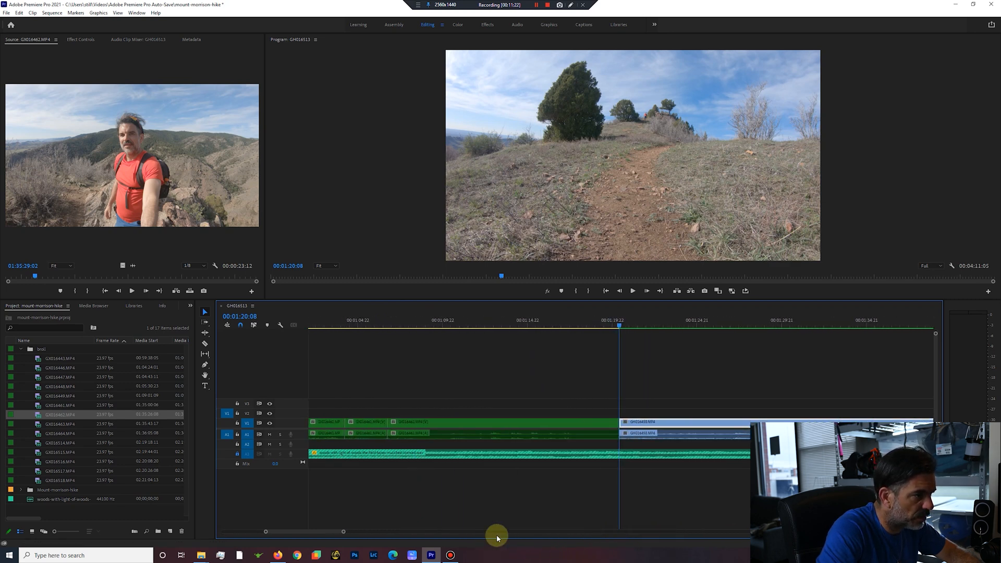
left_click_drag(937, 336, 936, 339)
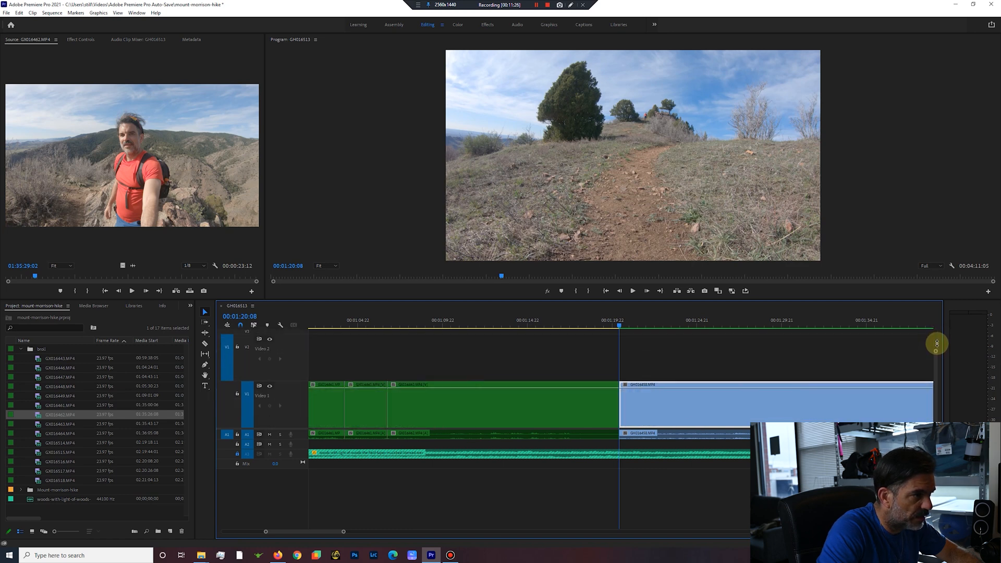
left_click_drag(611, 328, 387, 335)
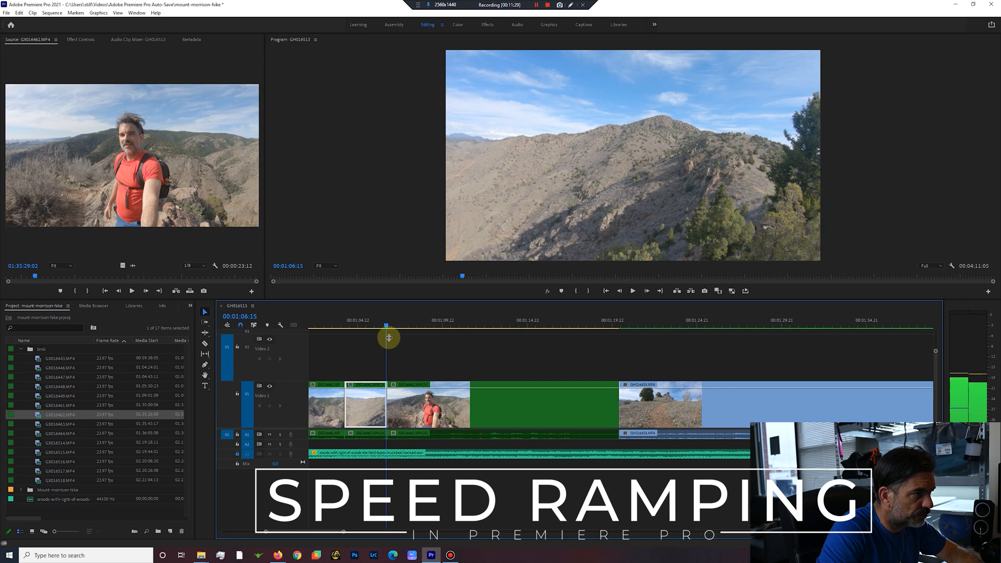
left_click(633, 291)
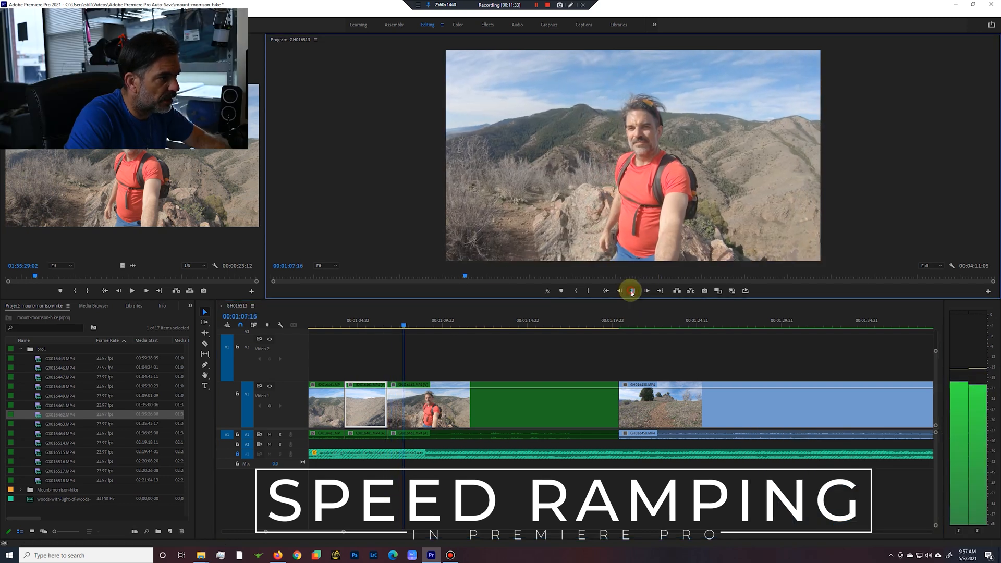
key("space")
mouse_move(413, 329)
left_mouse_down()
mouse_move(388, 334)
mouse_move(408, 335)
left_mouse_up()
left_click(396, 386)
right_click(394, 387)
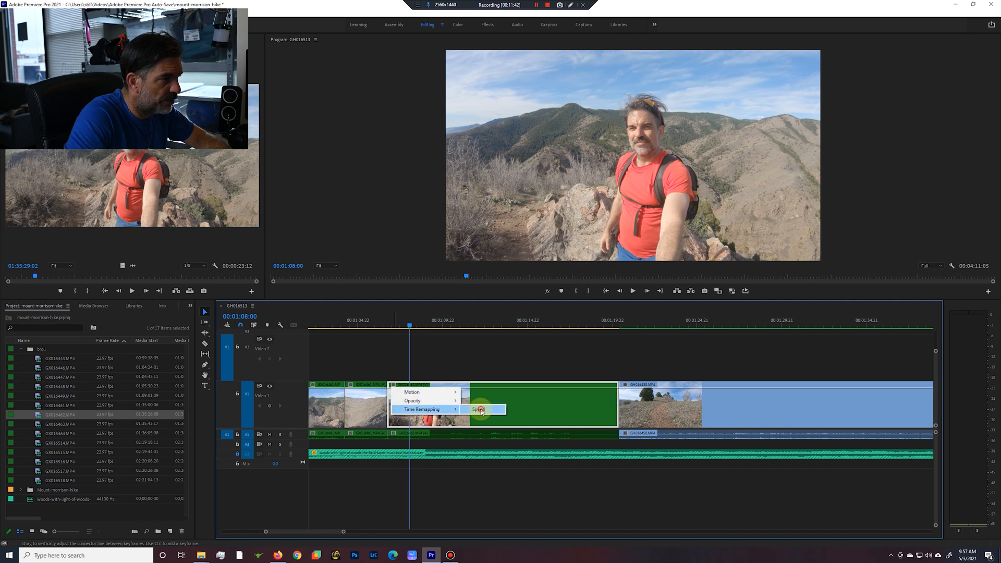
left_click(481, 410)
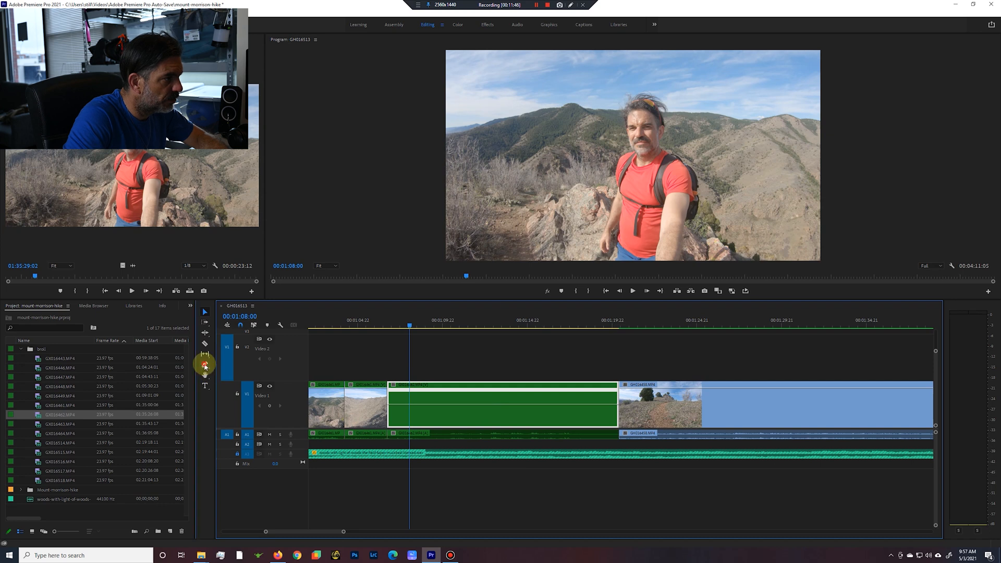
Add speed keyframes with the Pen tool to the selfie clip at 00:01:08:00 and 00:01:18:13.
left_click(205, 365)
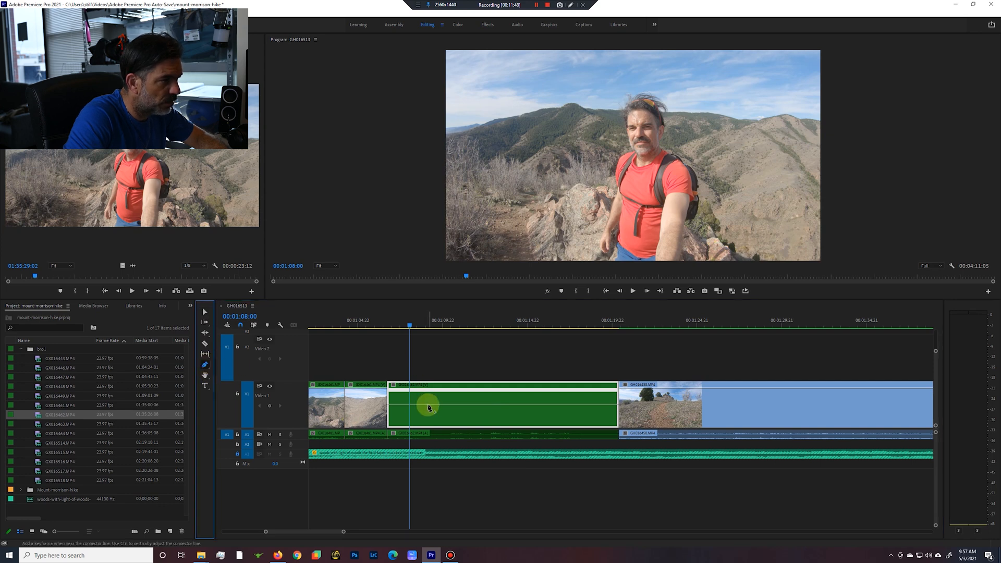
left_click(412, 408)
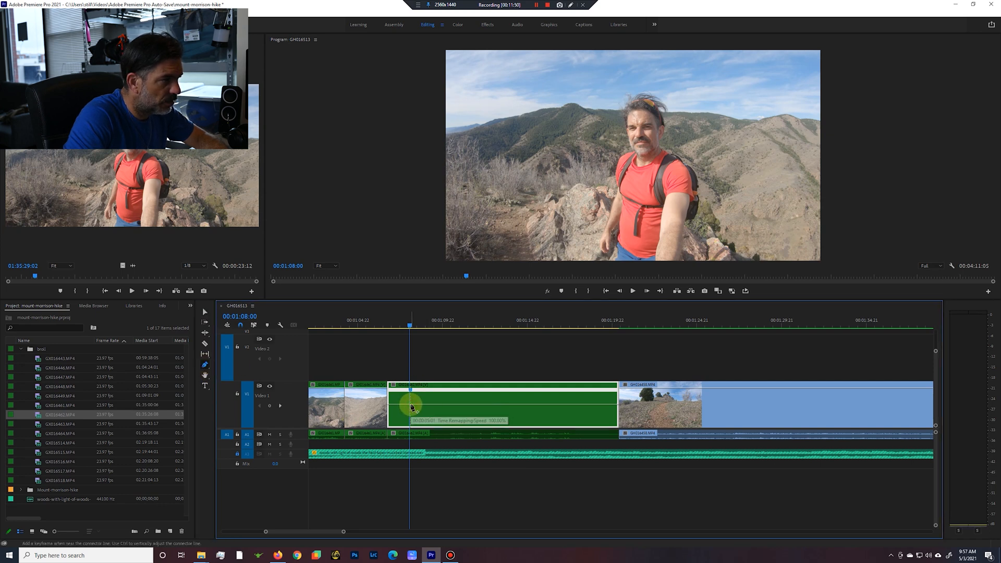
left_click_drag(410, 327, 590, 410)
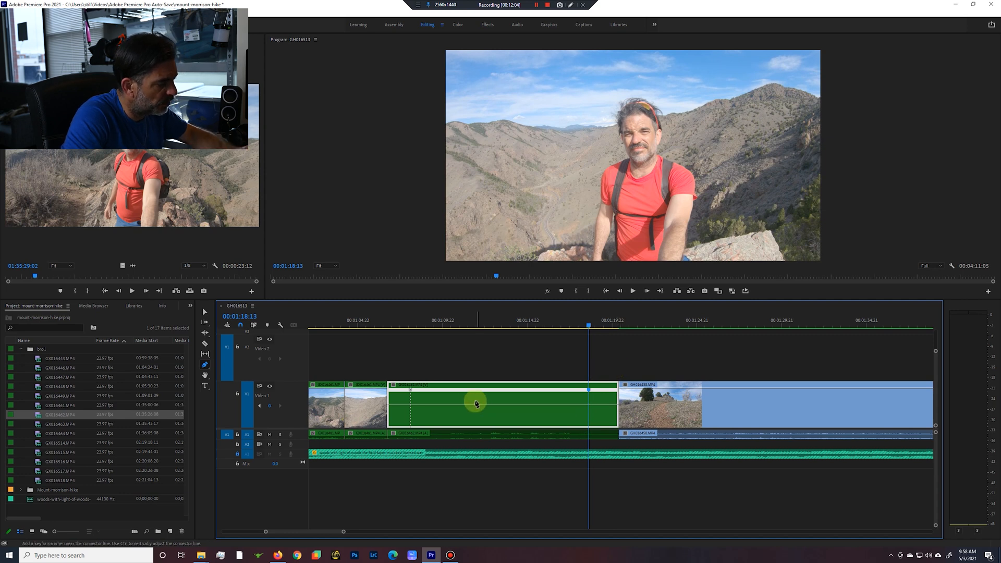
Raise the selfie clip's speed between the two keyframes to about 1100% and play back the speed change.
key("v")
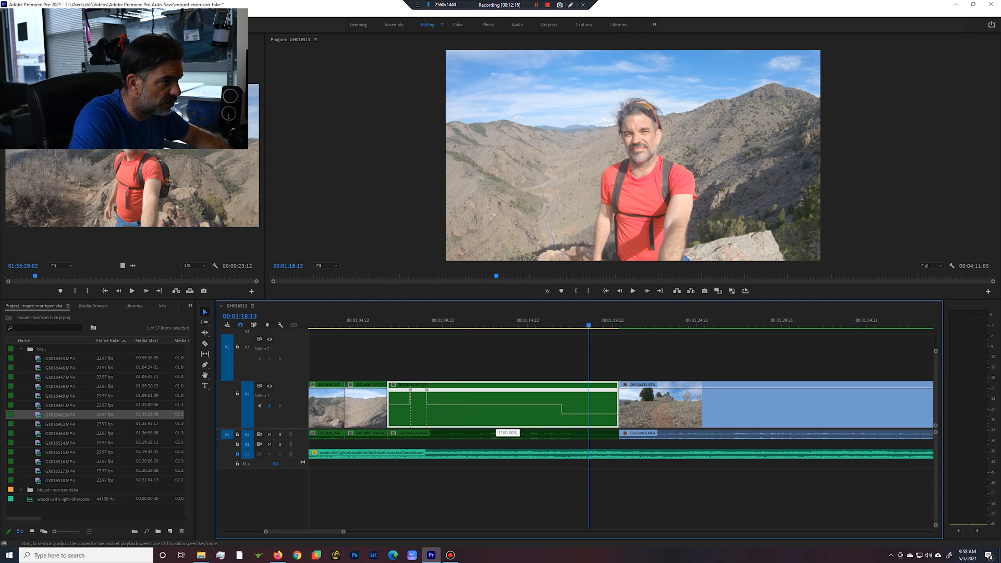
left_click_drag(496, 405, 496, 53)
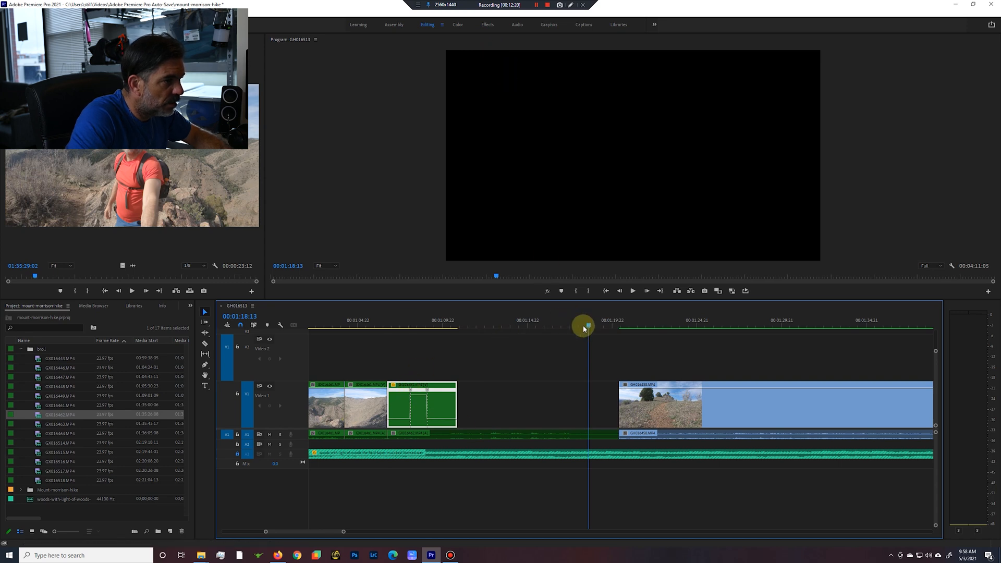
left_click_drag(579, 328, 386, 348)
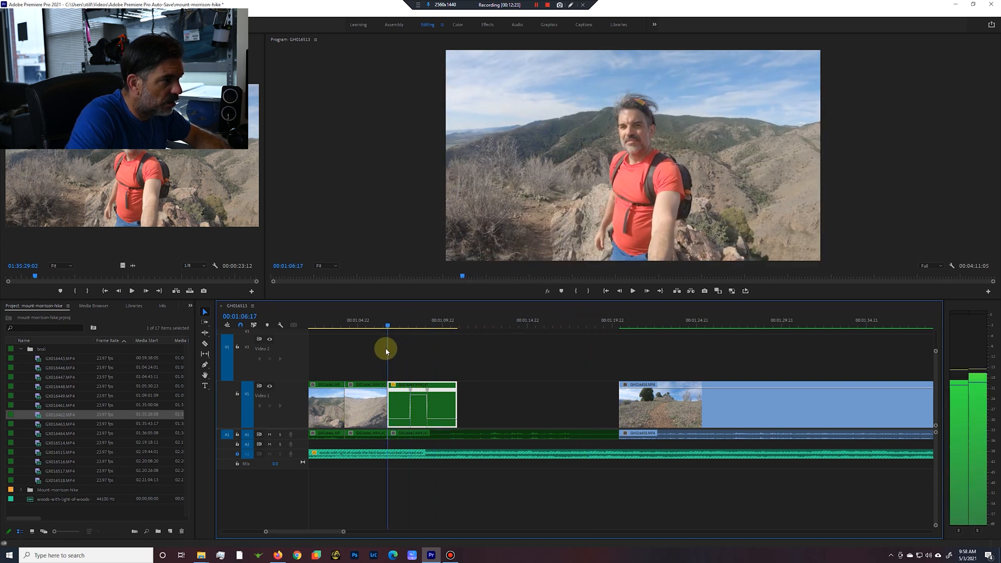
left_click(633, 291)
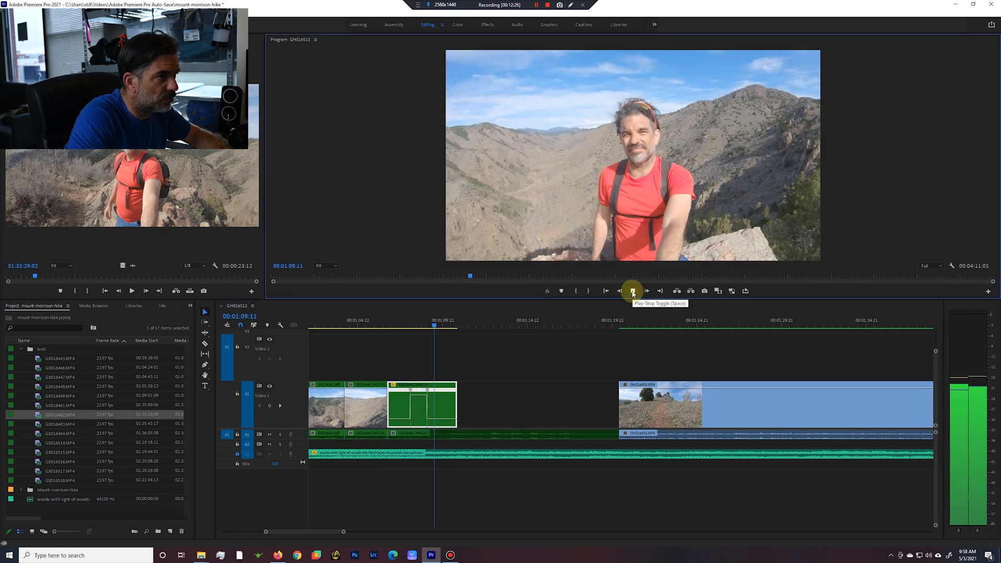
left_click(633, 291)
Split both speed keyframes on the selfie clip into gradual ramps into and out of the fast section.
left_click(411, 391)
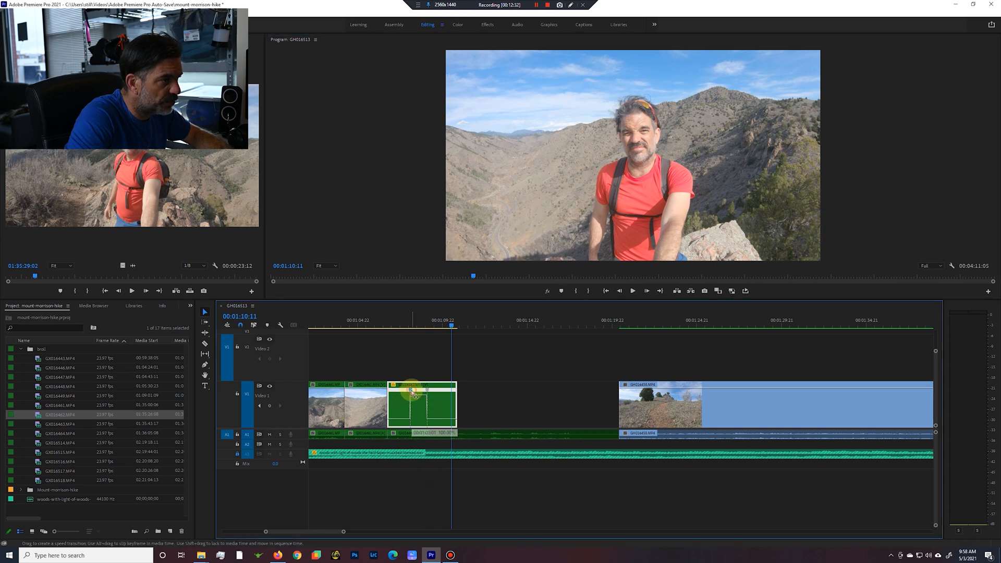
left_click_drag(414, 392, 429, 391)
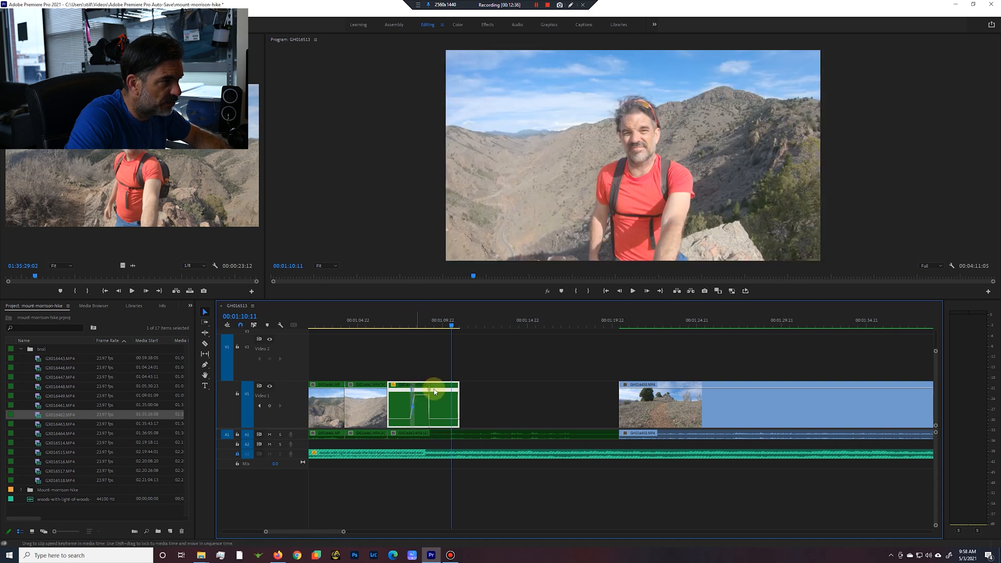
left_click_drag(429, 394, 428, 395)
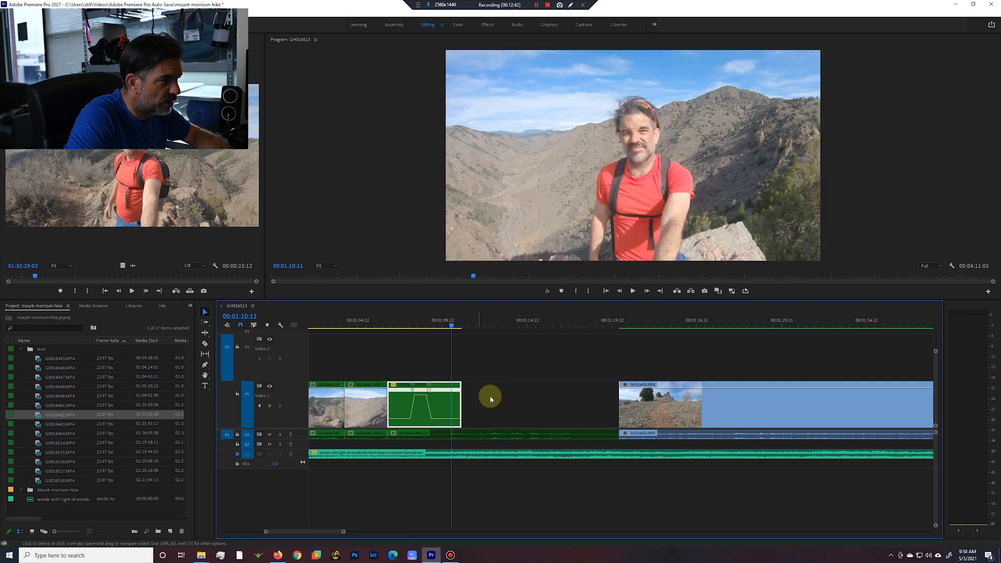
Delete the selfie clip's leftover audio on A1 and ripple-delete the gap before the uphill trail clip.
left_click(493, 435)
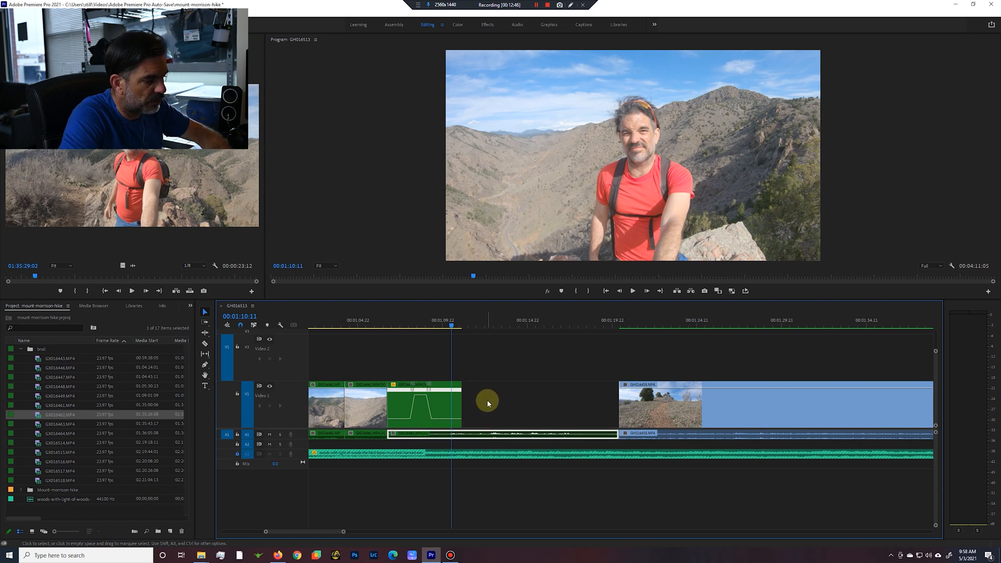
key("Delete")
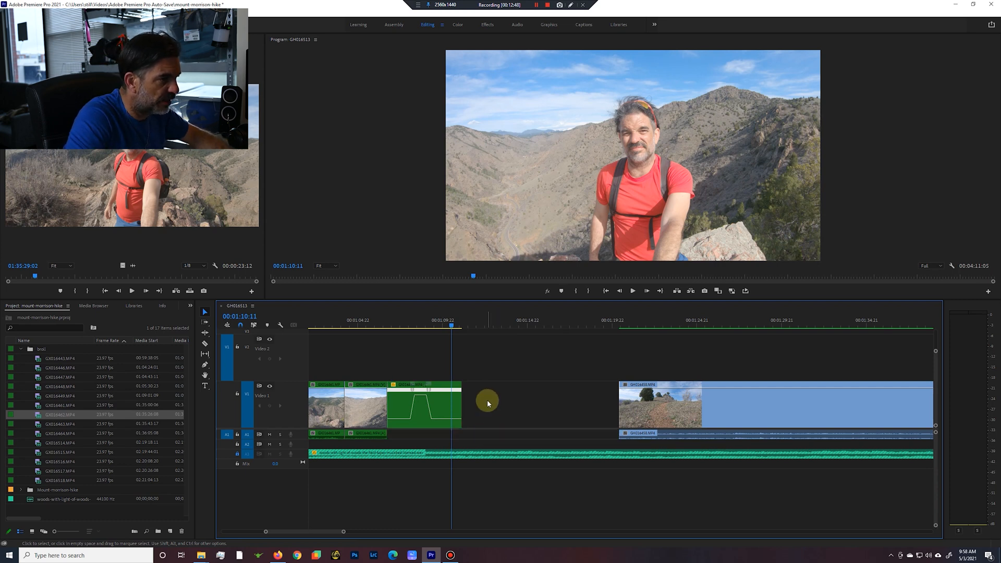
right_click(489, 401)
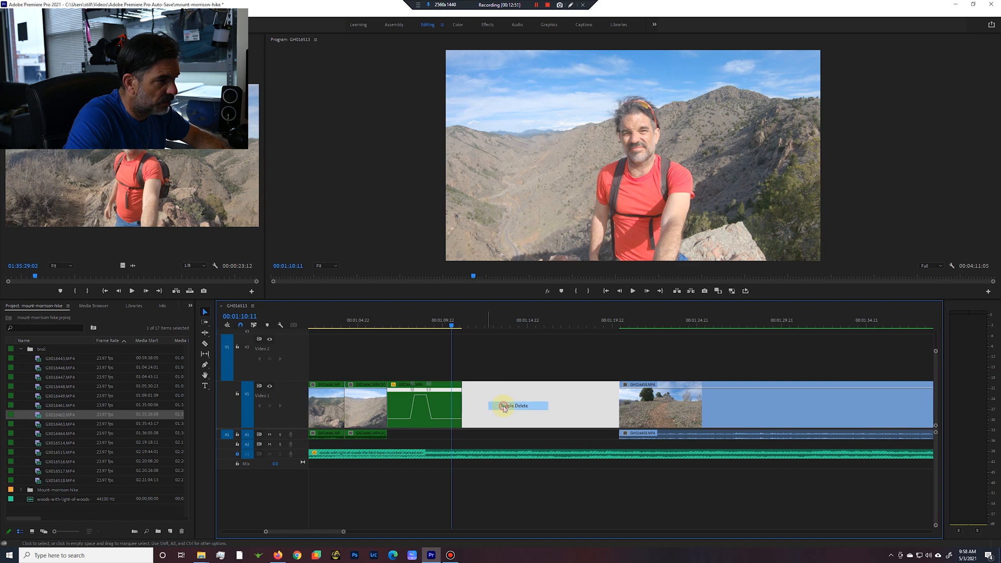
left_click(514, 406)
Reduce the video track heights and play the sequence from 00:01:06:05 through the cut to the uphill trail clip.
left_click(462, 328)
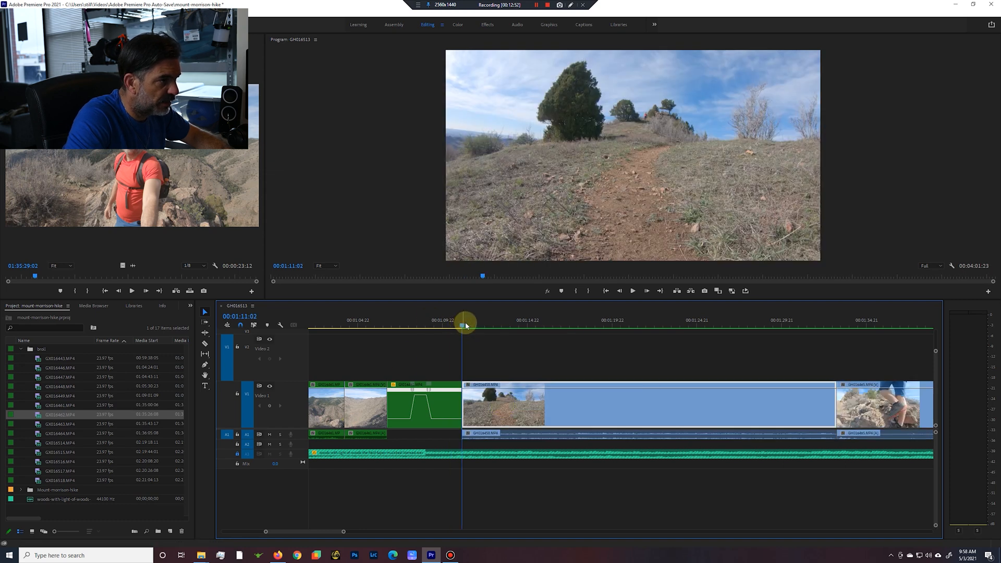
left_click_drag(464, 326, 379, 326)
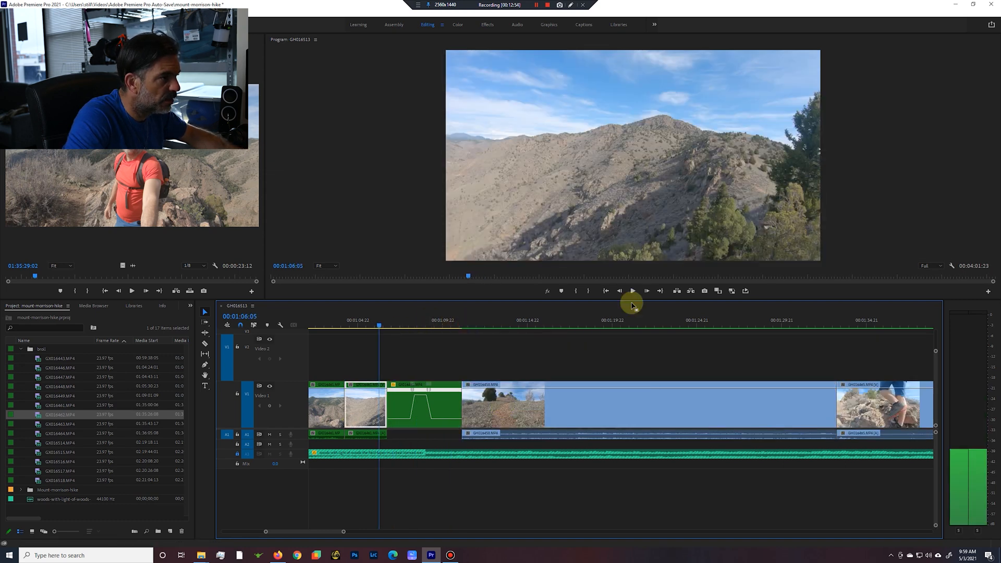
left_click_drag(936, 353, 933, 332)
left_click(632, 293)
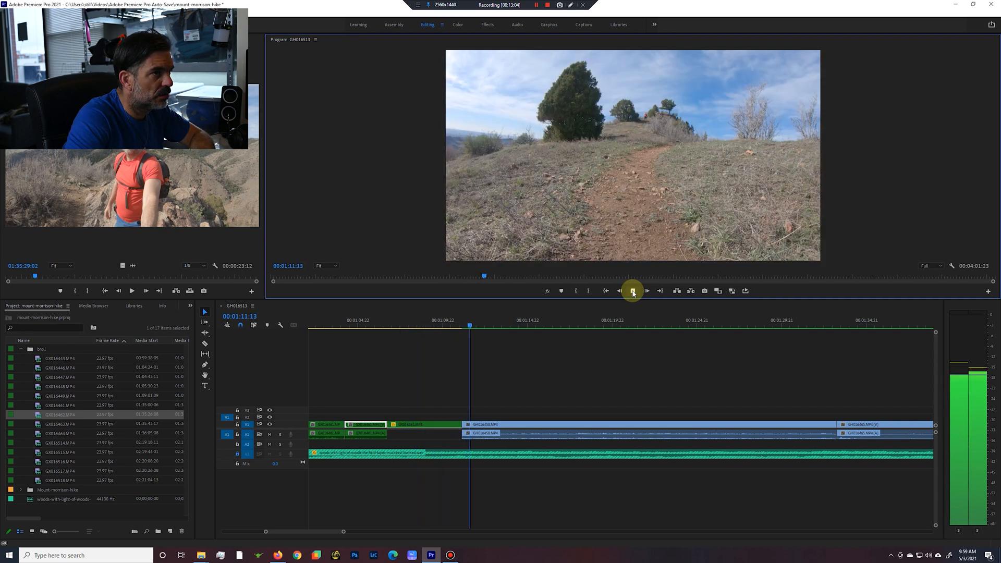
left_click(634, 293)
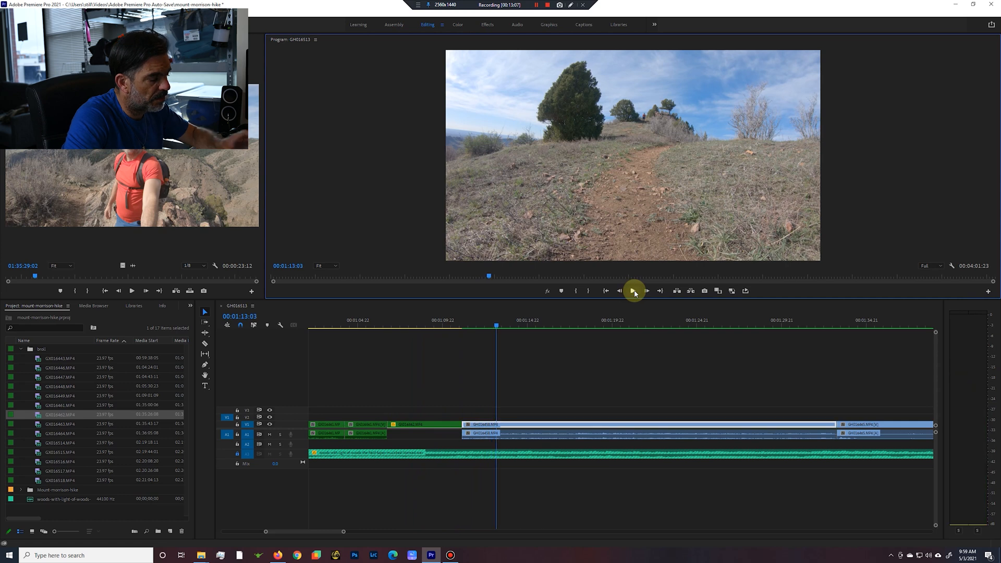
Mark the unwanted rest of the uphill trail clip from about 00:01:13 and extract it from the timeline.
key("Up")
key("i")
left_click_drag(462, 325, 724, 333)
key("i")
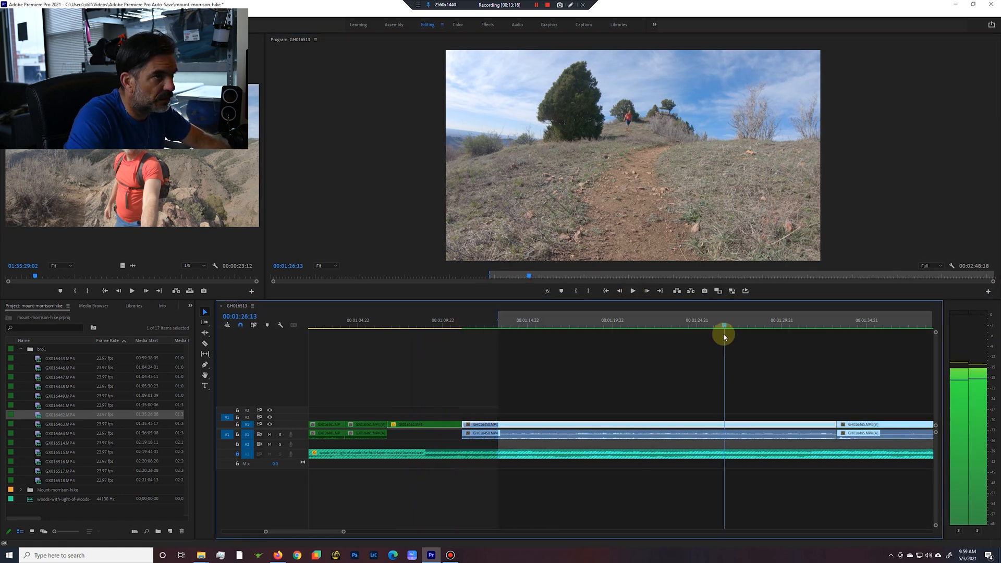
key("o")
key("apostrophe")
Extract the section from 00:01:16:18 to 00:01:22:05, trimming into the start of the rocky ridge clip.
key("i")
left_click_drag(498, 325, 652, 346)
key("i")
key("o")
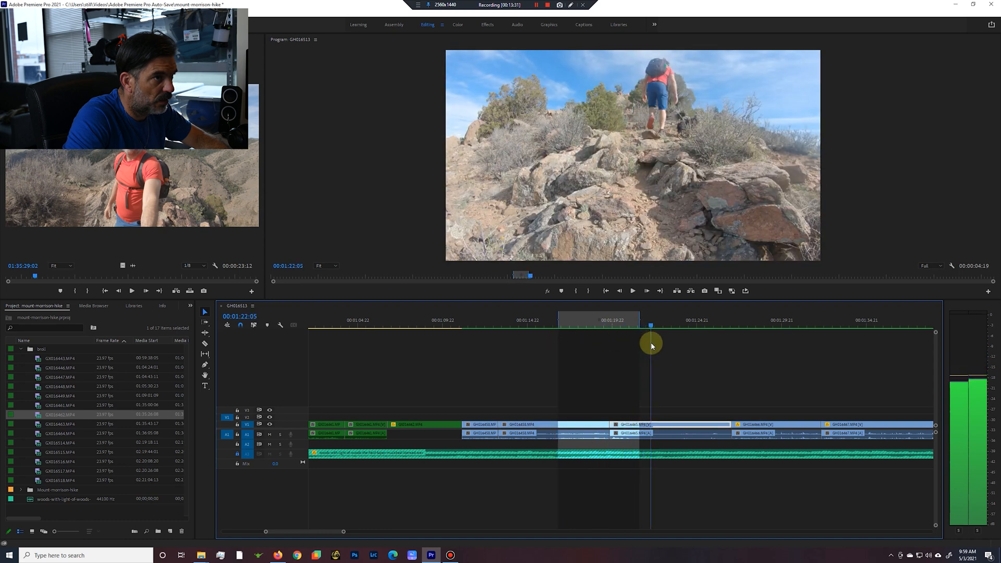
key("o")
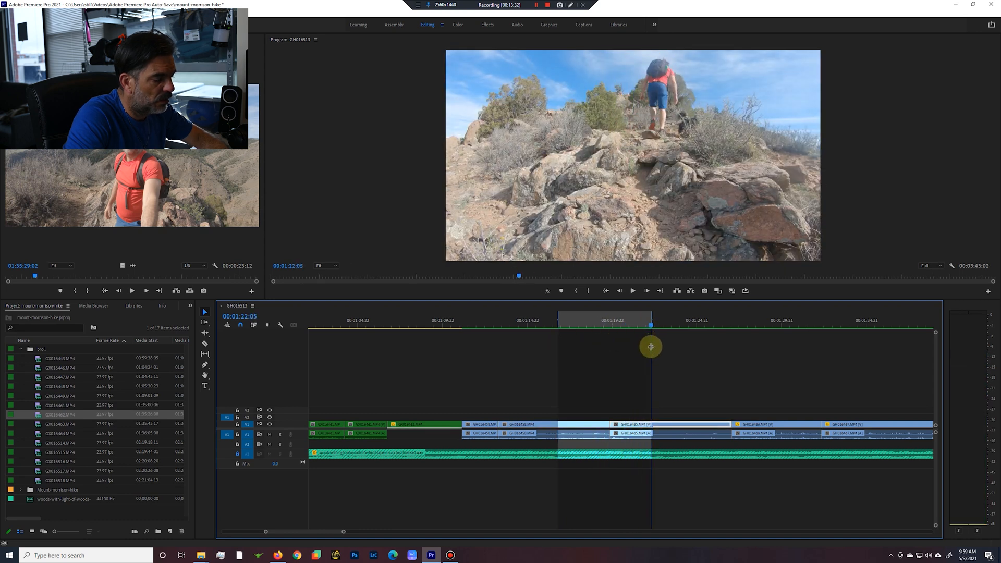
key("apostrophe")
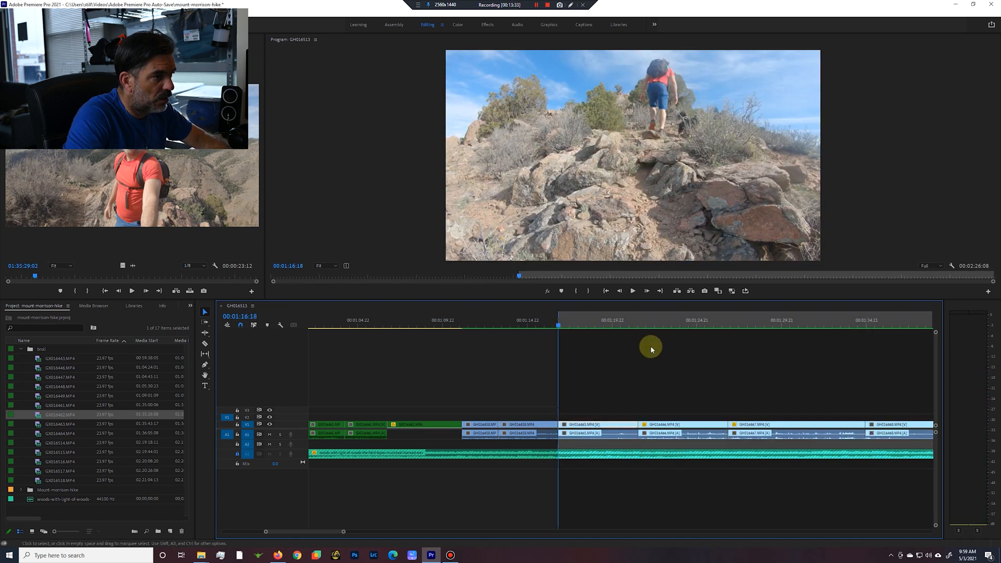
Play the rocky ridge clip and extract its ending from about 00:01:20 into the start of the hiking shoes clip.
left_click(634, 291)
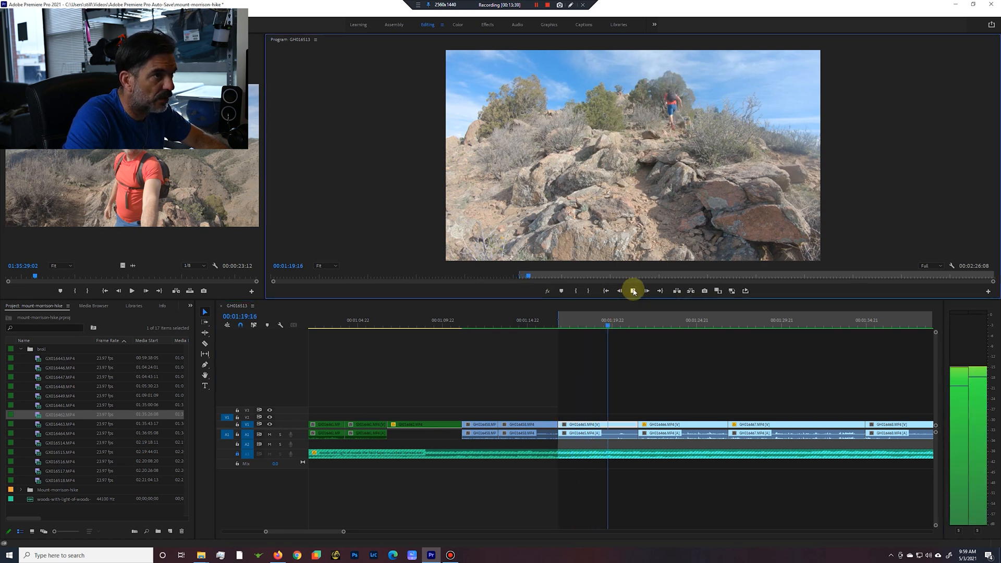
key("i")
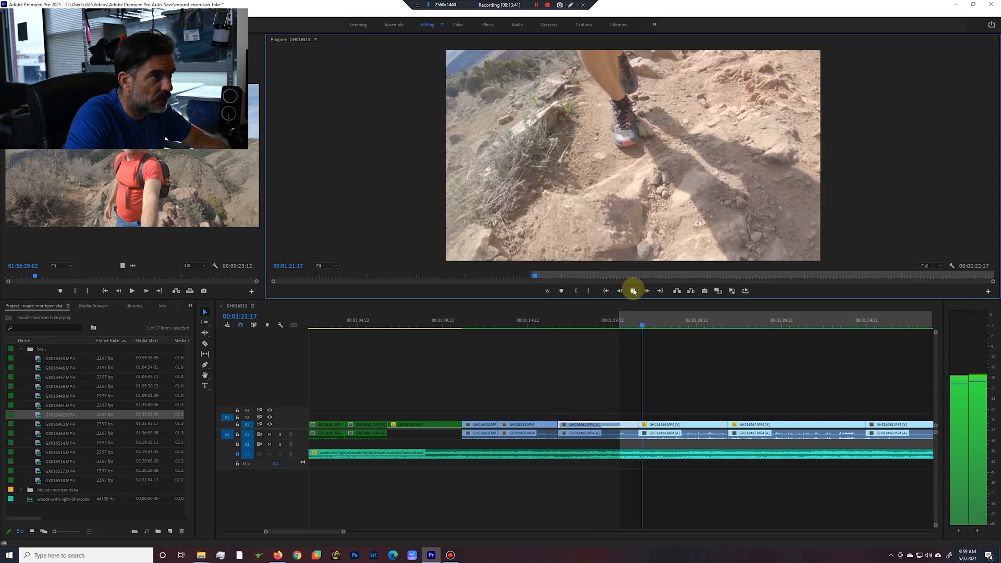
key("o")
key("apostrophe")
Play the hiking shoes clip and extract the footage from 00:01:22:21 up to the trail clip with boulders and trees.
left_click(634, 291)
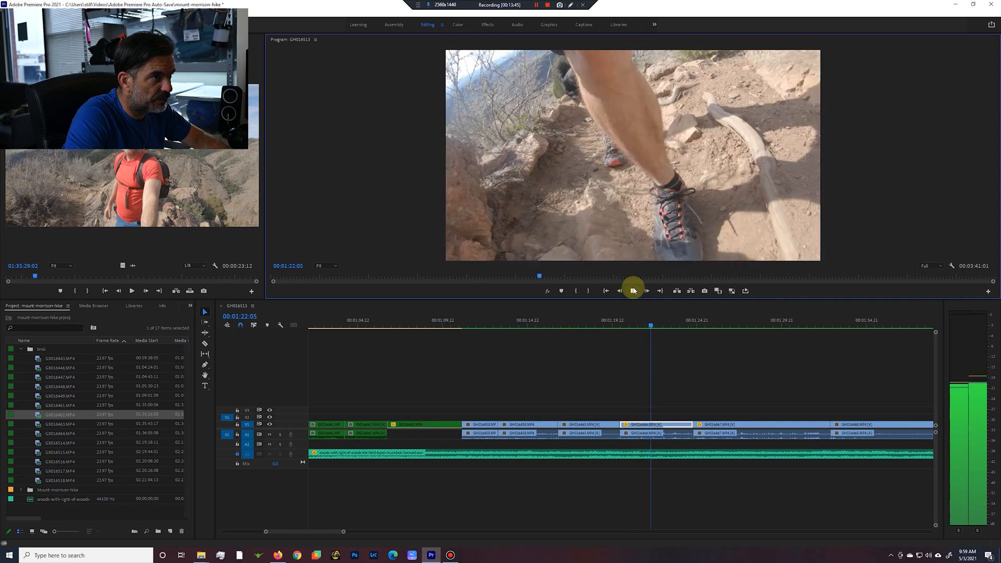
key("i")
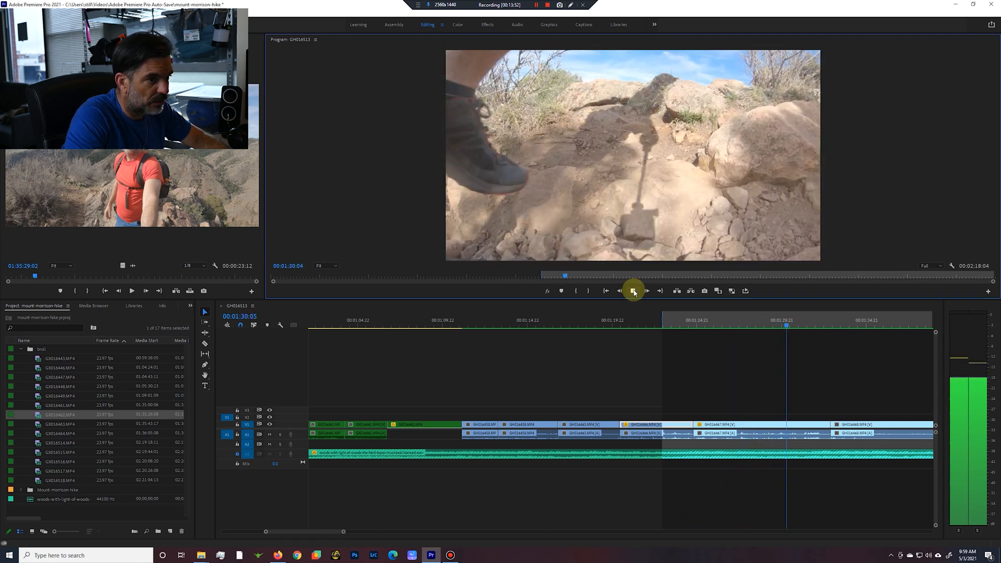
left_click(633, 292)
key("o")
key("apostrophe")
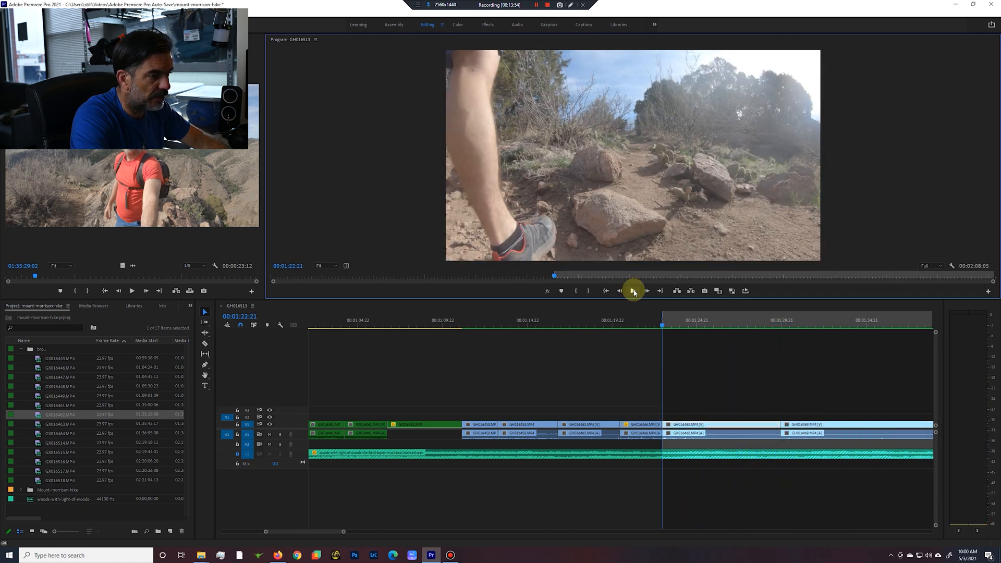
Extract the section from about 00:01:25 to about 00:01:31, trimming the boulder trail clip's end and the dirt trail clip's start.
left_click(634, 291)
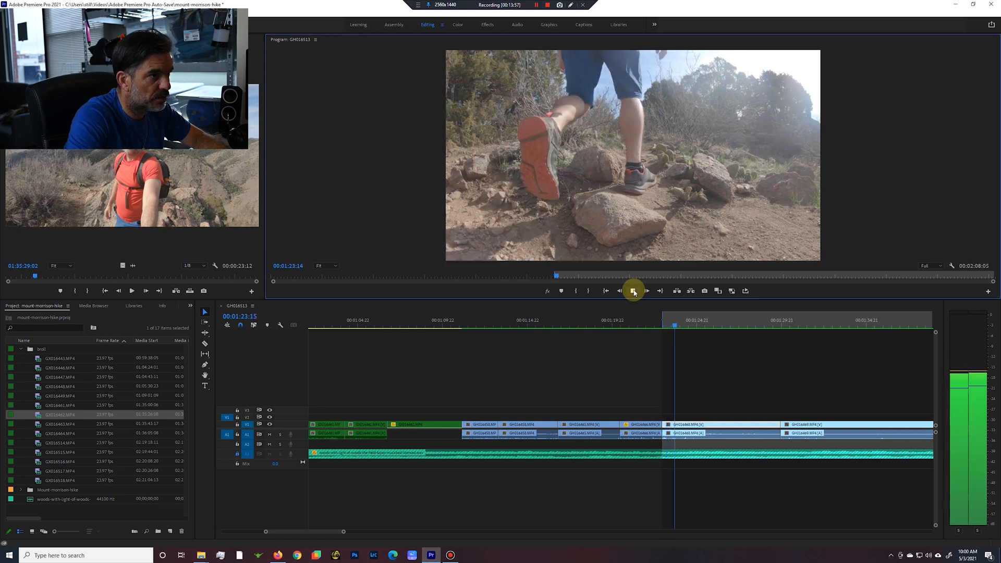
key("i")
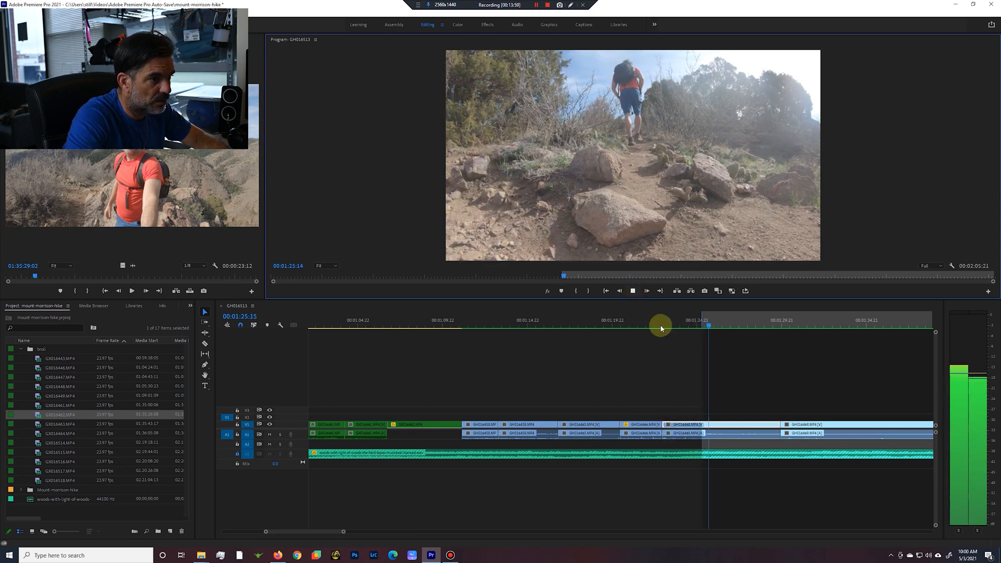
left_click_drag(723, 326, 809, 337)
key("o")
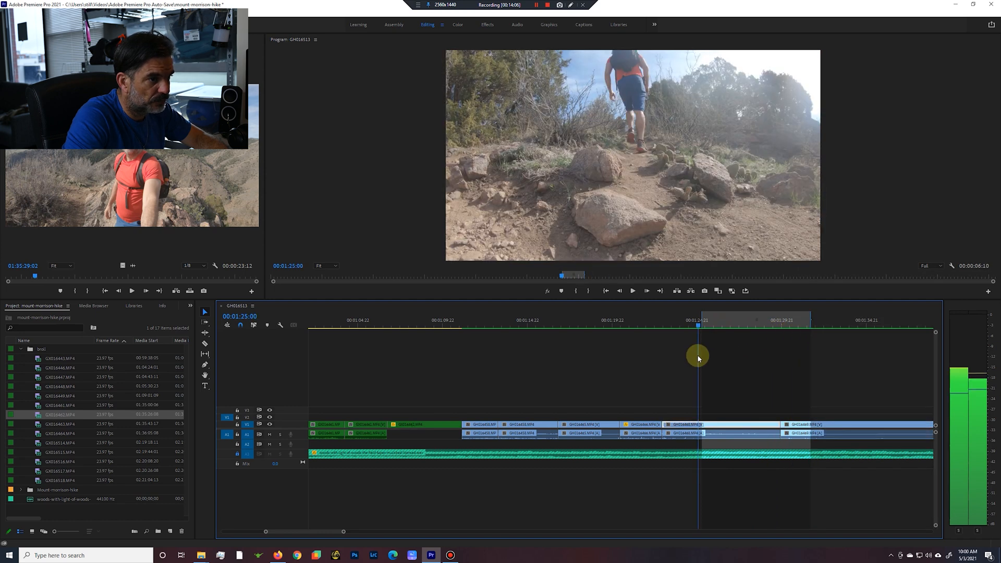
key("'")
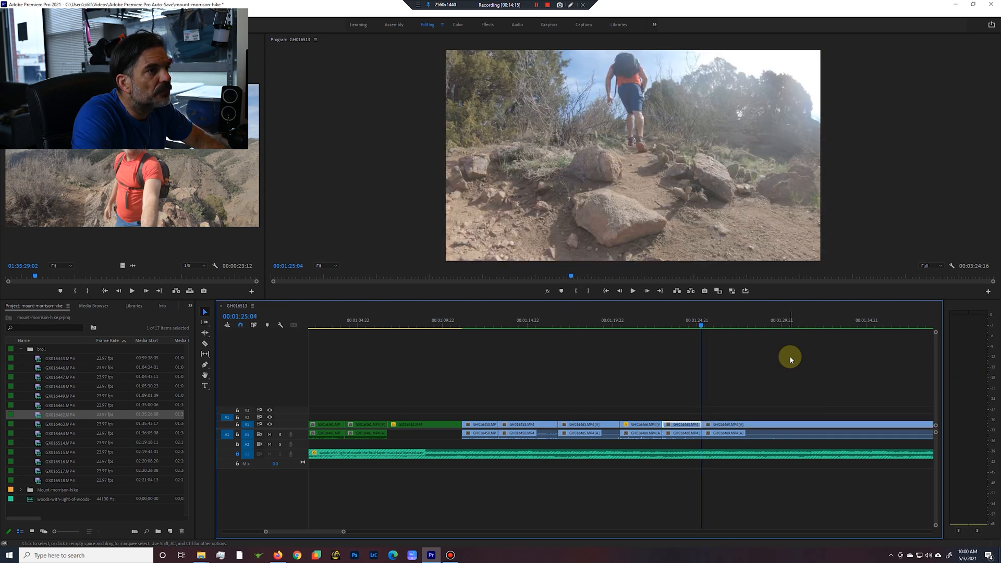
Enlarge and reposition the dirt trail clip to line the hiker up with the previous shot, and play back the cut.
key("Right")
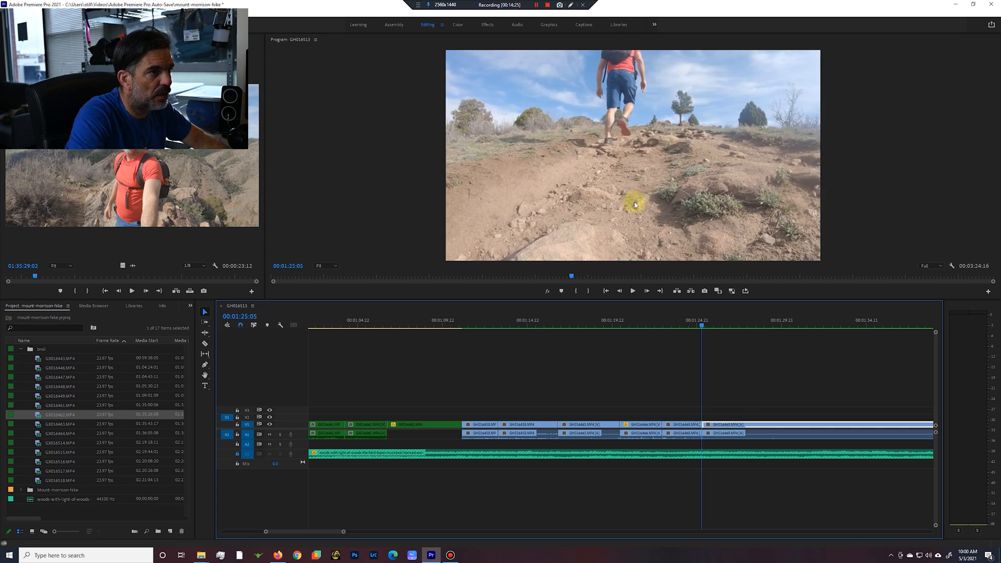
left_click(641, 181)
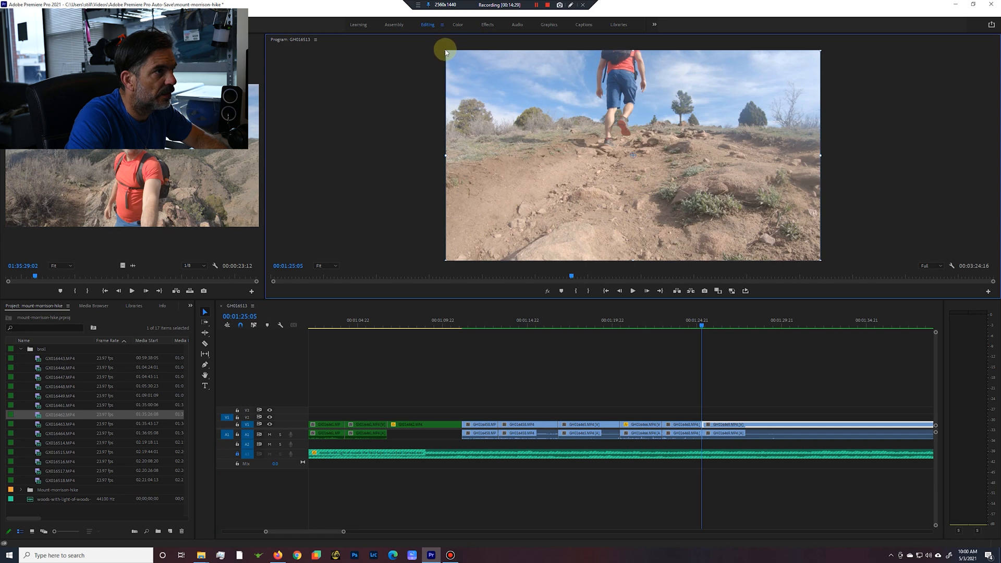
left_click_drag(446, 155, 412, 155)
left_click_drag(607, 149, 613, 163)
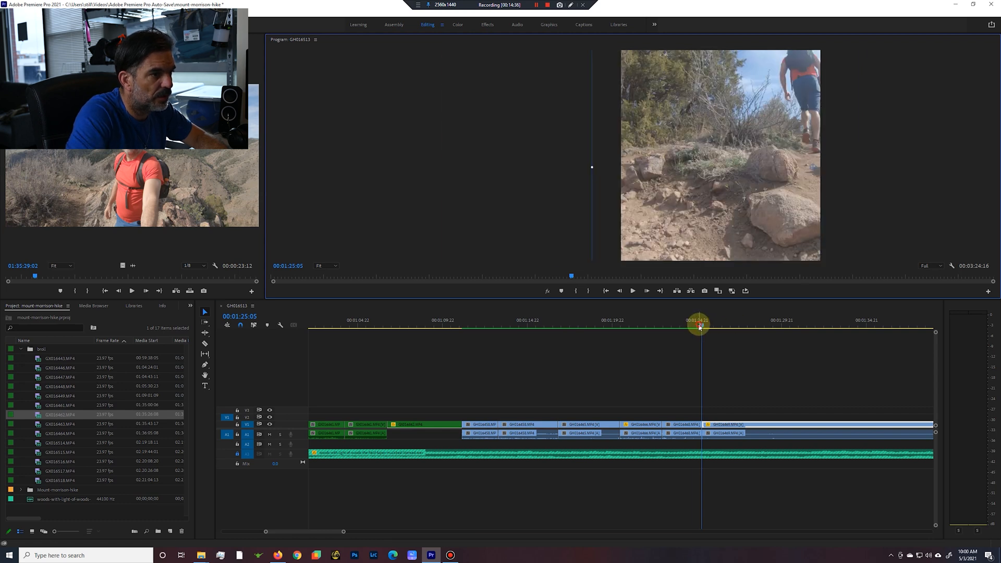
left_click_drag(700, 327, 704, 326)
left_click(646, 173)
left_click_drag(640, 179, 655, 179)
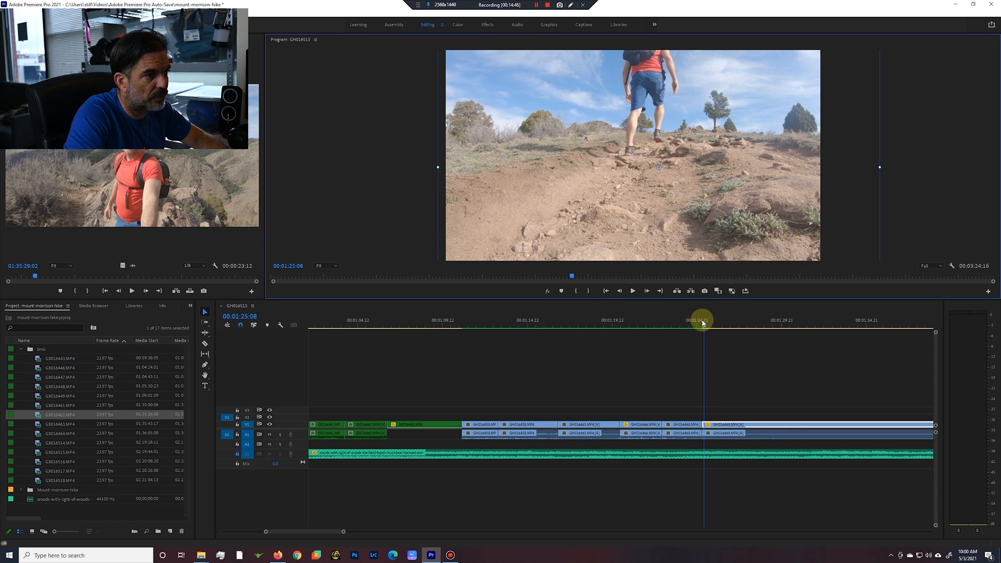
left_click_drag(704, 327, 689, 329)
left_click(634, 291)
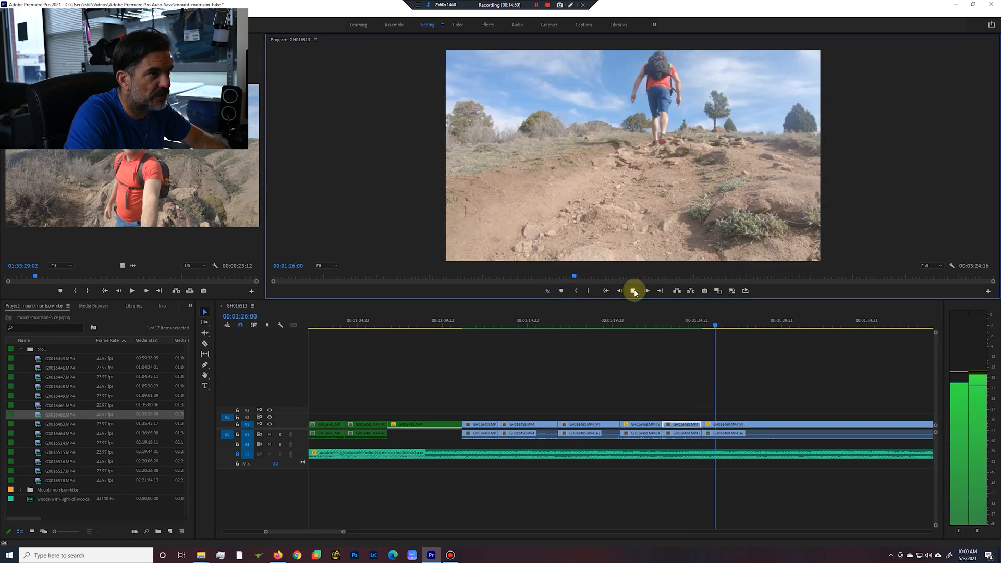
Mark the dirt trail clip from about 00:01:29 to its end and extract that remainder.
key("i")
left_click(438, 493)
key("minus")
key("minus")
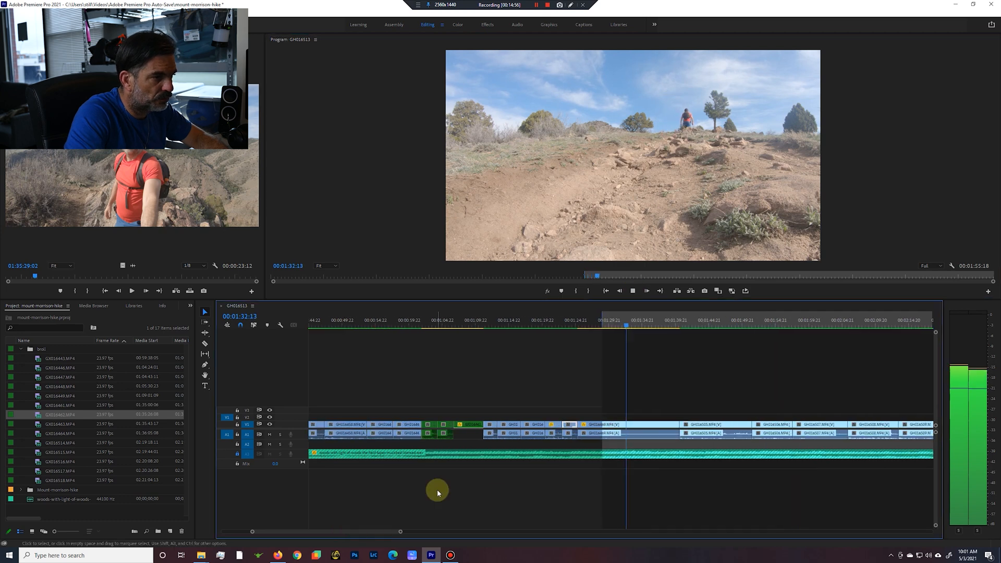
key("Down")
key("o")
key("apostrophe")
Extract about the first five seconds of the tree stump trail clip from the cut after the dirt trail clip.
key("i")
key("Left")
key("Right")
left_click_drag(601, 327, 635, 329)
key("o")
key("apostrophe")
Extract the section from about 00:01:32 to about 00:01:36, joining the tree stump trail clip to the large boulder hill clip.
key("i")
left_click(634, 291)
key("i")
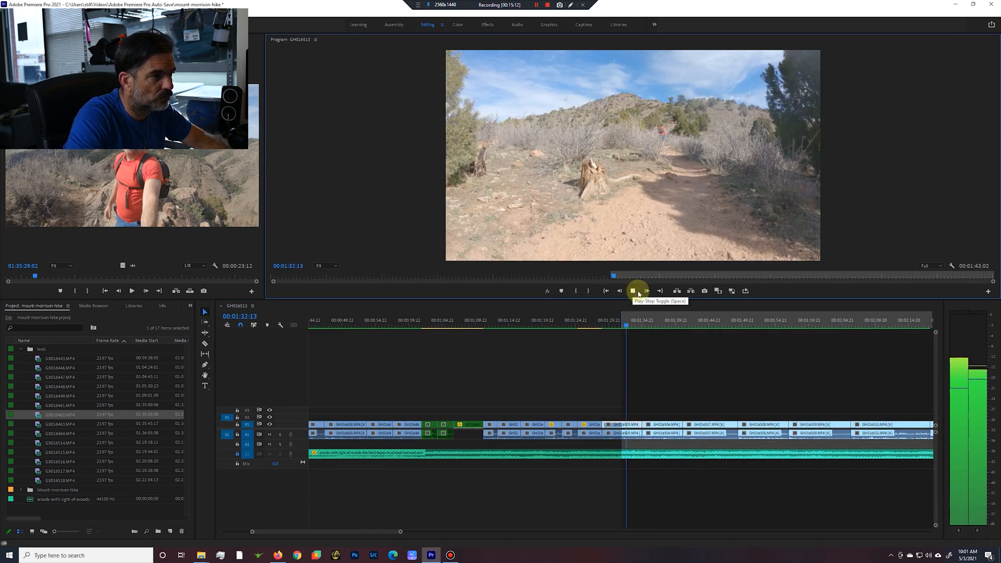
left_click(637, 294)
key("o")
mouse_move(652, 326)
left_mouse_down()
mouse_move(631, 329)
mouse_move(655, 332)
left_mouse_up()
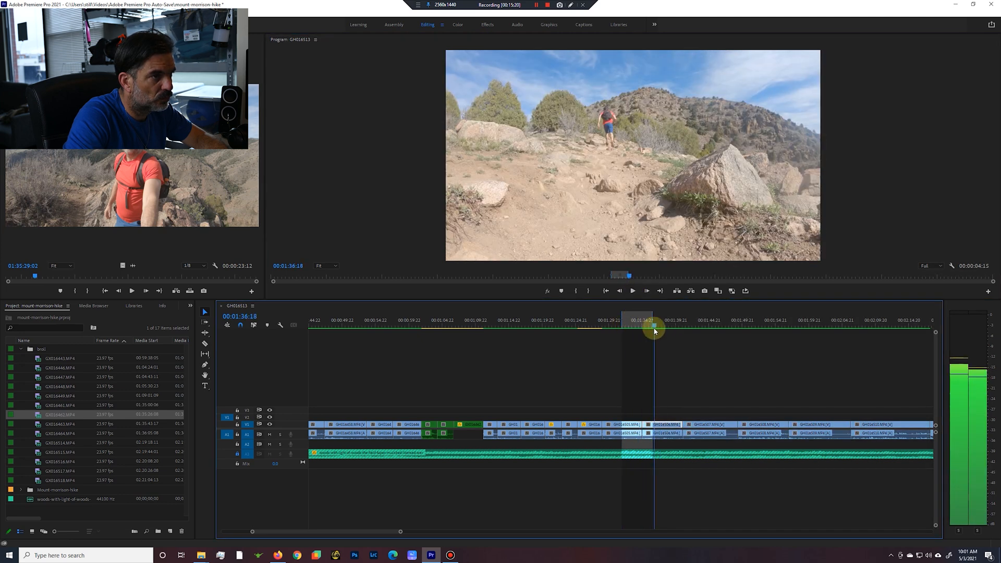
key("apostrophe")
Trim the large boulder hill clip at 00:01:33:15 by extracting its ending and the start of the rocks-and-trees clip.
left_click(633, 291)
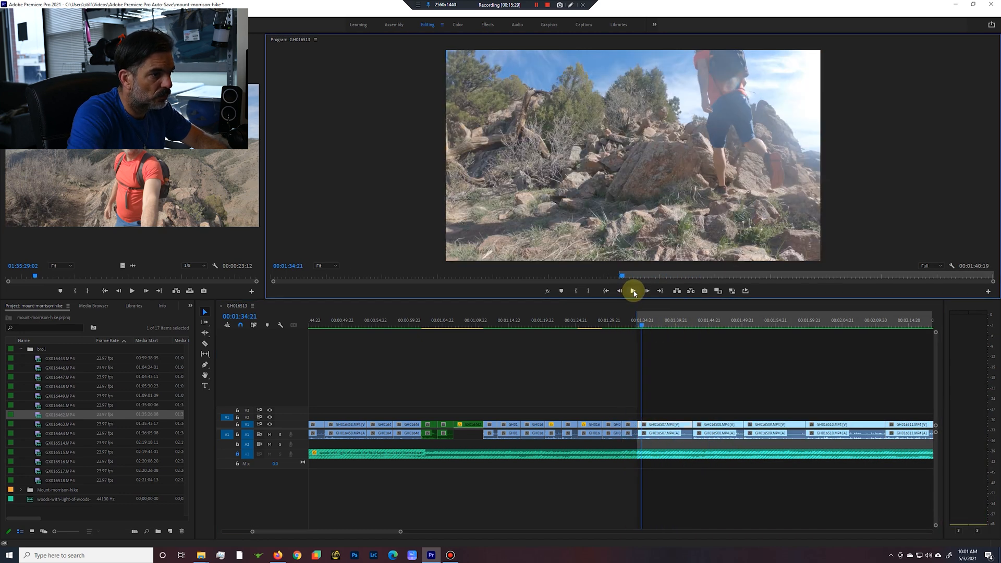
key("j")
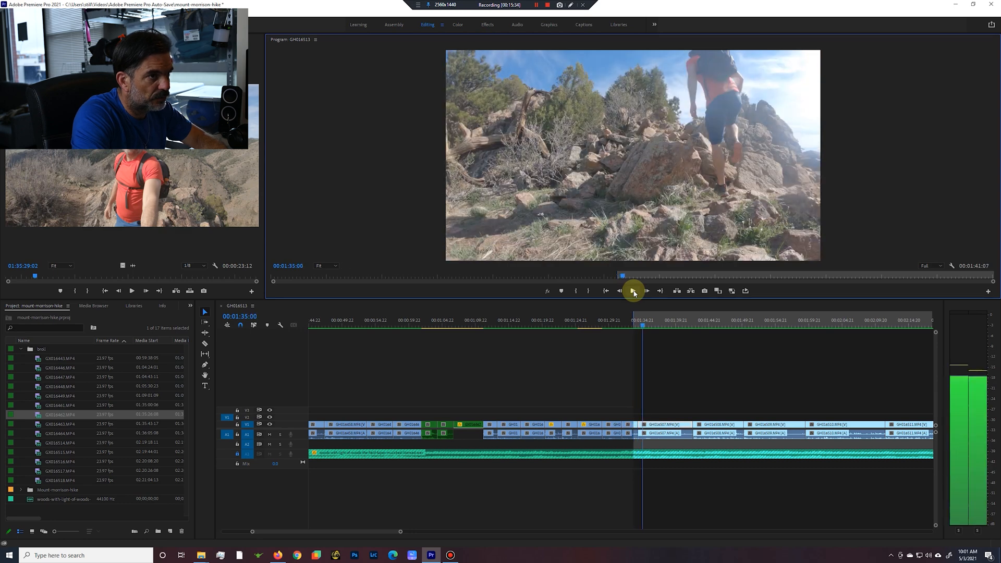
left_click(634, 292)
key("o")
key("apostrophe")
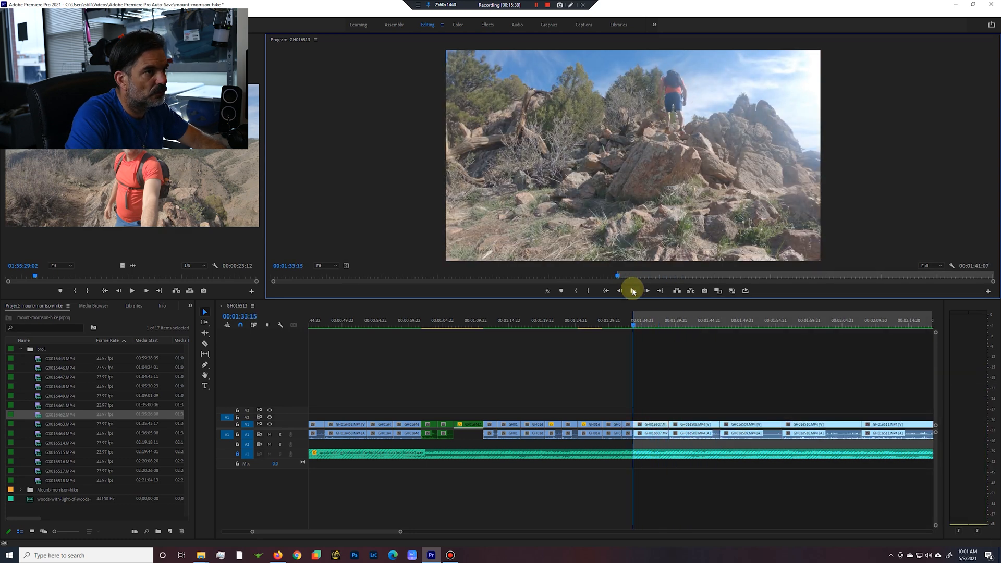
Play on to the steep rock scramble clip and extract its ending from 00:01:46:01.
left_click(633, 291)
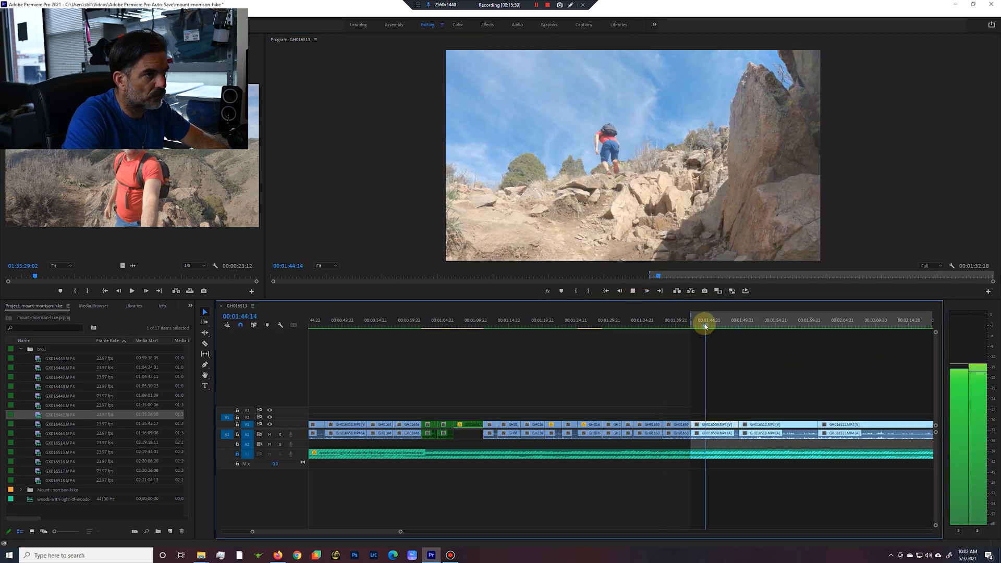
key("i")
key("space")
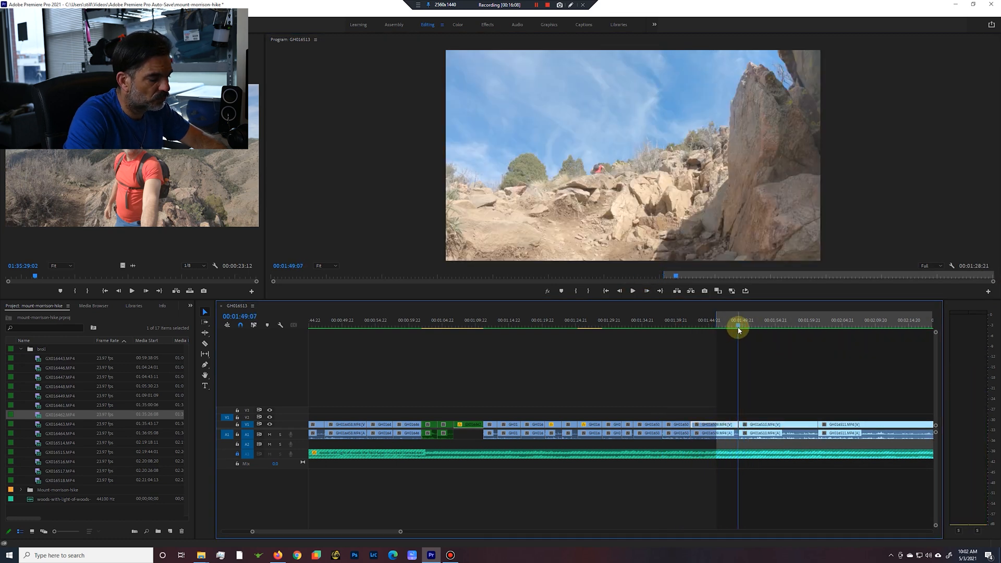
key("apostrophe")
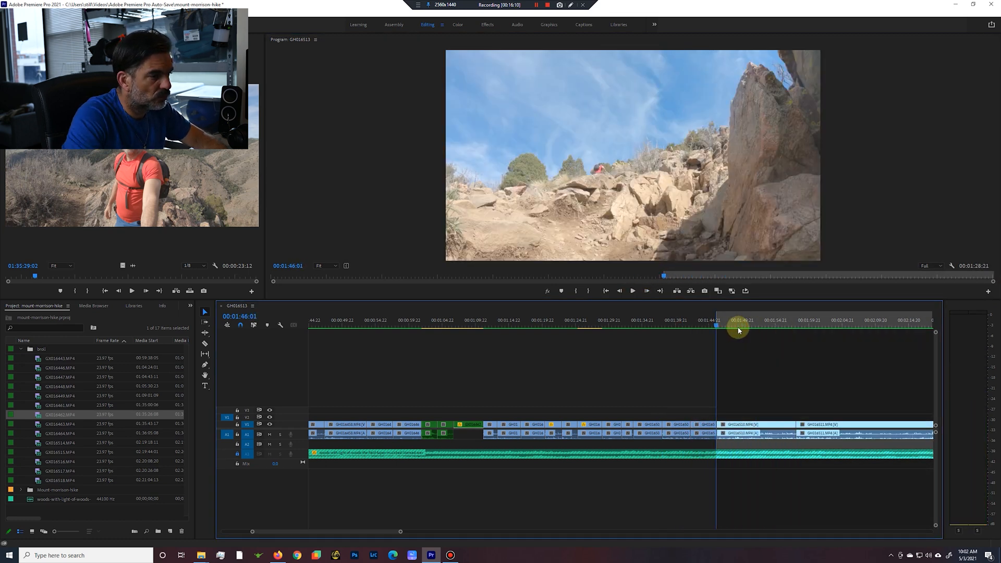
Extract the section from 00:01:50:09 to 00:02:00:16, trimming into the start of the cliff climbing clip.
left_click(634, 291)
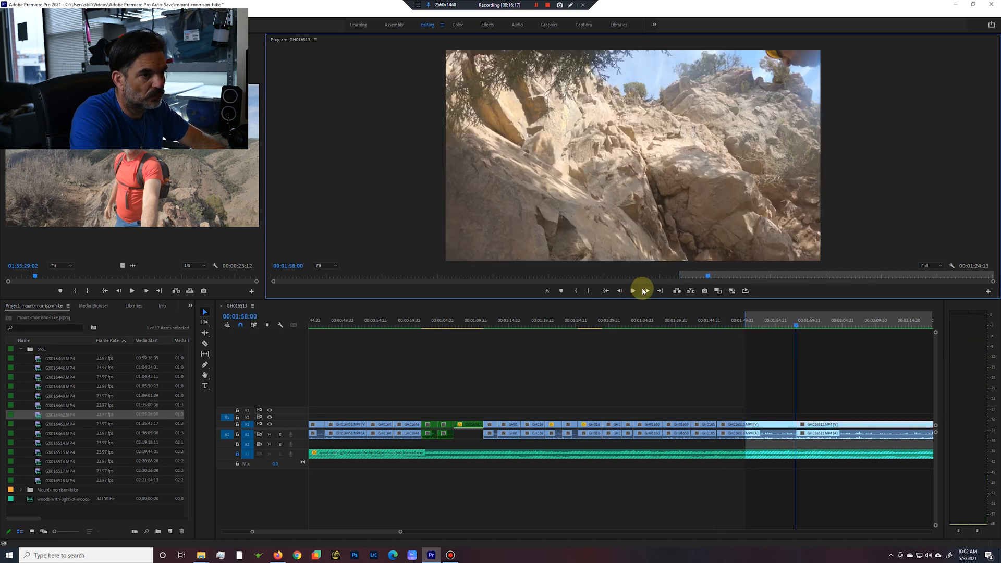
key("space")
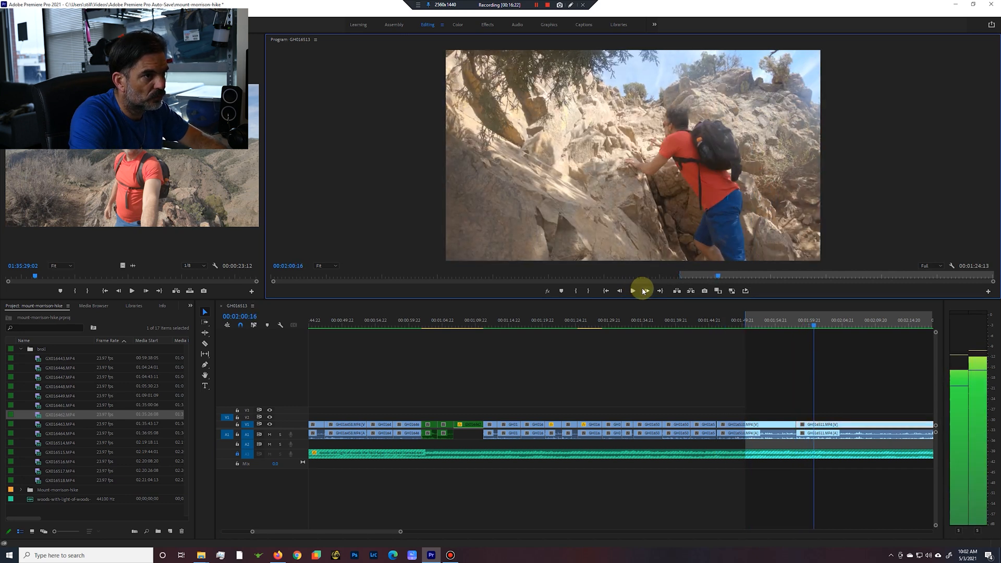
key("o")
key("apostrophe")
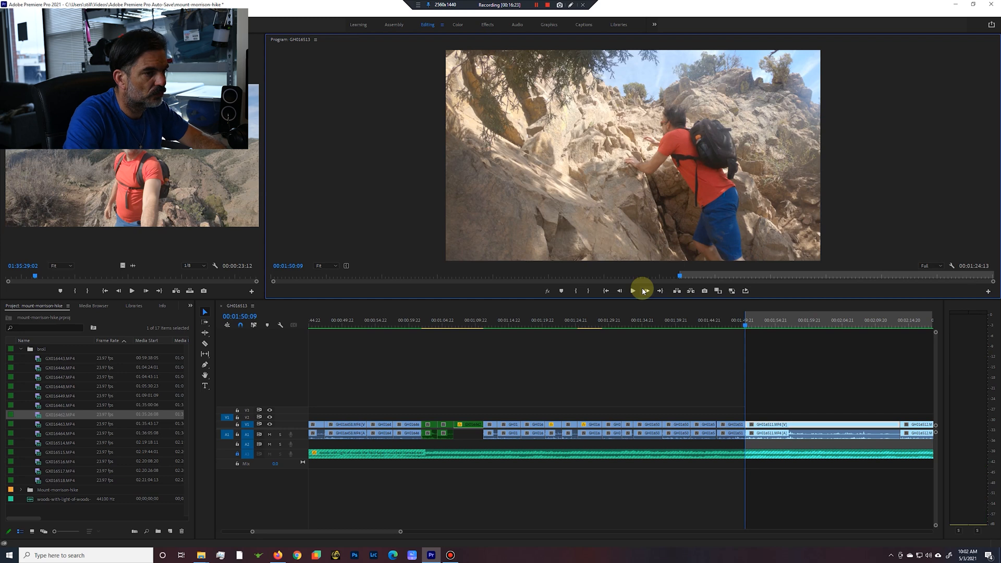
Extract the section from about 00:02:04 to 00:02:14:23 after the cliff climbing clip and play the rocky slope clip.
left_click(634, 292)
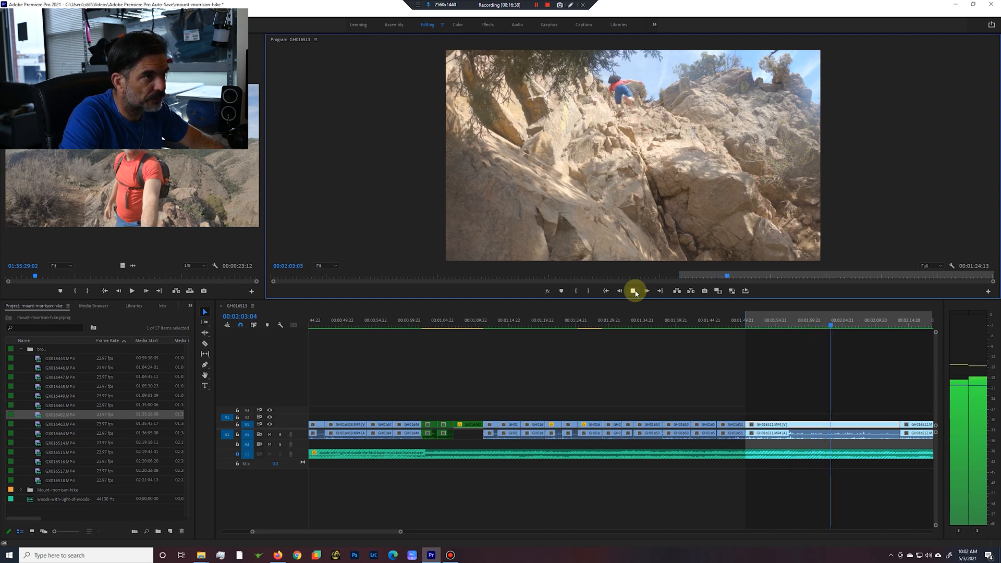
left_click(634, 291)
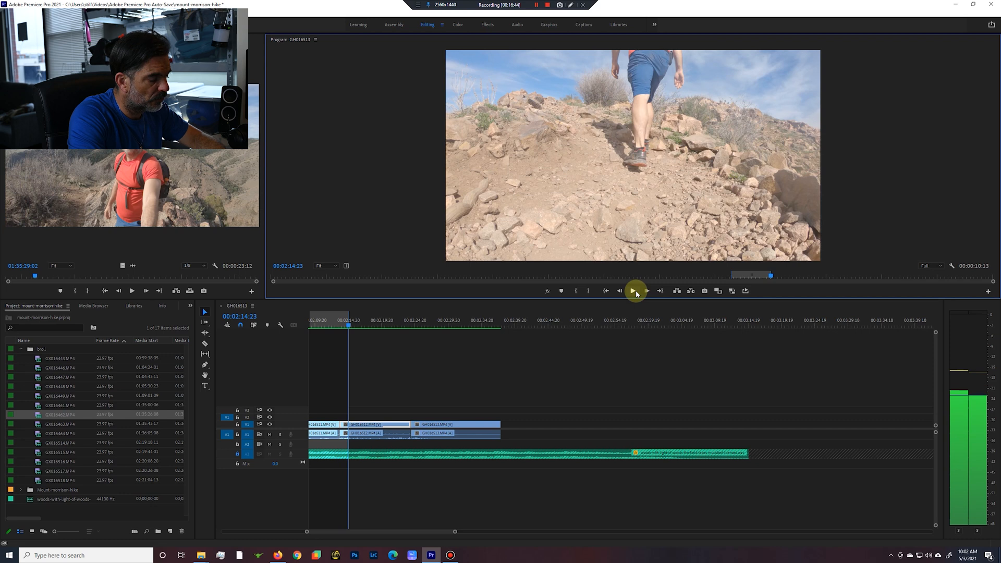
left_click(634, 291)
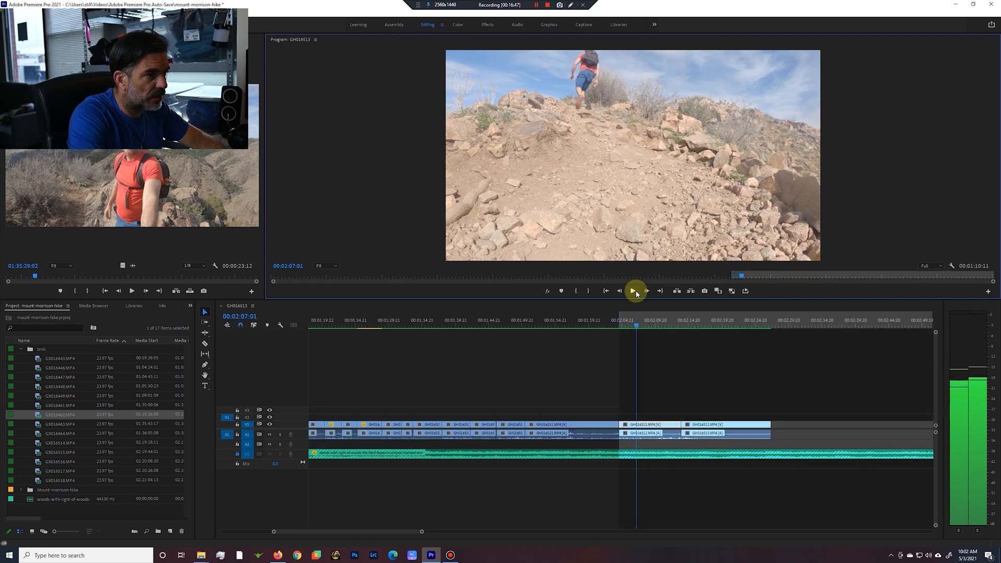
Extract the section from 00:02:09:14 to 00:02:13:18 and play the summit clip through to its end.
key("w")
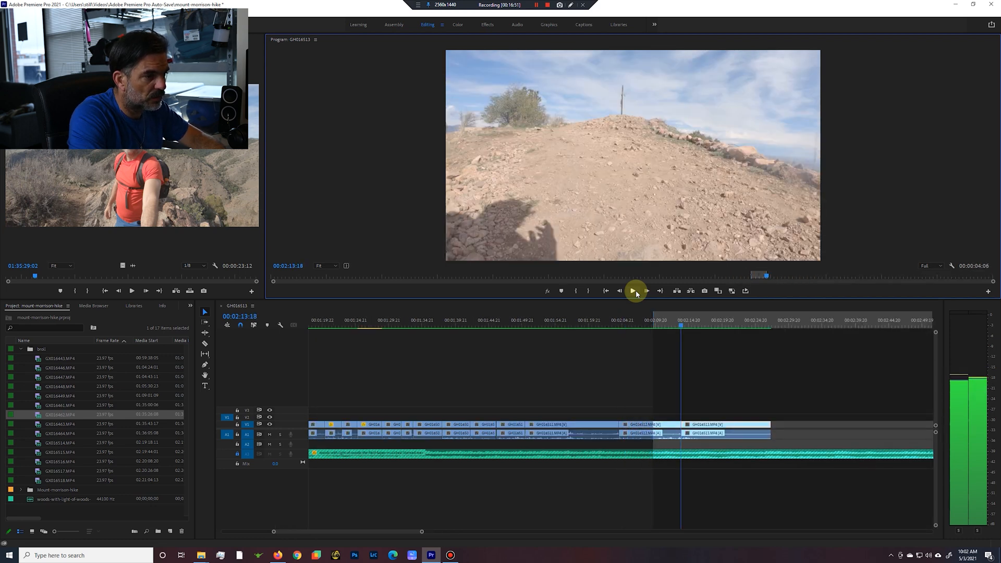
left_click(635, 292)
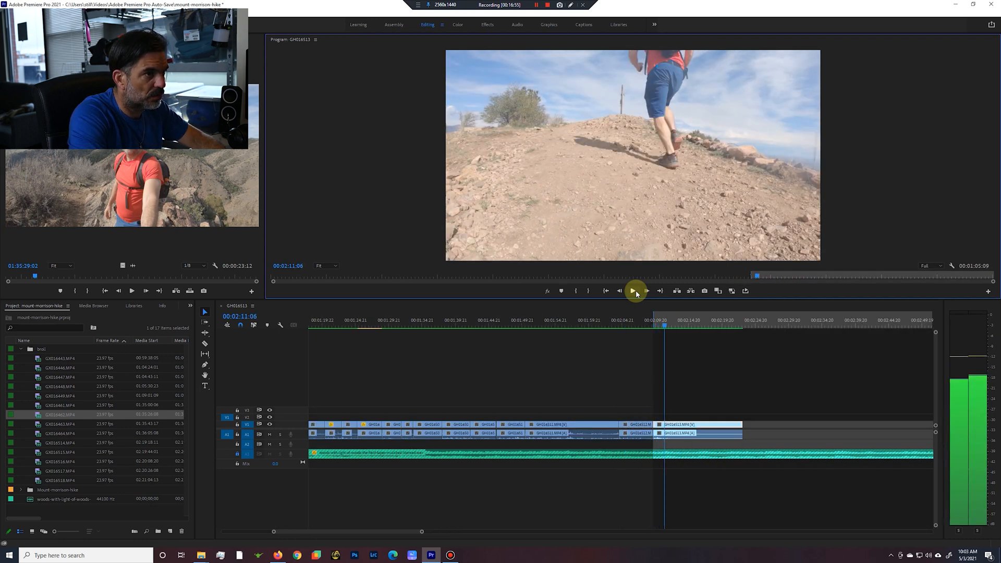
key("q")
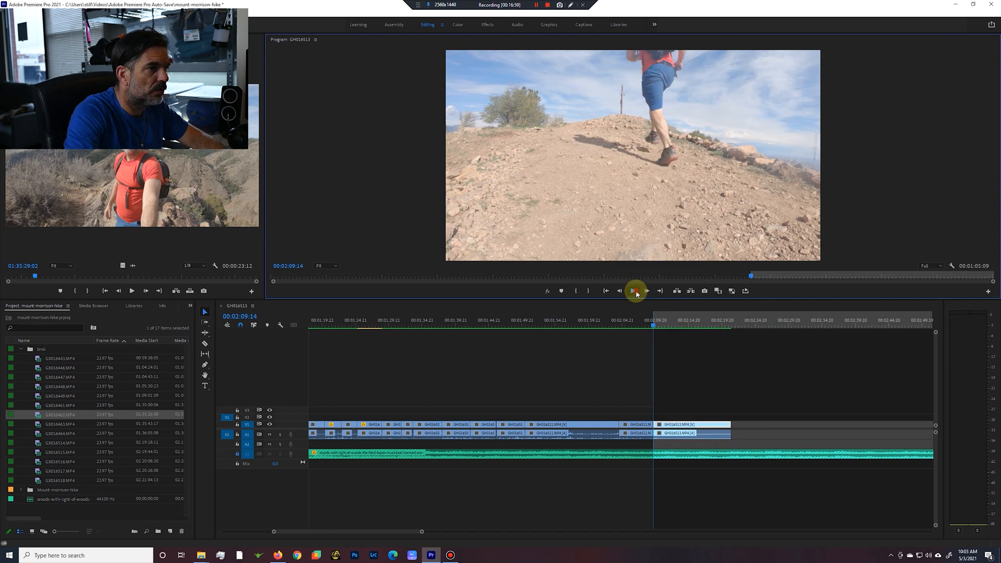
left_click(635, 292)
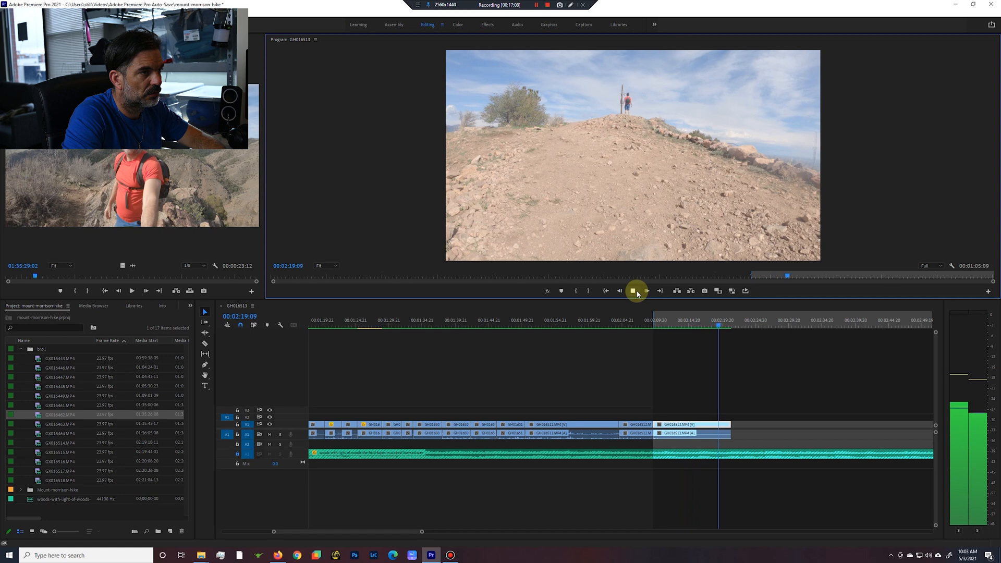
left_click(634, 291)
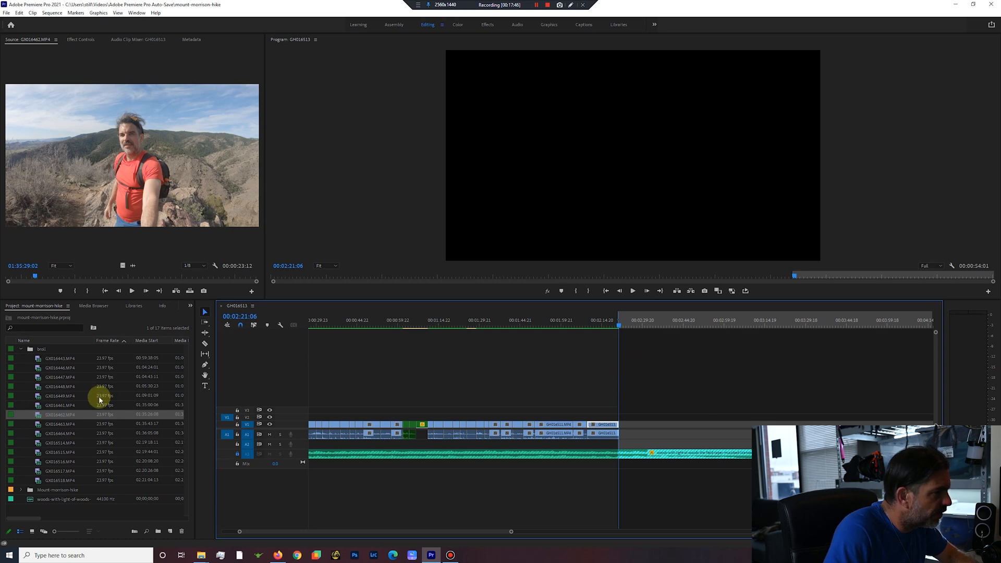
Preview the B-roll clips GX016464, GX016514, GX016515, GX016516 and GX016517 from the project bin.
double_click(38, 434)
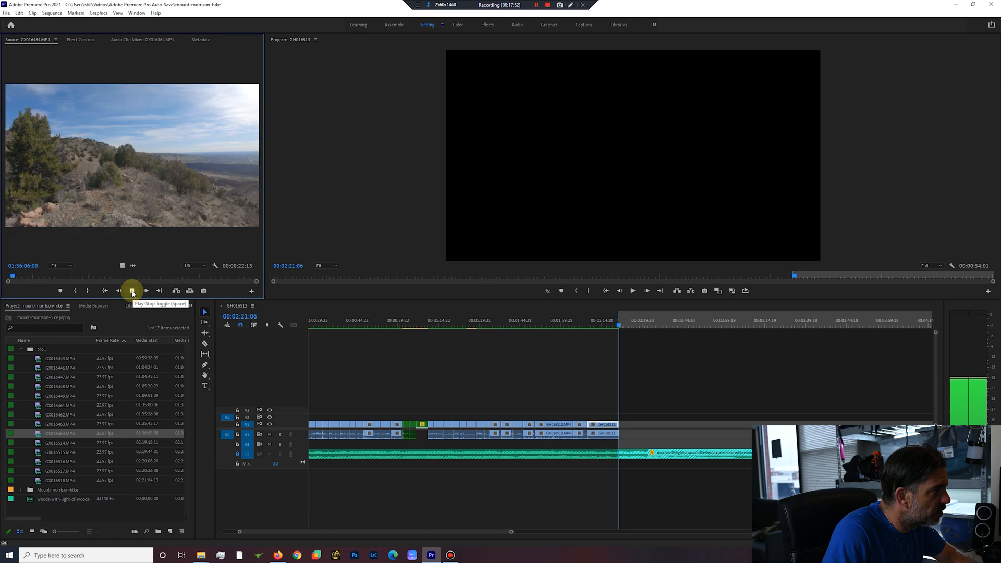
double_click(42, 443)
left_click(132, 290)
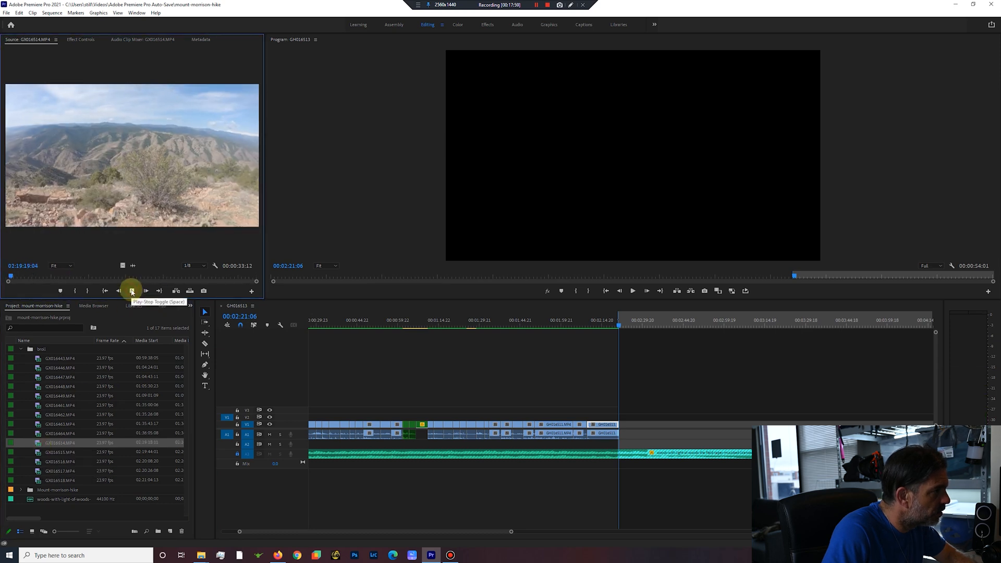
double_click(38, 452)
left_click(132, 291)
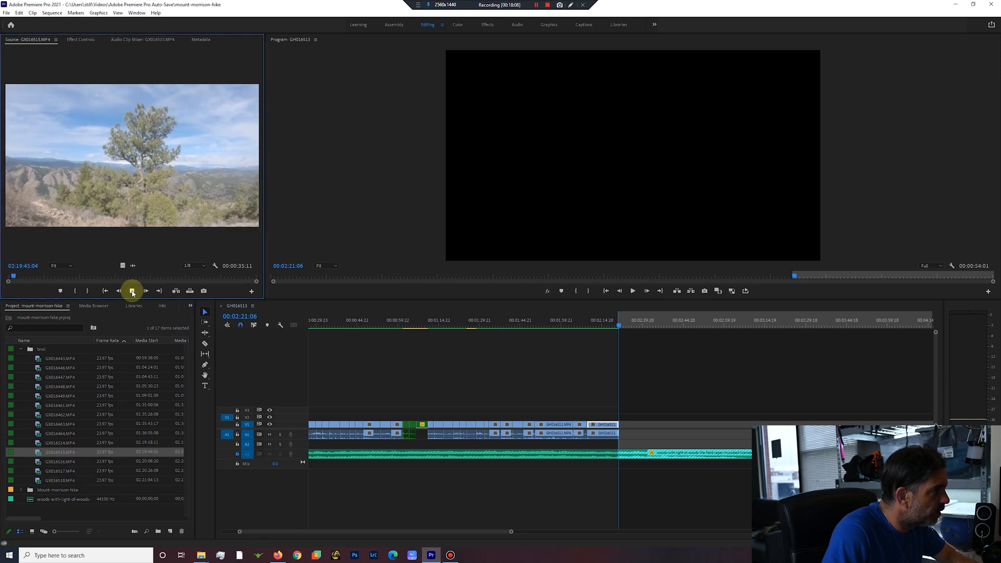
double_click(37, 461)
left_click(133, 292)
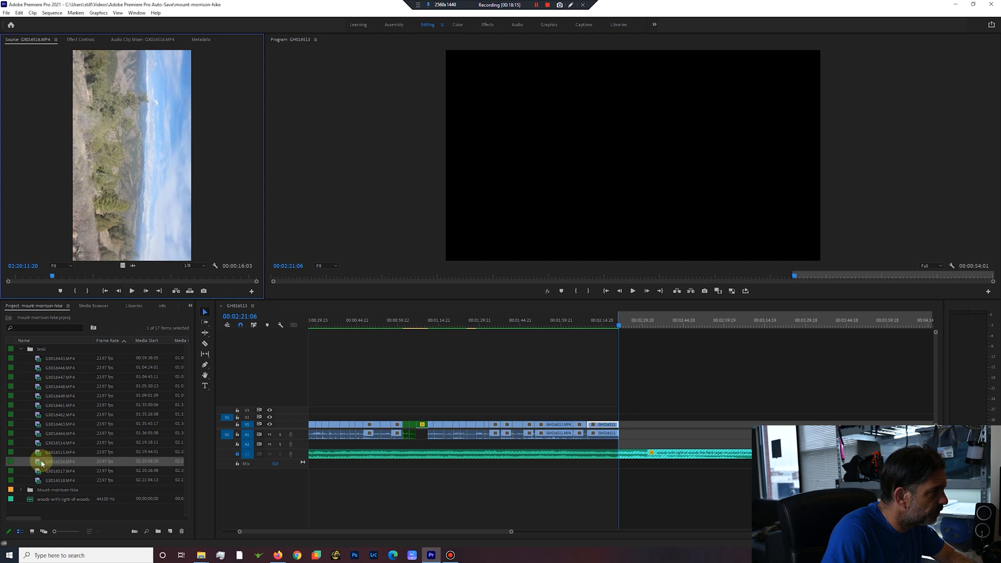
double_click(38, 471)
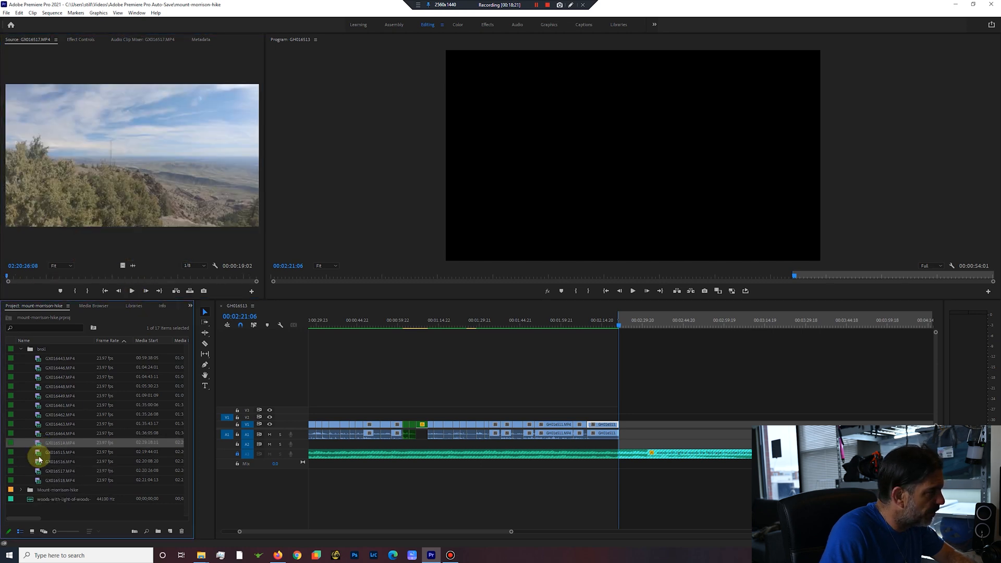
Add clips GX016514 to GX016518 to the sequence at 00:02:21:06 and extract a middle section of GX016514 from about 00:02:25.
left_click(41, 481, "shift")
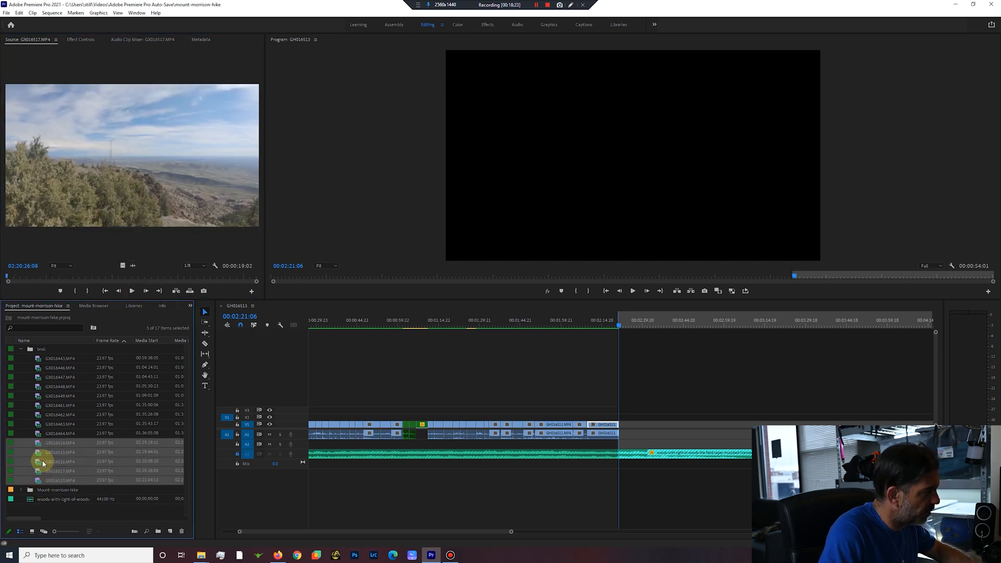
left_click_drag(270, 440, 821, 426)
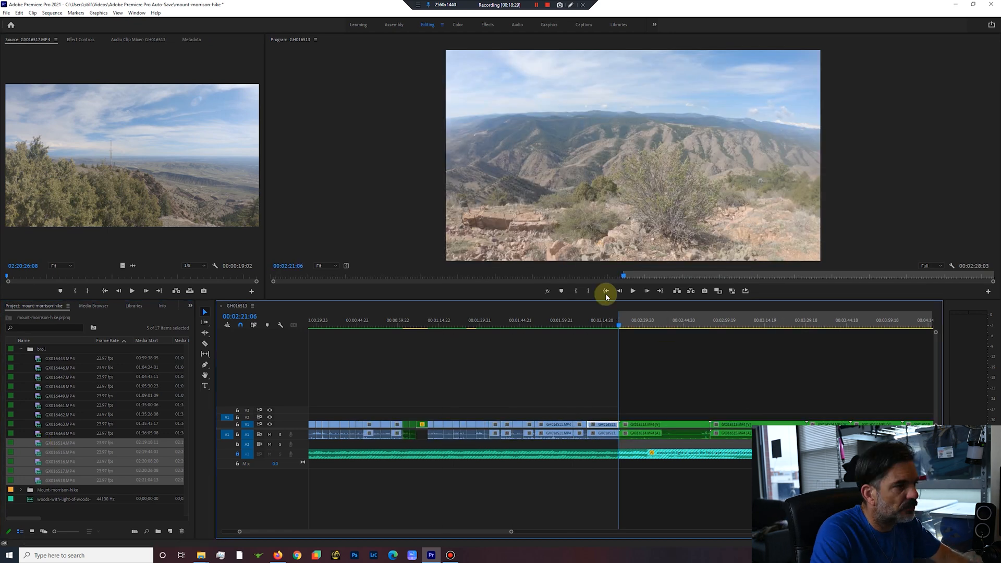
left_click(633, 291)
left_click_drag(627, 327, 658, 328)
left_click(633, 291)
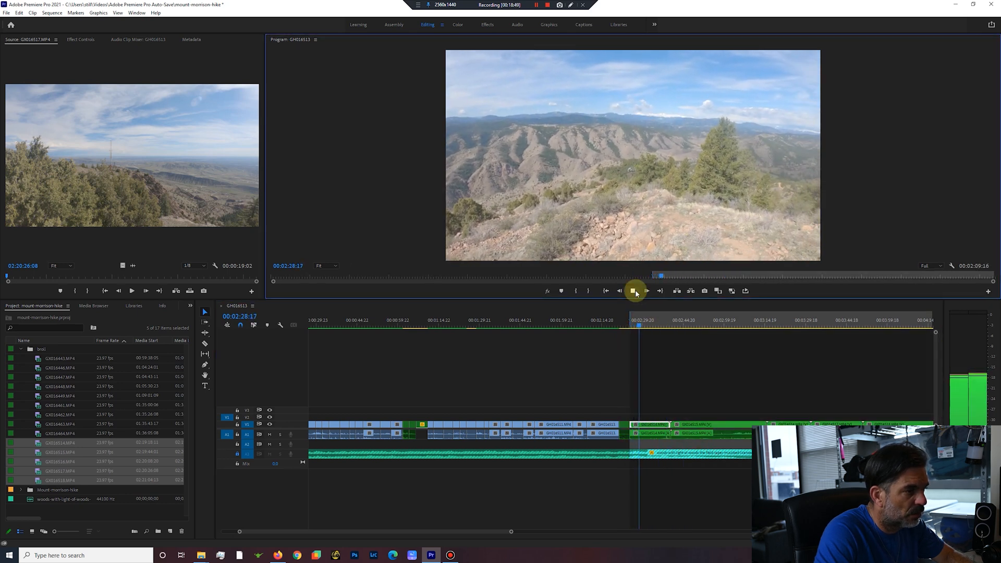
Cut from GX016514 into GX016515 at about 00:02:29, and extract the rest of GX016515 from 00:02:33:12 to 00:02:58:14.
left_click_drag(645, 324, 688, 328)
left_click(634, 291)
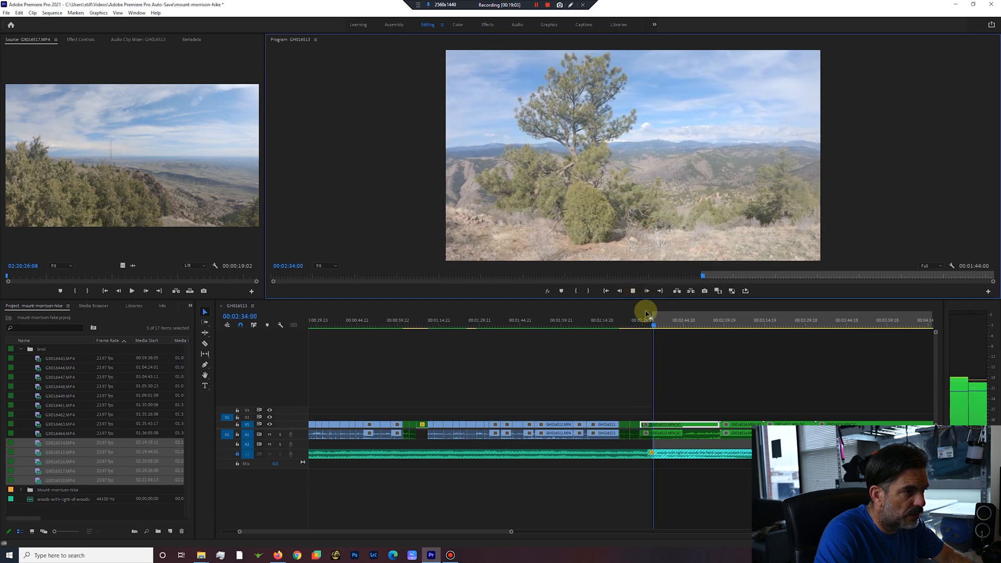
left_click_drag(655, 327, 719, 332)
key("o")
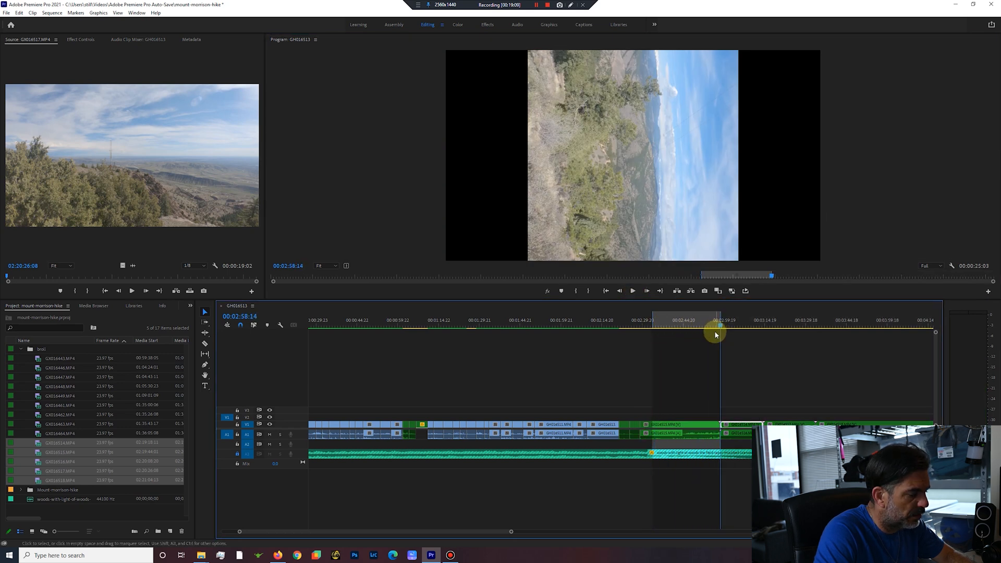
key("apostrophe")
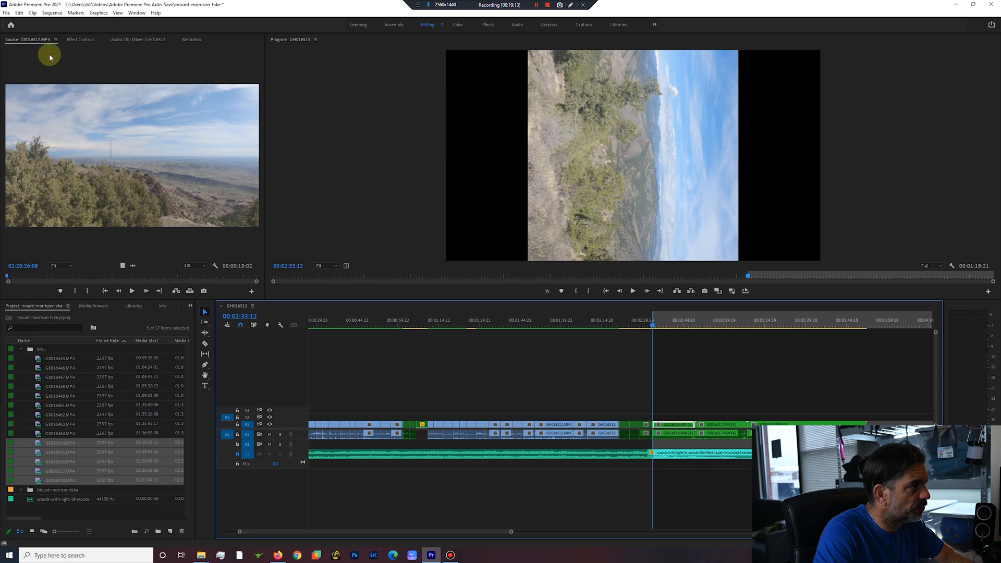
Set the rotation of the sideways GX016516 landscape clip to -90 degrees.
left_click(81, 40)
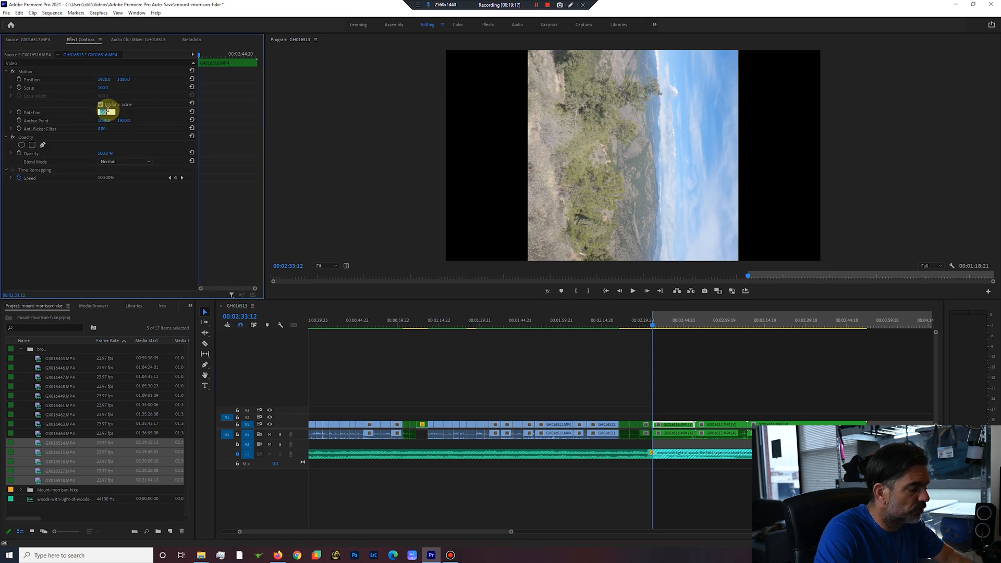
type("-90")
key("Return")
Extract the opening of the rotated GX016516 clip, and its ending with the start of GX016517 from about 00:02:37.
left_click(633, 290)
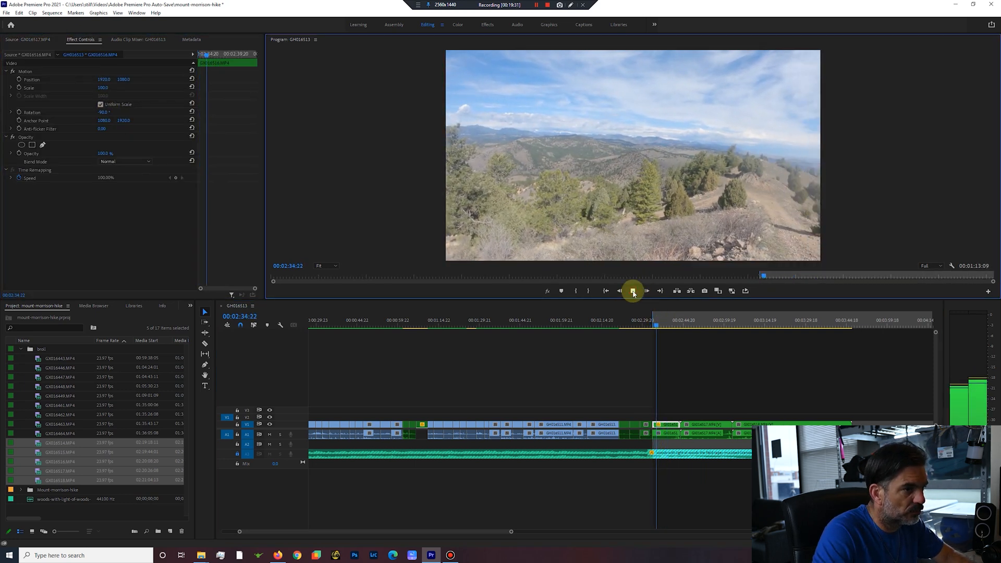
left_click(633, 291)
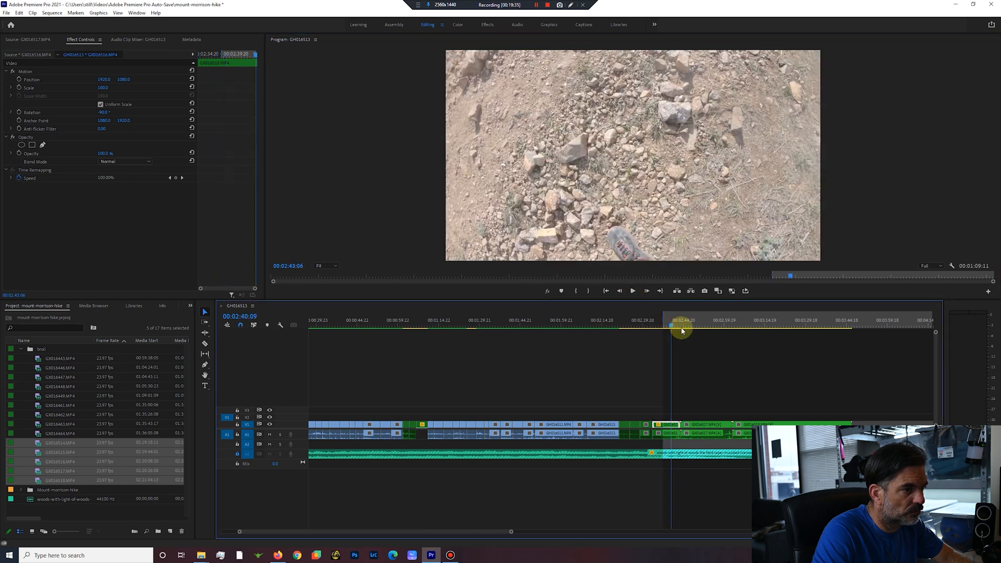
left_click(698, 328)
left_click(633, 291)
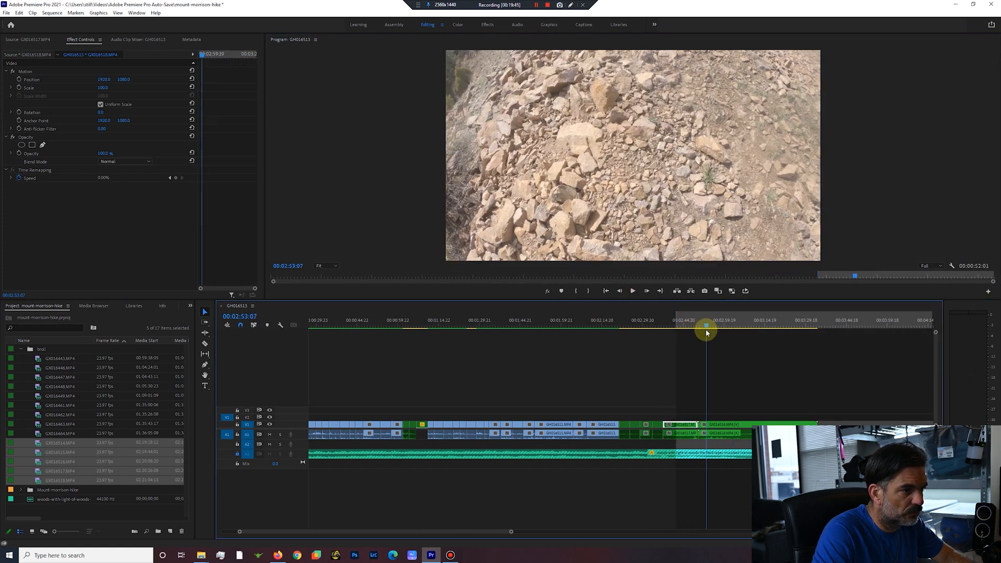
Extract from about 00:02:42 to 00:03:11 into GX016518, and trim that selfie clip from about 00:02:50.
left_click_drag(706, 329, 754, 343)
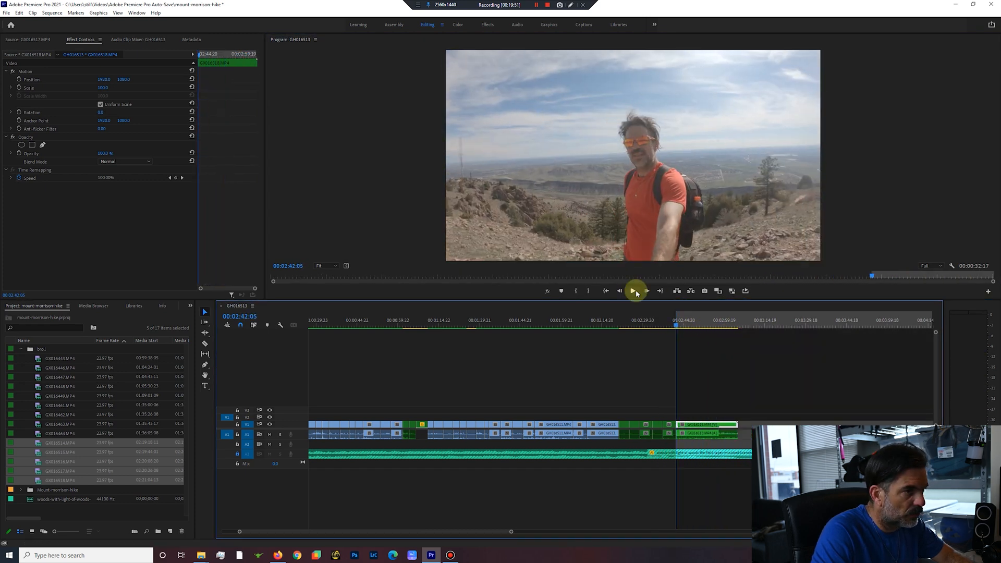
left_click(633, 291)
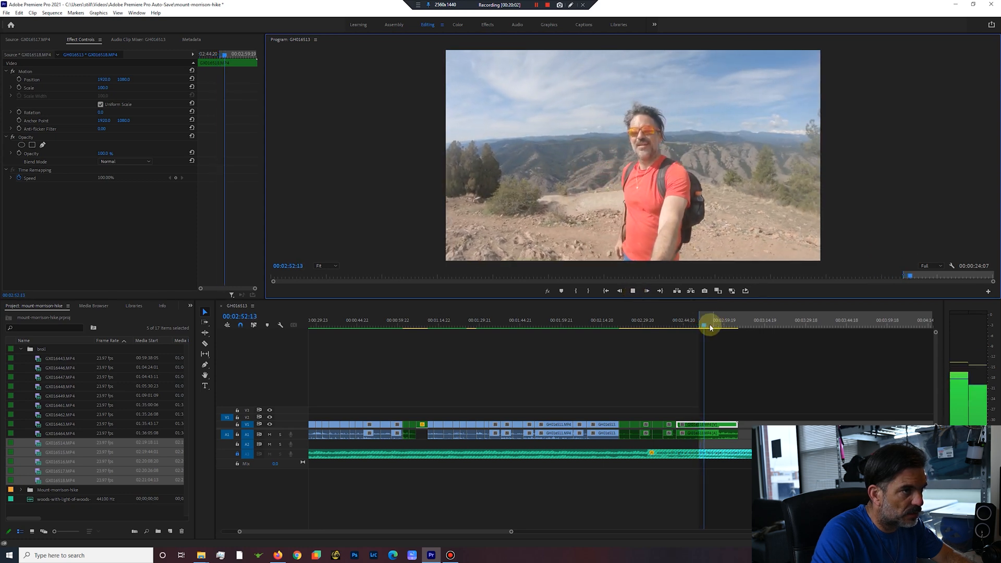
left_click(634, 291)
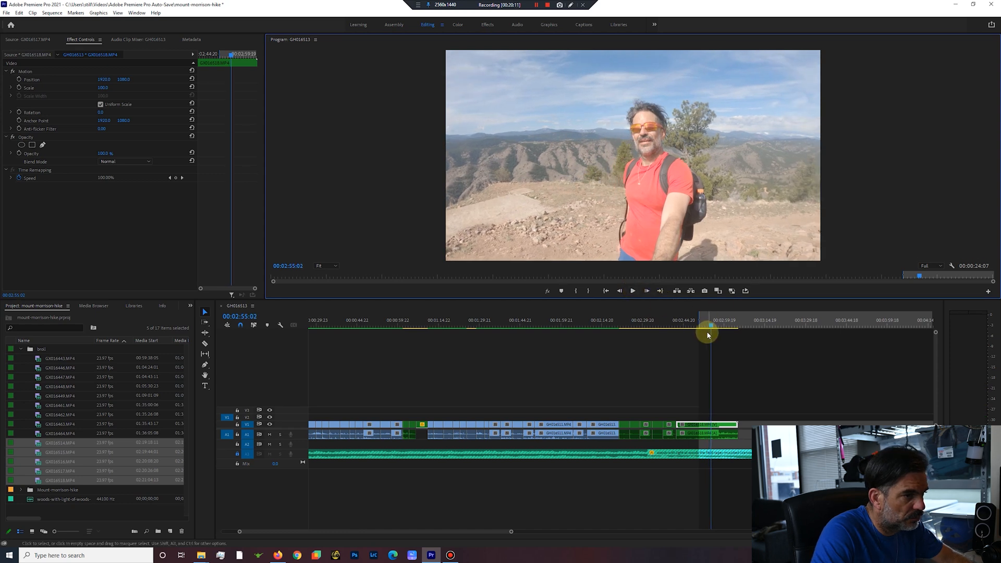
key("apostrophe")
left_click_drag(700, 327, 262, 369)
left_click_drag(495, 535, 438, 532)
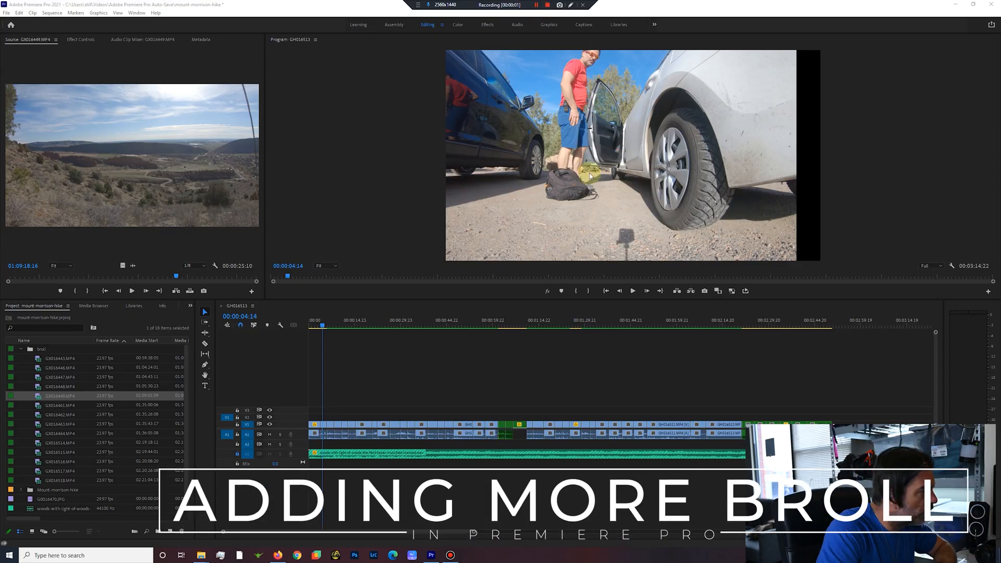
Look at clips GX016448 and GX016447, and review the sequence's opening up to the hill climb clip at 00:00:26:13.
double_click(40, 388)
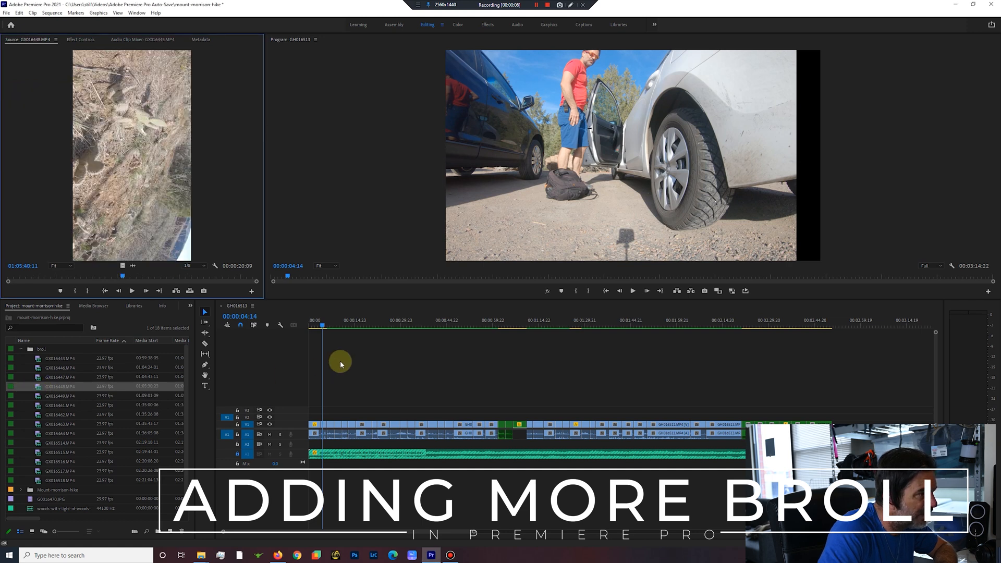
double_click(40, 377)
left_click(322, 326)
left_click_drag(334, 326, 351, 326)
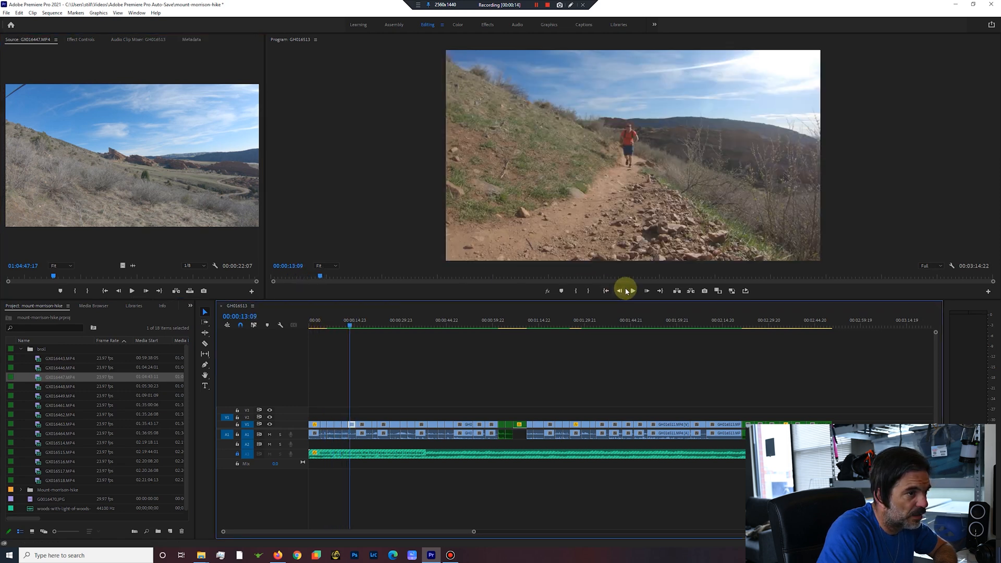
left_click(633, 291)
left_click_drag(365, 327, 391, 331)
Preview clips GX016446 through GX016449 as candidates for the opening section.
double_click(38, 369)
left_click(132, 291)
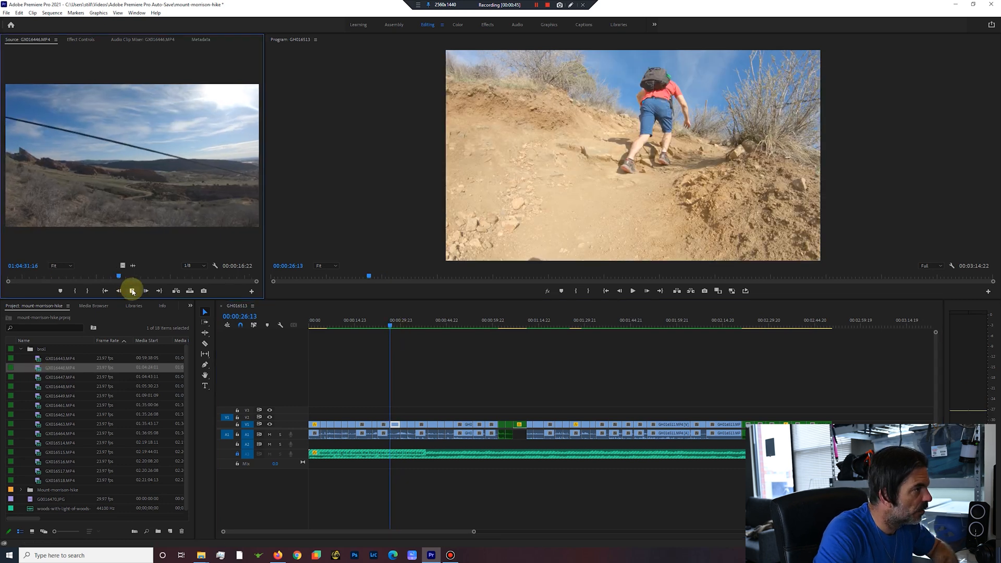
double_click(38, 378)
double_click(40, 387)
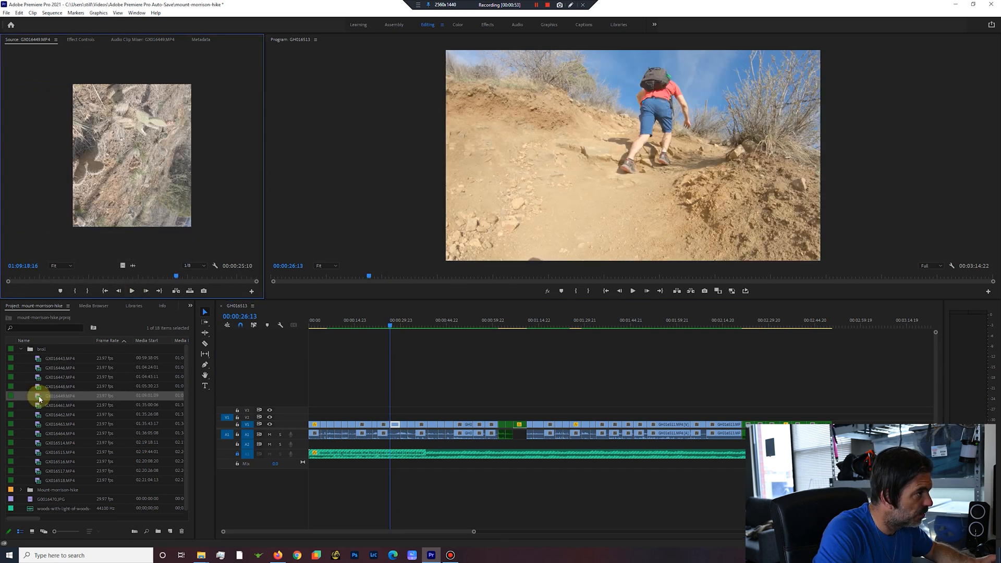
double_click(38, 397)
Insert clips GX016448, GX016449 and GX016461 at 00:00:26:13 and extract the first several seconds of GX016448.
left_click(37, 411, "shift")
left_click_drag(37, 411, 522, 426)
key("i")
left_click_drag(391, 328, 416, 331)
key("o")
key("apostrophe")
key("i")
Set the rotation of the sideways GX016448 cactus clip to -90 degrees.
left_click(83, 40)
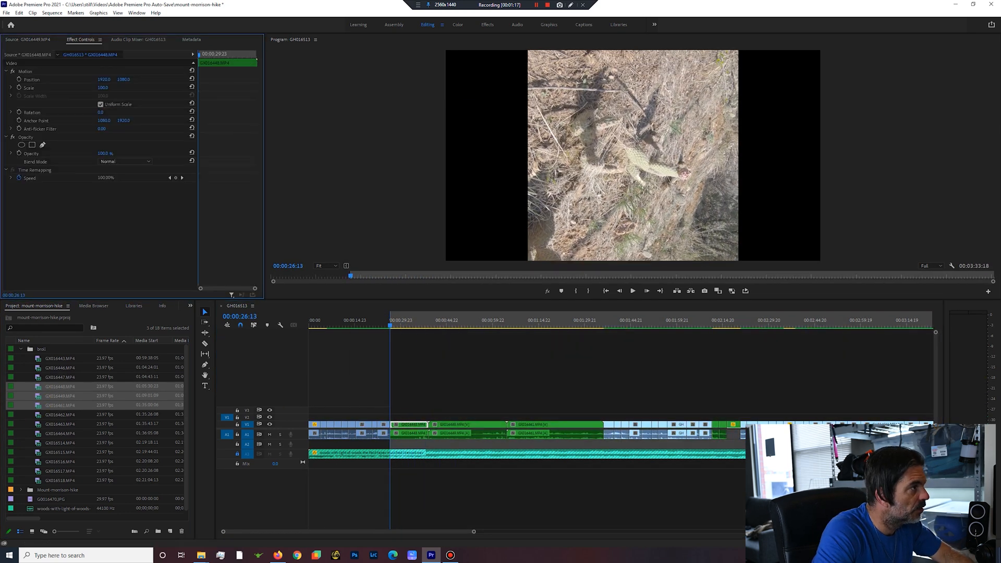
left_click_drag(101, 112, 113, 111)
type("-90")
key("Return")
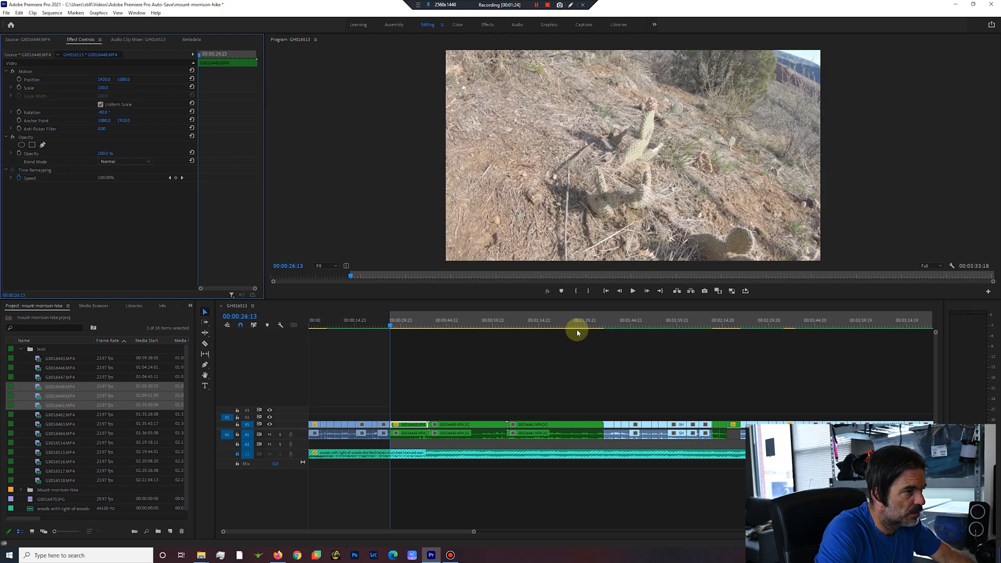
Extract the section from 00:00:29:01 to 00:00:51:14, cutting from the cactus clip into the GX016449 valley clip.
left_click(635, 291)
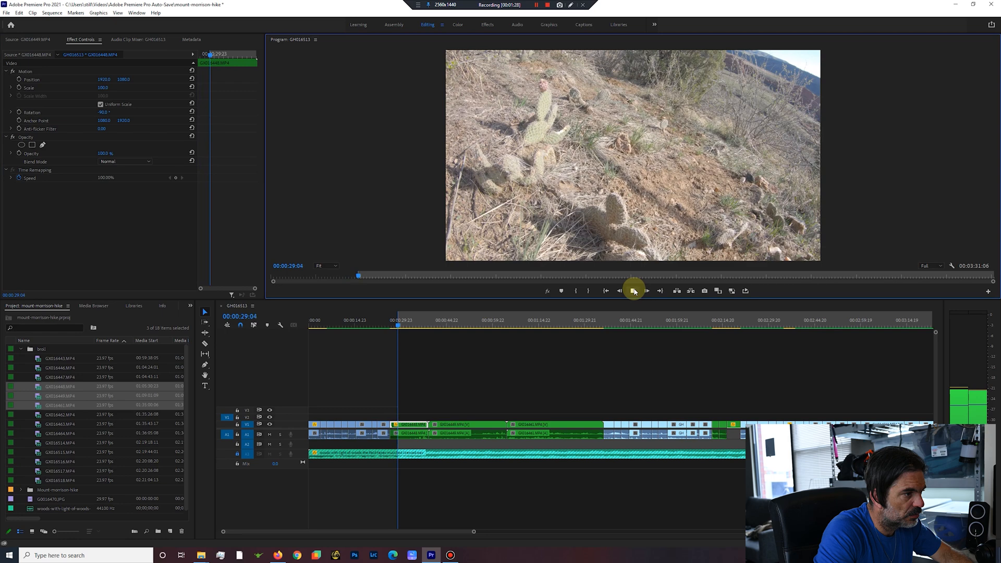
left_click_drag(405, 326, 468, 336)
key("o")
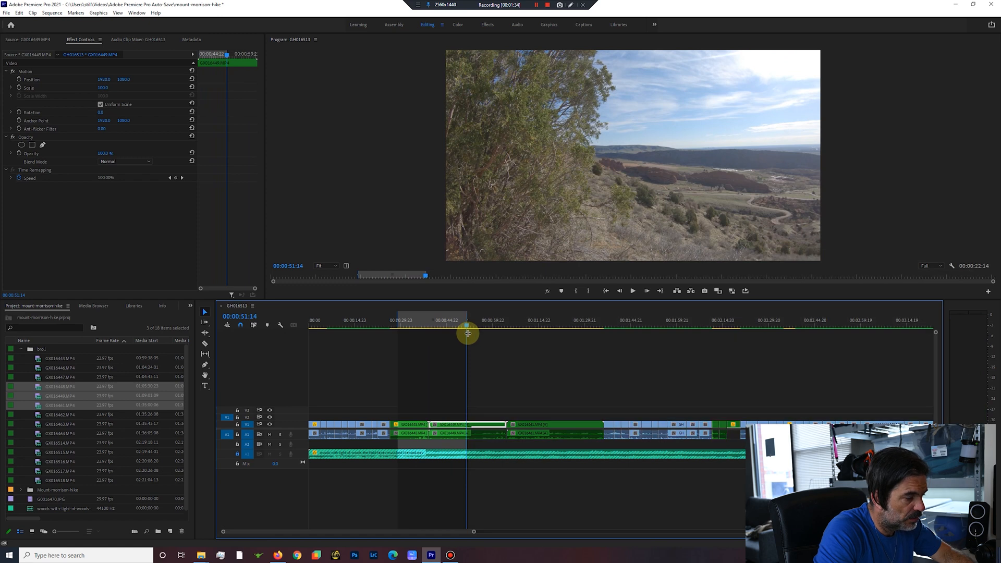
key("apostrophe")
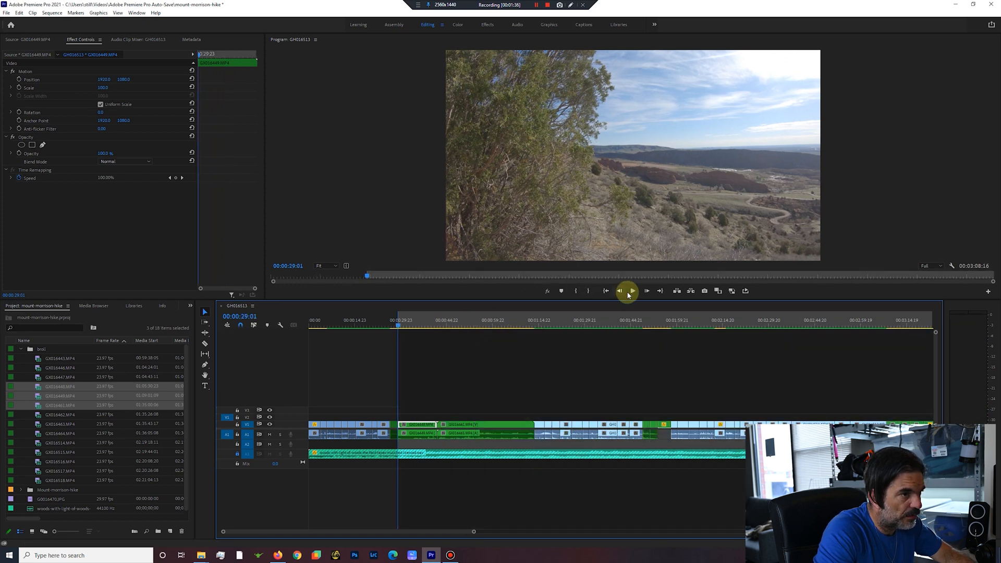
Extract everything from 00:00:34:06 to the start of the hill climb clip at 00:01:13:15, including all of GX016461.
left_click(632, 291)
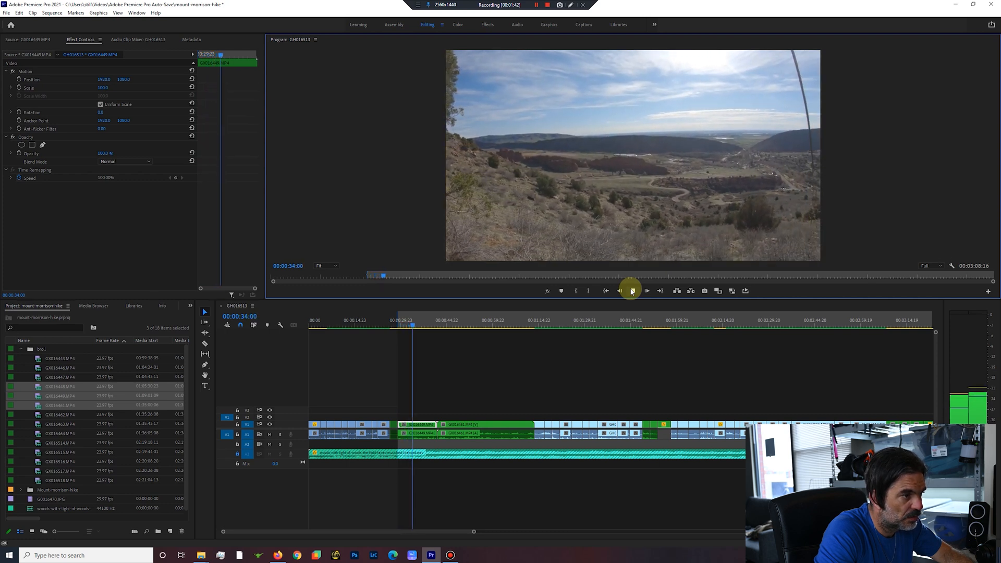
left_click(426, 327)
left_click_drag(426, 326, 499, 341)
key("Down")
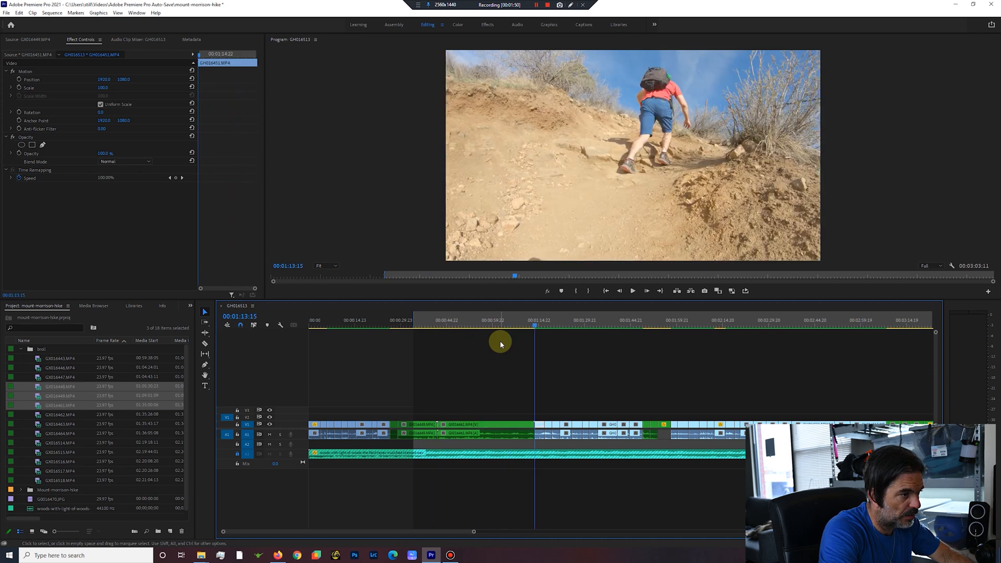
key("o")
key("apostrophe")
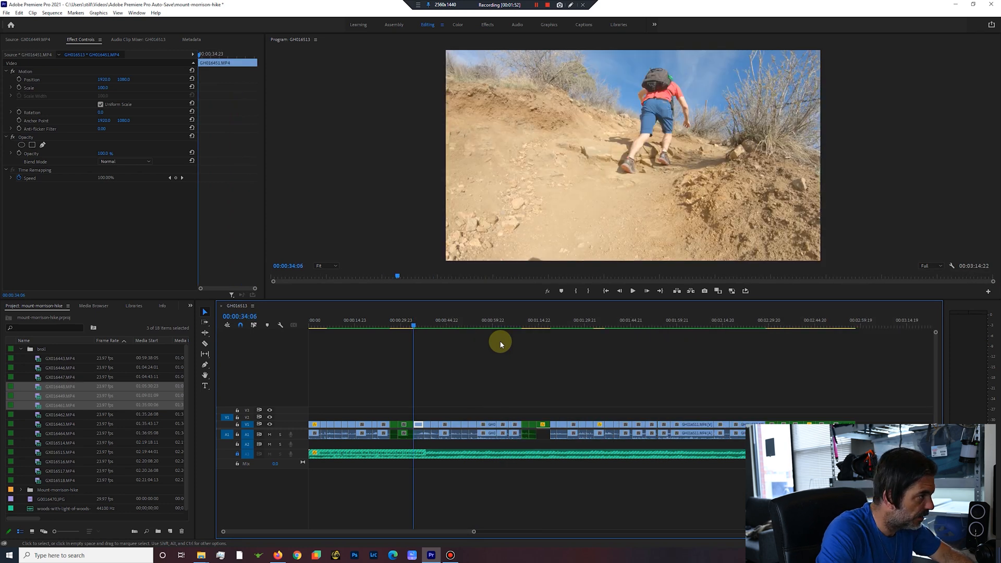
Open the GX016447 valley clip for preview and insert it at 00:00:26:13, ahead of the GX016448 cactus clip.
double_click(40, 377)
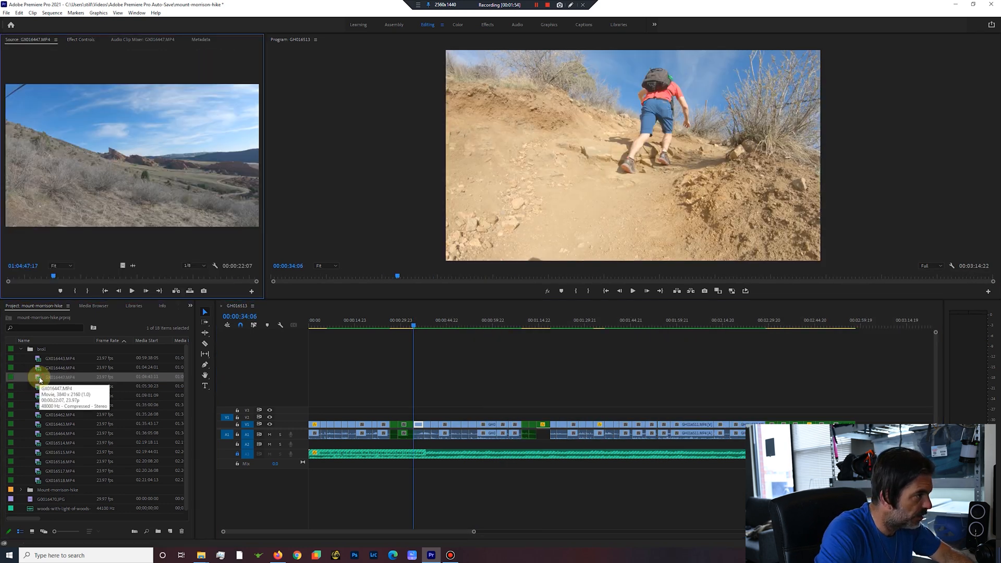
left_click(40, 379)
left_click_drag(40, 379, 404, 425)
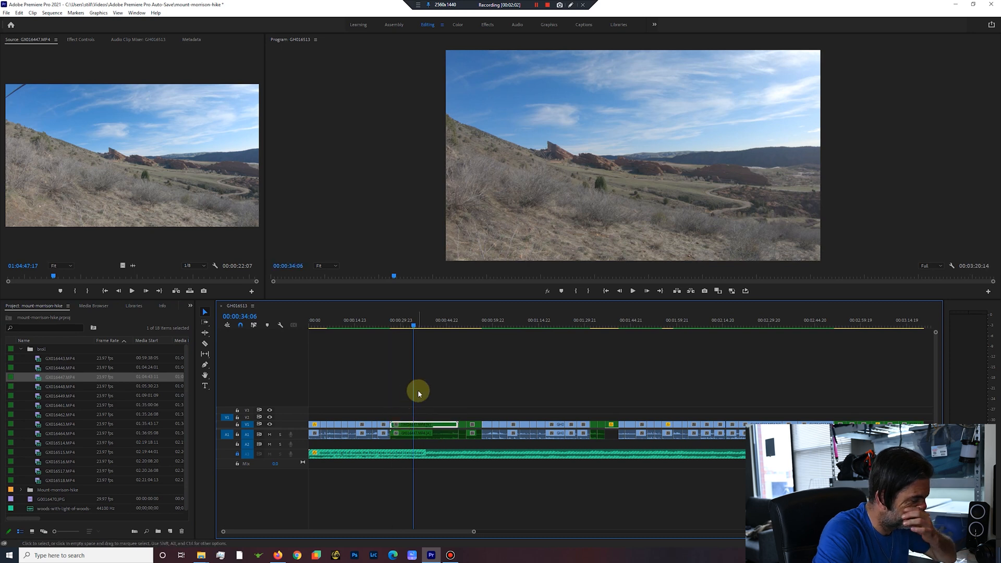
Extract the opening of the GX016447 valley clip from 00:00:26:13 to 00:00:31:05.
key("Up")
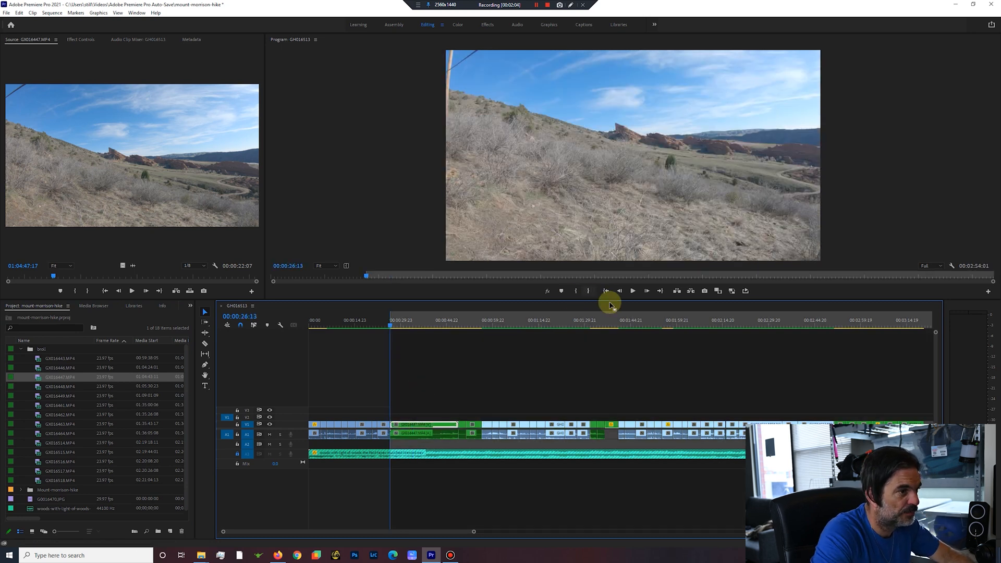
left_click(633, 291)
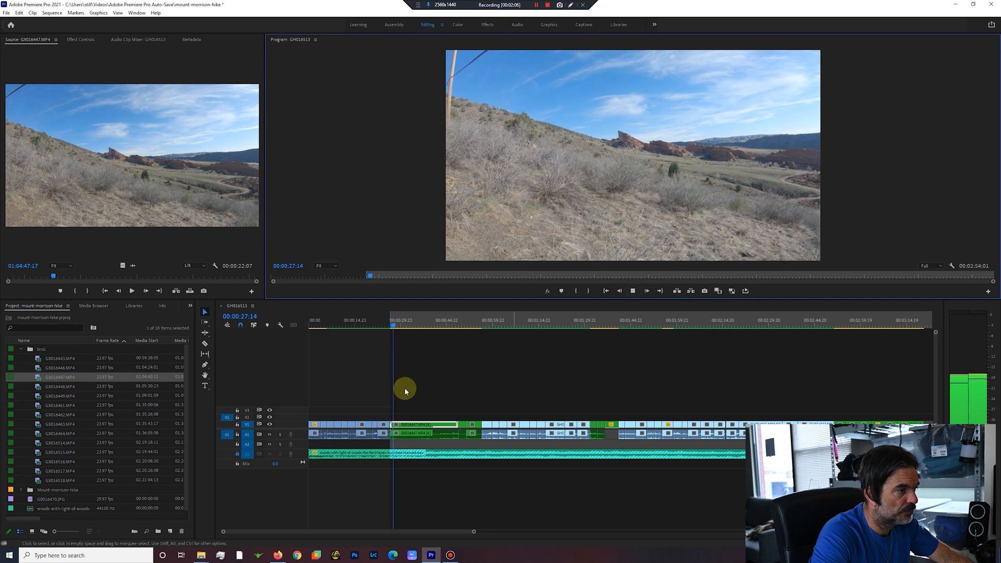
left_click(400, 325)
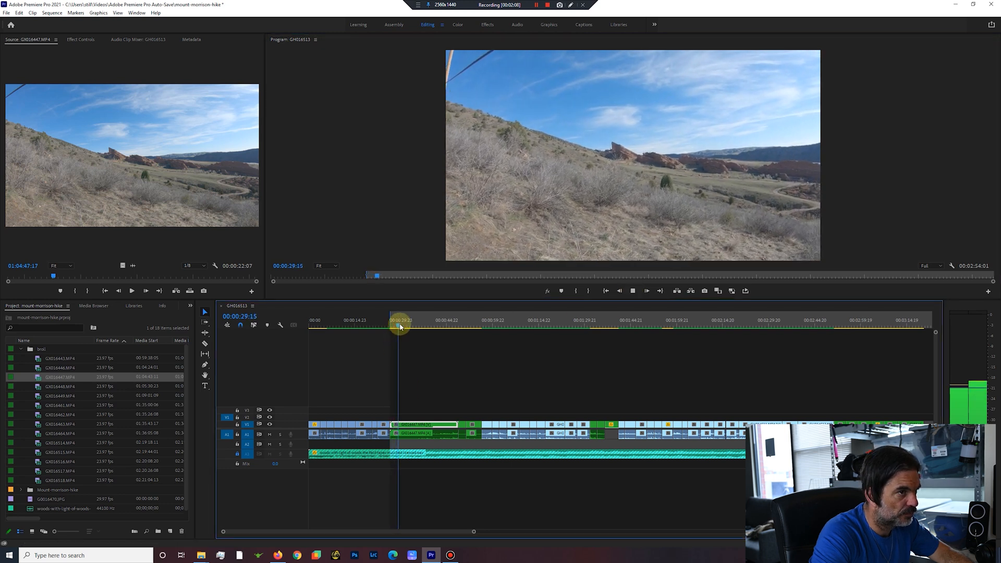
key("q")
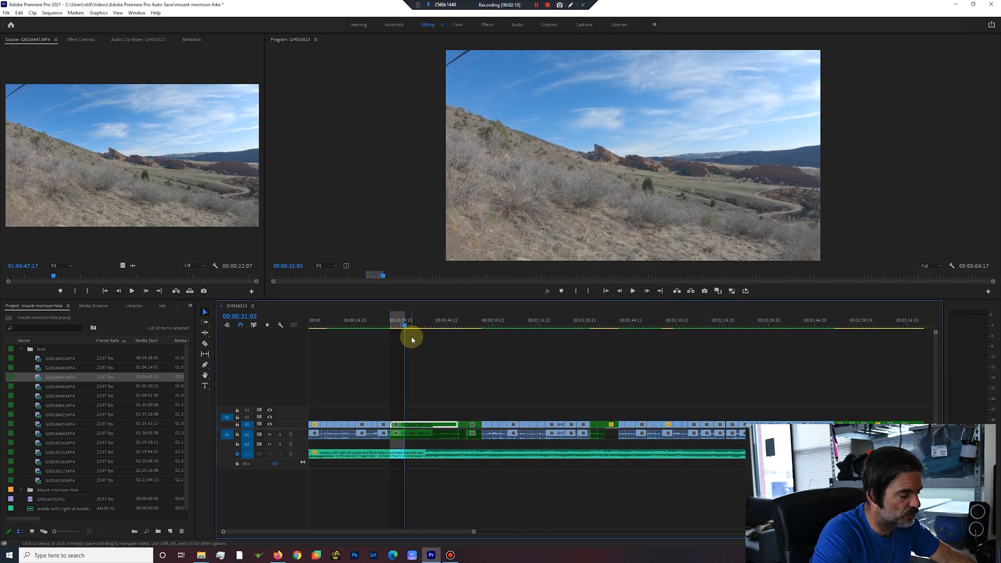
Extract the rest of the GX016447 valley clip from 00:00:31:14 to the start of the cactus clip at 00:00:44:03.
left_click(632, 291)
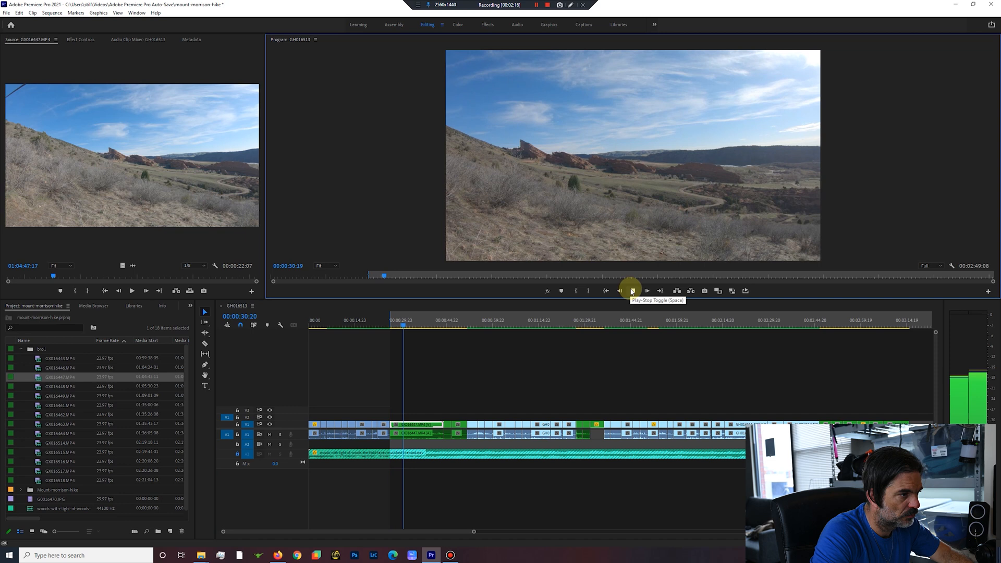
left_click(411, 325)
mouse_move(423, 335)
left_mouse_down()
mouse_move(390, 336)
mouse_move(429, 336)
left_mouse_up()
key("Down")
key("o")
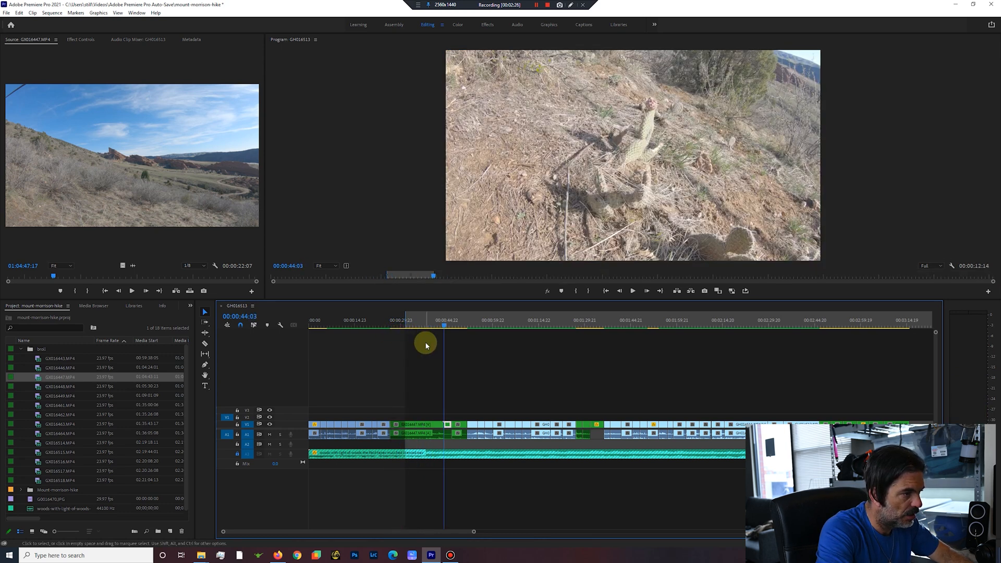
key("apostrophe")
key("apostrophe")
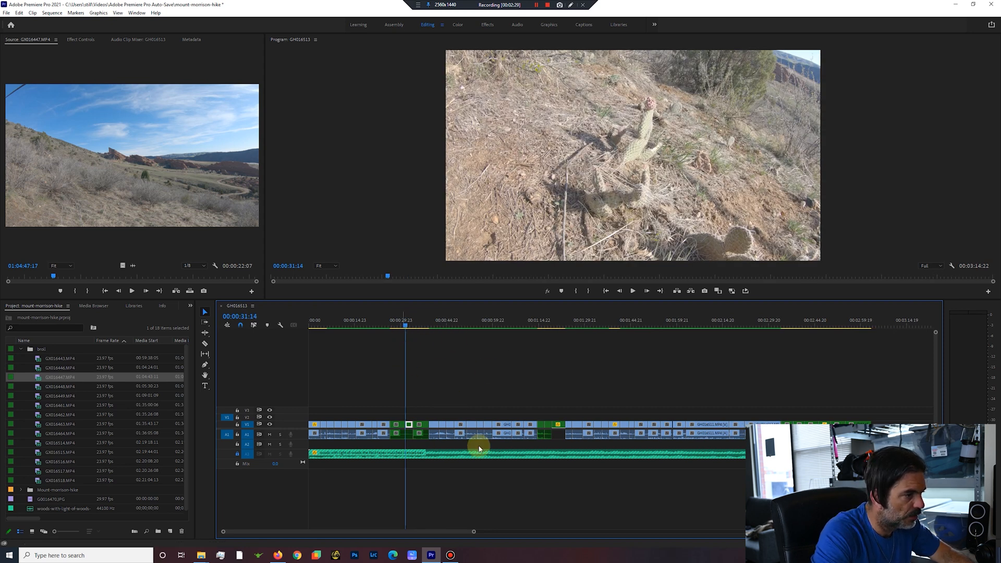
left_click_drag(457, 537, 501, 537)
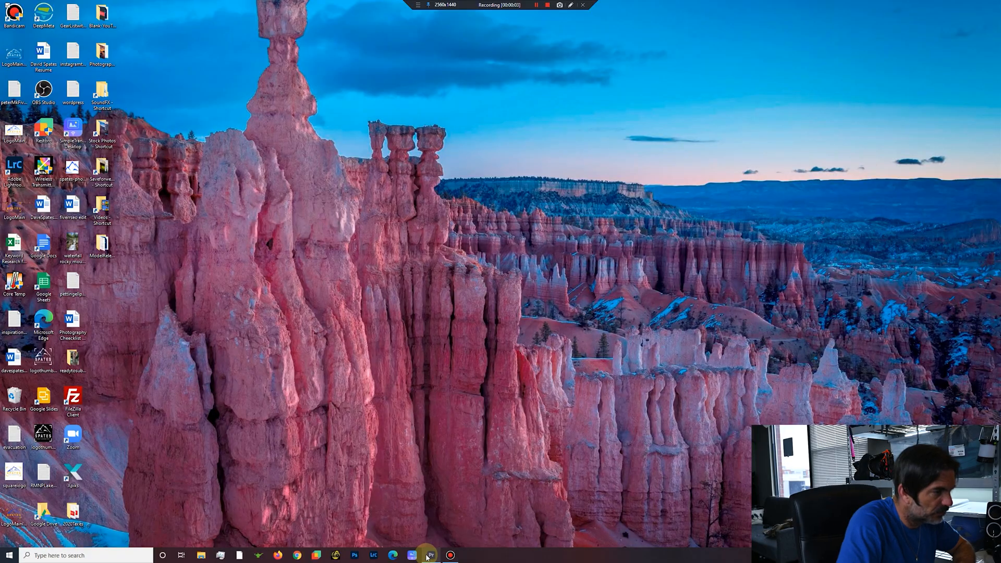
Switch from the desktop back to the open mount-morrison-hike project in Premiere Pro.
left_click(431, 555)
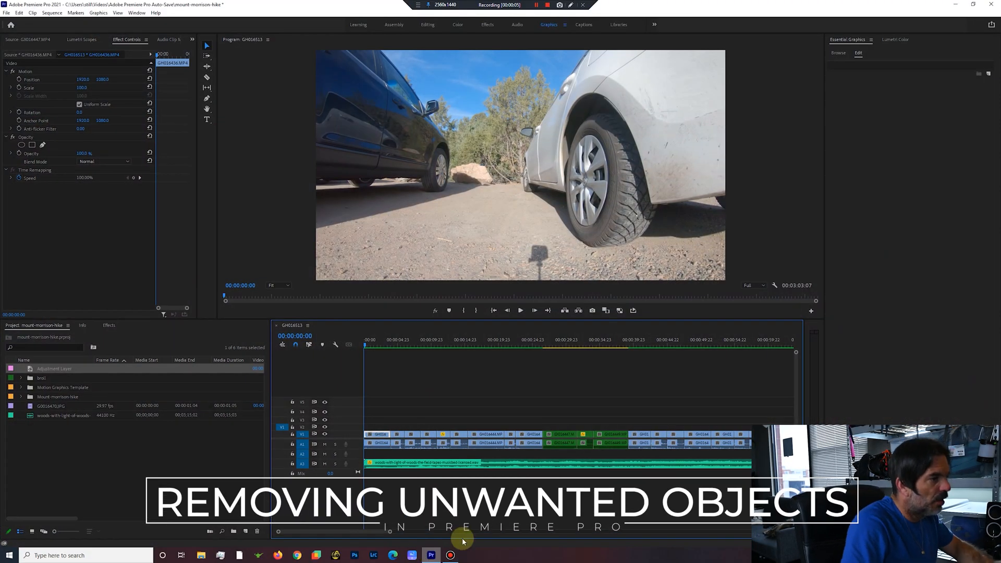
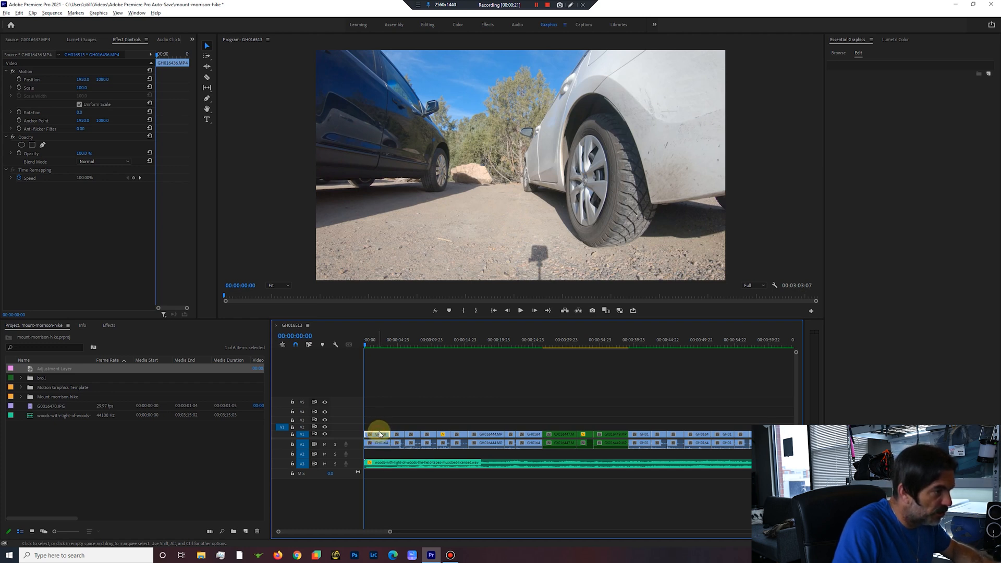
Duplicate the opening GH016436 clip onto V2 and fit an elliptical opacity mask around the camera shadow on the gravel.
left_click_drag(380, 434, 383, 428)
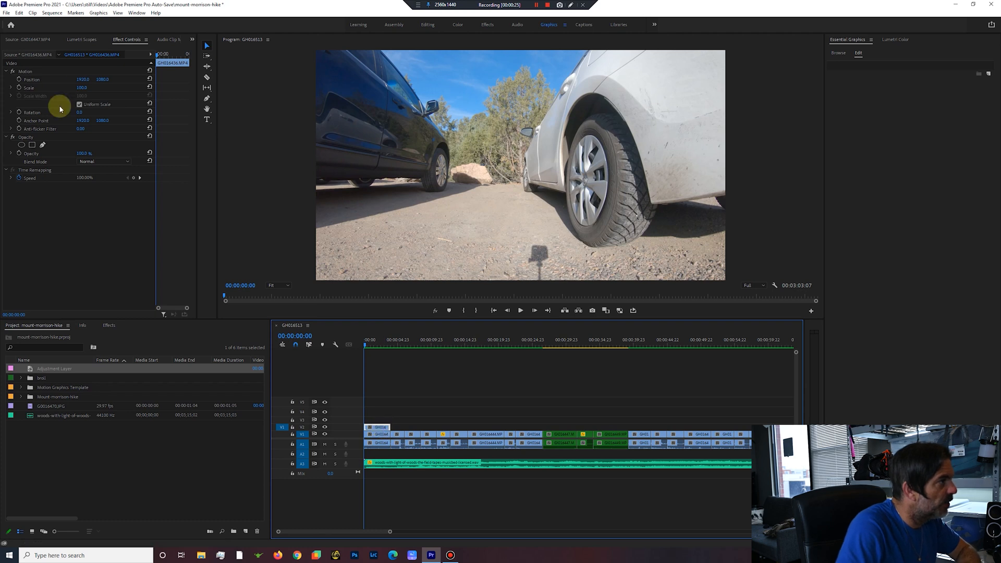
left_click(22, 145)
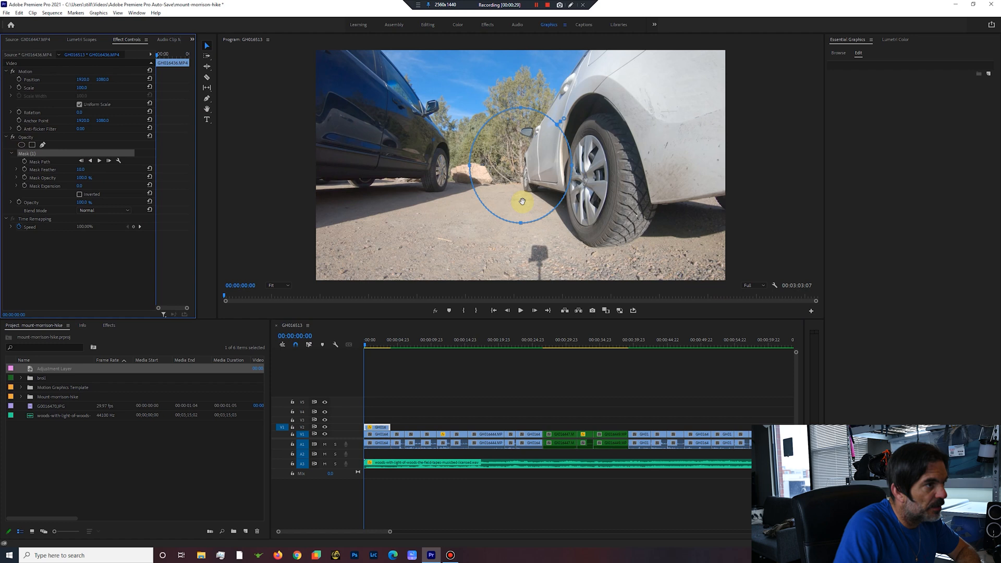
left_click_drag(538, 177, 553, 275)
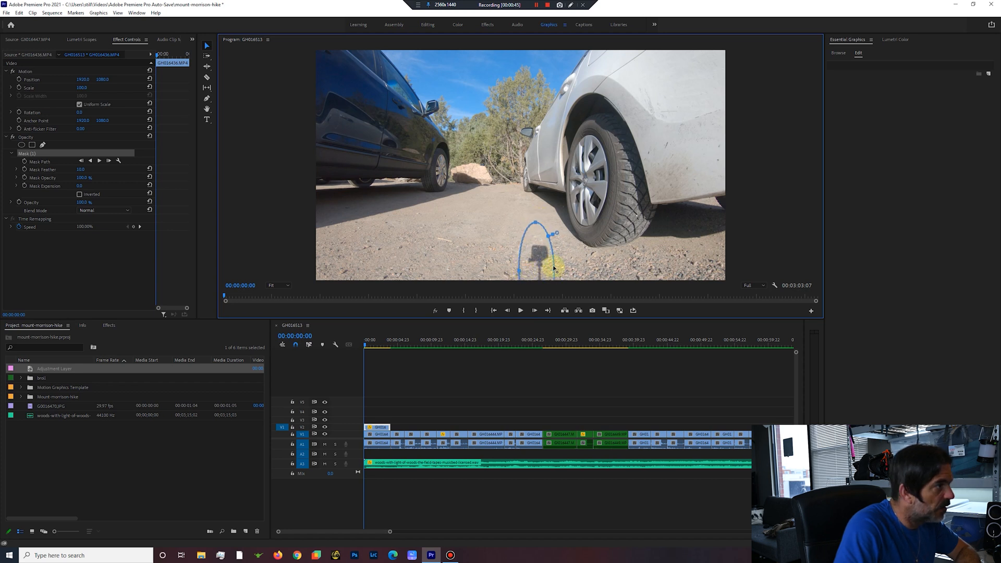
Feather the shadow mask by 35 and invert it.
left_click(81, 169)
type("35")
key("Return")
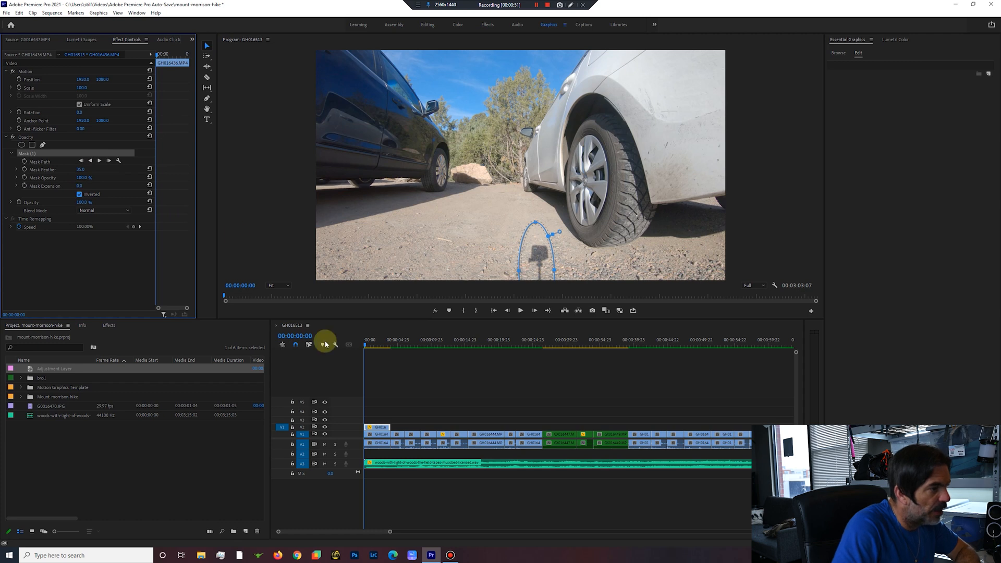
Shift the opening V1 clip horizontally to about 2160 so clean gravel fills the masked shadow.
left_click(383, 437)
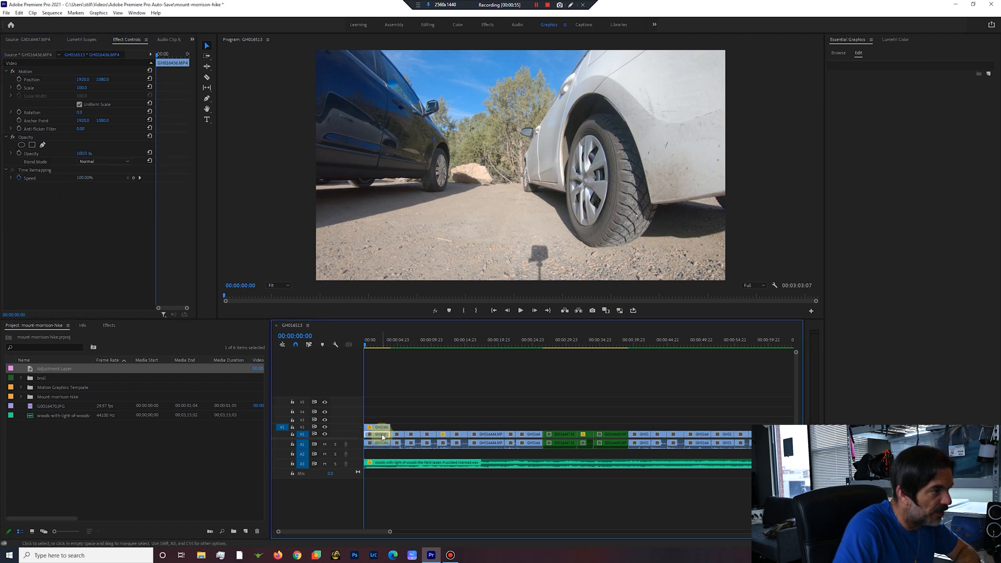
left_click(85, 80)
left_click_drag(82, 79, 142, 79)
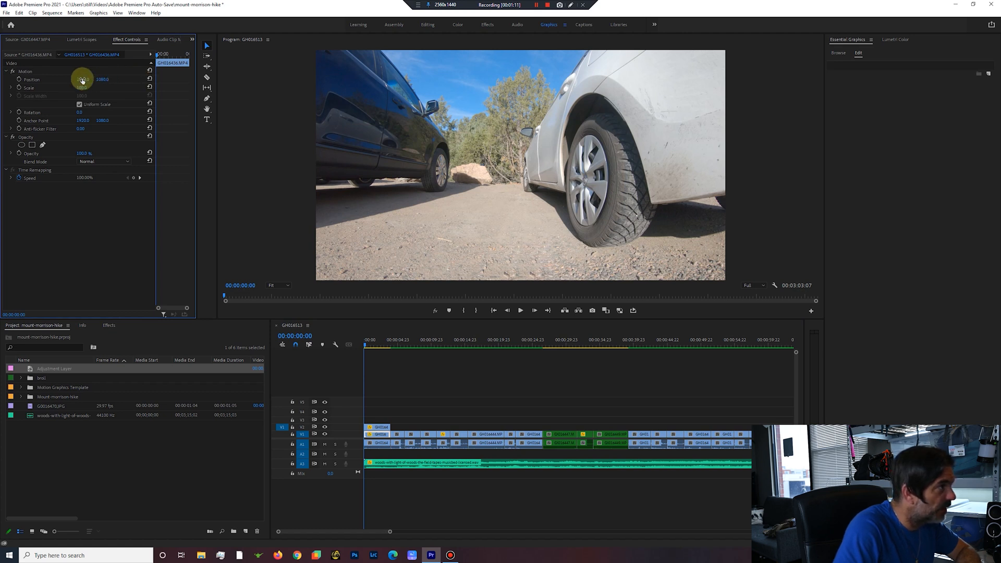
Give the second V1 clip the same horizontal position and extend the masked V2 copy to that clip's end.
left_click(401, 437)
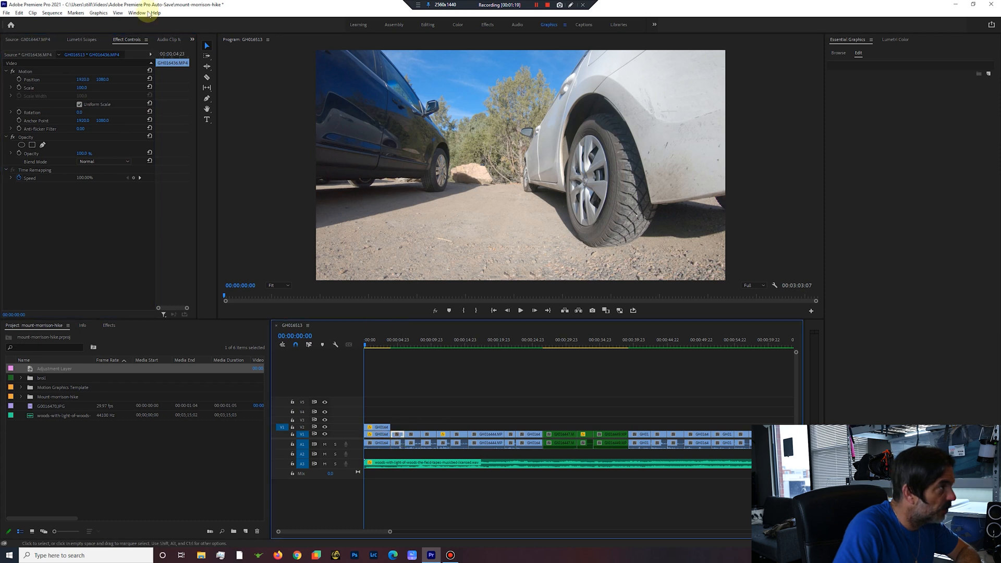
left_click(83, 80)
type("216")
key("Return")
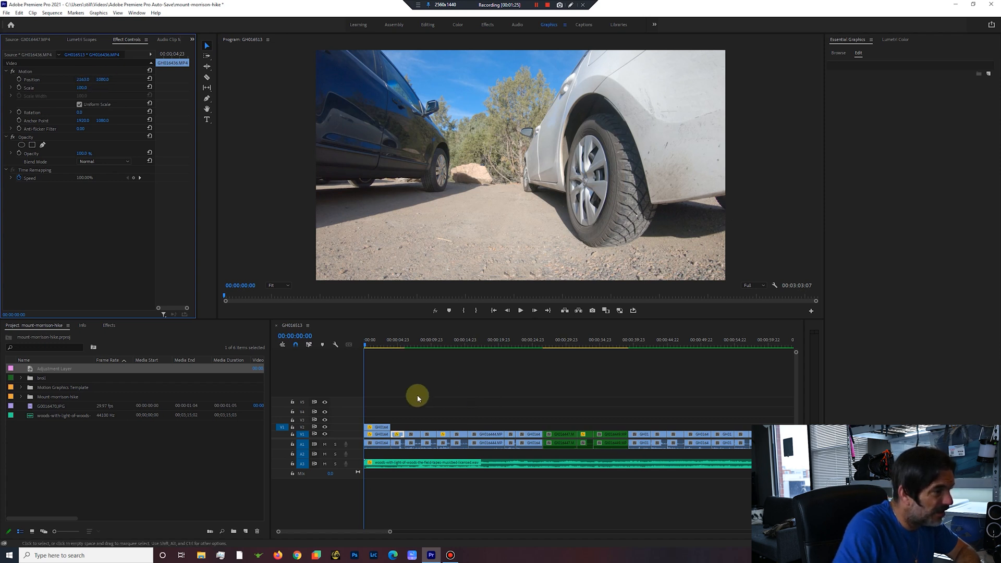
left_click_drag(388, 427, 404, 426)
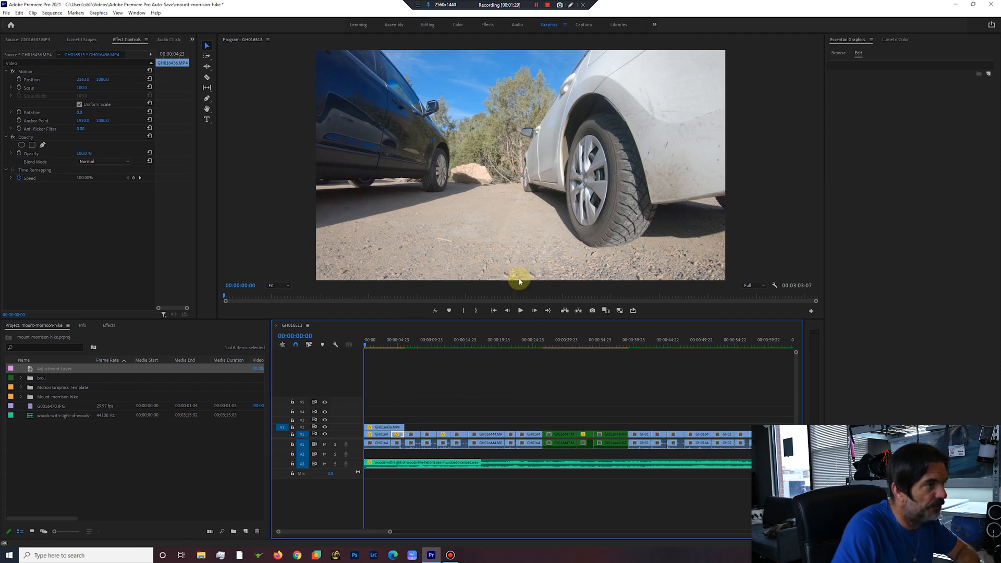
Play the opening car clips to check the shadow removal, and return to the sequence start.
left_click(521, 310)
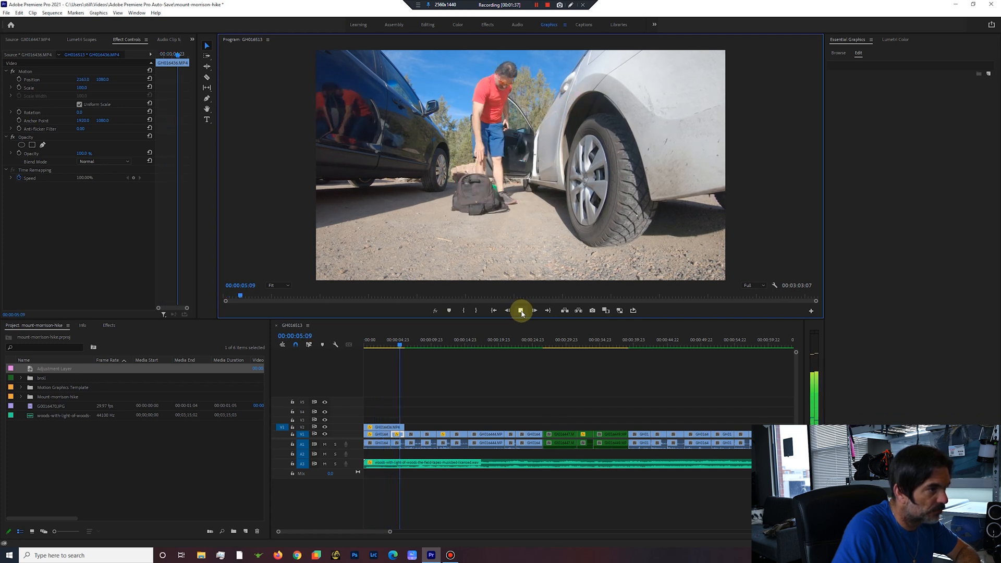
left_click(521, 311)
left_click(408, 342)
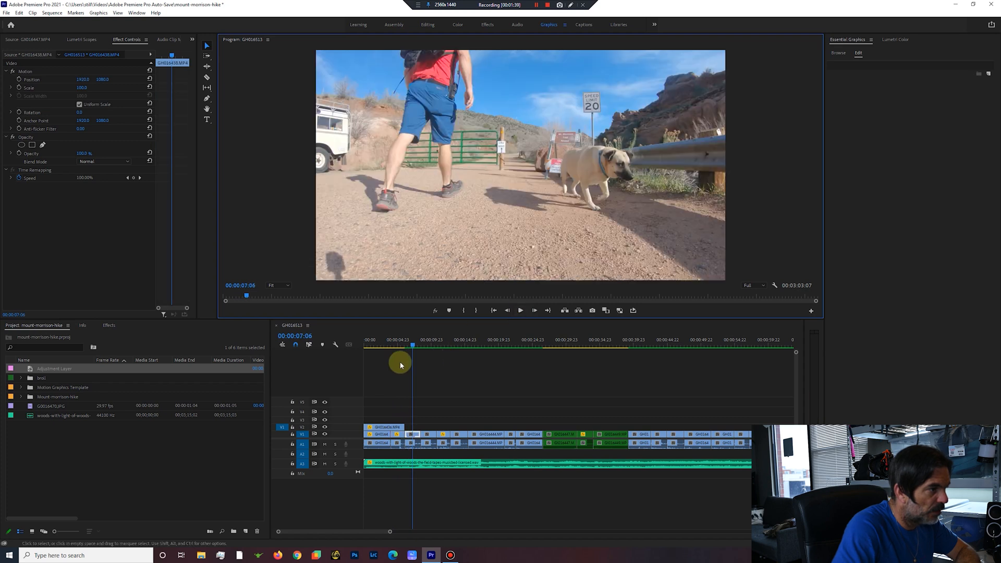
key("Home")
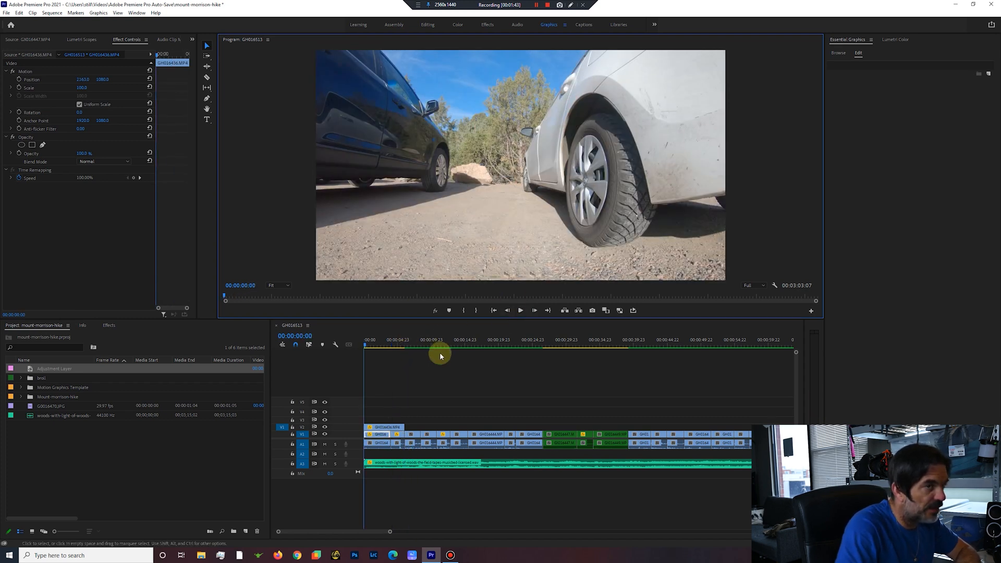
Add the Elegant Title 07 template on V4 at the sequence start and open its editable properties.
left_click(839, 54)
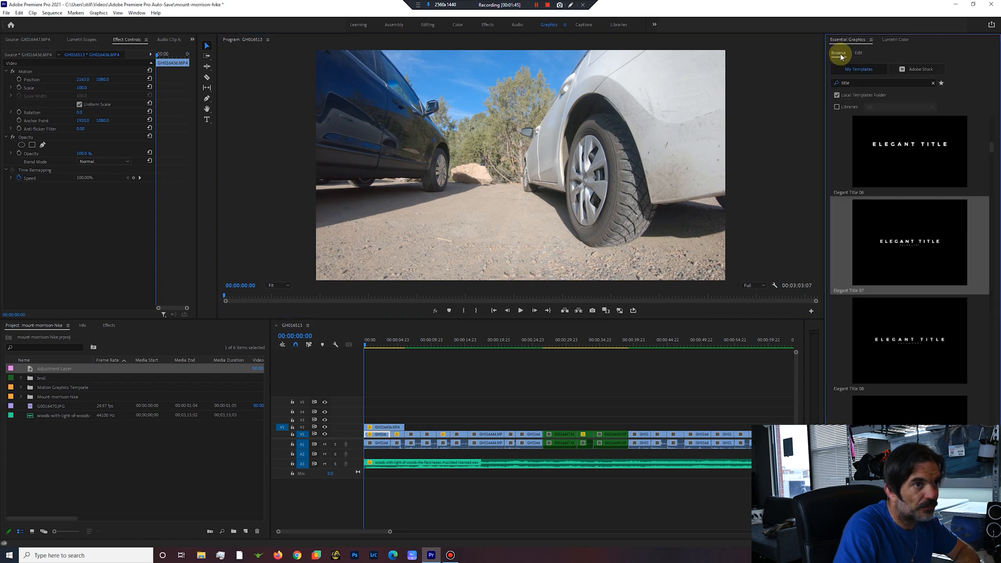
left_click_drag(914, 248, 372, 411)
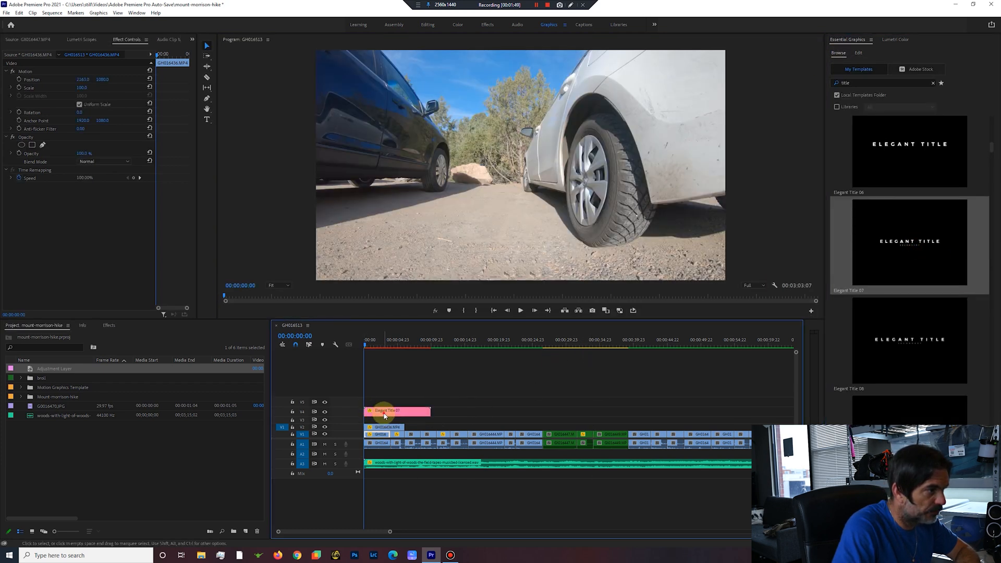
left_click(834, 74)
left_click(834, 74)
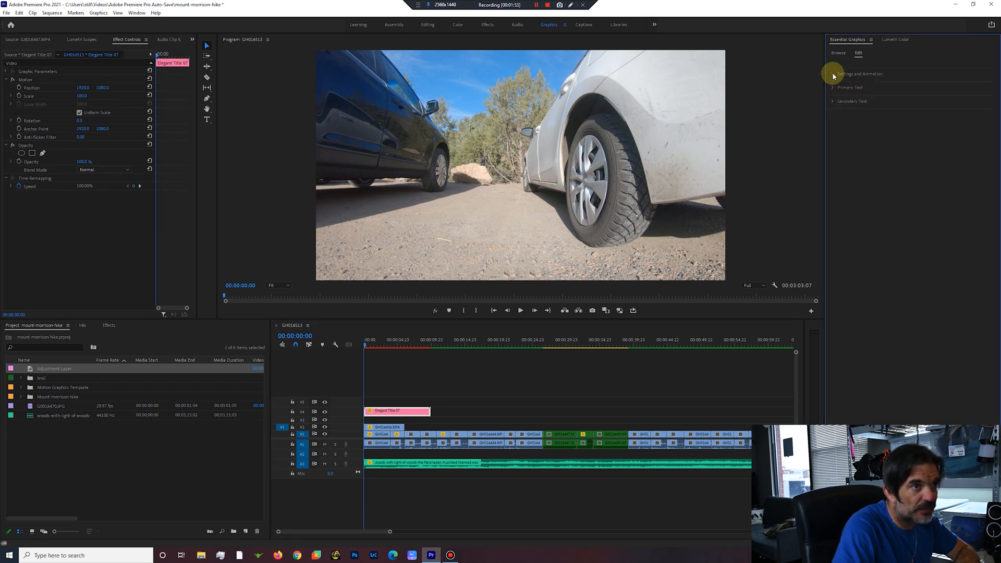
Set the title's primary text to "Mount Morrison Hike".
left_click(833, 88)
left_click(868, 107)
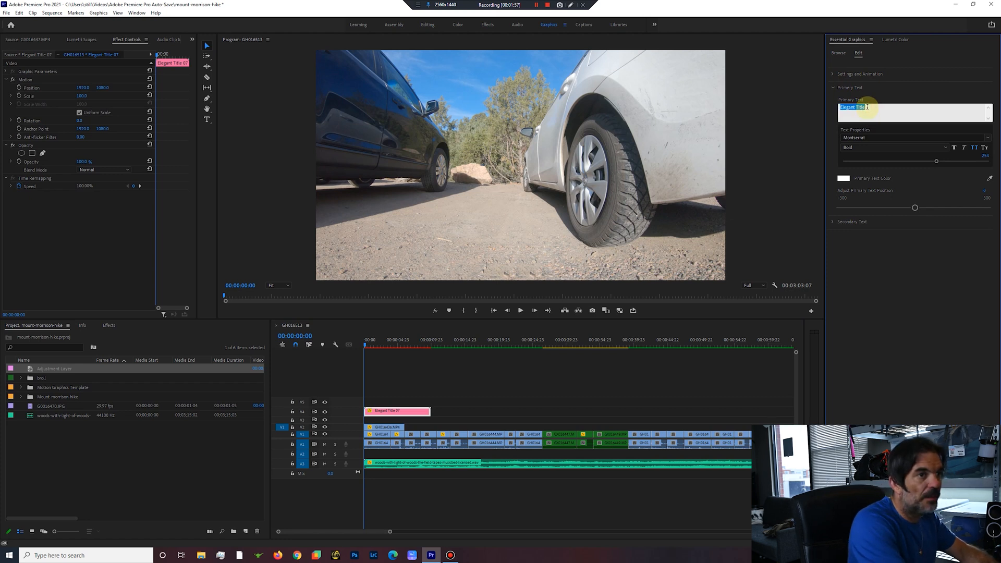
type("Mount M")
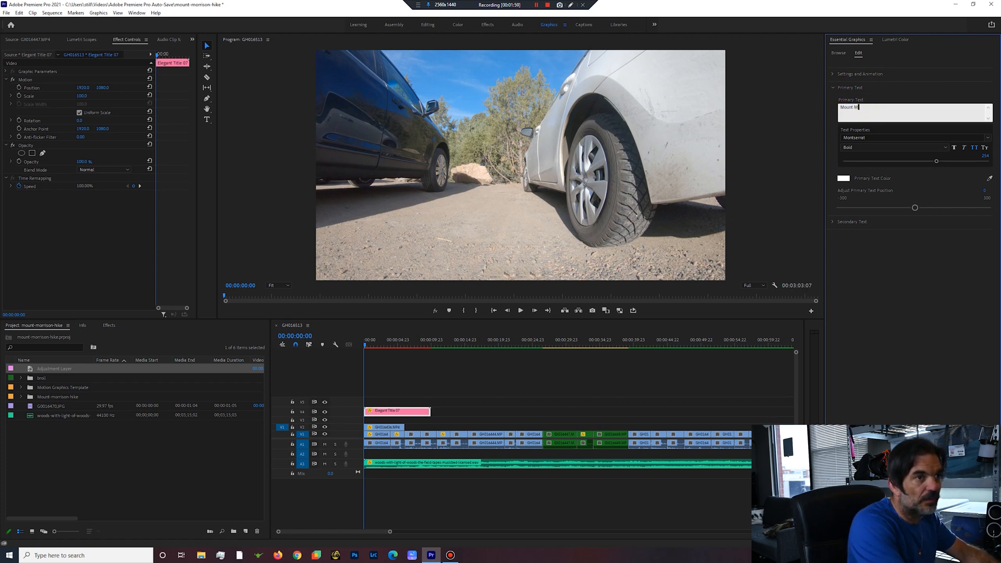
type("orrison Hik")
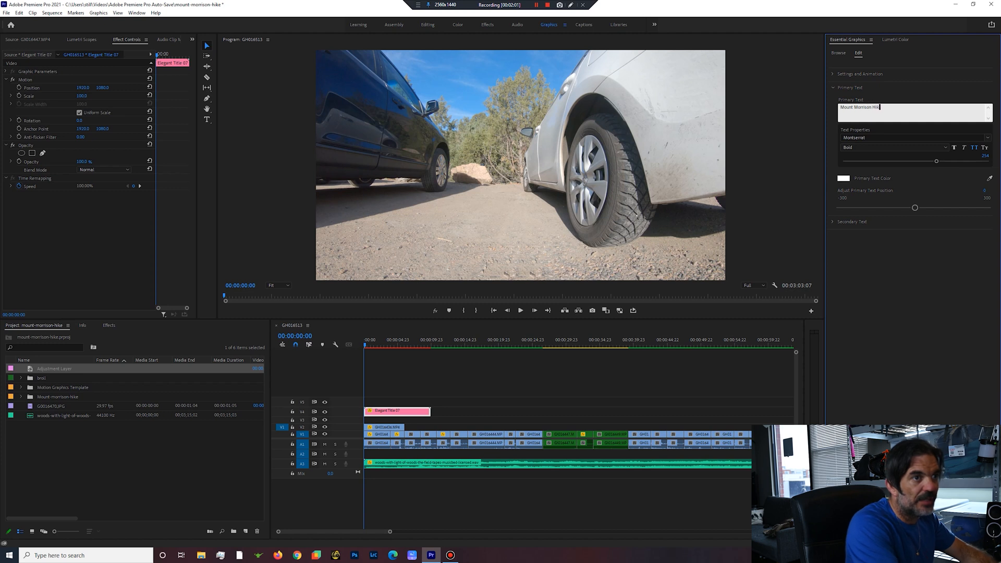
type("e")
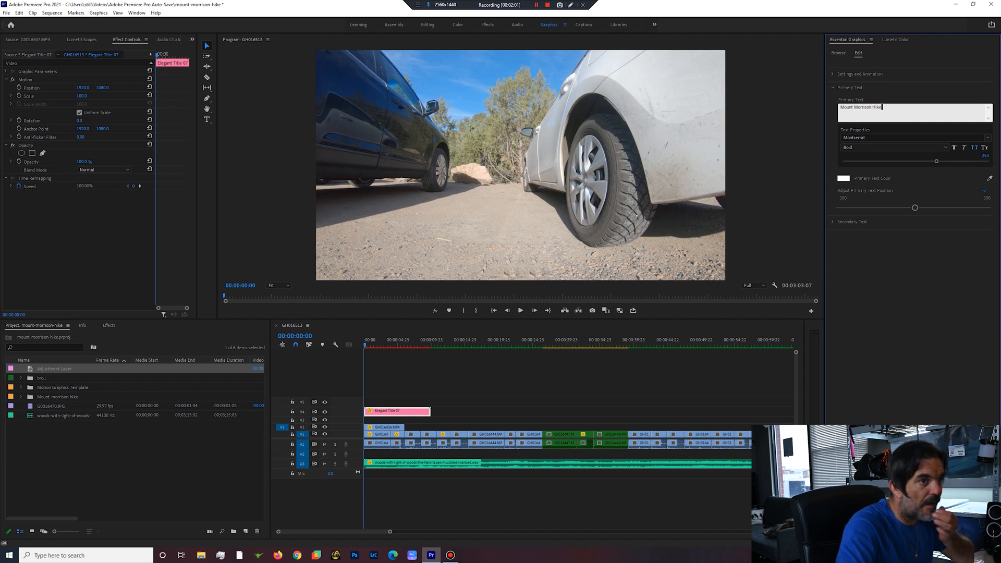
Set the title's secondary text to "Morrison, Colorado".
left_click(834, 89)
left_click(833, 101)
double_click(857, 121)
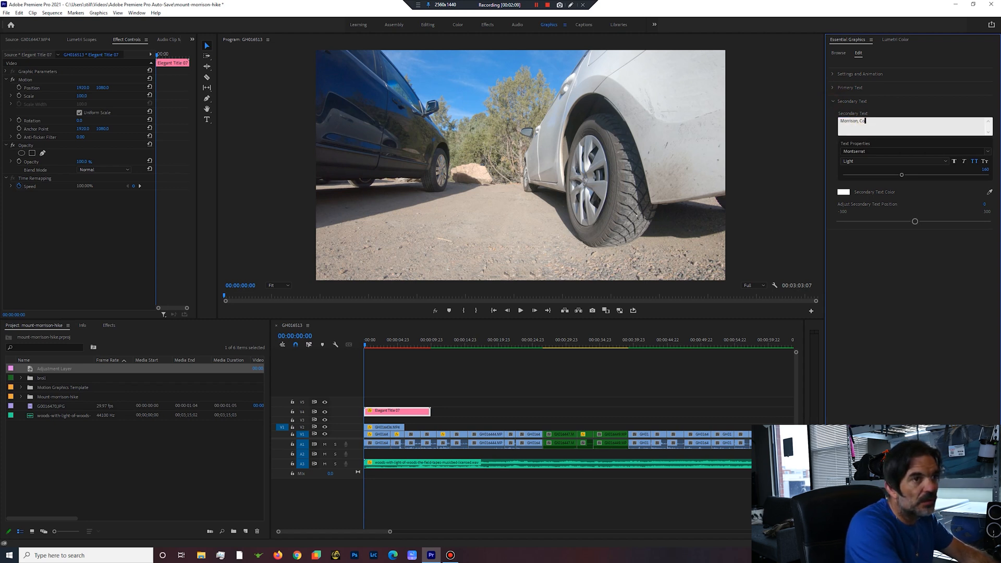
type("Morrison, Colorado")
key("Return")
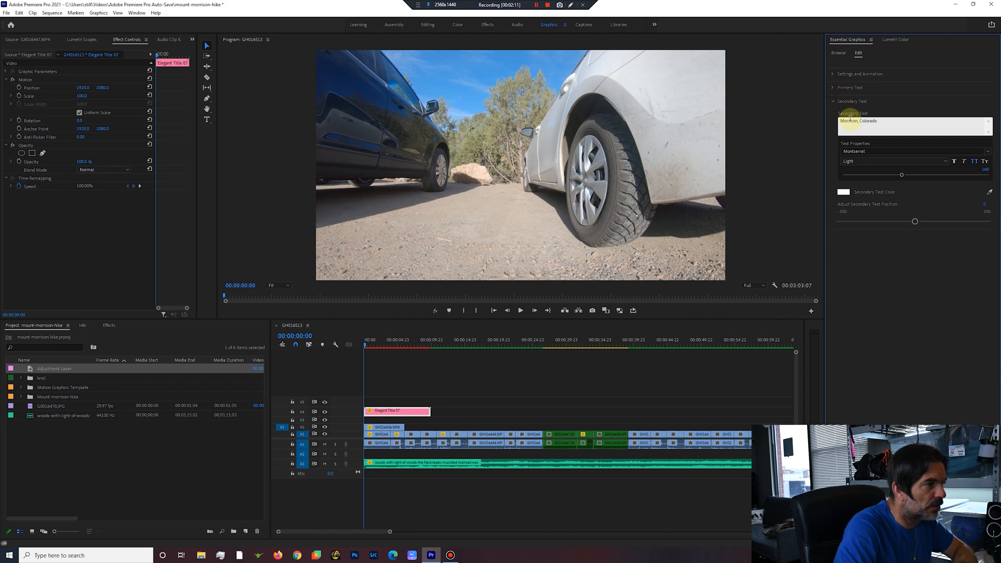
Lower the title to vertical position 1858, move its clip up to V5, and preview it.
left_click(520, 311)
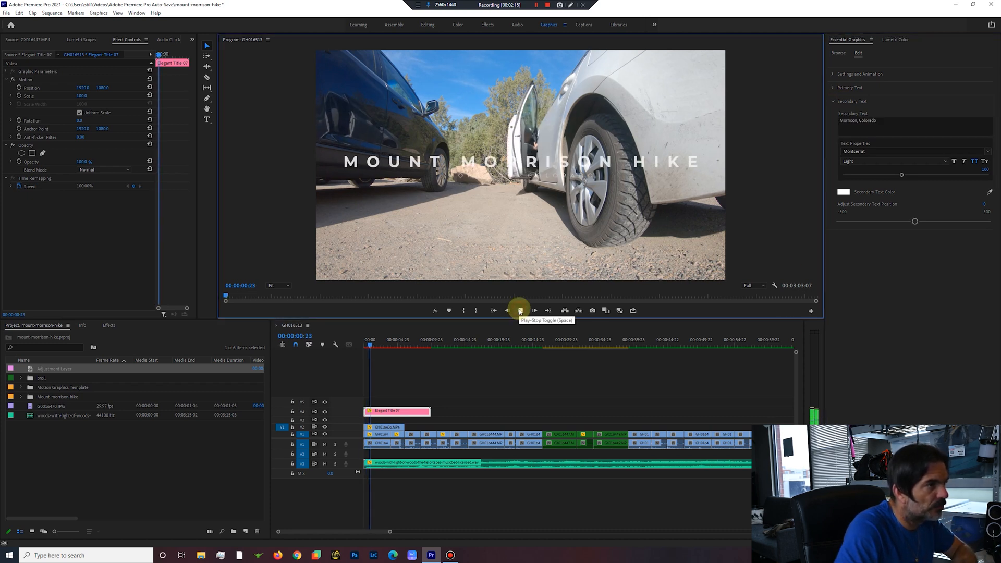
left_click(521, 311)
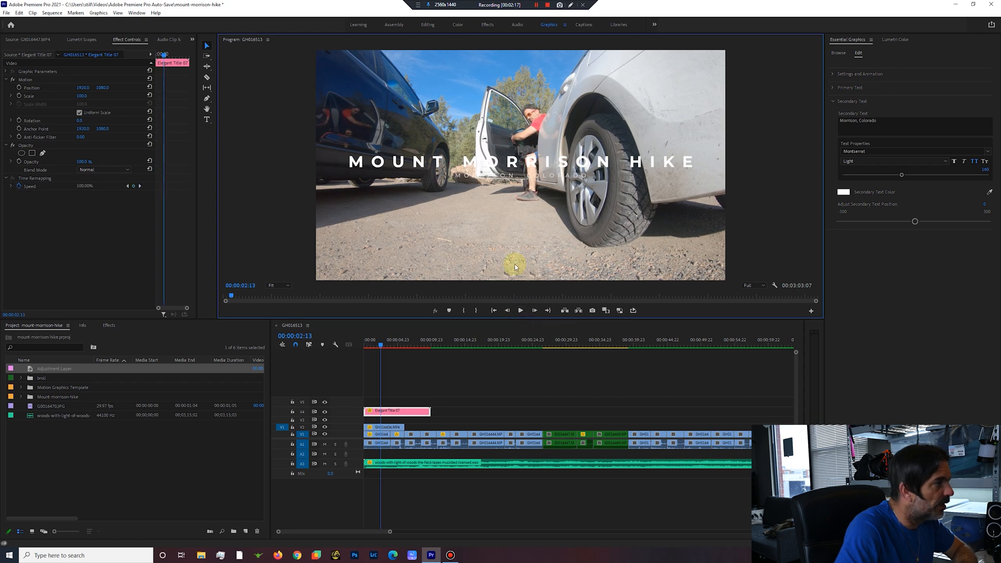
left_click(404, 411)
mouse_move(102, 87)
left_mouse_down()
mouse_move(154, 88)
mouse_move(104, 86)
left_mouse_up()
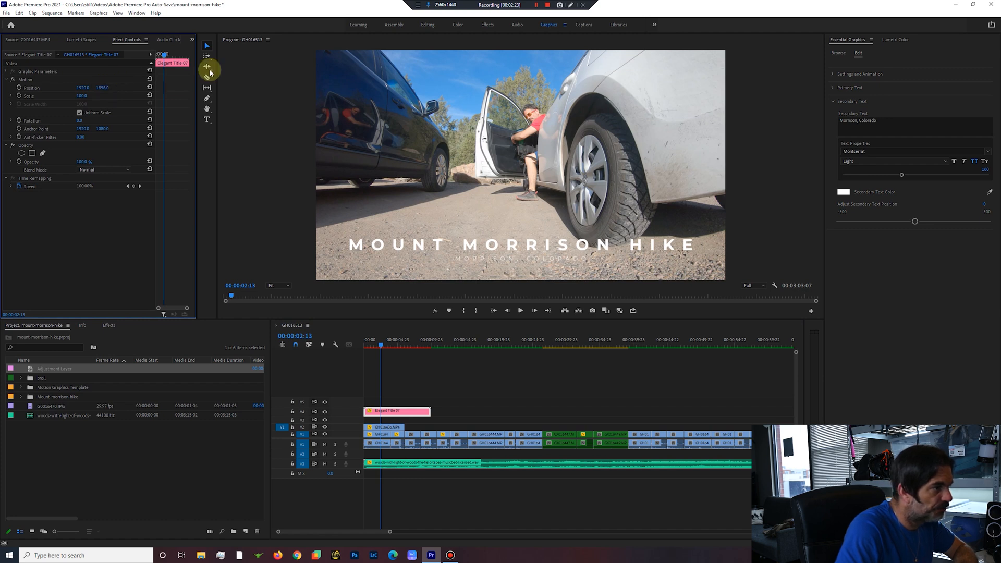
left_click_drag(398, 416, 398, 402)
left_click(520, 311)
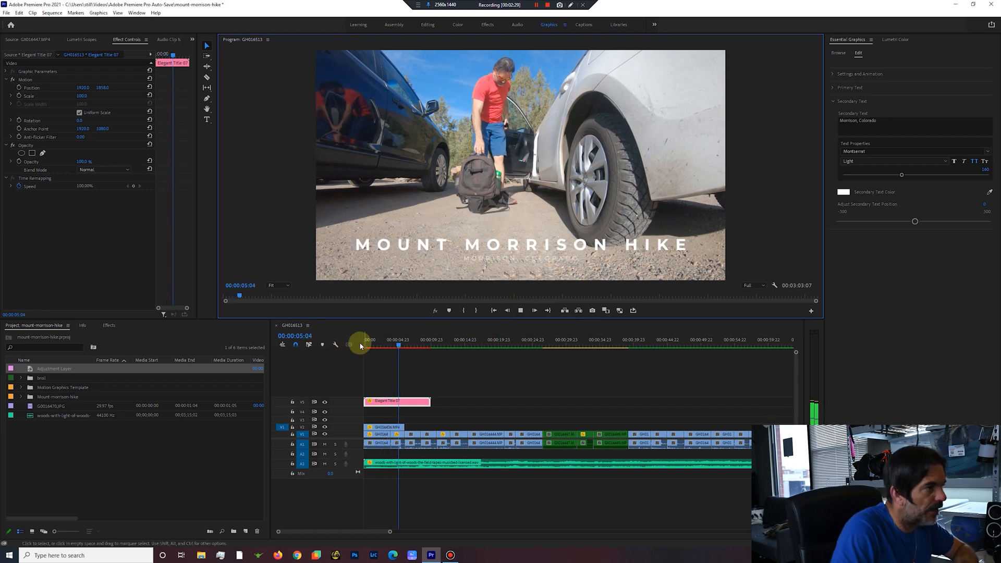
Create a 3840 × 2160, 23.976 fps adjustment layer and fit it on V3 over the GH016444 hillside clip around 00:00:16:11.
left_click_drag(412, 344, 476, 362)
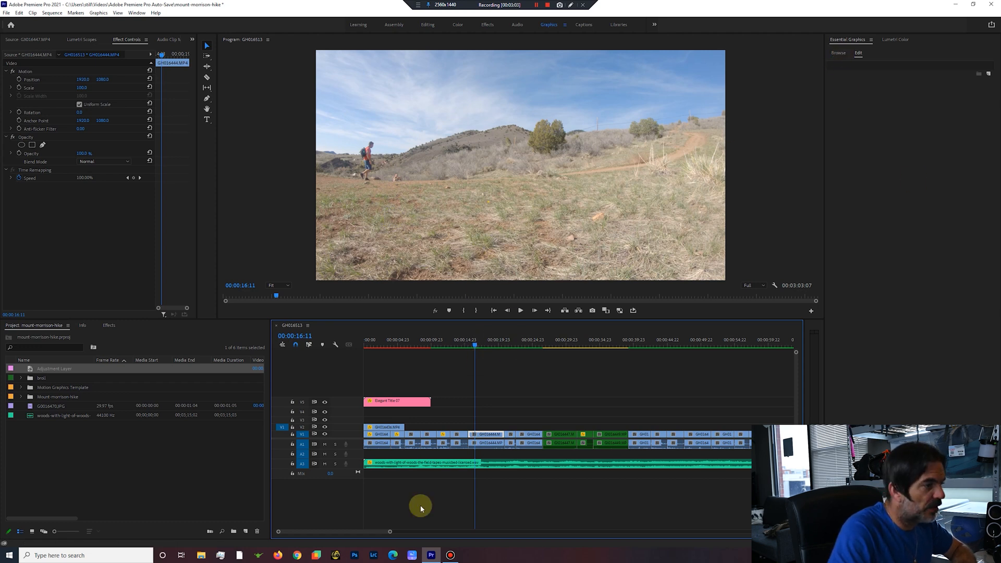
left_click(246, 532)
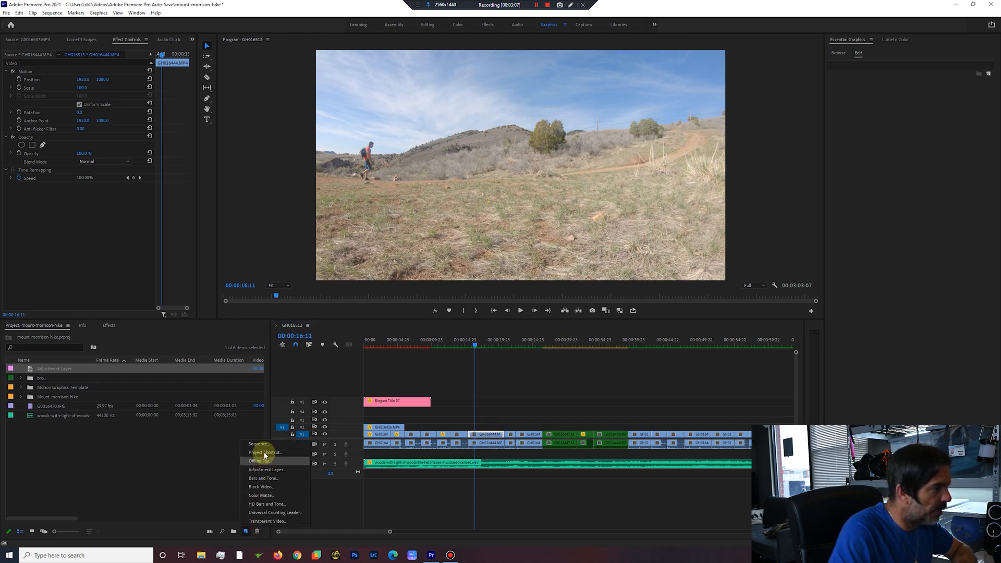
left_click(267, 470)
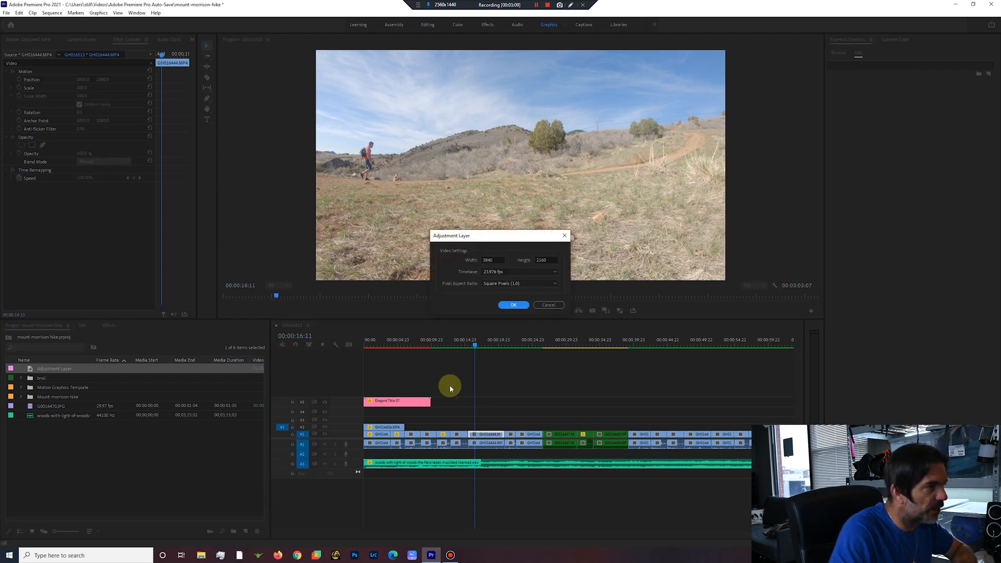
left_click(514, 306)
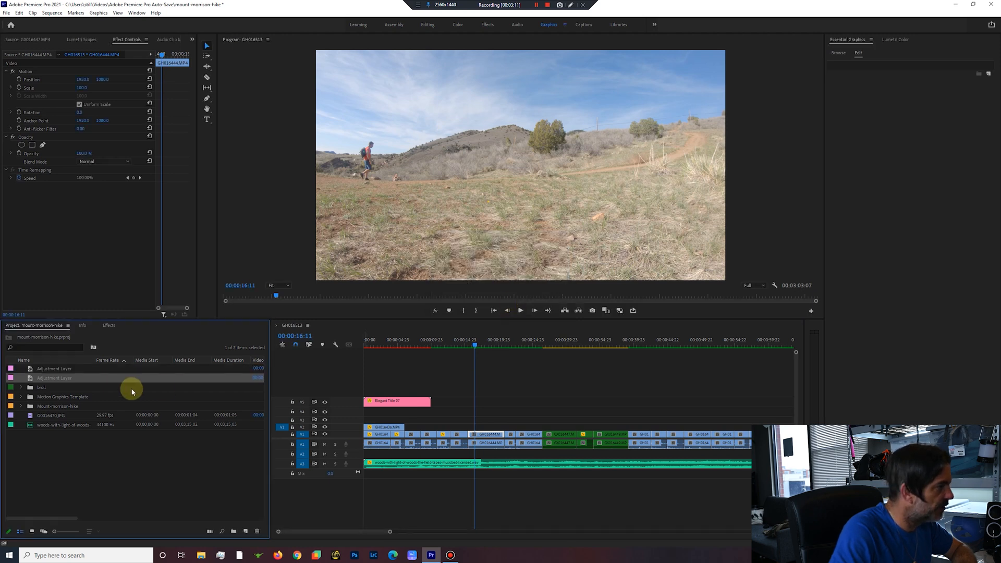
left_click_drag(30, 379, 472, 420)
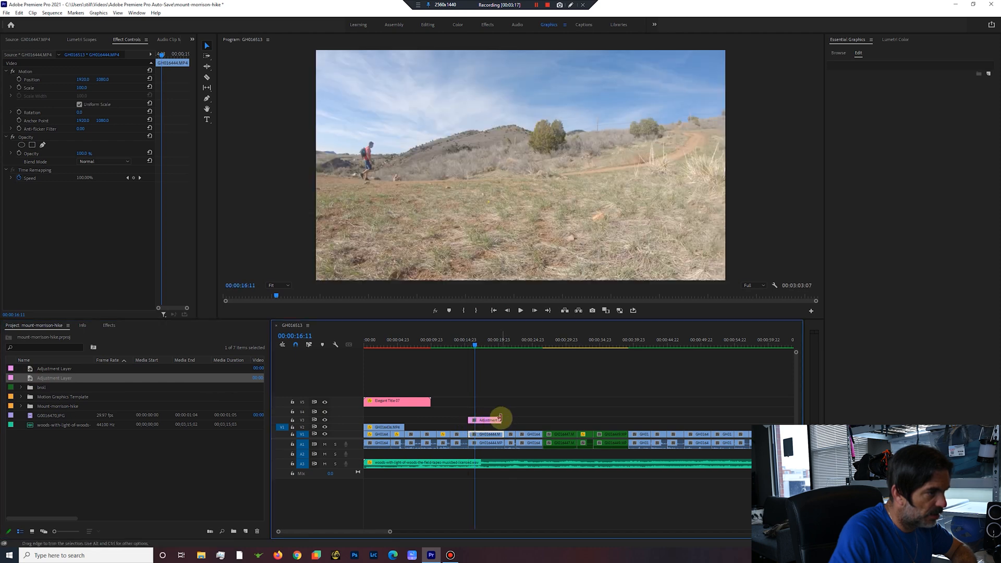
Apply the SL BIG HDR creative look to the adjustment layer in Lumetri Color.
left_click(487, 421)
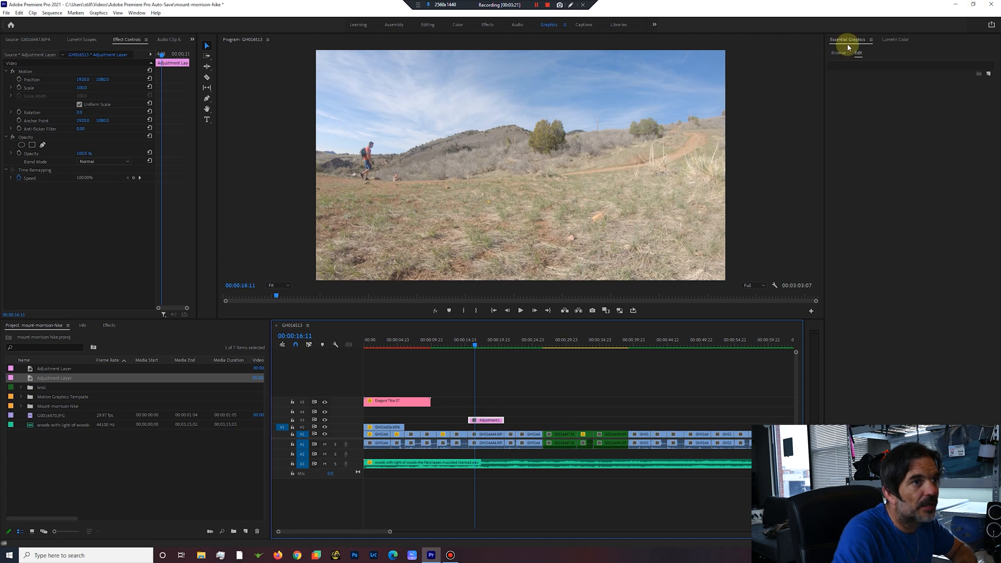
left_click(899, 40)
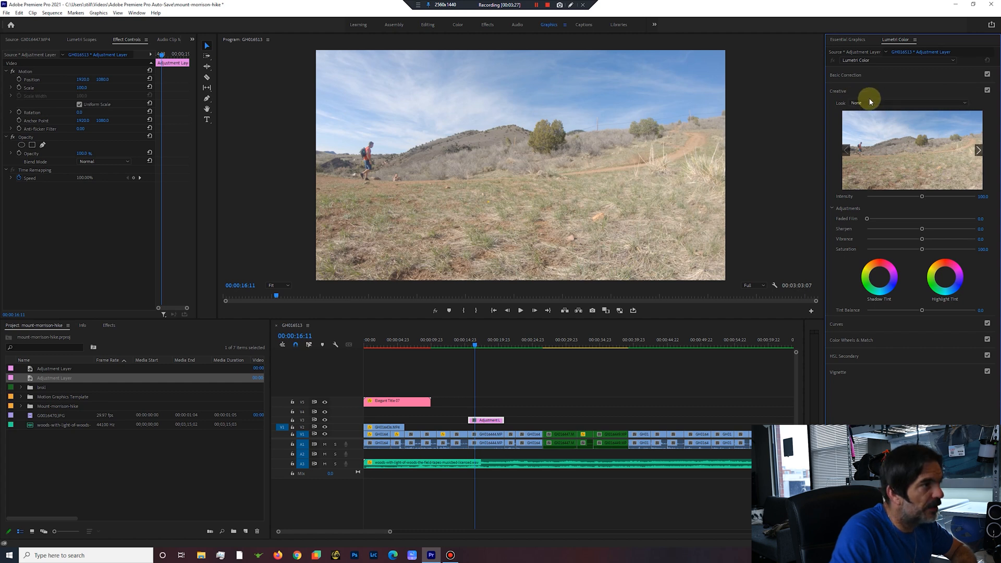
left_click(939, 103)
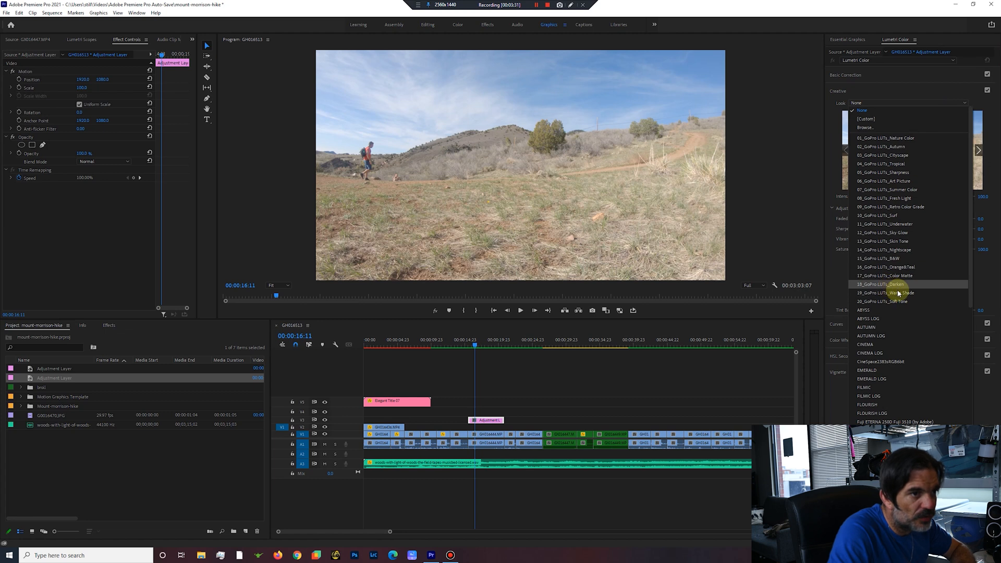
scroll(889, 358, "down", 10)
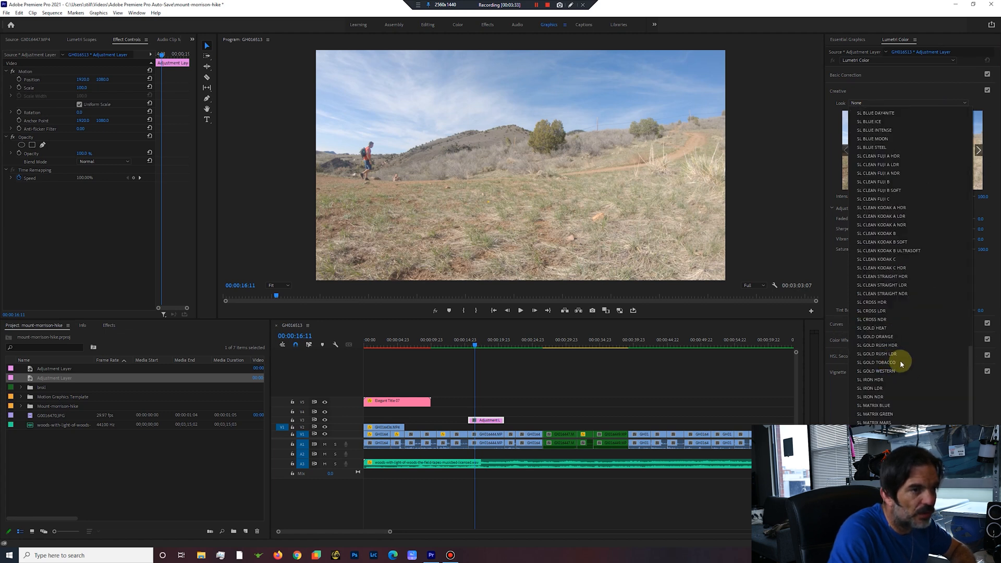
scroll(881, 251, "up", 5)
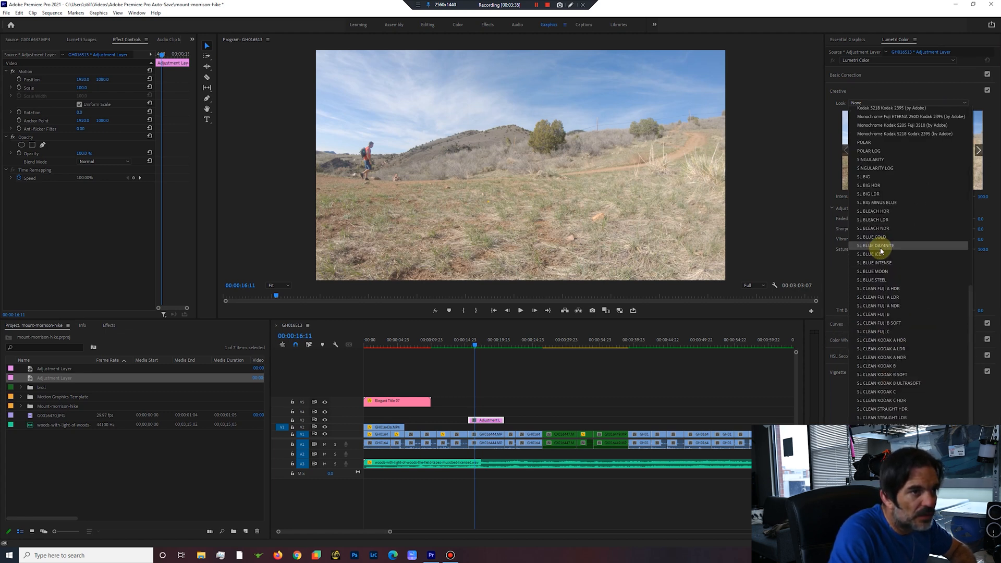
left_click(869, 186)
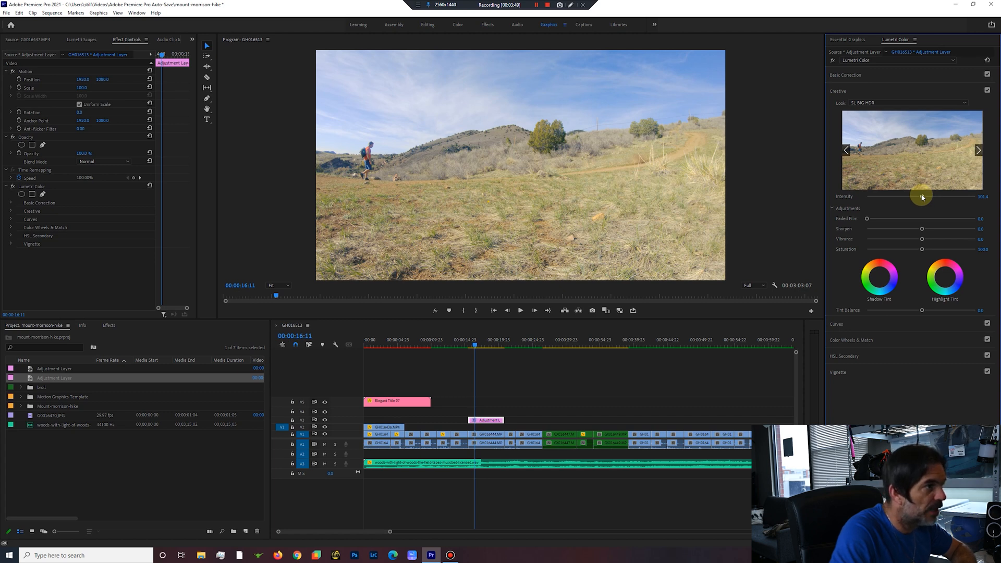
Reduce the creative look's intensity to about 50 and compare the picture with and without the Creative adjustments.
left_click_drag(921, 197, 907, 197)
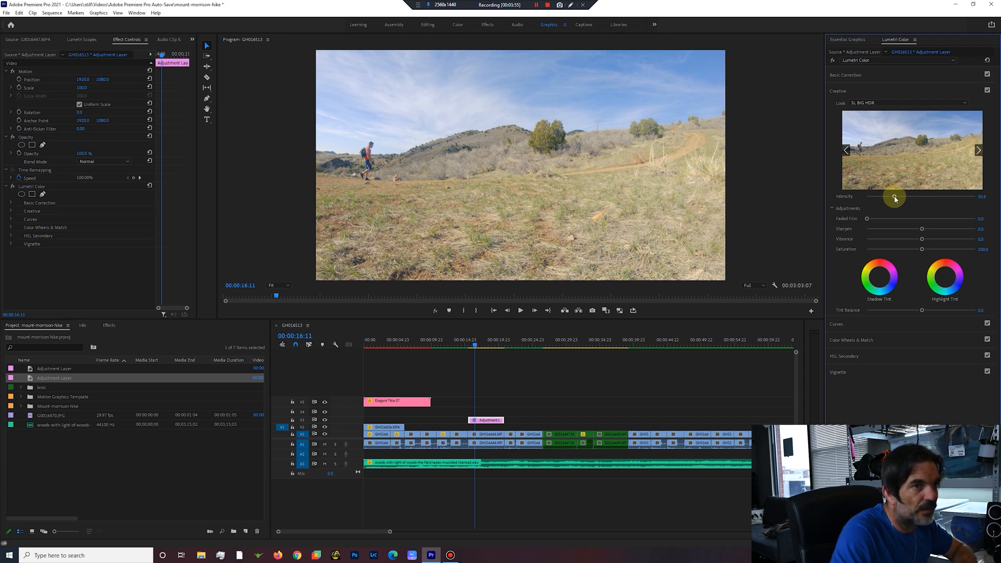
left_click(988, 90)
left_click(988, 91)
left_click(987, 90)
left_click(988, 90)
left_click(988, 91)
left_click(988, 90)
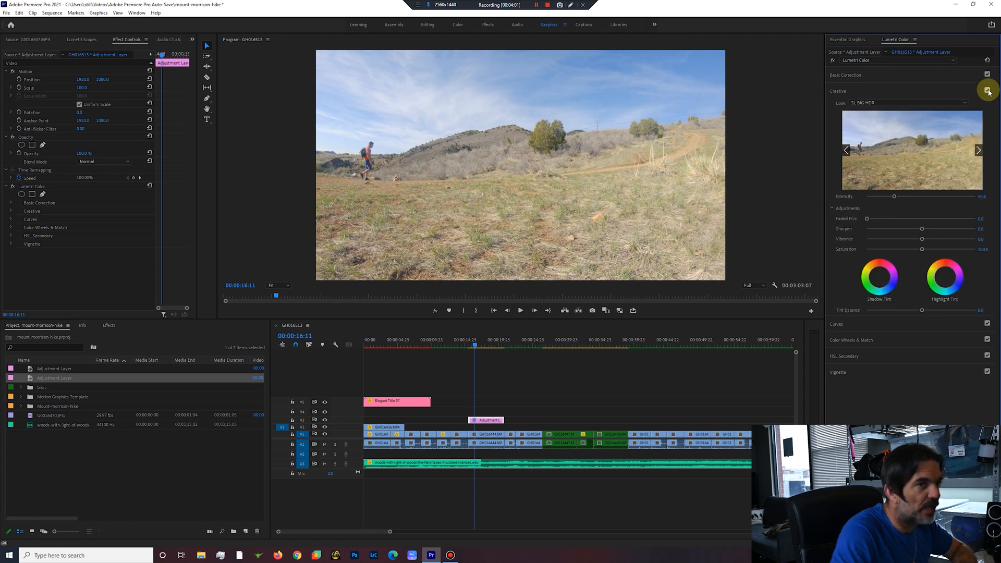
Darken the shadows on the white RGB curve, anchor the highlights with a second point, and compare the picture with and without the curve.
left_click(837, 324)
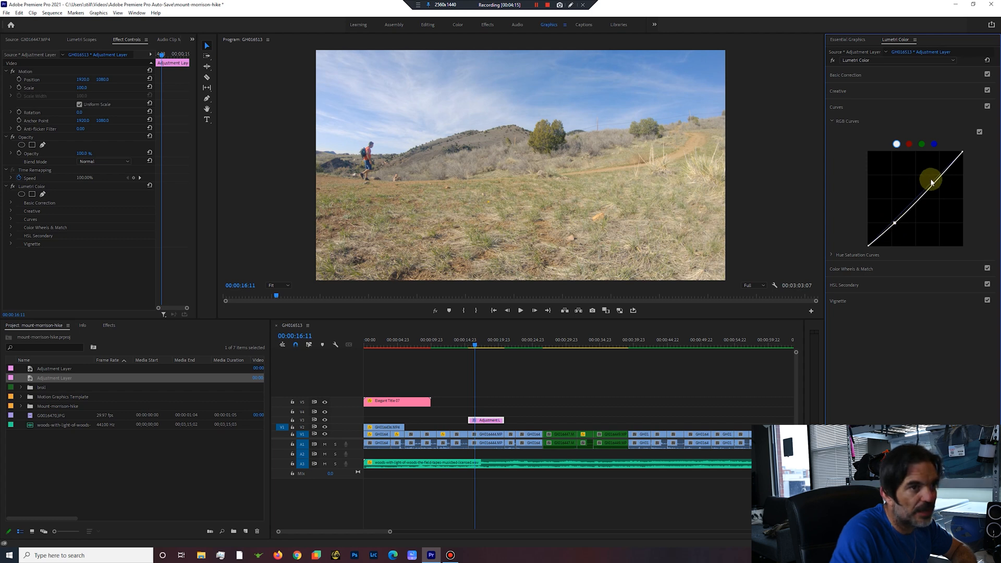
left_click_drag(941, 177, 940, 175)
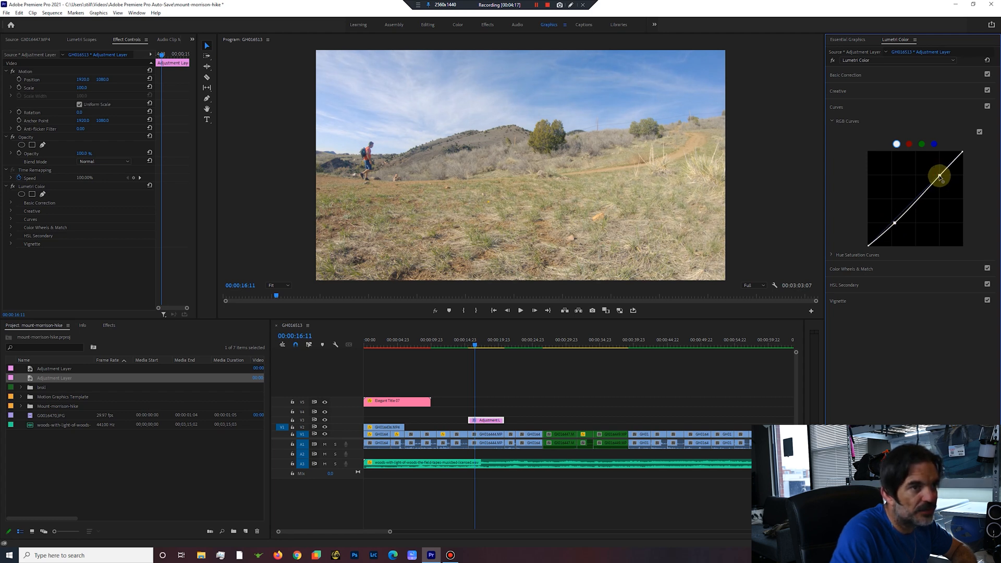
left_click(980, 132)
left_click(980, 131)
left_click(981, 133)
left_click(980, 133)
left_click(980, 133)
left_click(980, 133)
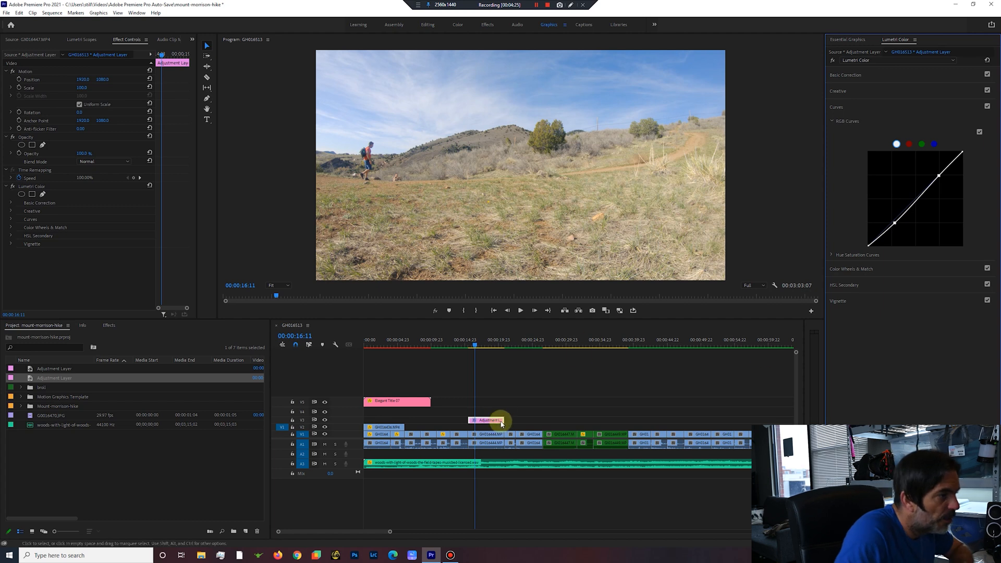
Extend the V3 adjustment layer in both directions to cover the whole sequence from its start to its end.
left_click_drag(469, 420, 364, 420)
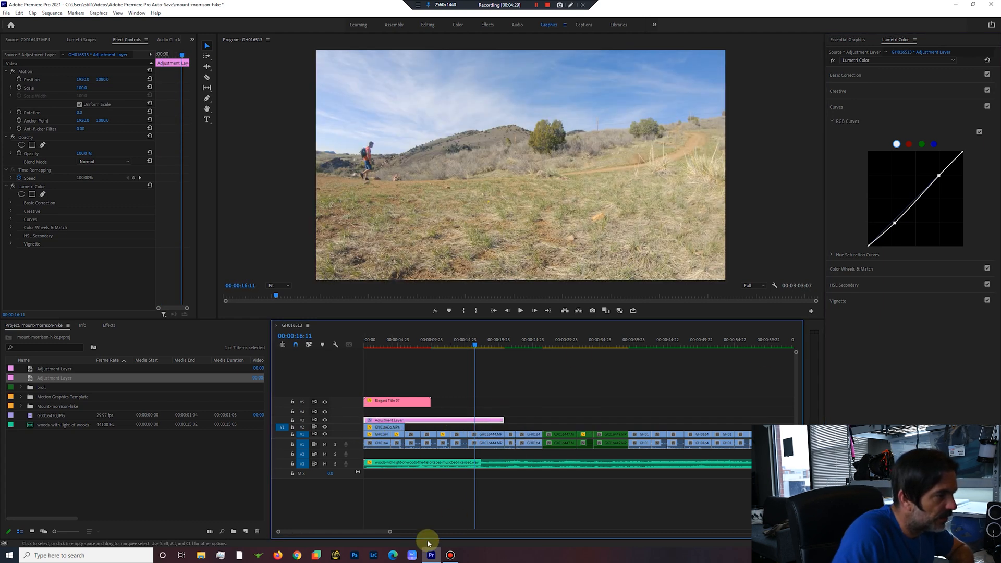
left_click_drag(390, 533, 530, 545)
left_click_drag(402, 419, 710, 417)
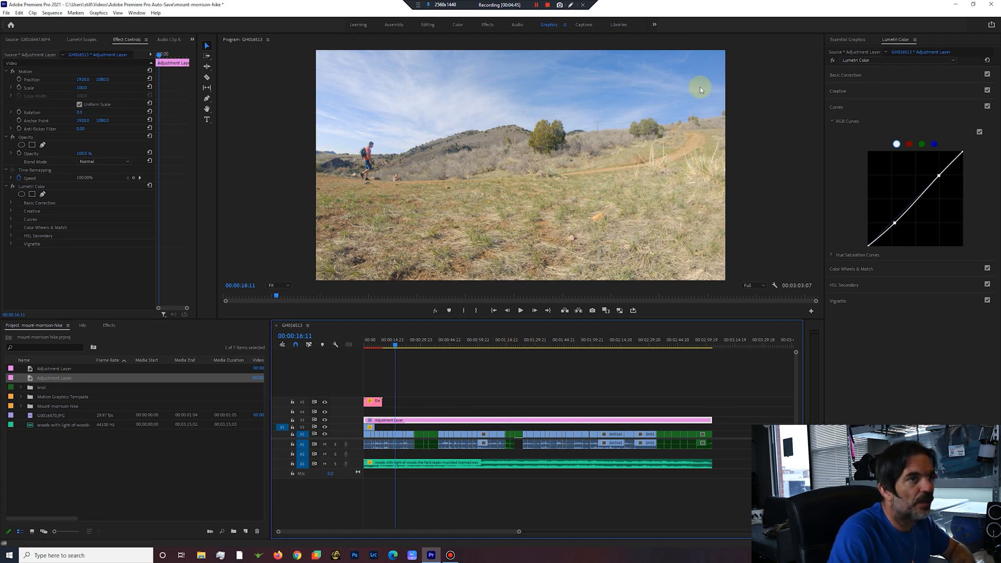
Begin a media export of the sequence and name the output file "mount-morrison-day-hike-in-colorado" in Z:\Videos.
left_click(6, 14)
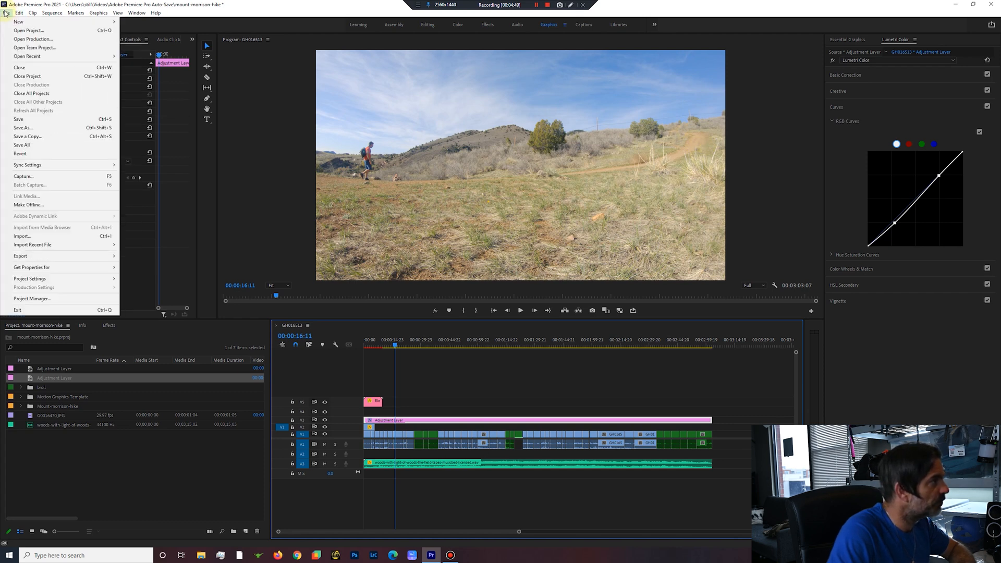
mouse_move(31, 257)
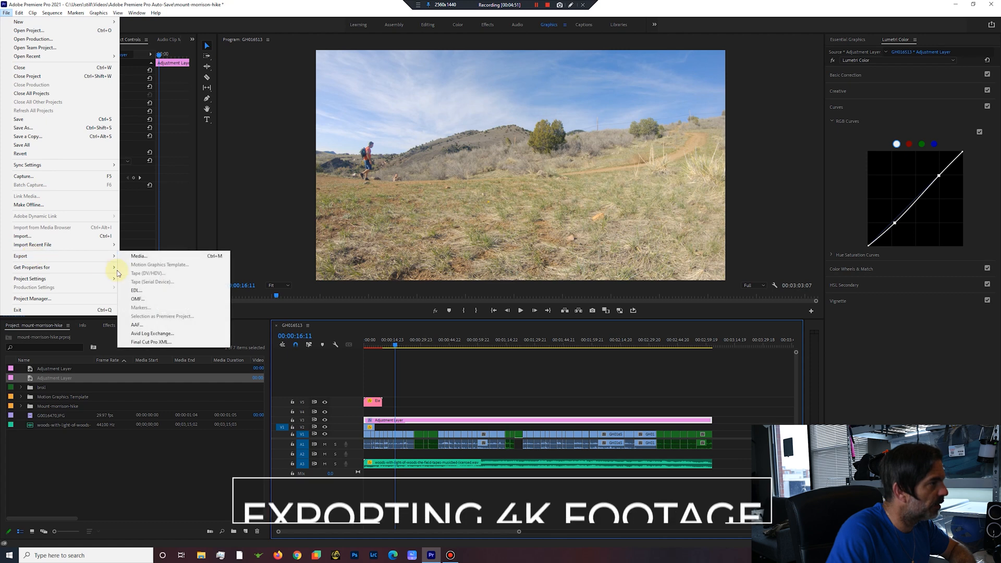
left_click(139, 257)
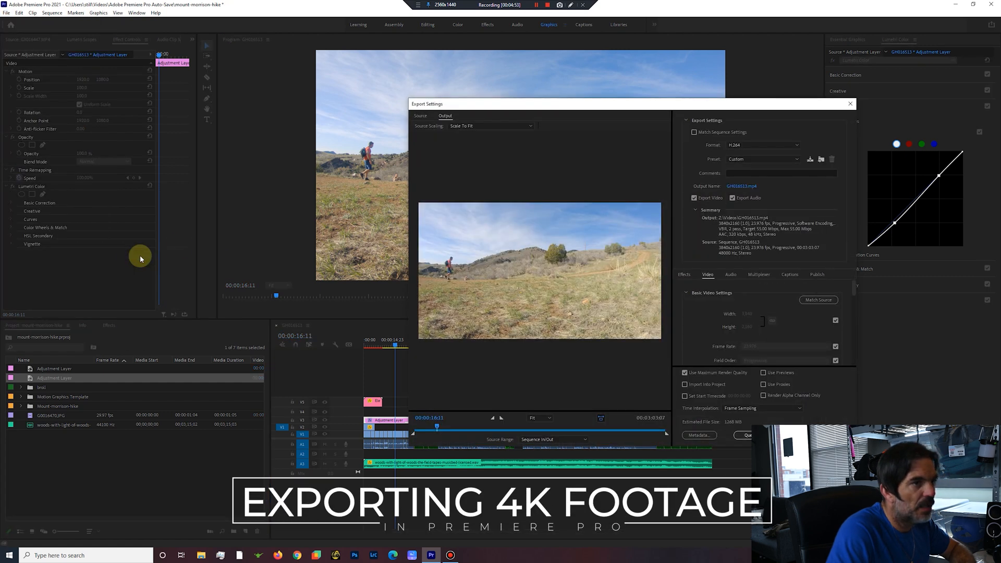
left_click(742, 187)
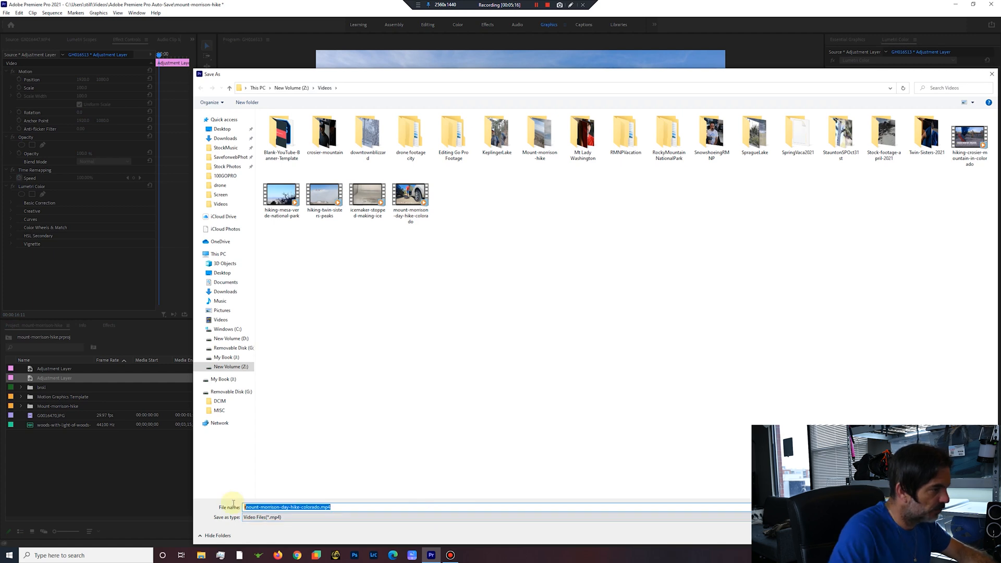
type("mount-morr")
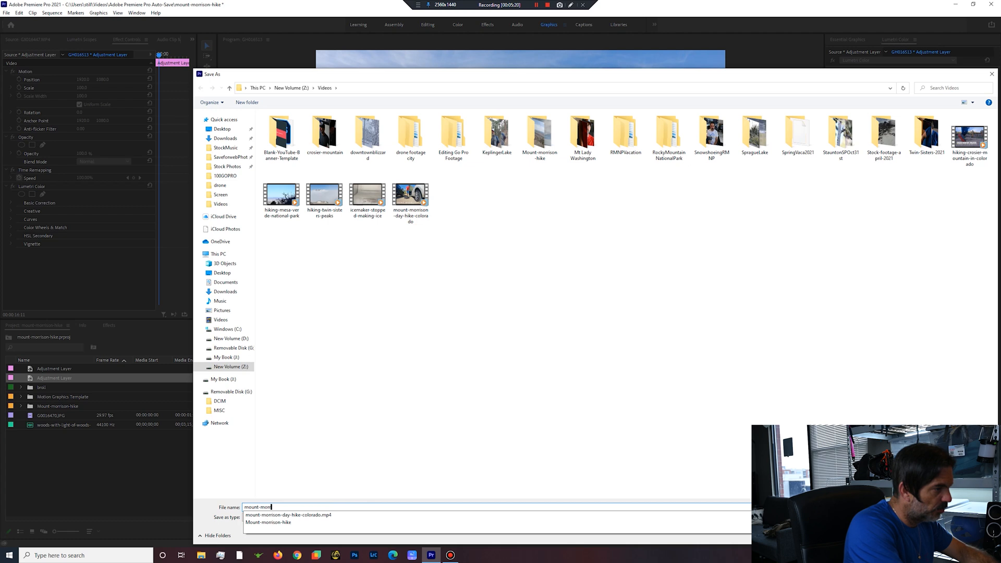
type("ison-day")
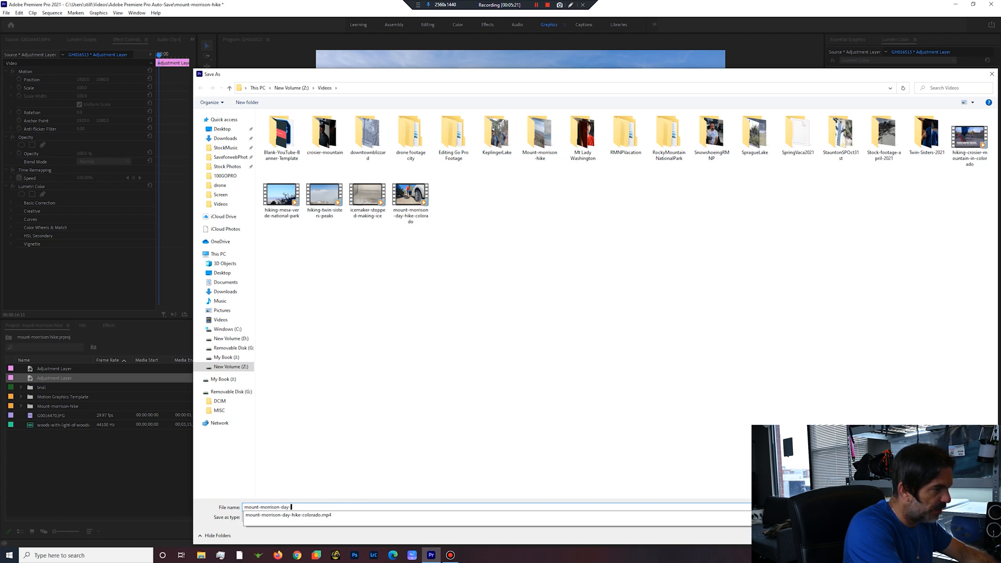
type("-hike-in")
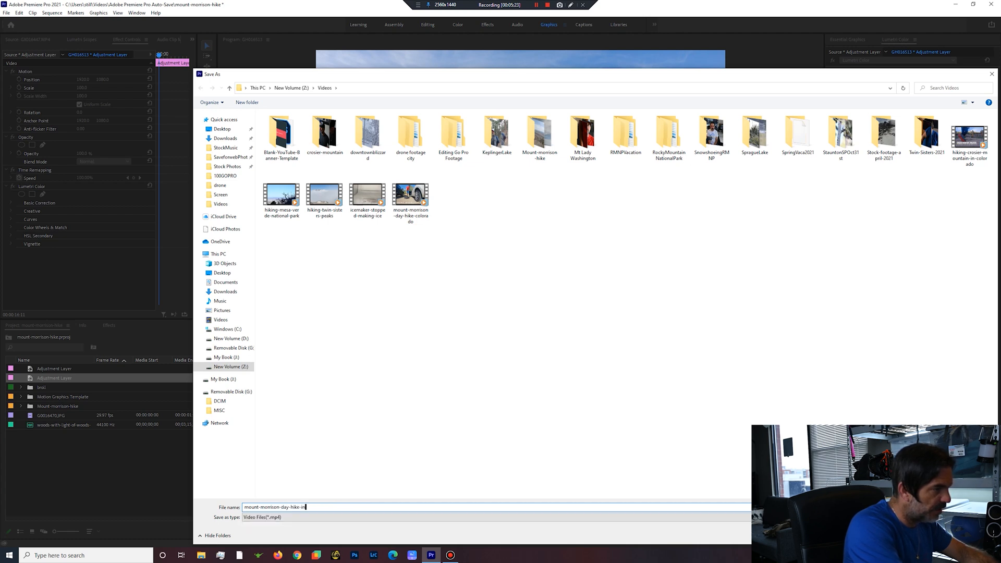
type("-colorado")
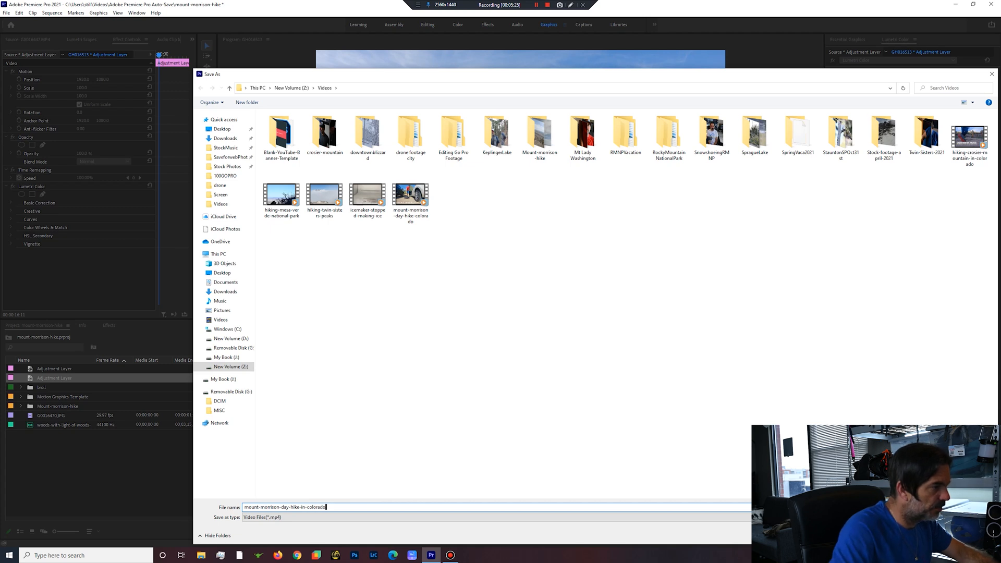
key("Return")
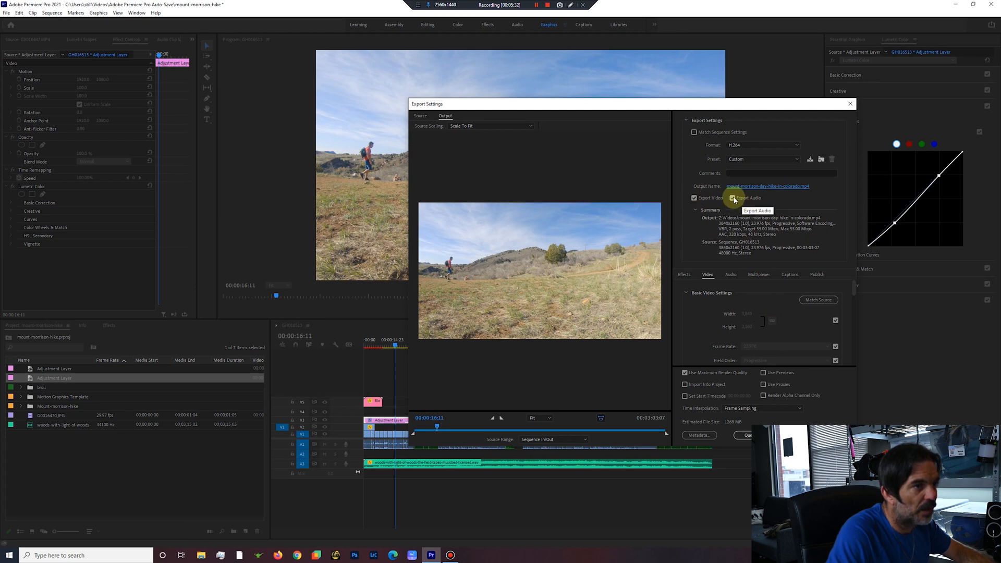
Choose the YouTube 2160p 4K Ultra HD export preset and enable Render at Maximum Depth.
left_click(794, 160)
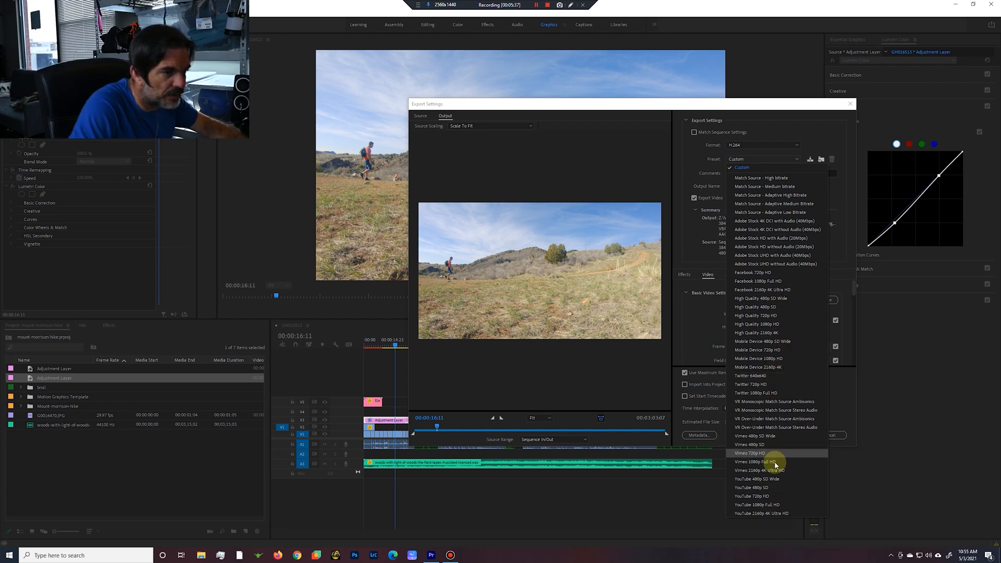
left_click(774, 514)
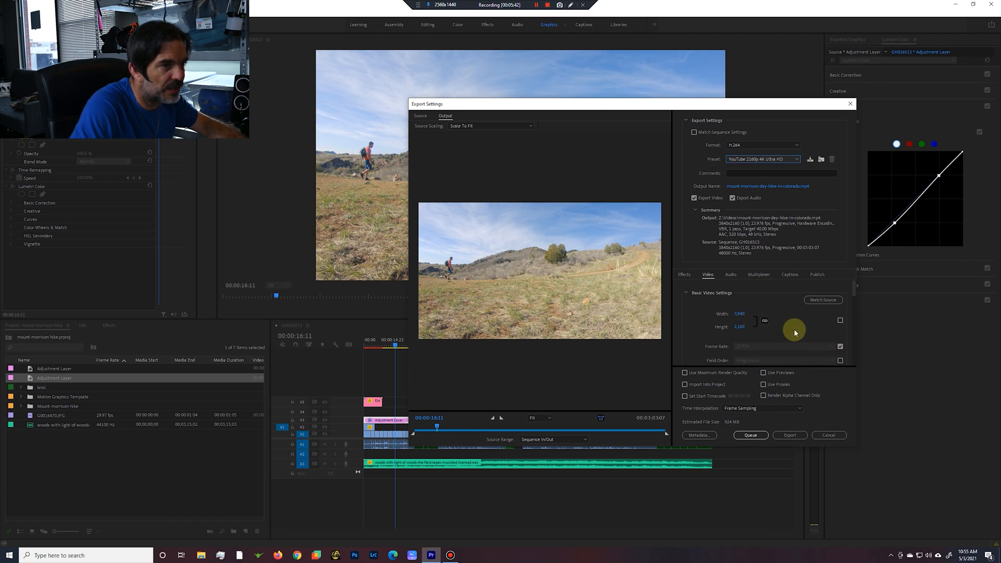
left_click_drag(851, 287, 852, 298)
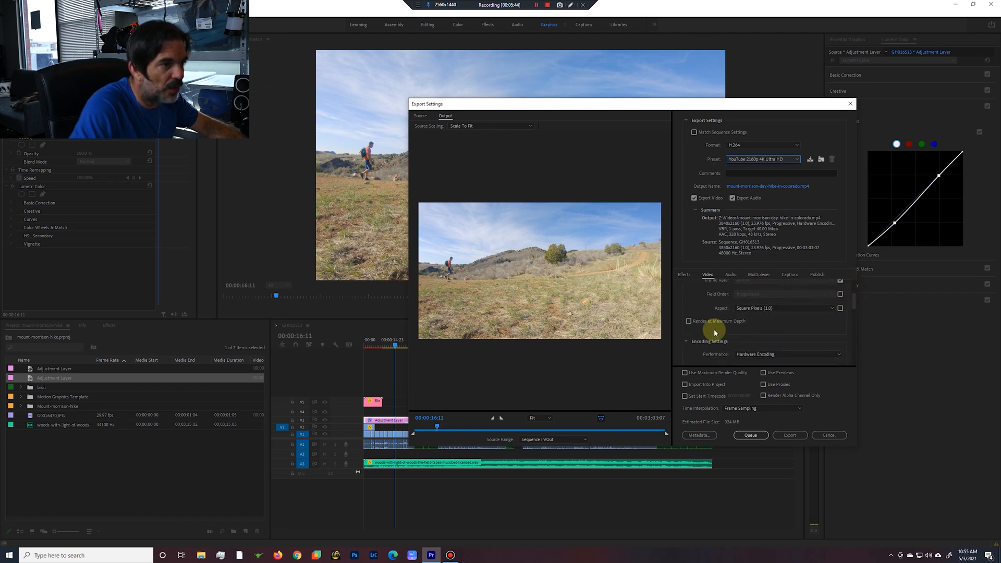
left_click(689, 321)
Set VBR, 2 pass encoding with a 55 Mbps target bitrate and maximum render quality, and export the video immediately.
left_click_drag(854, 303, 850, 348)
left_click(788, 317)
left_click(817, 326)
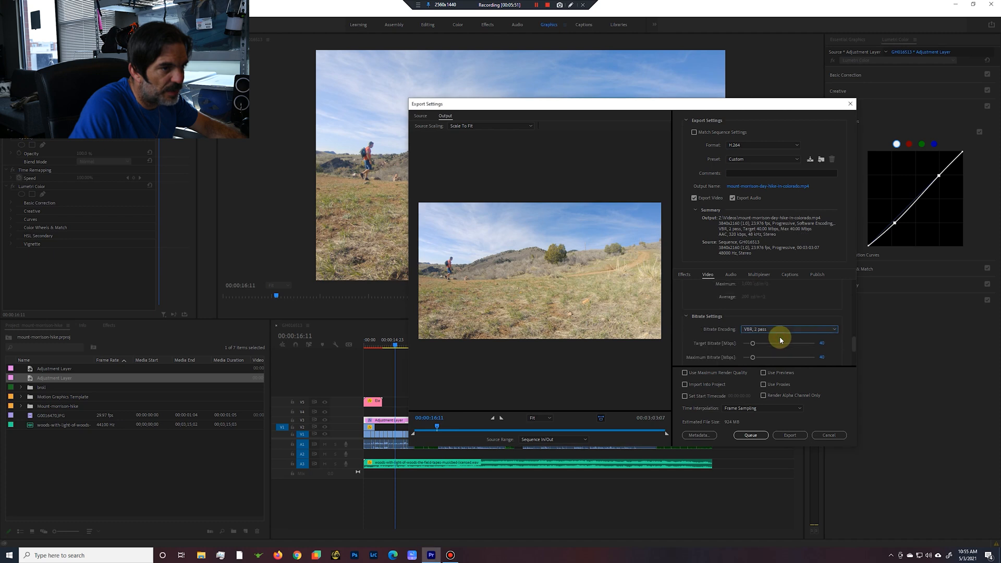
left_click(822, 343)
type("55")
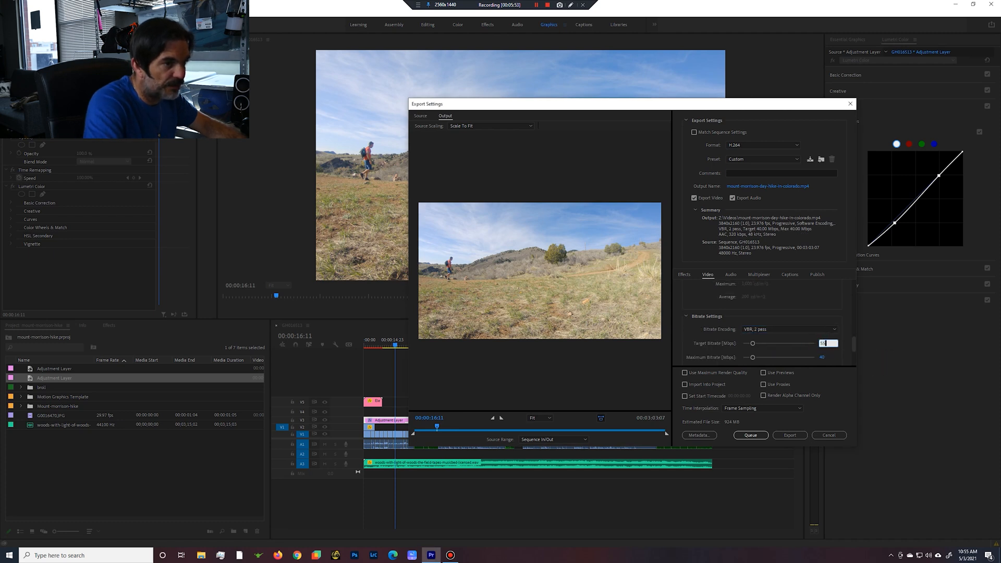
key("Return")
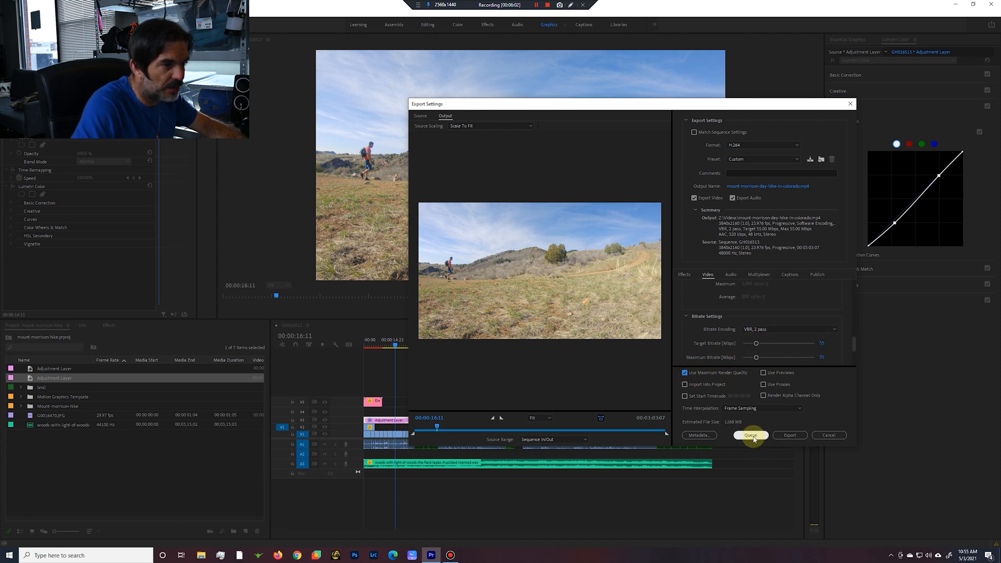
left_click(791, 437)
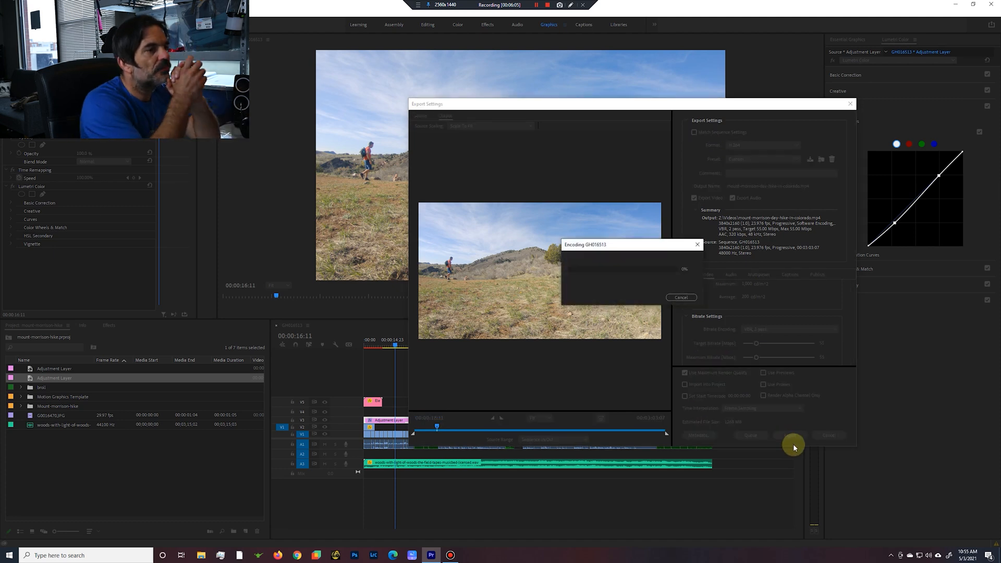